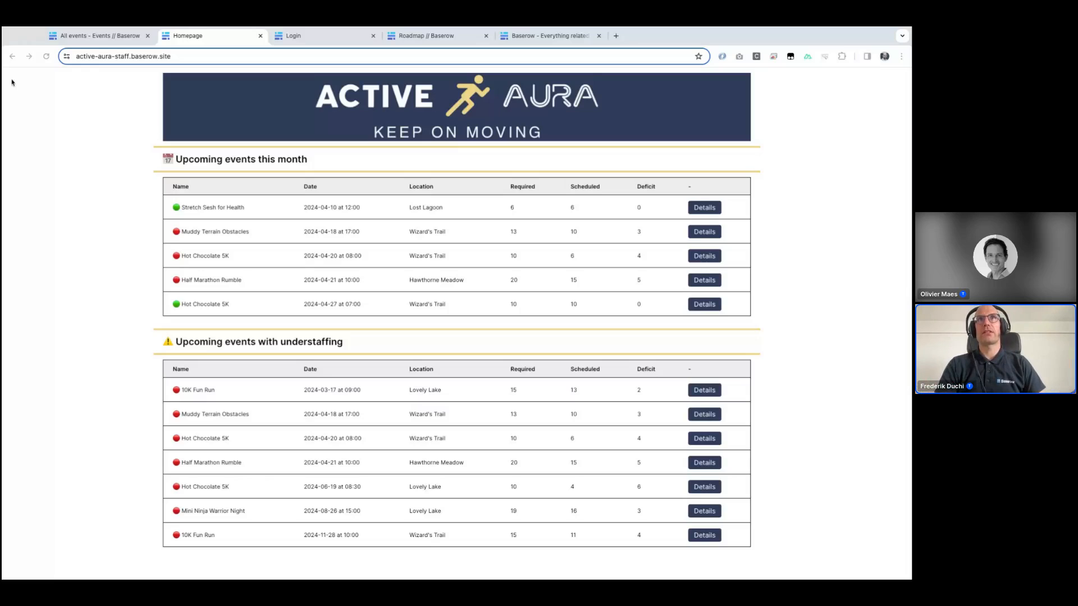
# Step: Examine the events table and the understaffed schedules view with its staffing, team and volunteer columns
pyautogui.click(87, 38)
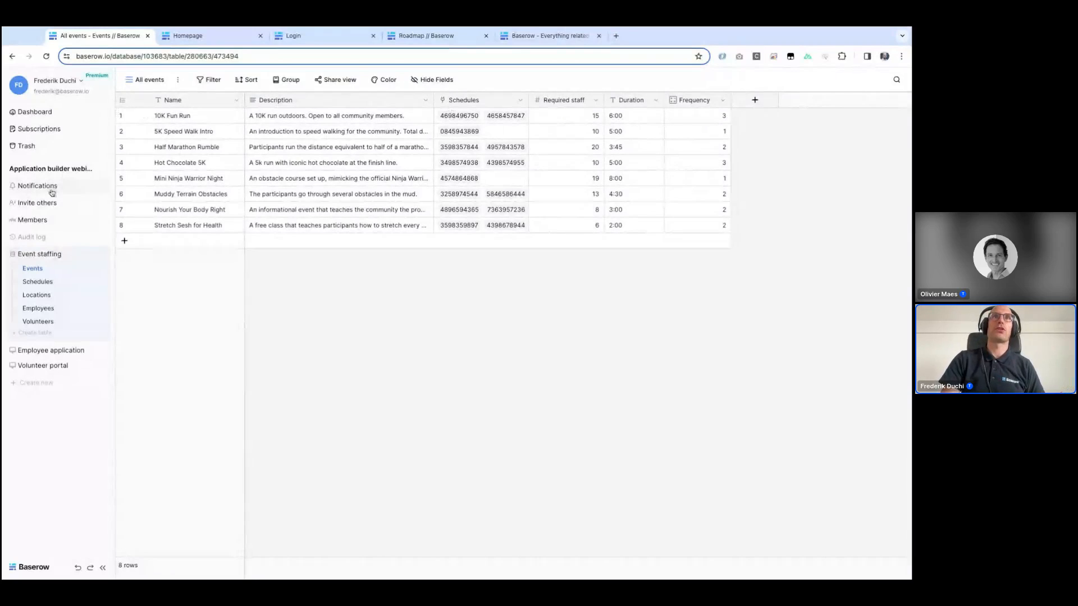
pyautogui.click(35, 282)
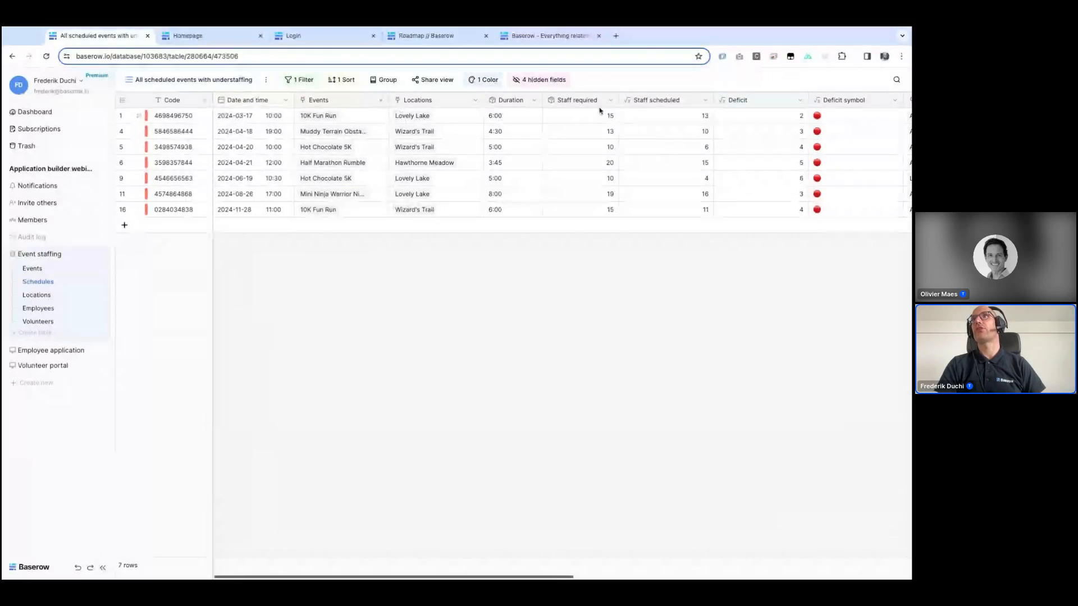
pyautogui.hscroll(5, 636, 124)
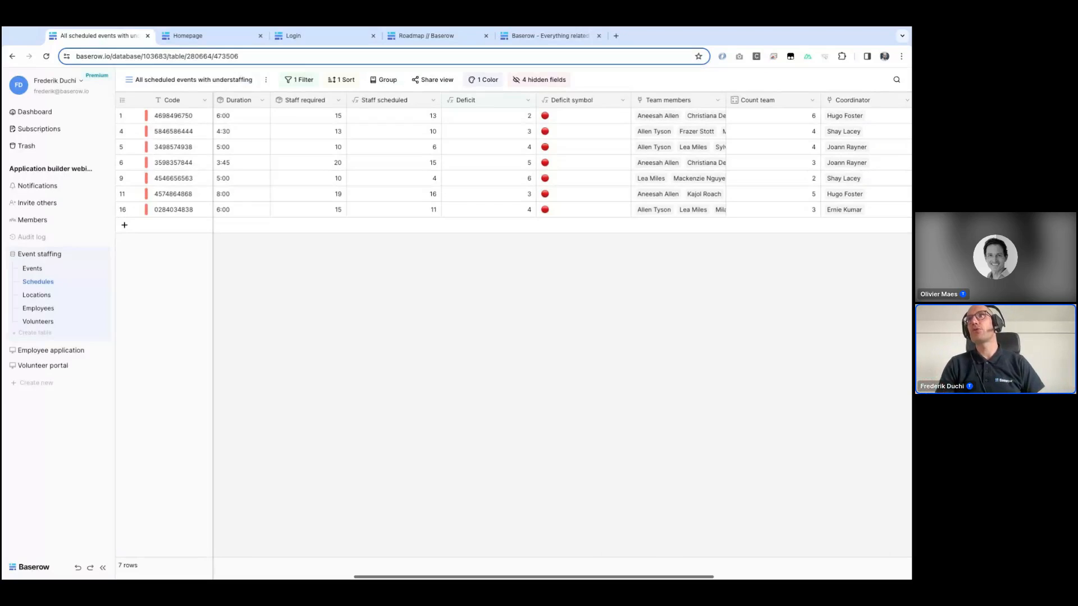
pyautogui.hscroll(5, 664, 111)
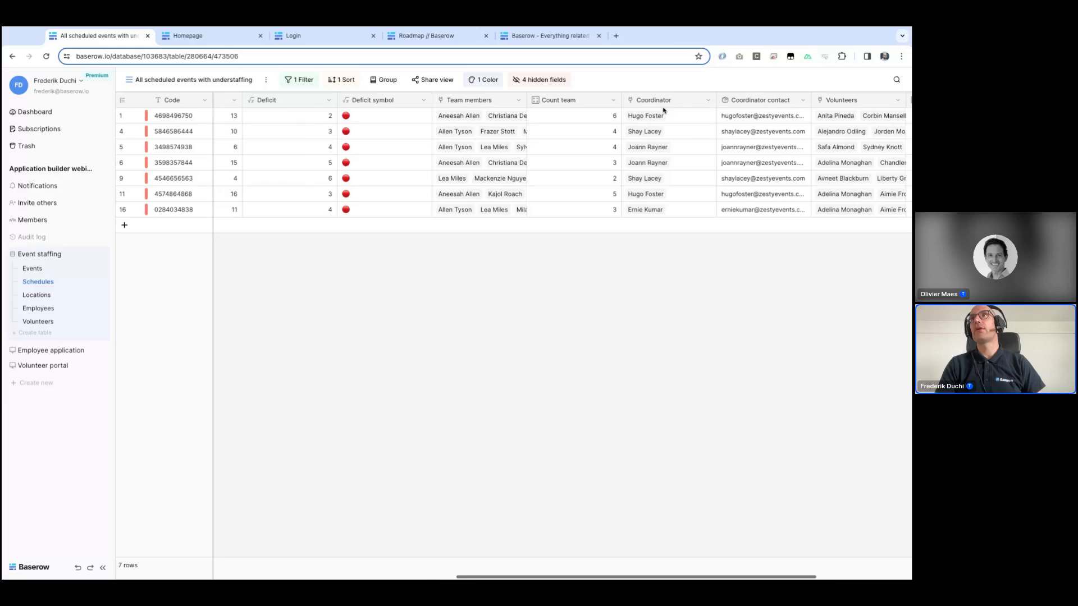
pyautogui.hscroll(4, 663, 110)
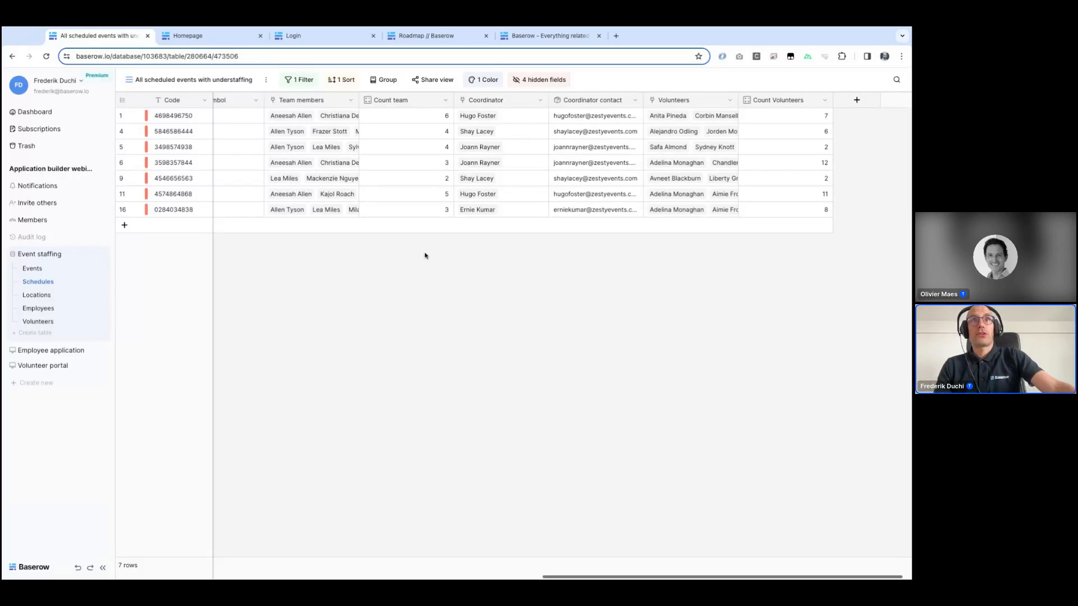
# Step: Browse the Locations, Employees and Volunteers tables and open the Password field's options
pyautogui.click(34, 296)
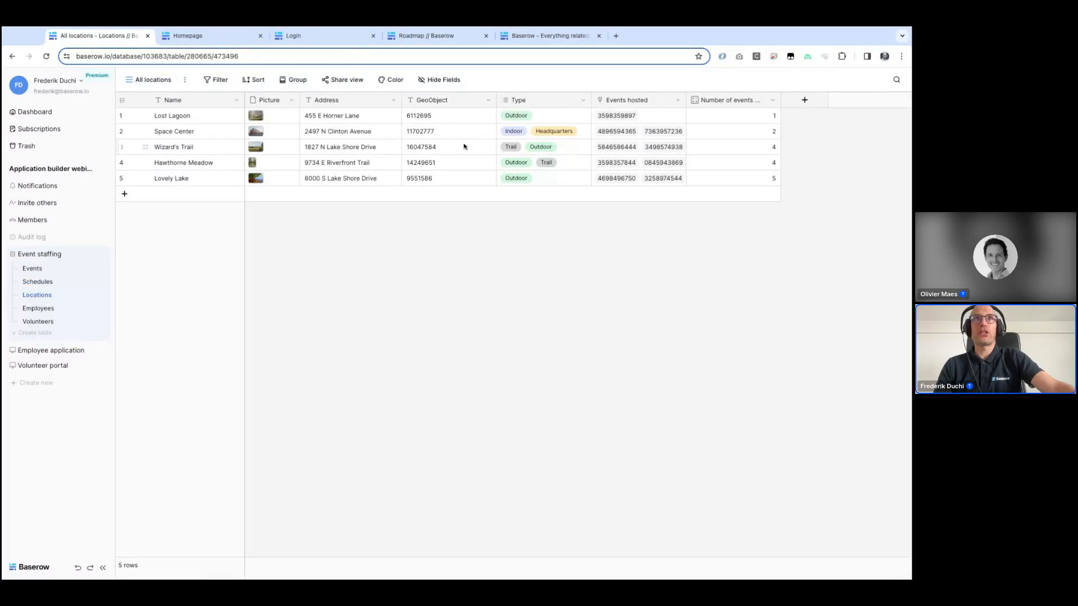
pyautogui.click(39, 310)
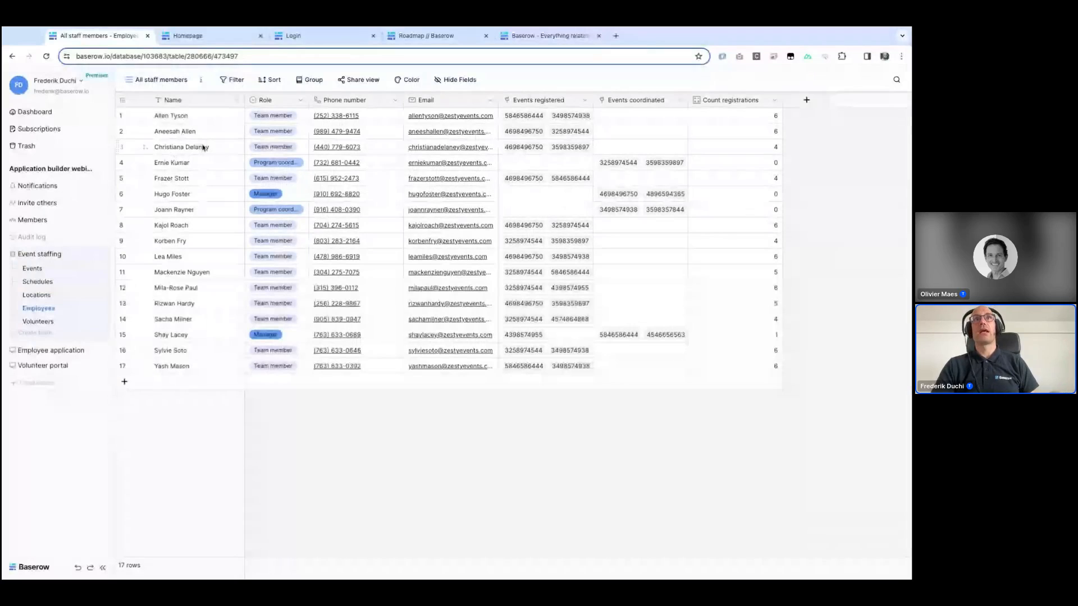
pyautogui.click(35, 323)
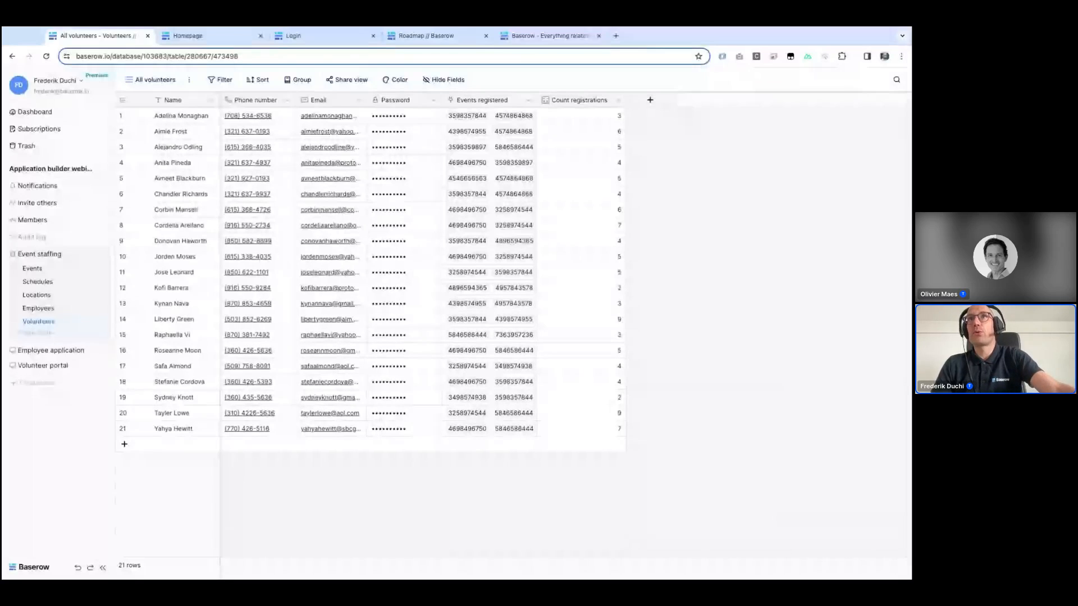
pyautogui.click(433, 102)
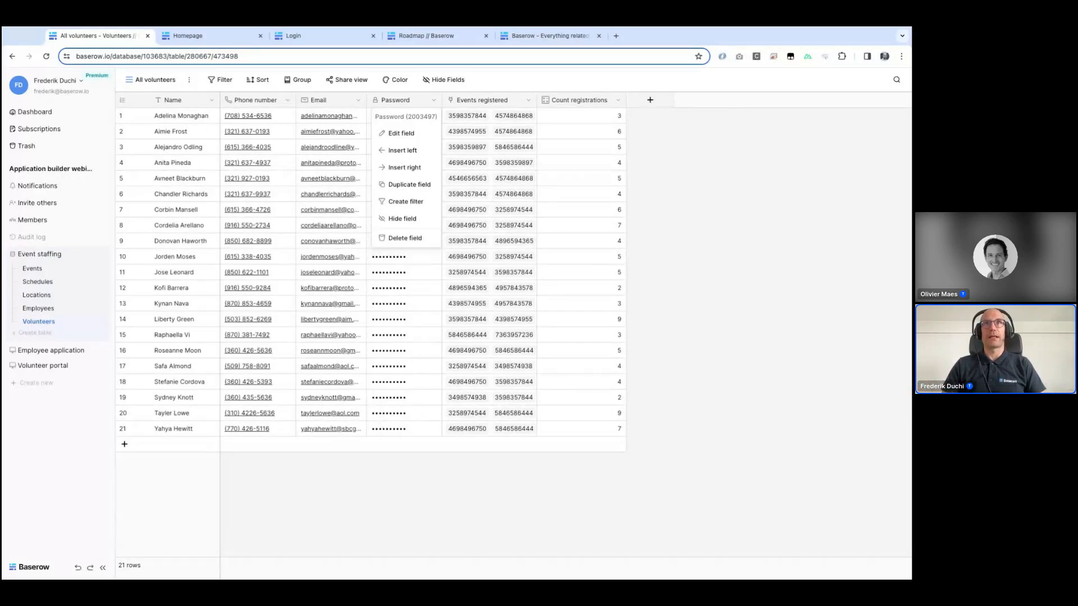
# Step: Open the 10K Fun Run event details in the staff app and review its registered and available staff
pyautogui.click(191, 36)
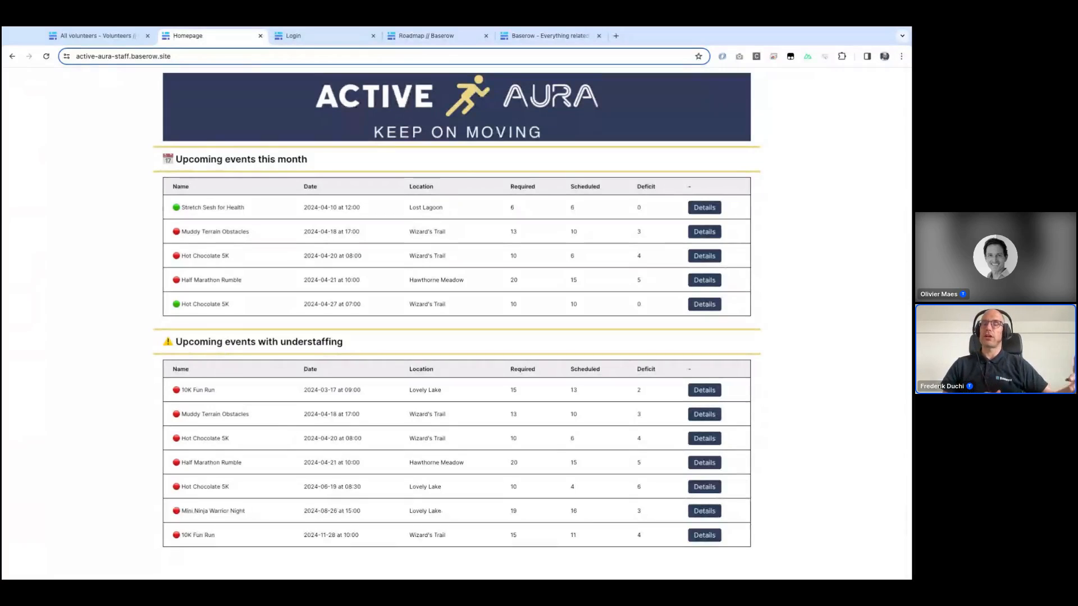
pyautogui.click(703, 393)
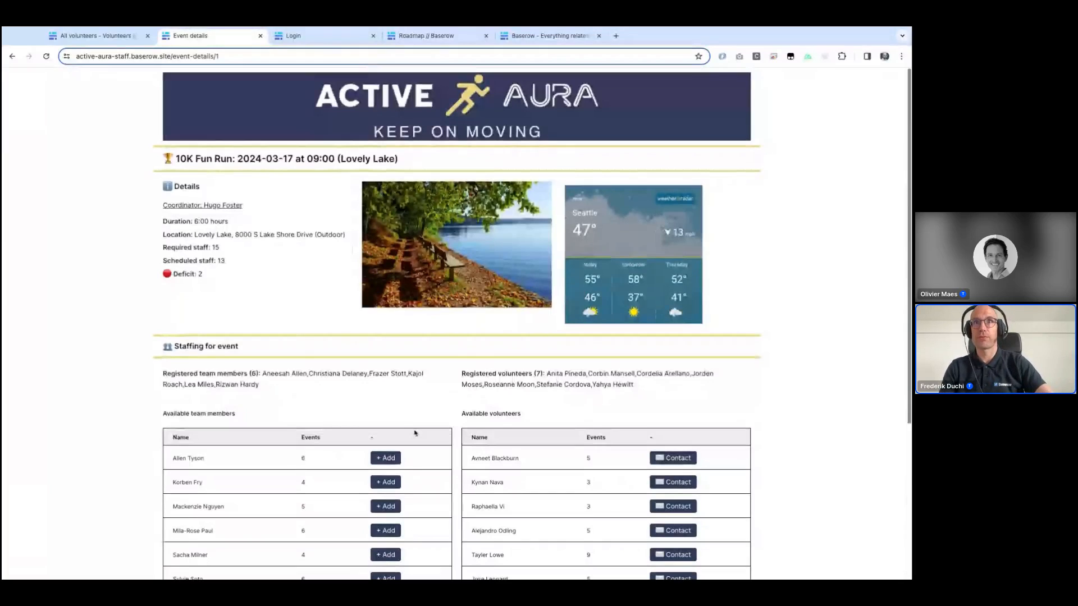
pyautogui.scroll(-2, 415, 433)
pyautogui.scroll(-1, 170, 194)
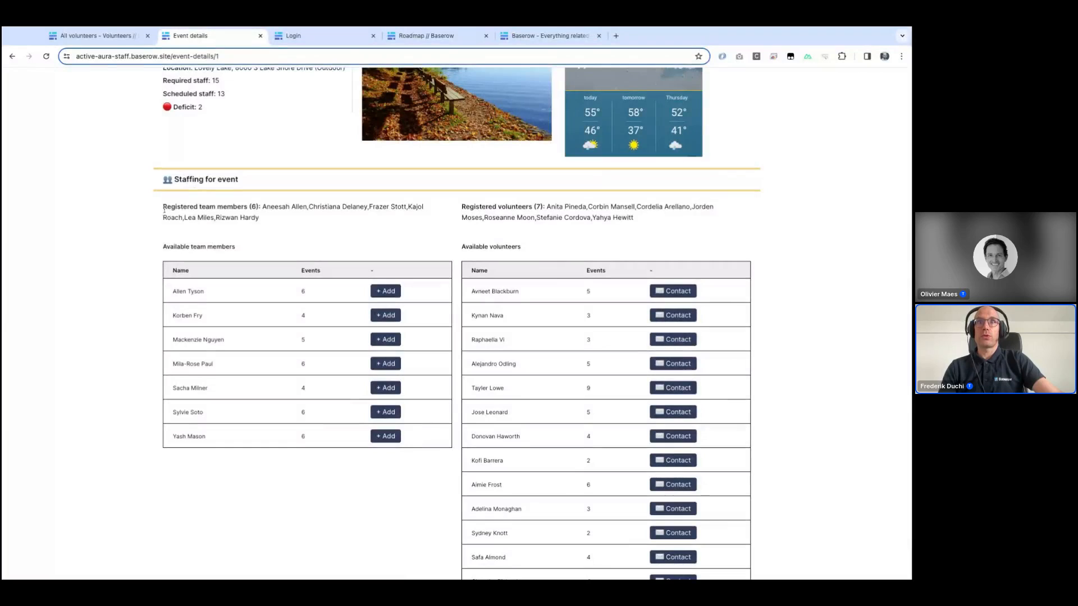
pyautogui.tripleClick(170, 215)
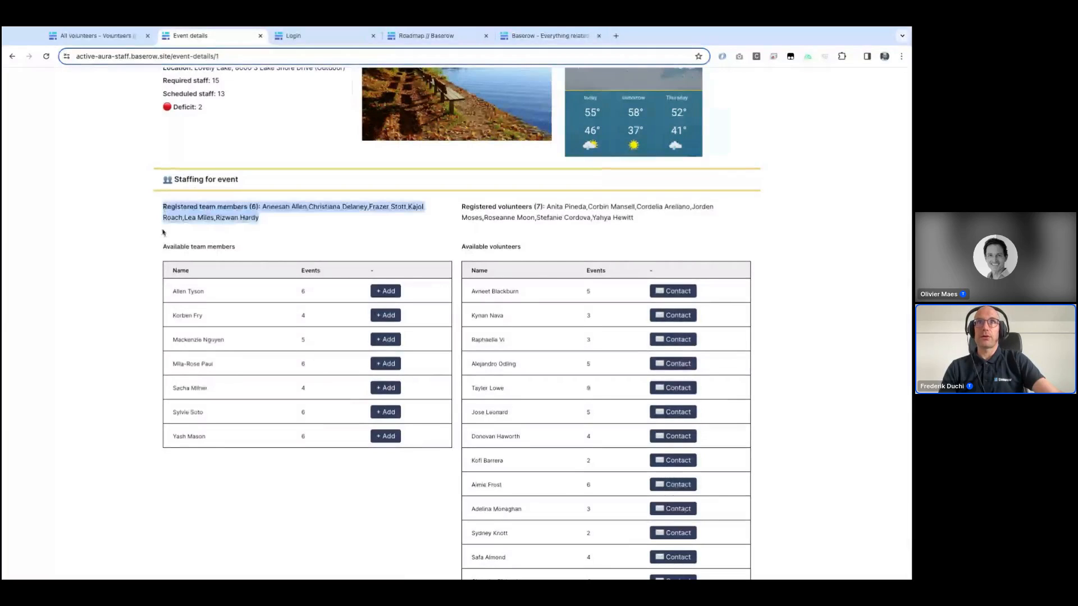
pyautogui.click(227, 290)
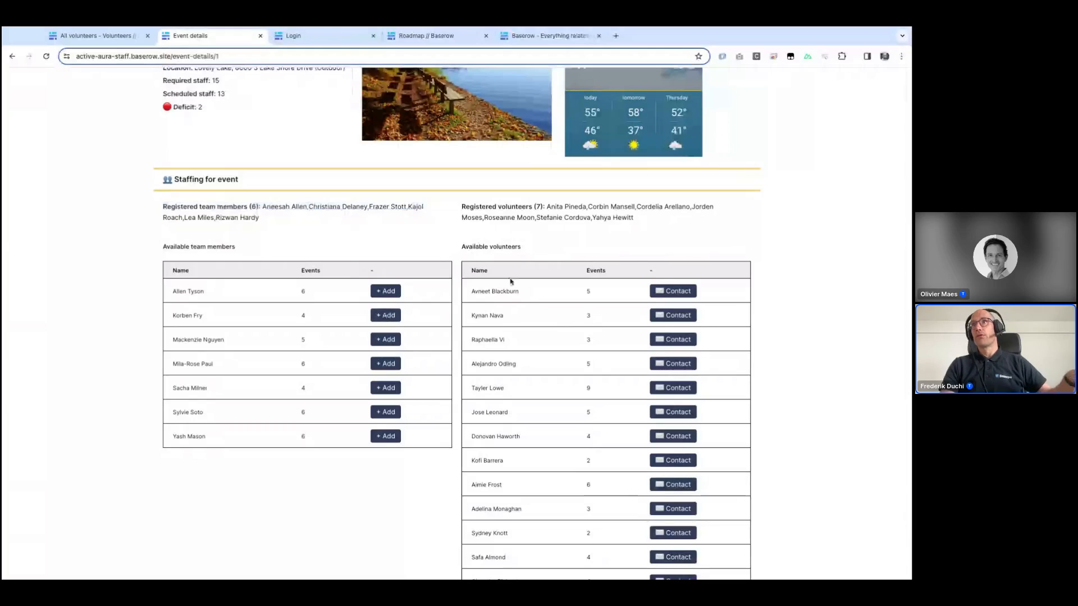
pyautogui.scroll(-1, 520, 282)
pyautogui.scroll(-1, 520, 282)
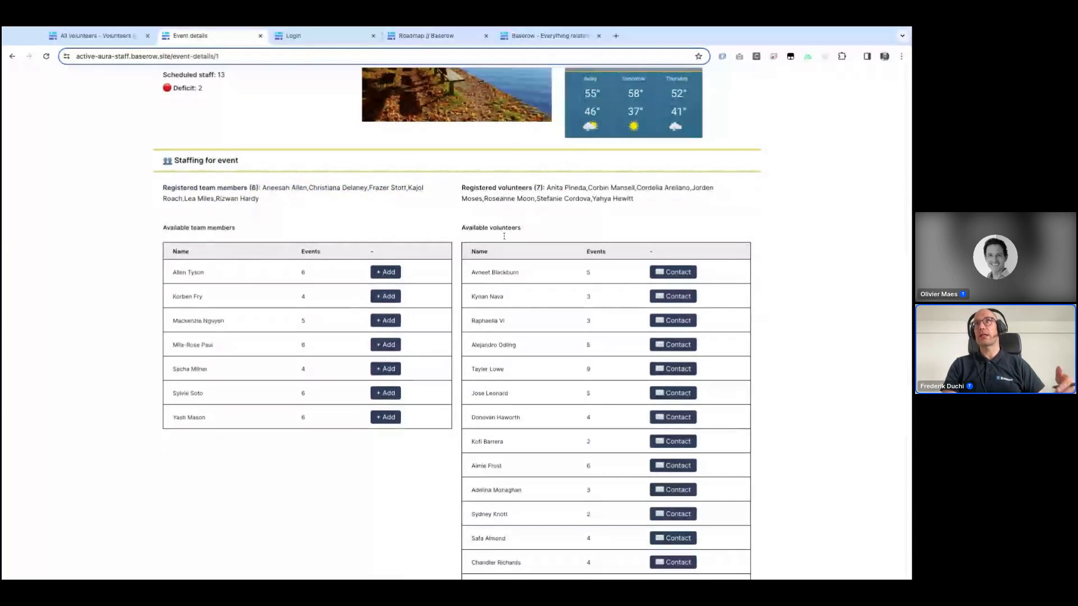
pyautogui.scroll(-2, 537, 266)
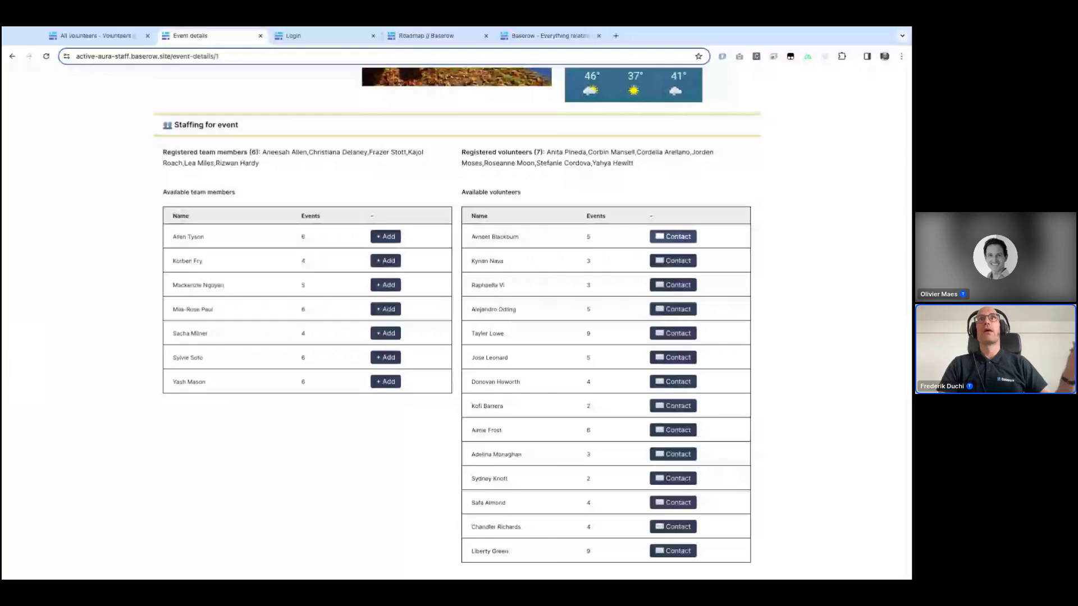
pyautogui.scroll(4, 495, 254)
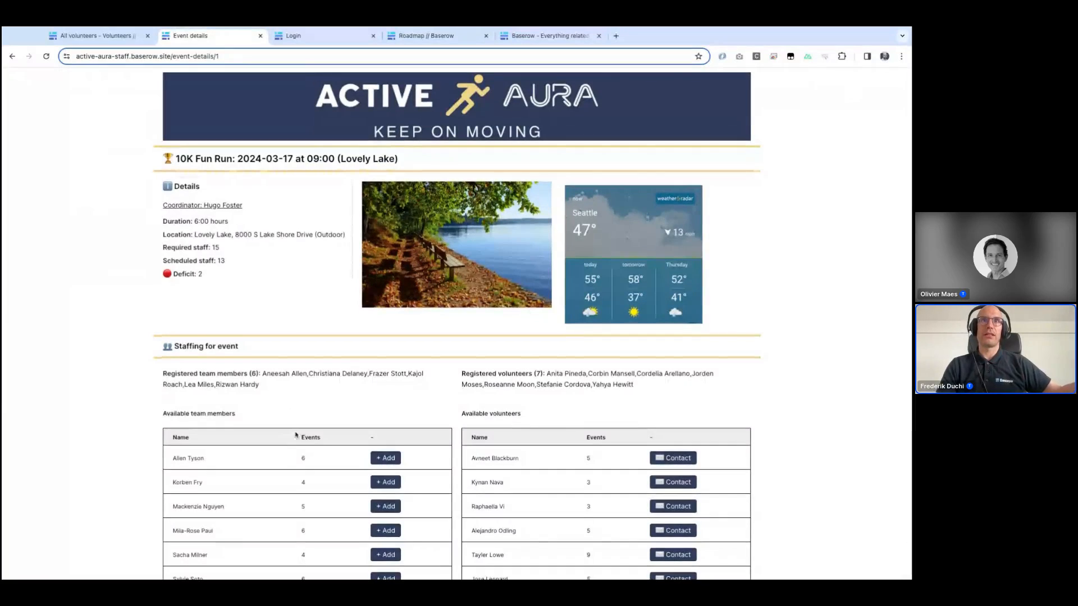
pyautogui.scroll(-1, 295, 435)
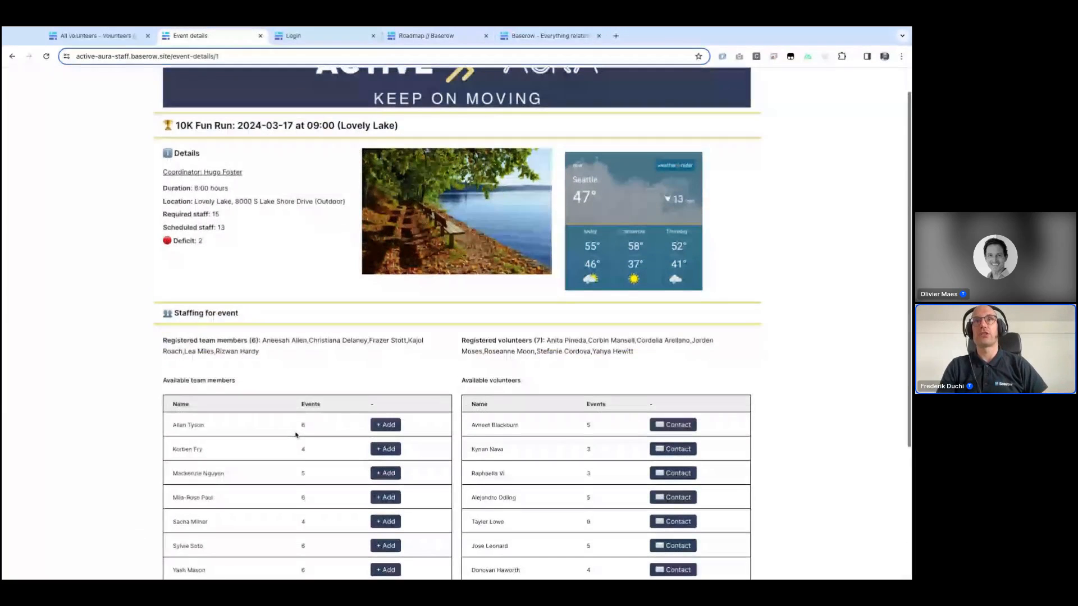
pyautogui.scroll(-1, 296, 435)
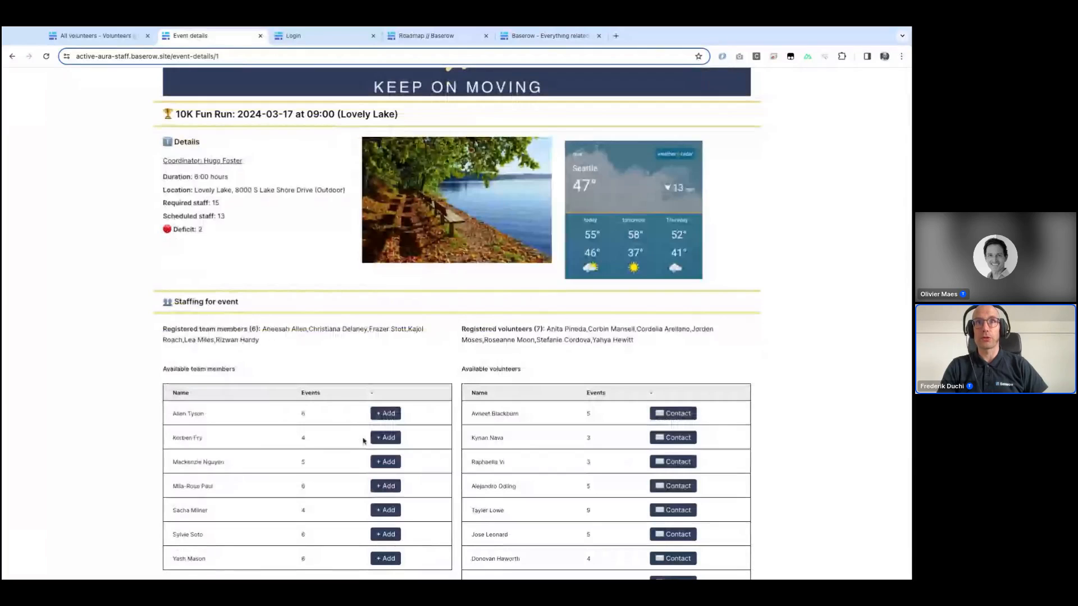
# Step: Add two available team members to the 10K Fun Run event, confirming each addition
pyautogui.click(386, 419)
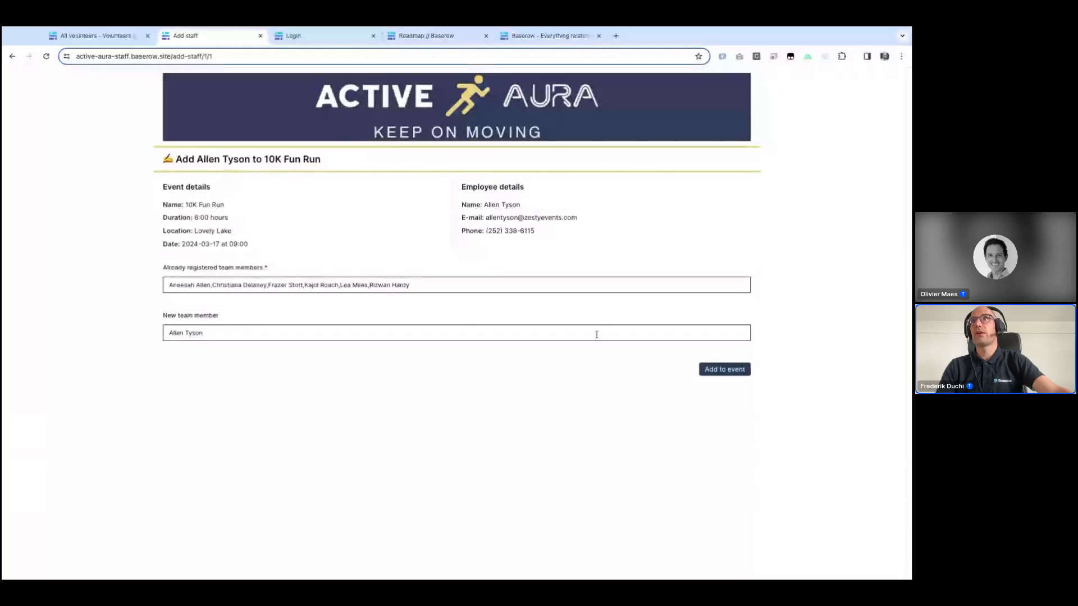
pyautogui.click(724, 370)
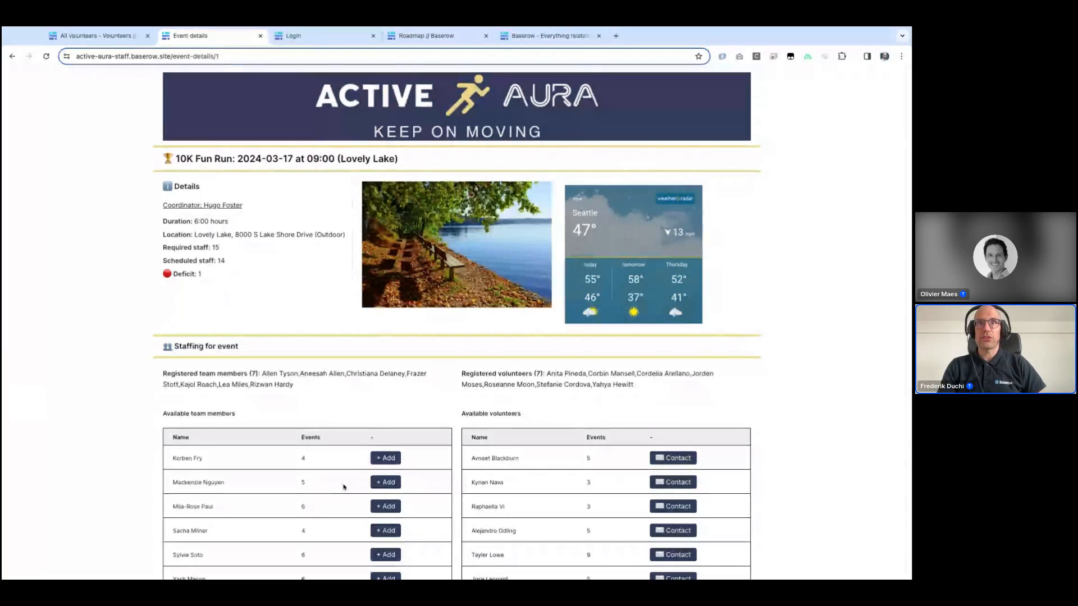
pyautogui.scroll(-1, 344, 488)
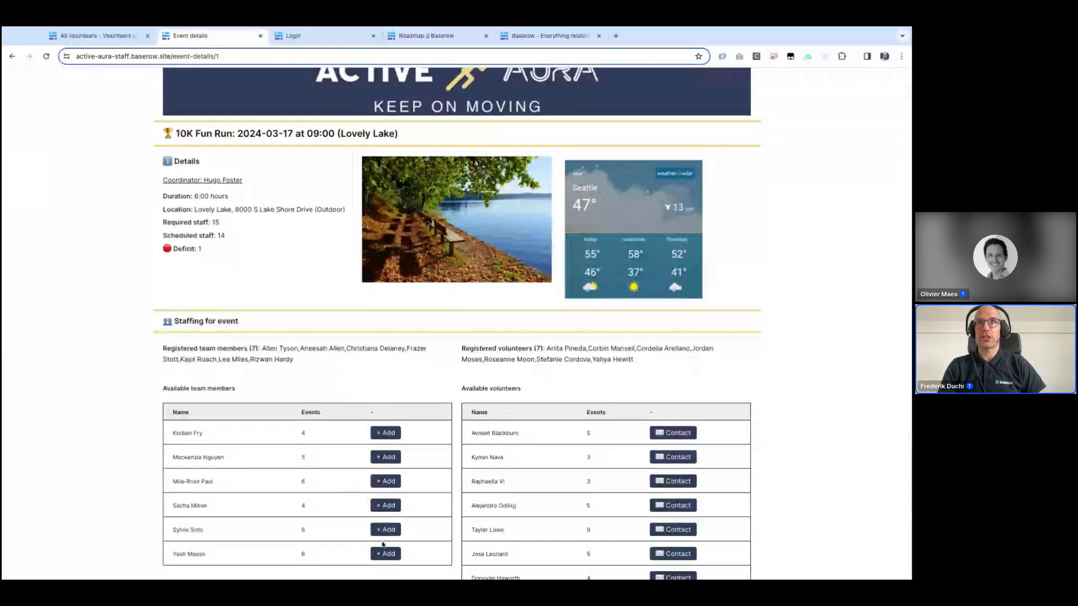
pyautogui.click(385, 505)
pyautogui.click(724, 370)
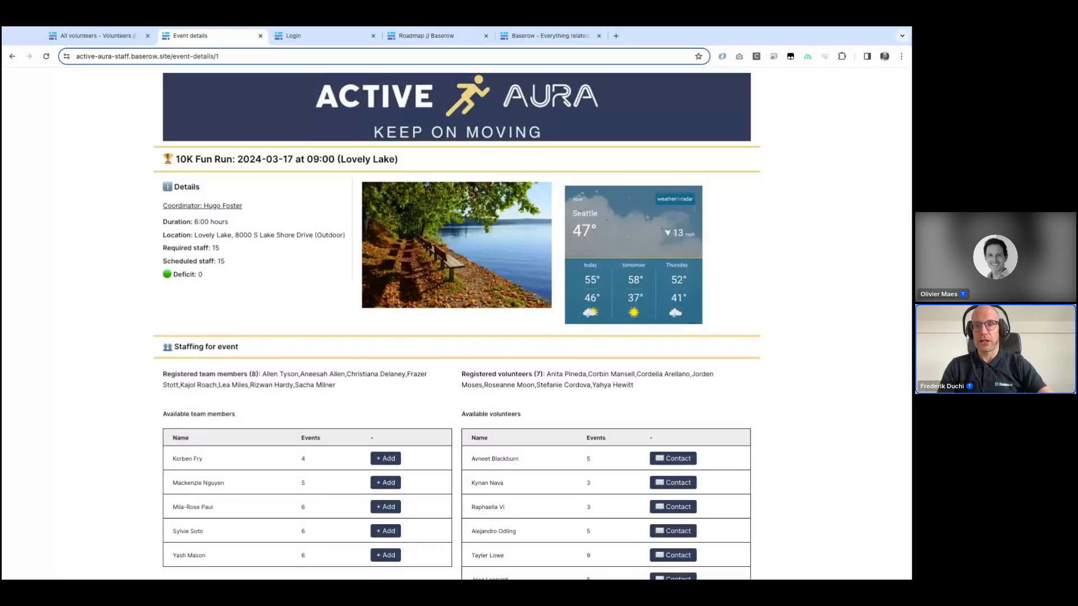
# Step: Switch to the volunteer portal and log in with the prefilled volunteer account
pyautogui.click(324, 37)
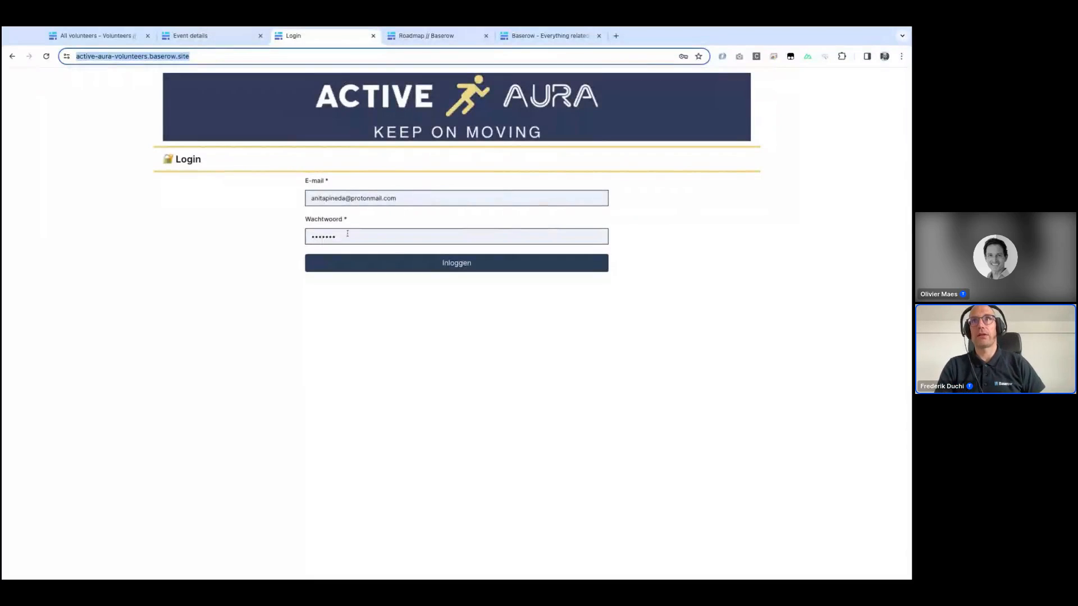
pyautogui.click(450, 262)
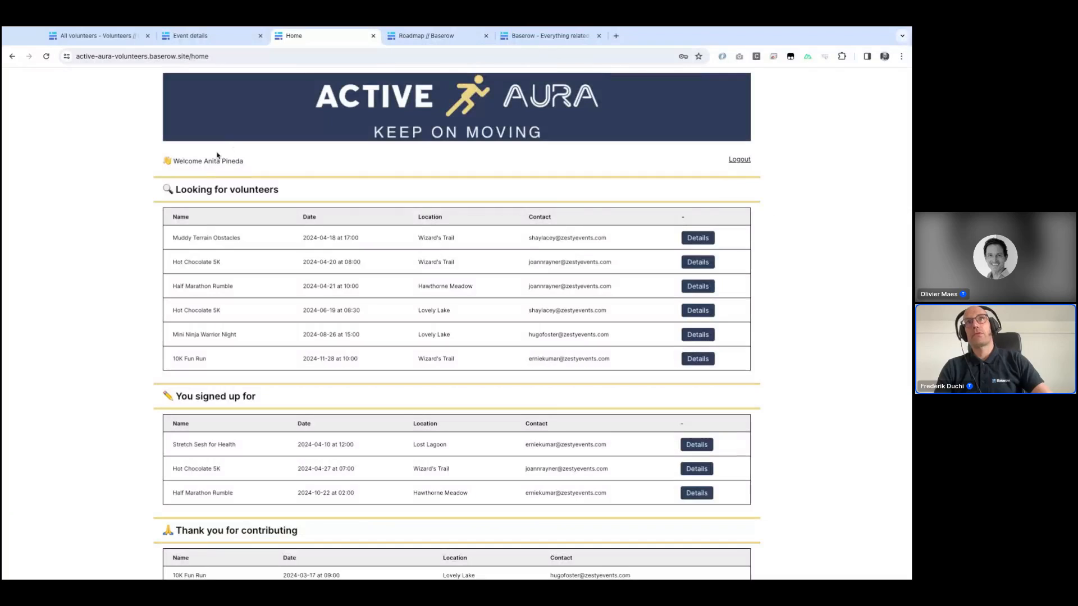
# Step: Sign the volunteer up for the Muddy Terrain Obstacles event from its details page
pyautogui.tripleClick(175, 162)
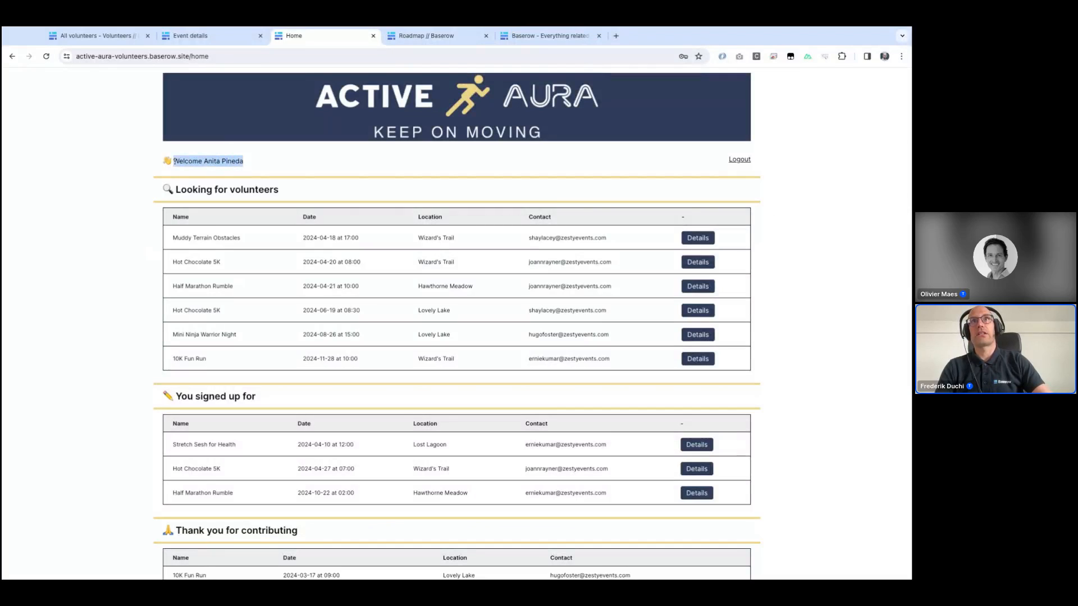
pyautogui.click(181, 231)
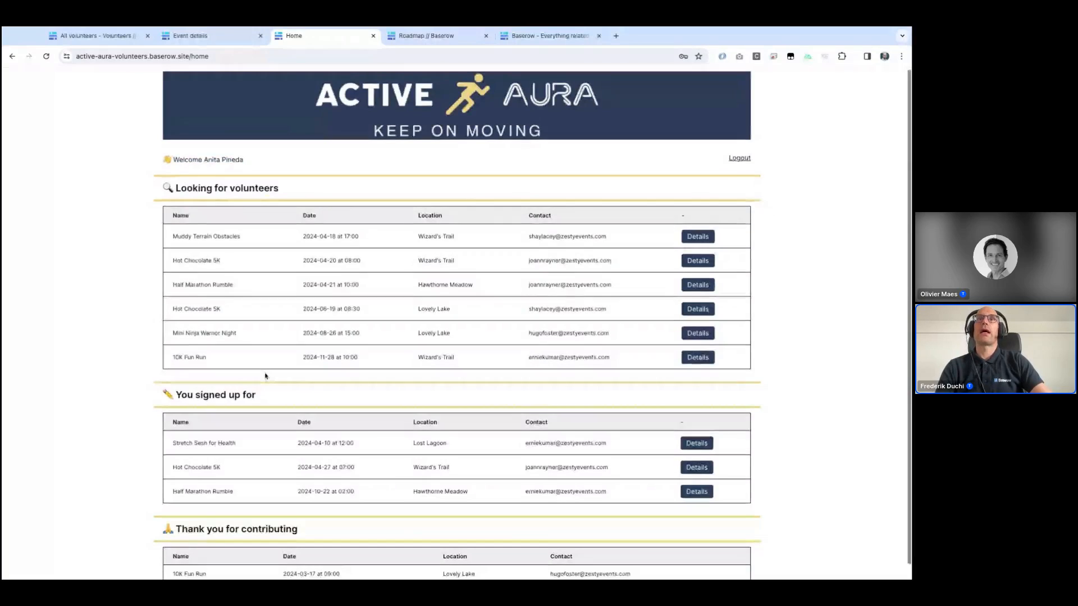
pyautogui.scroll(-1, 218, 430)
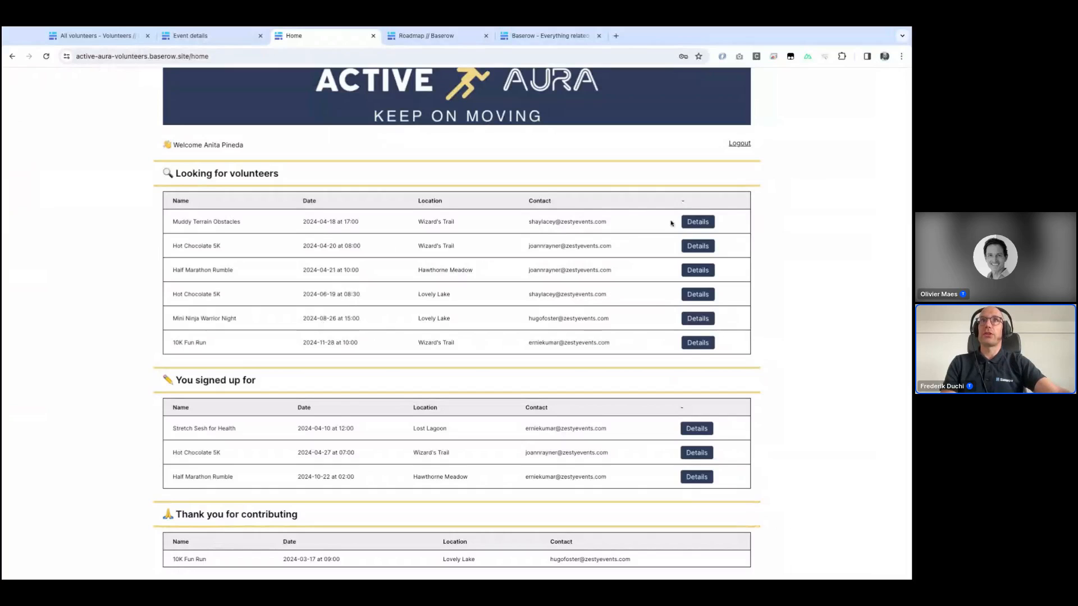
pyautogui.click(691, 227)
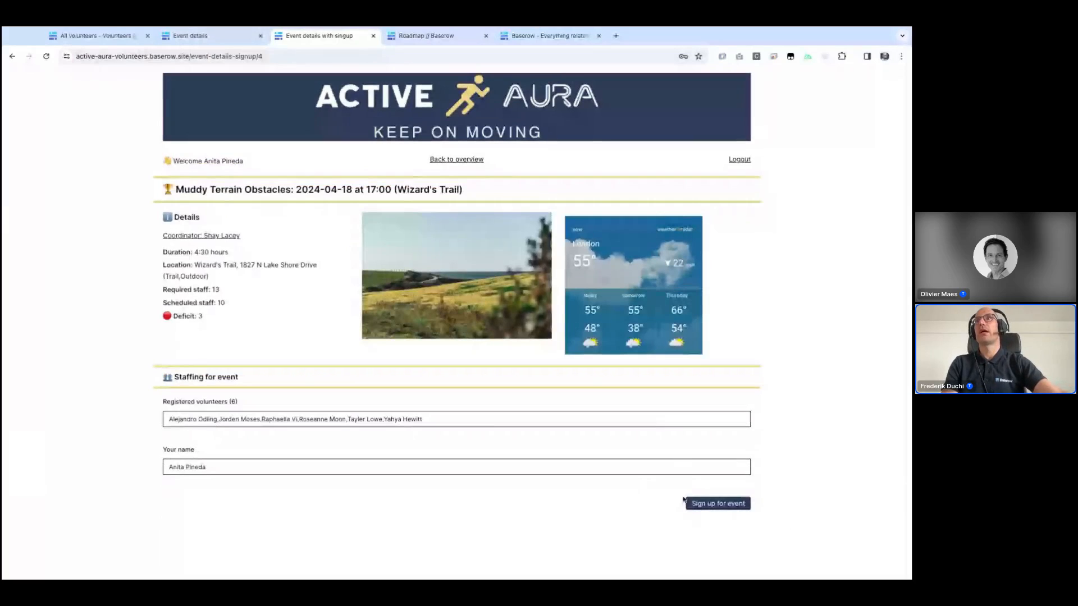
pyautogui.click(732, 510)
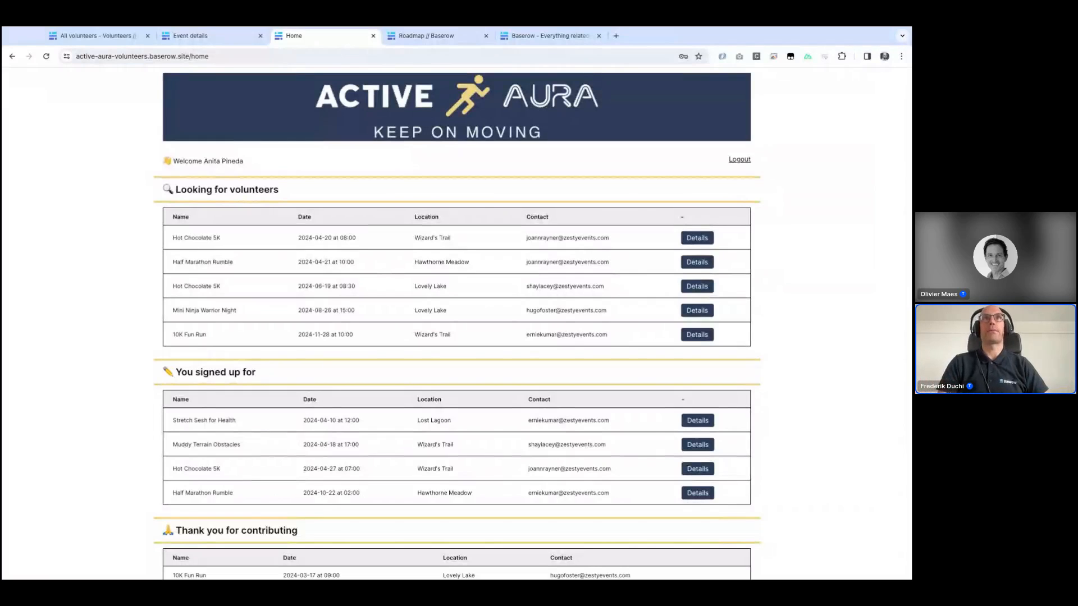
# Step: Return to the staff app's event details page and select the event-details path in its address
pyautogui.click(190, 35)
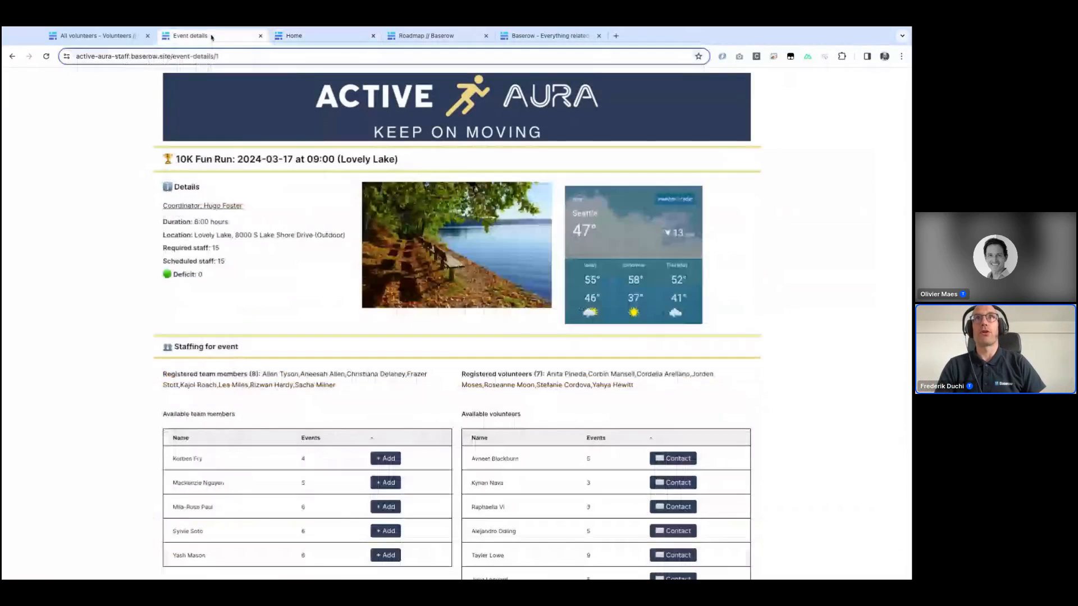
pyautogui.click(12, 56)
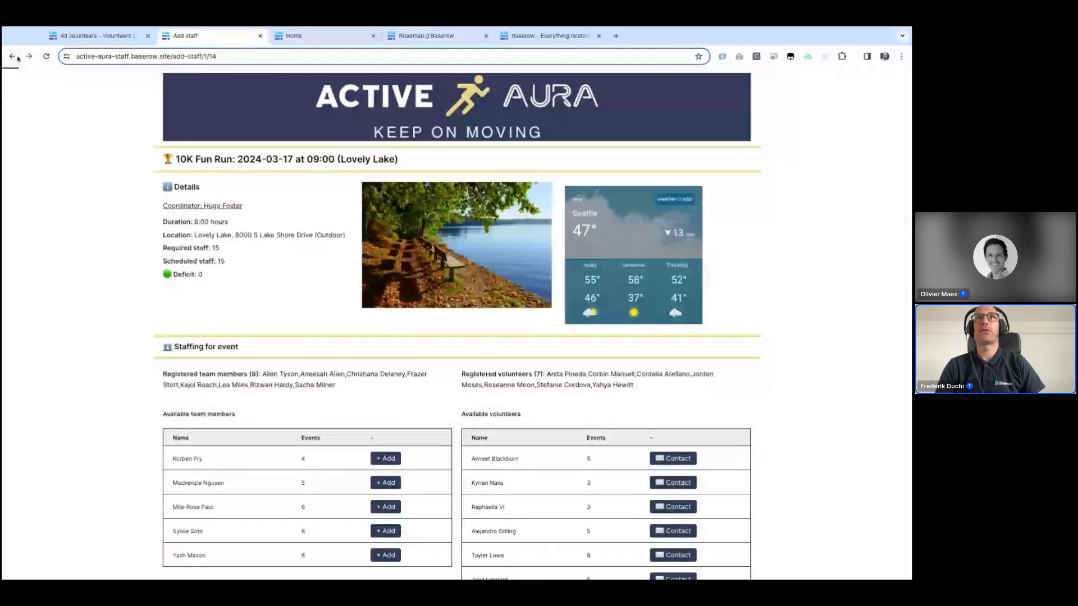
pyautogui.click(16, 58)
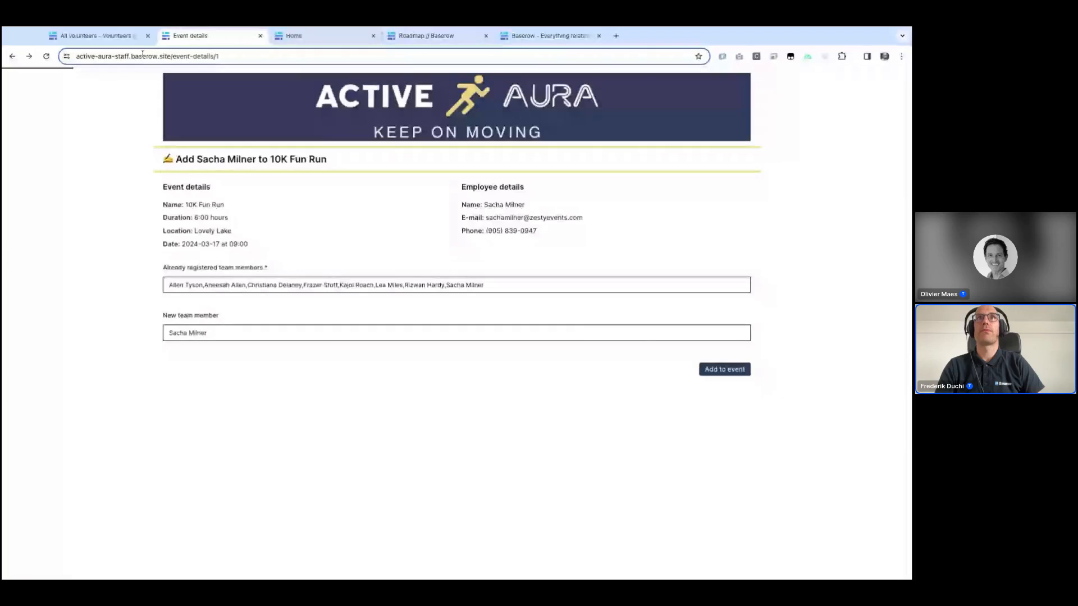
pyautogui.click(178, 55)
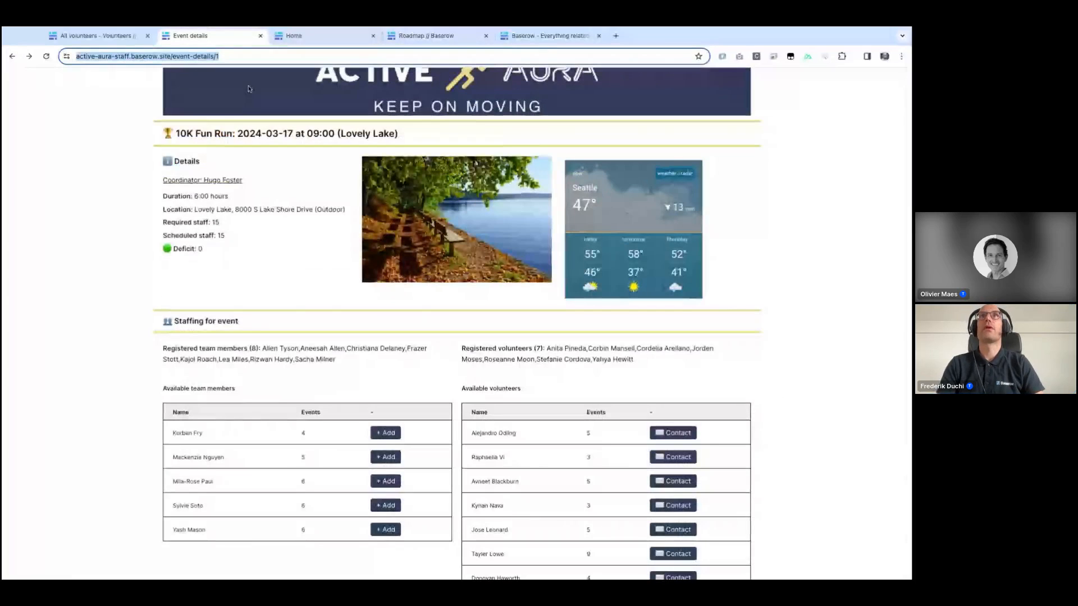
pyautogui.moveTo(194, 57); pyautogui.dragTo(267, 58)
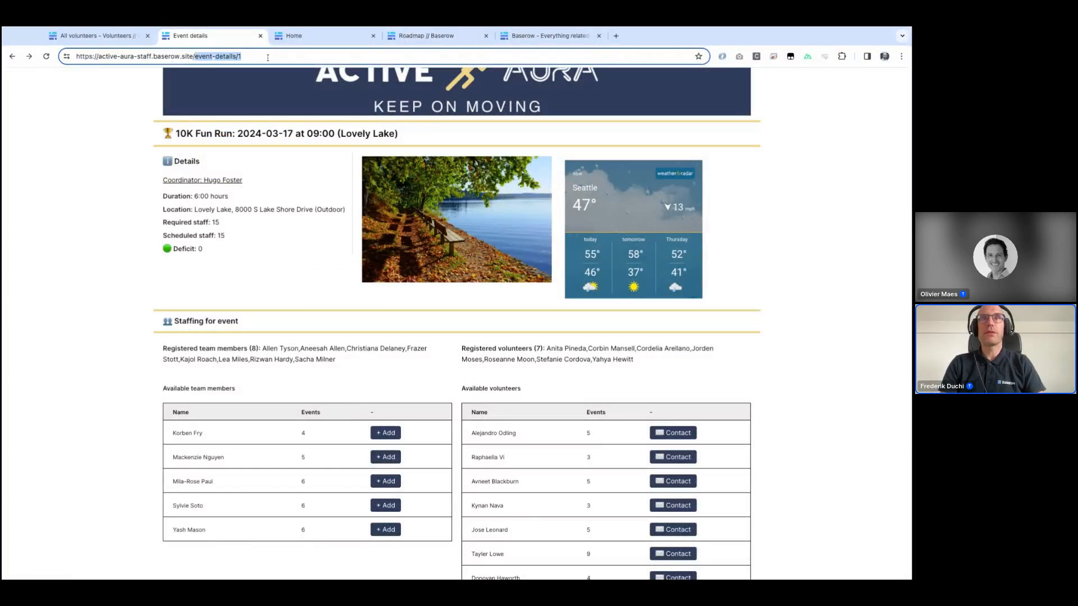
# Step: Open the staff app's homepage by removing the event-details path from the address
pyautogui.press('BackSpace')
pyautogui.press('Return')
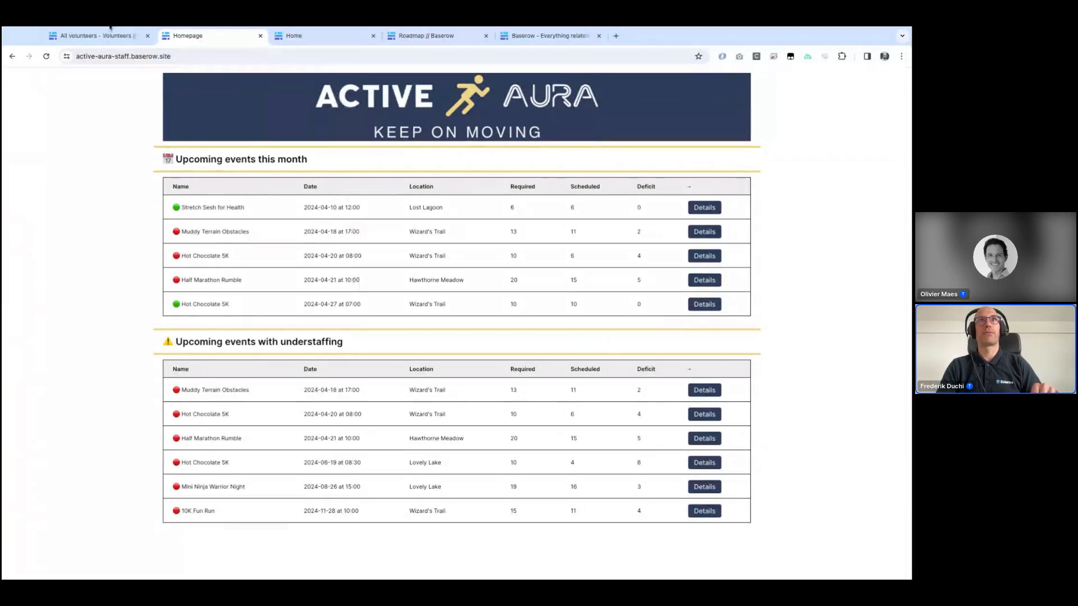
# Step: Back in the Baserow workspace, create a new application named Demo app
pyautogui.click(99, 40)
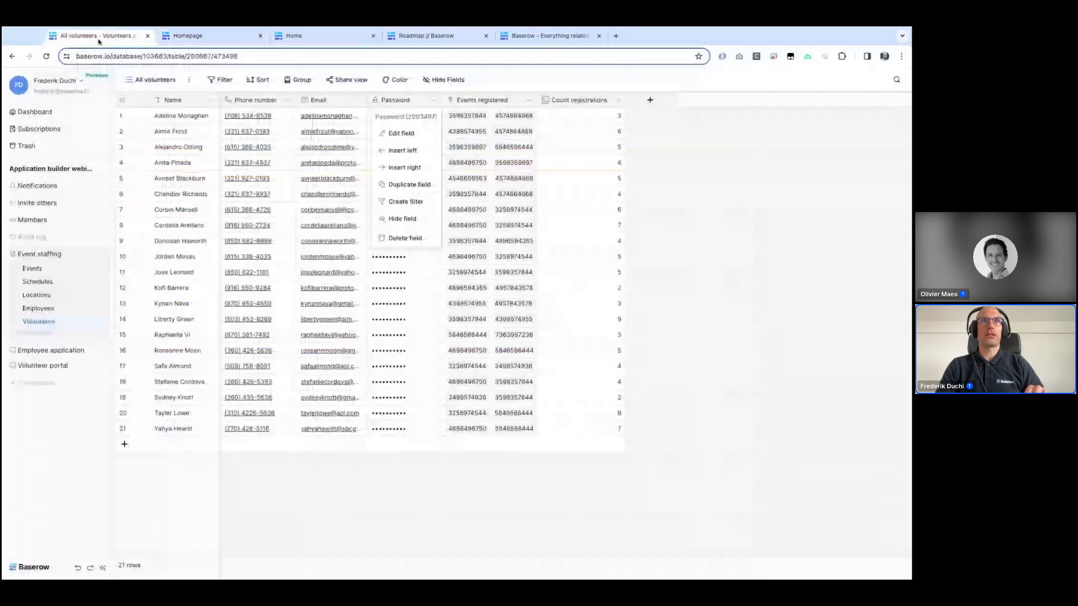
pyautogui.click(26, 386)
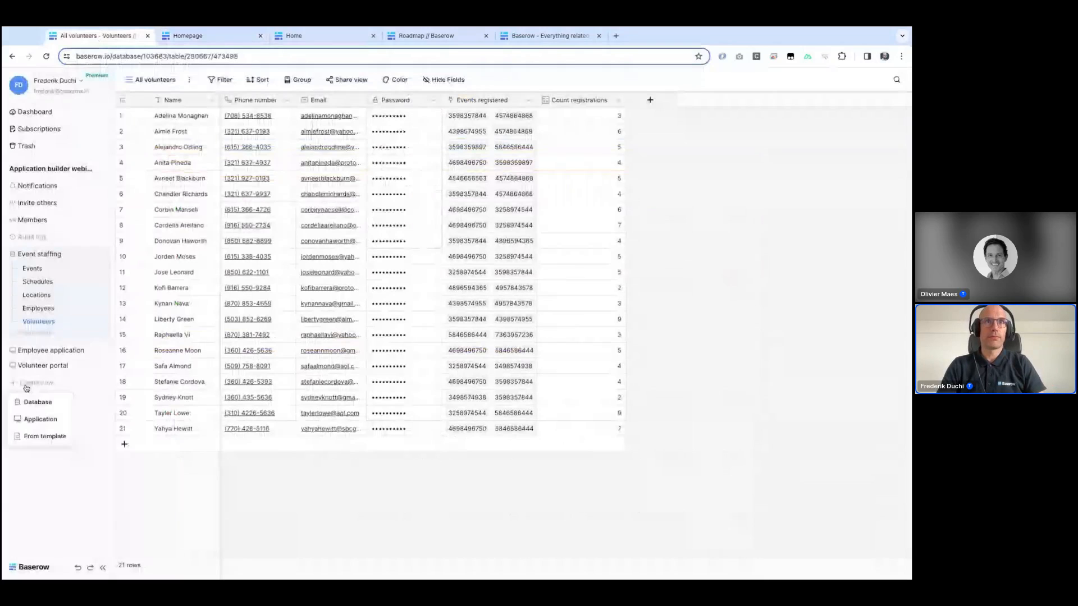
pyautogui.click(33, 420)
pyautogui.write('Demo')
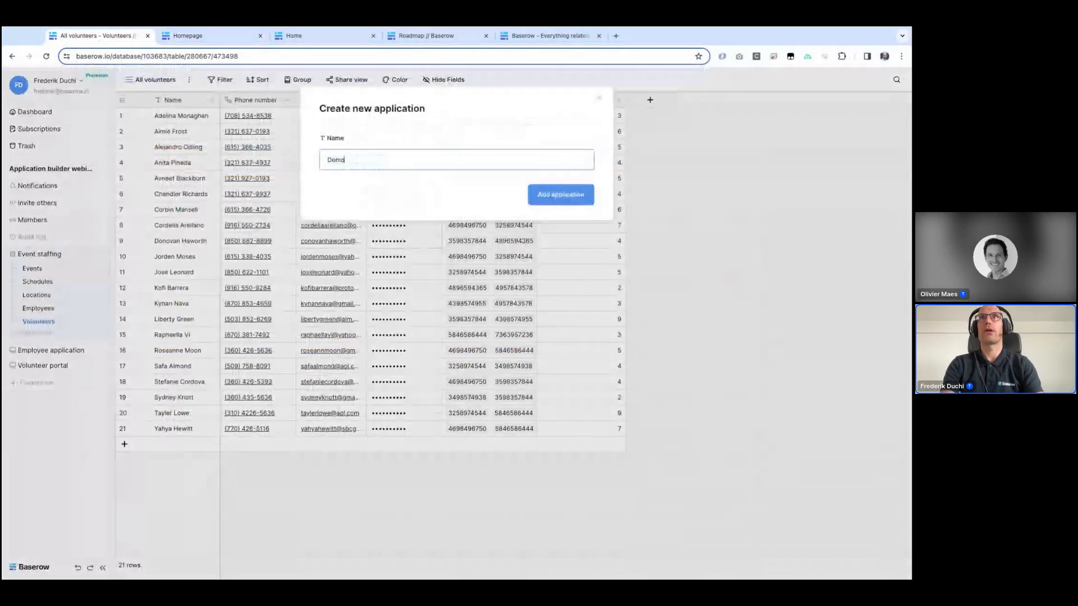
pyautogui.write(' app')
pyautogui.press('Return')
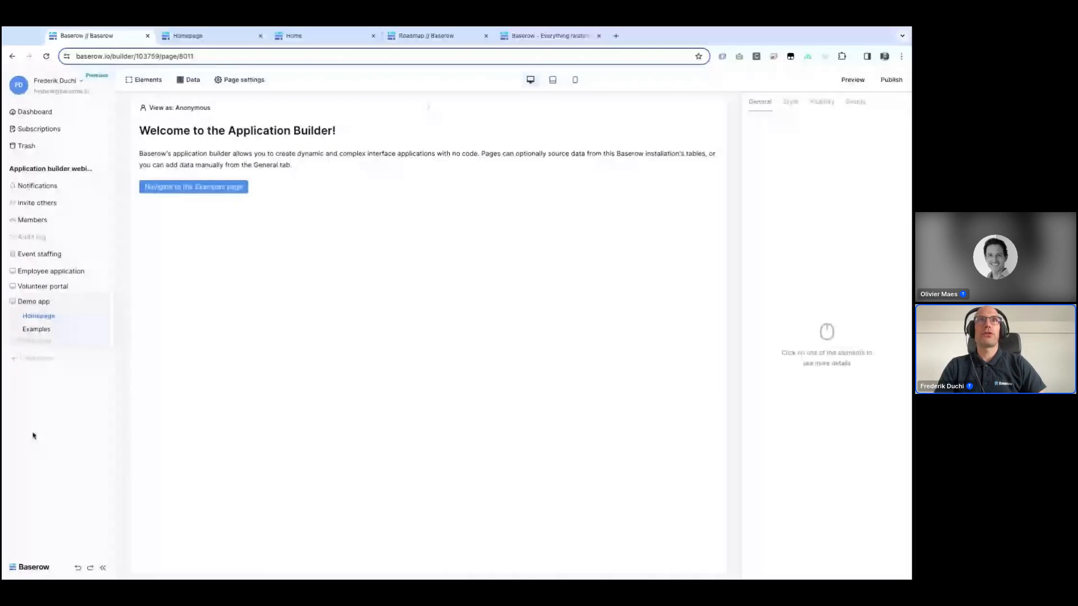
# Step: In the Demo app settings, add a baserow.site subdomain named webinar-demo
pyautogui.click(103, 303)
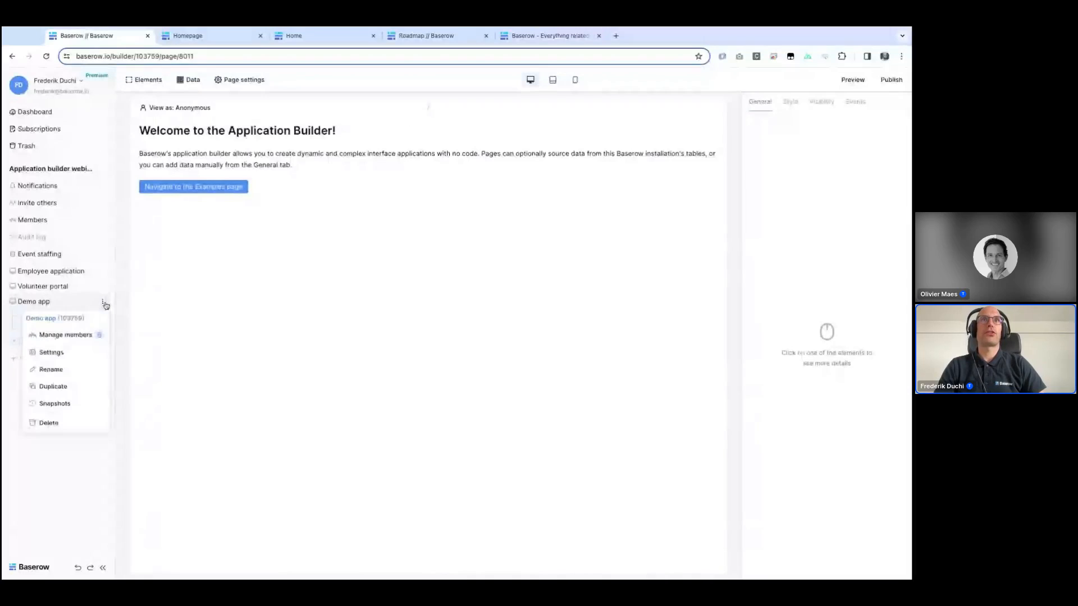
pyautogui.click(49, 355)
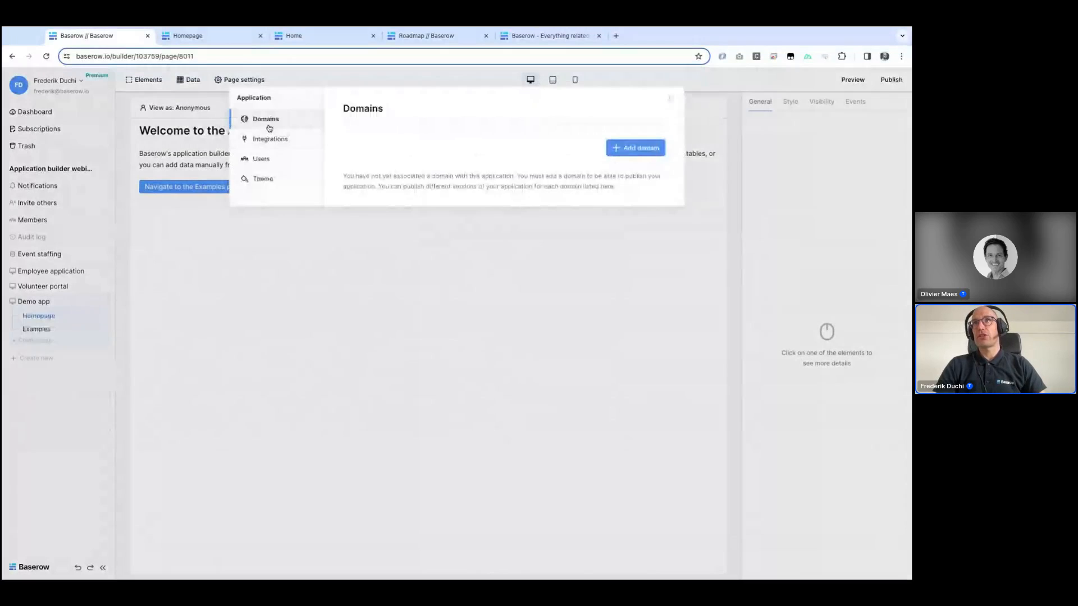
pyautogui.click(626, 148)
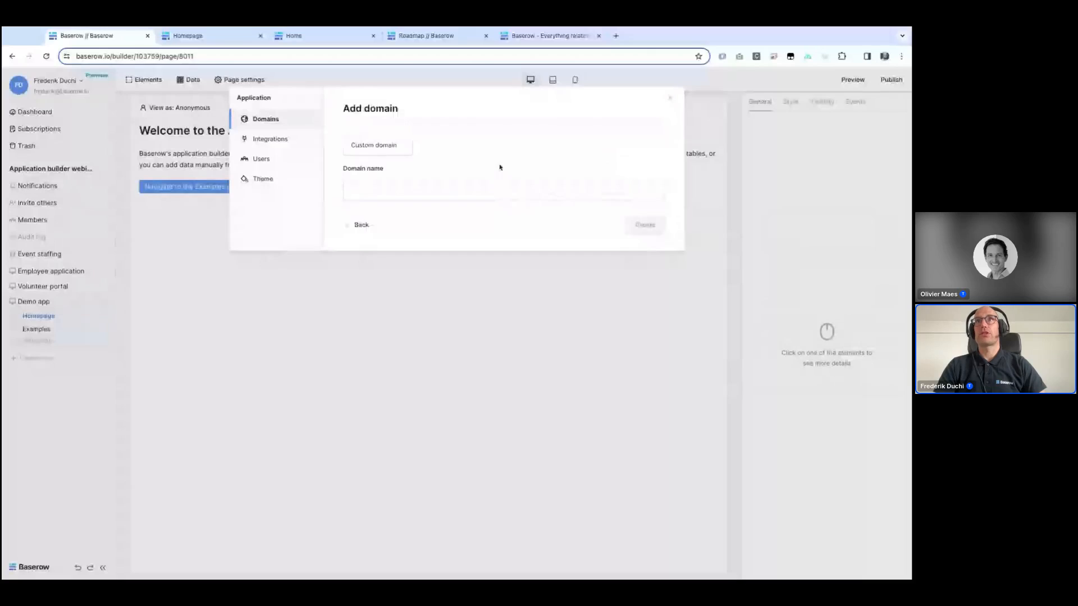
pyautogui.click(485, 189)
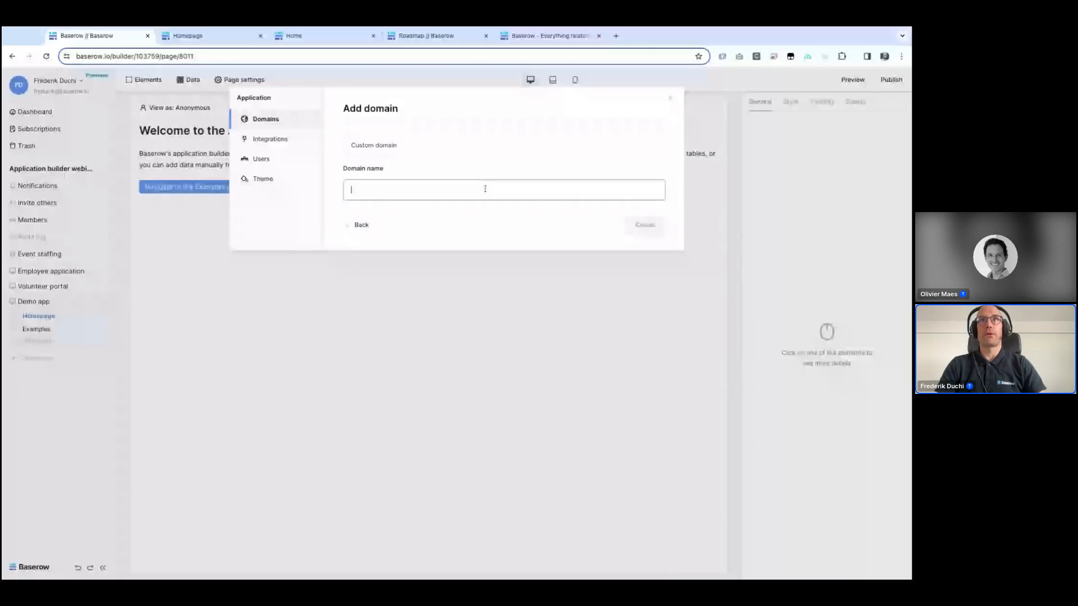
pyautogui.click(387, 152)
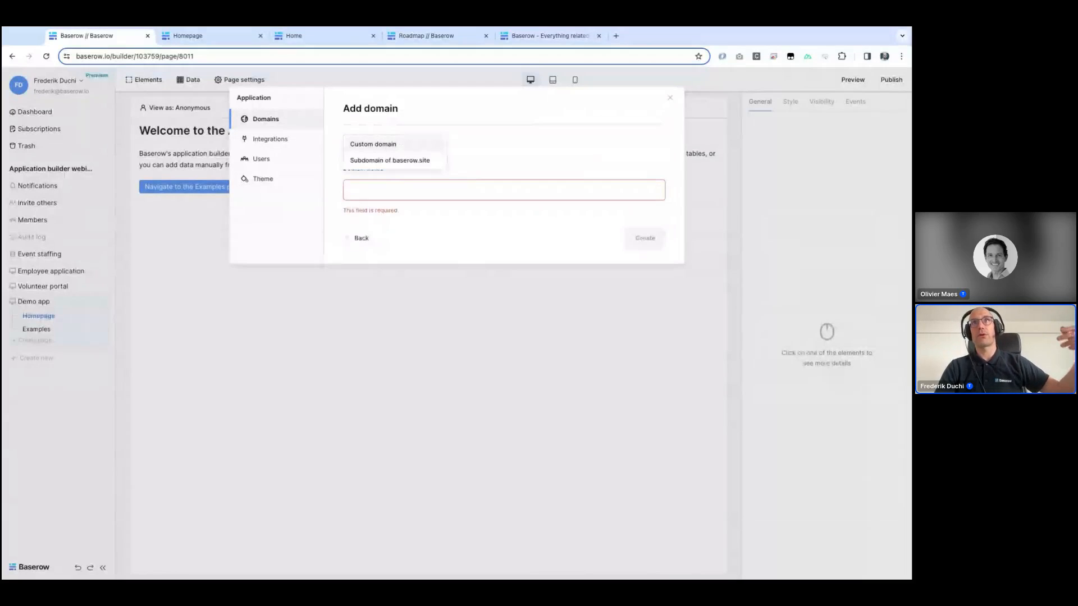
pyautogui.click(379, 161)
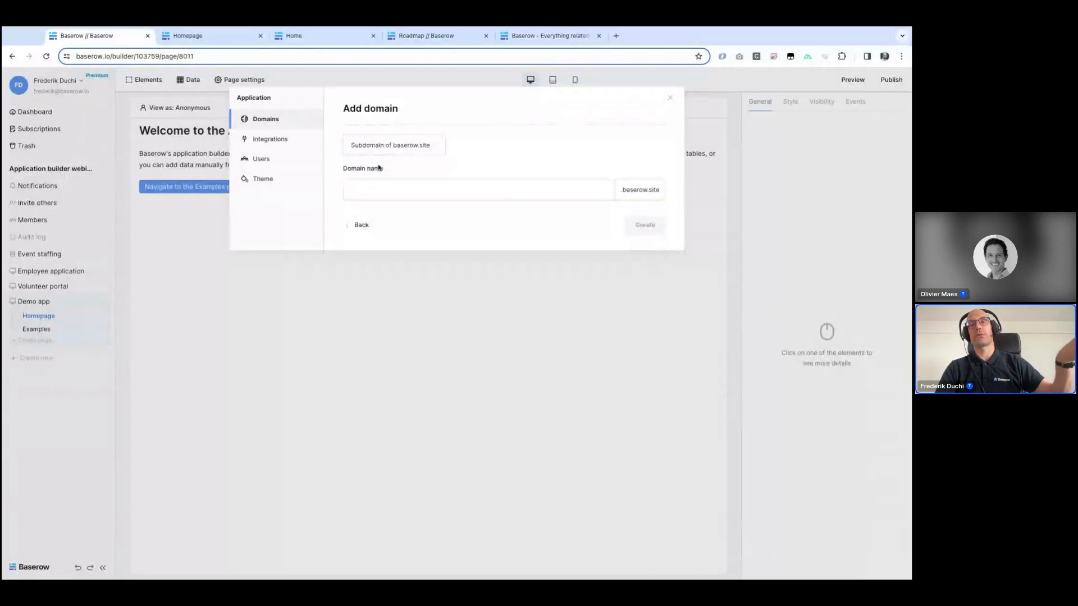
pyautogui.click(509, 185)
pyautogui.write('w')
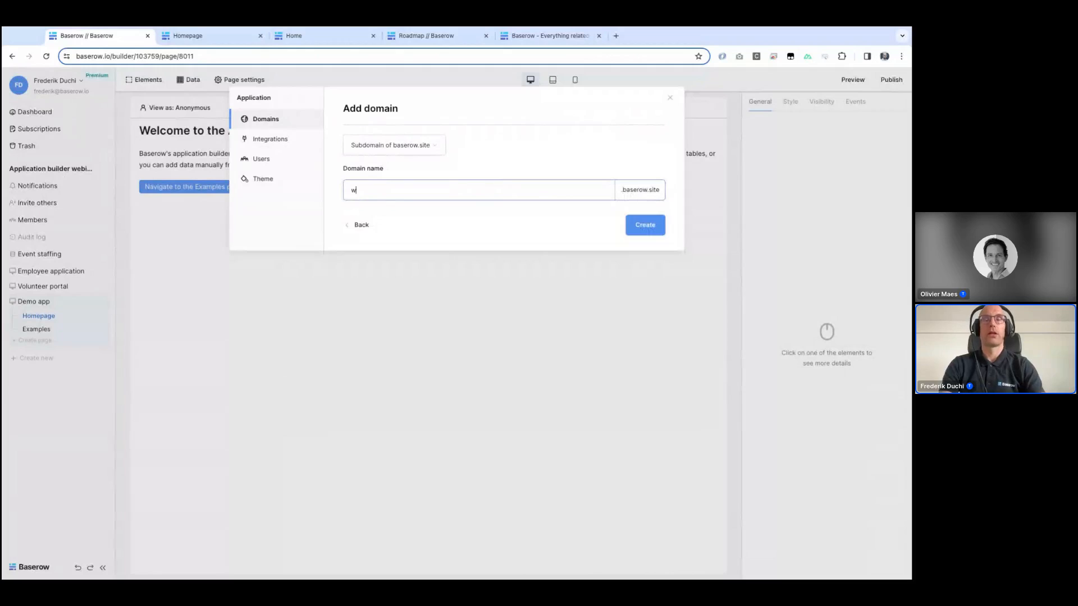
pyautogui.write('ebinar-d')
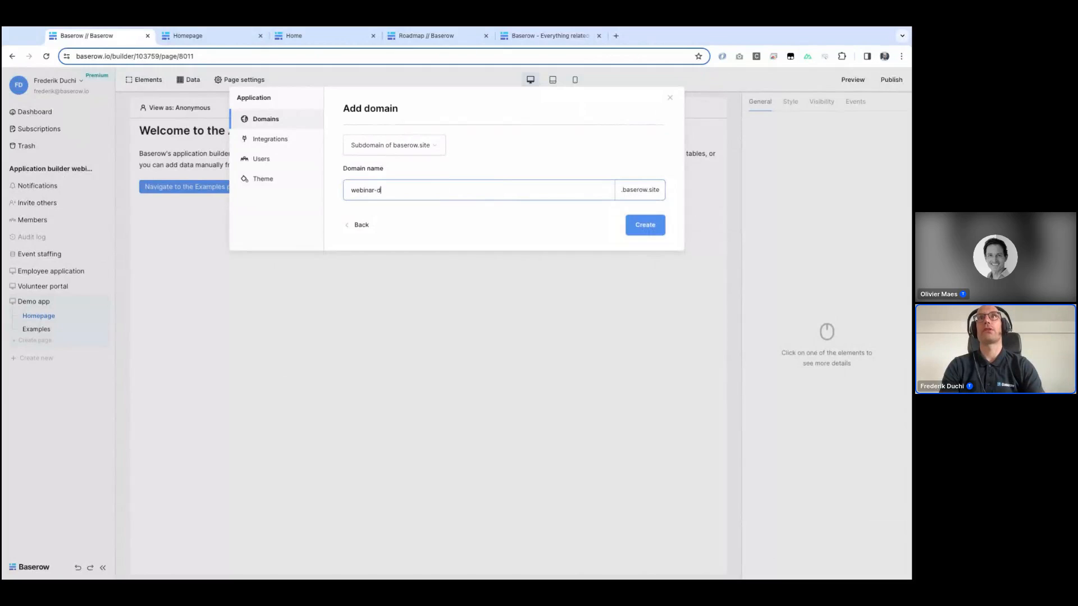
pyautogui.write('emo')
pyautogui.click(644, 226)
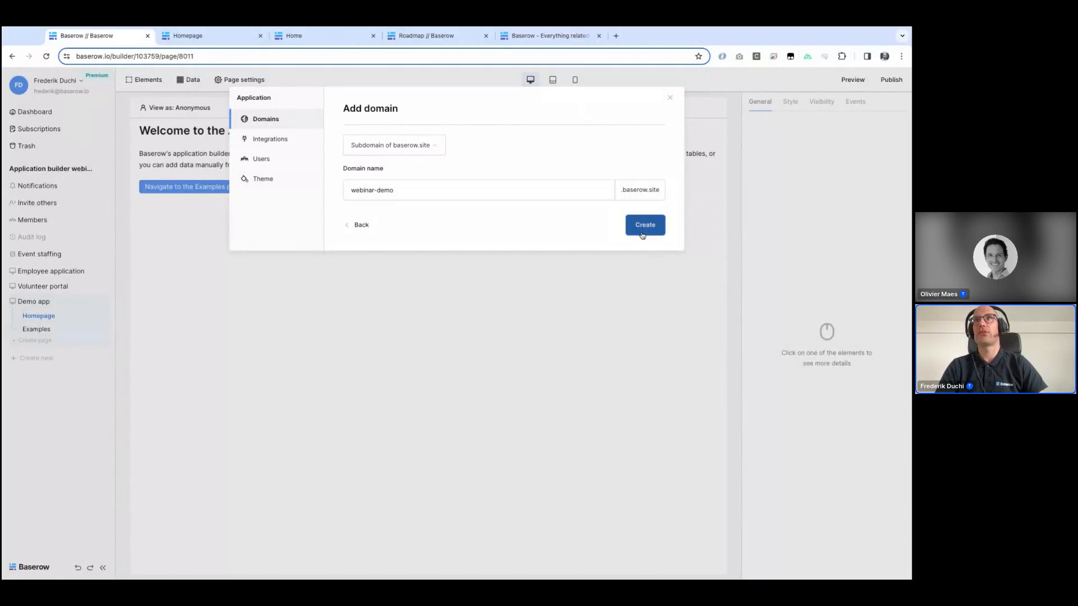
# Step: Reopen the Demo app settings and review its Integrations and Users sections
pyautogui.click(402, 375)
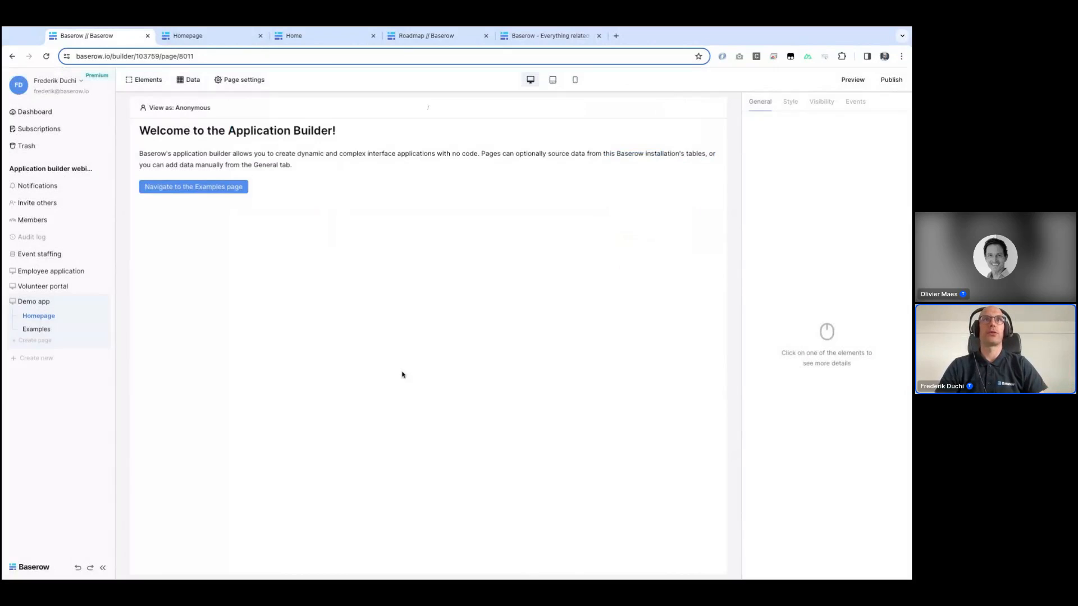
pyautogui.click(100, 304)
pyautogui.click(52, 355)
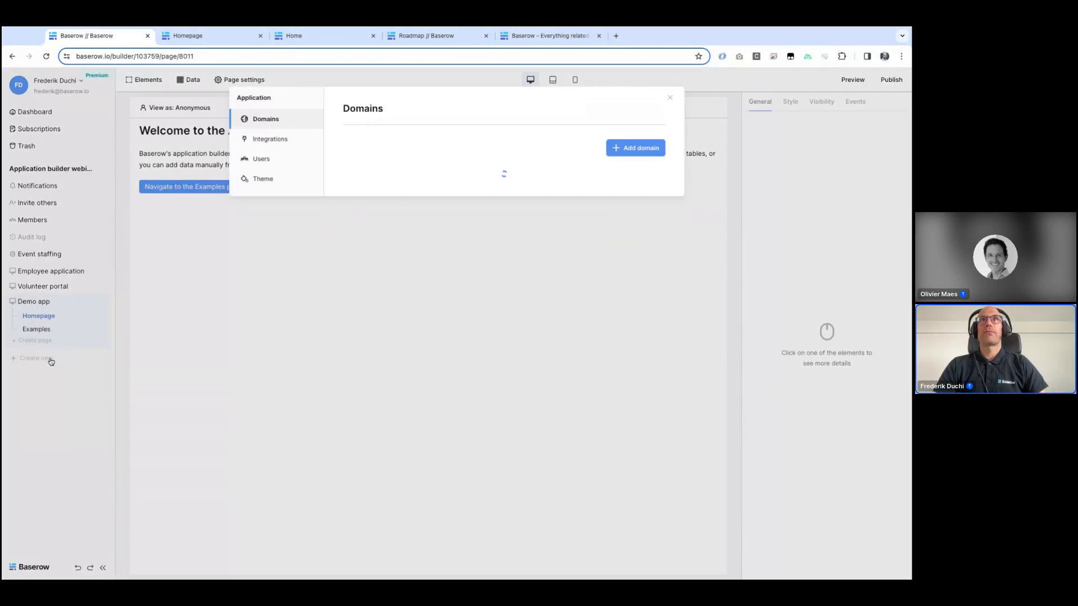
pyautogui.click(265, 140)
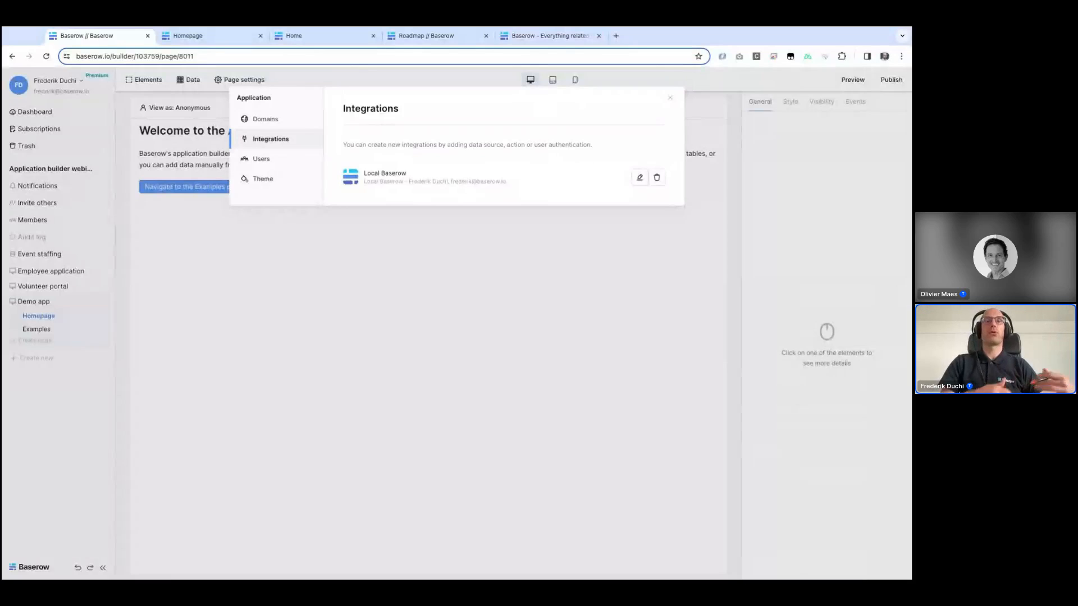
pyautogui.click(262, 159)
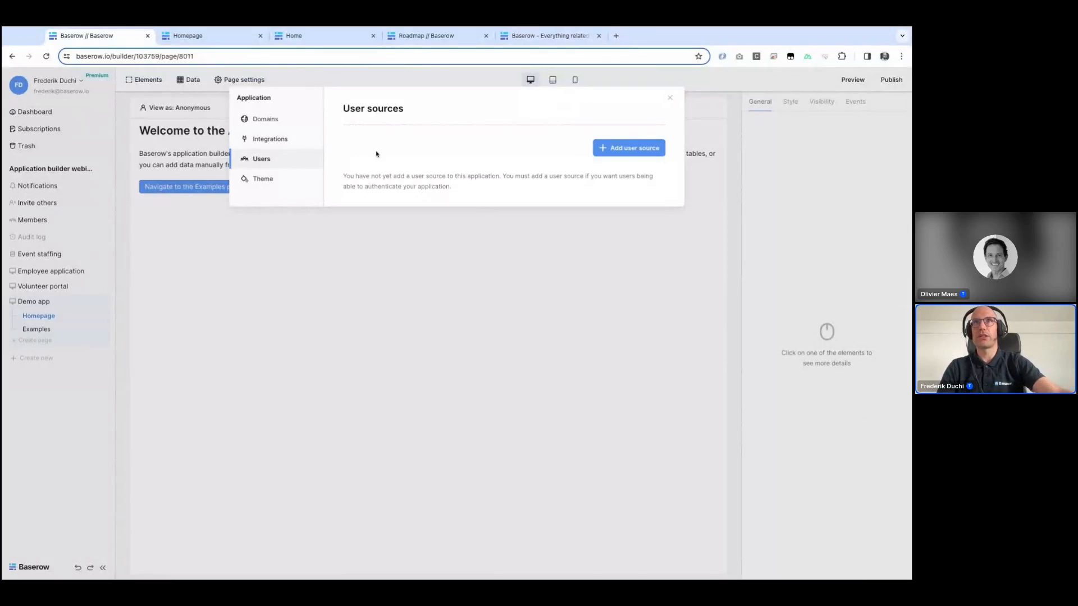
# Step: Set the app theme's primary color to green #1a8b47
pyautogui.click(251, 185)
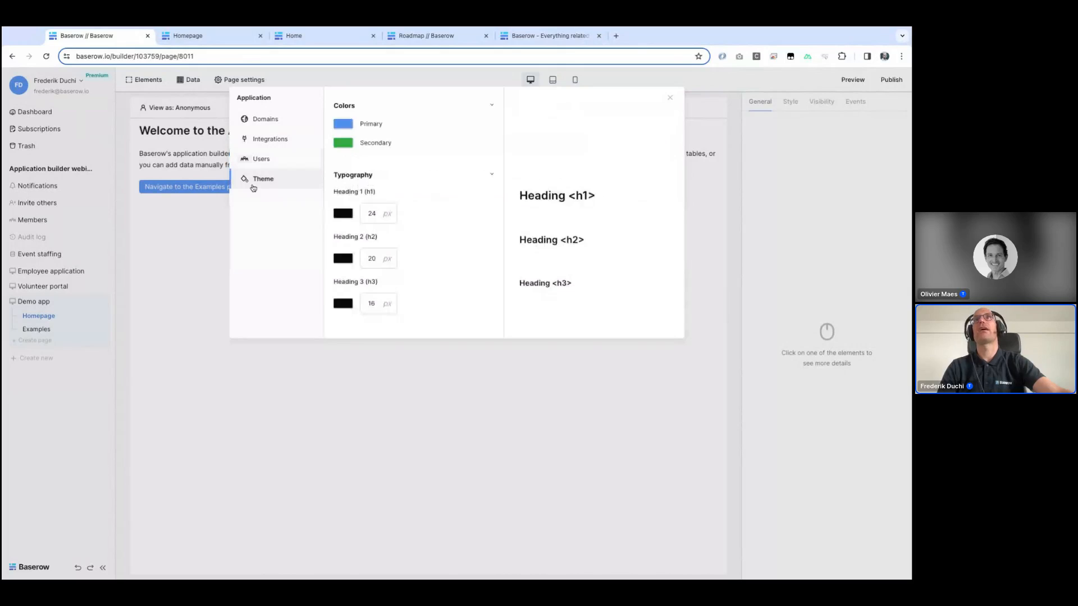
pyautogui.click(345, 125)
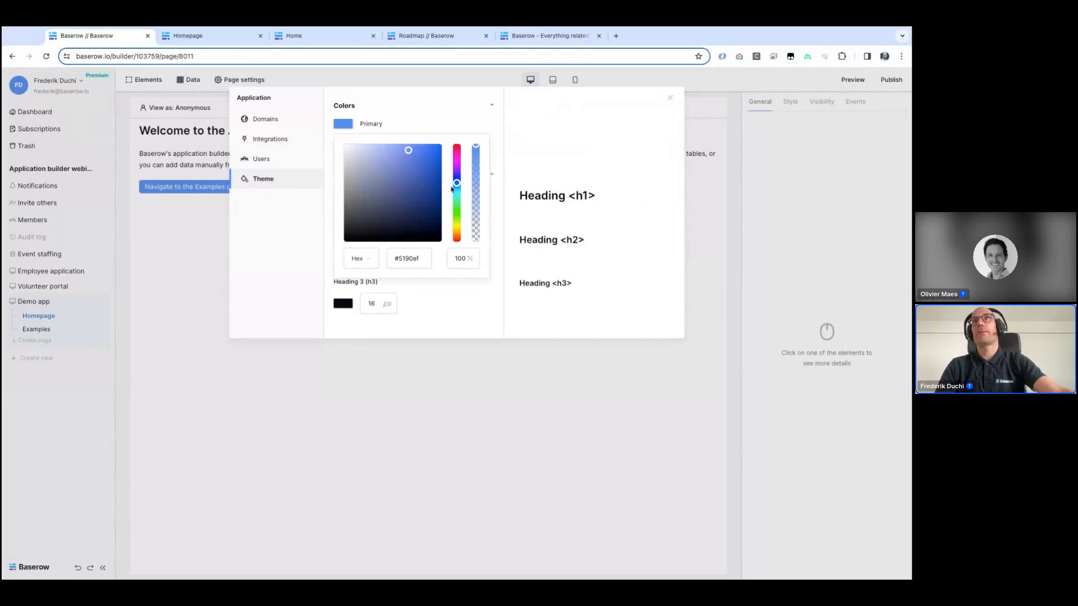
pyautogui.moveTo(456, 189); pyautogui.dragTo(458, 205)
pyautogui.click(423, 189)
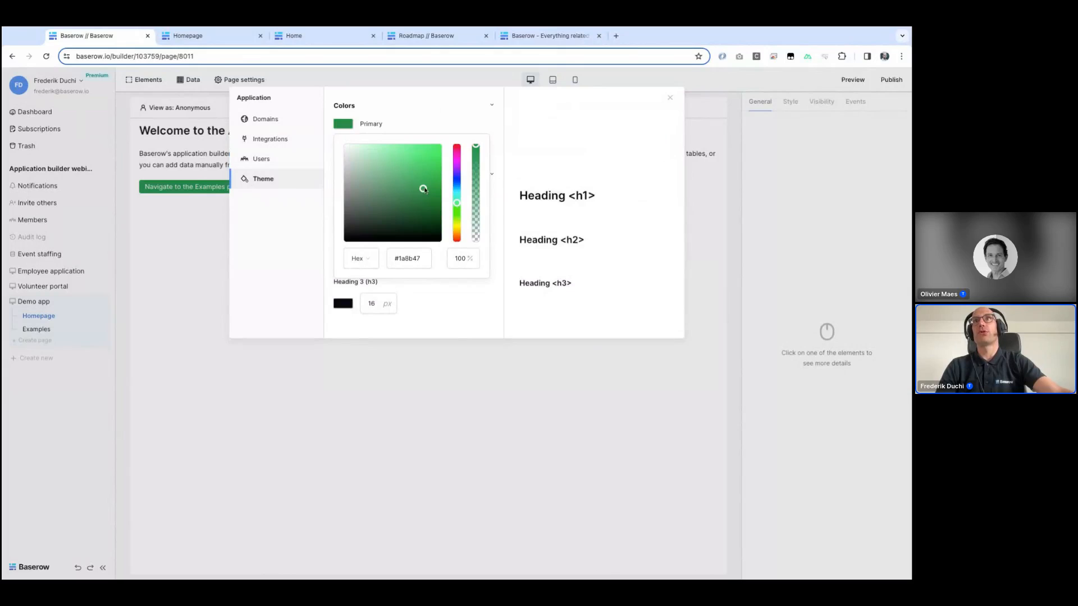
pyautogui.click(443, 109)
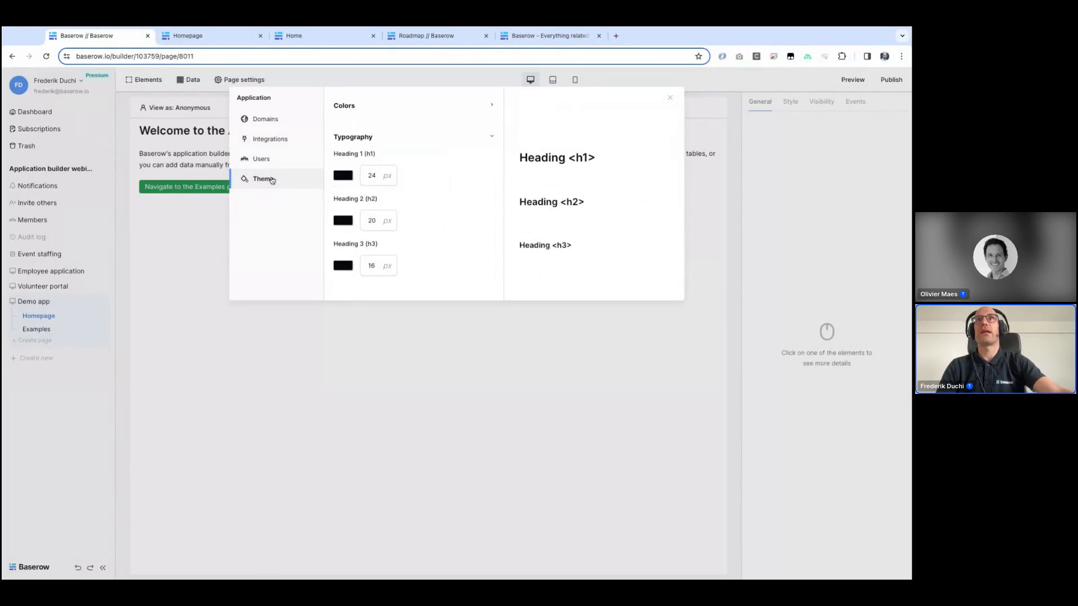
# Step: Change the theme's secondary color to pink
pyautogui.click(343, 106)
pyautogui.click(343, 143)
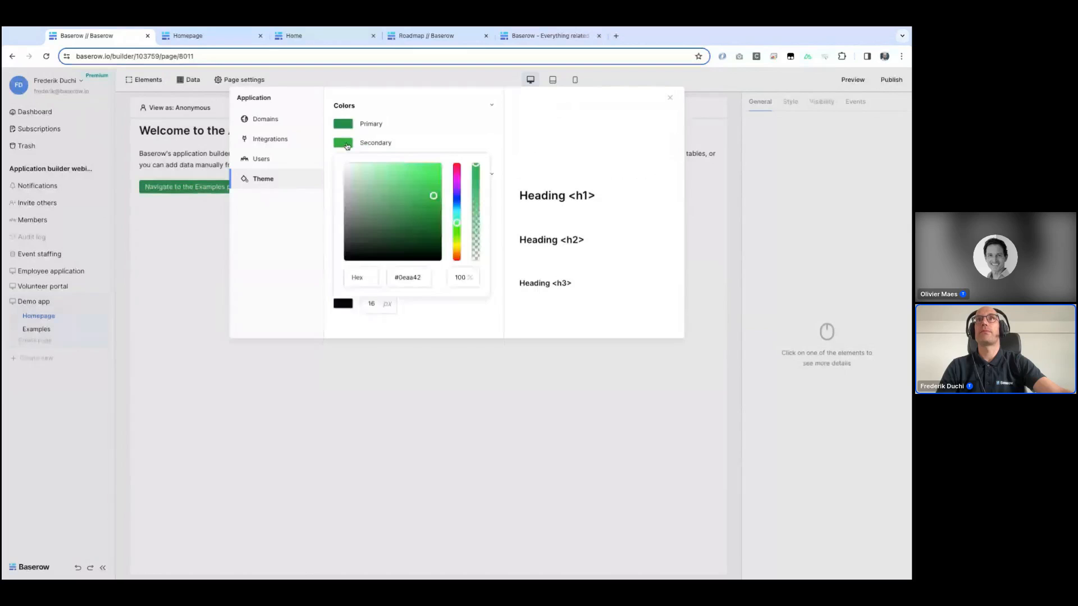
pyautogui.moveTo(457, 223); pyautogui.dragTo(393, 169)
pyautogui.click(408, 141)
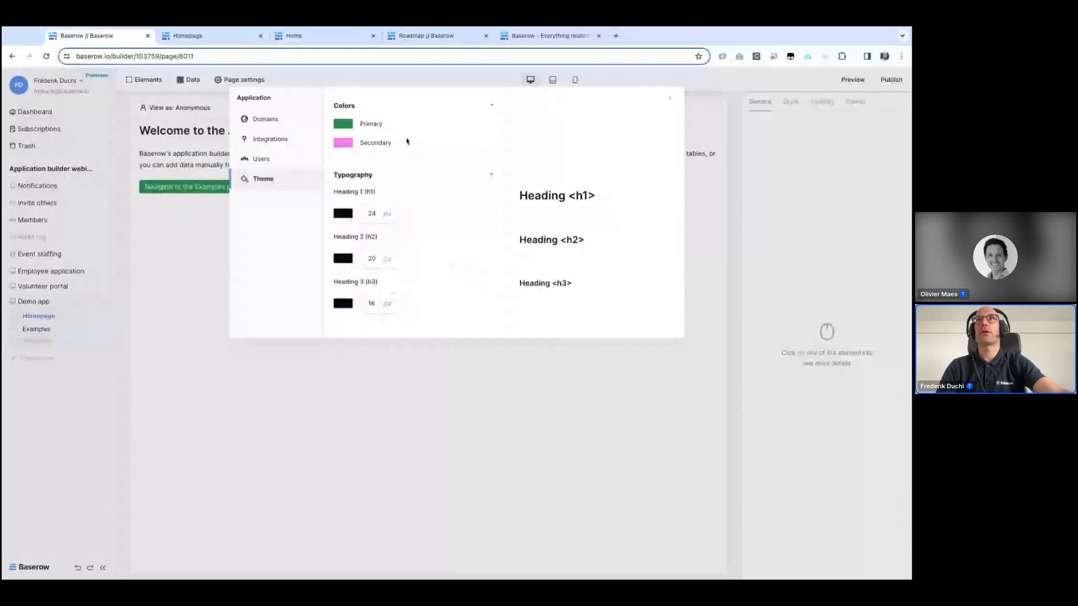
# Step: Set the Heading 1 theme color to dark blue and close the settings
pyautogui.click(344, 214)
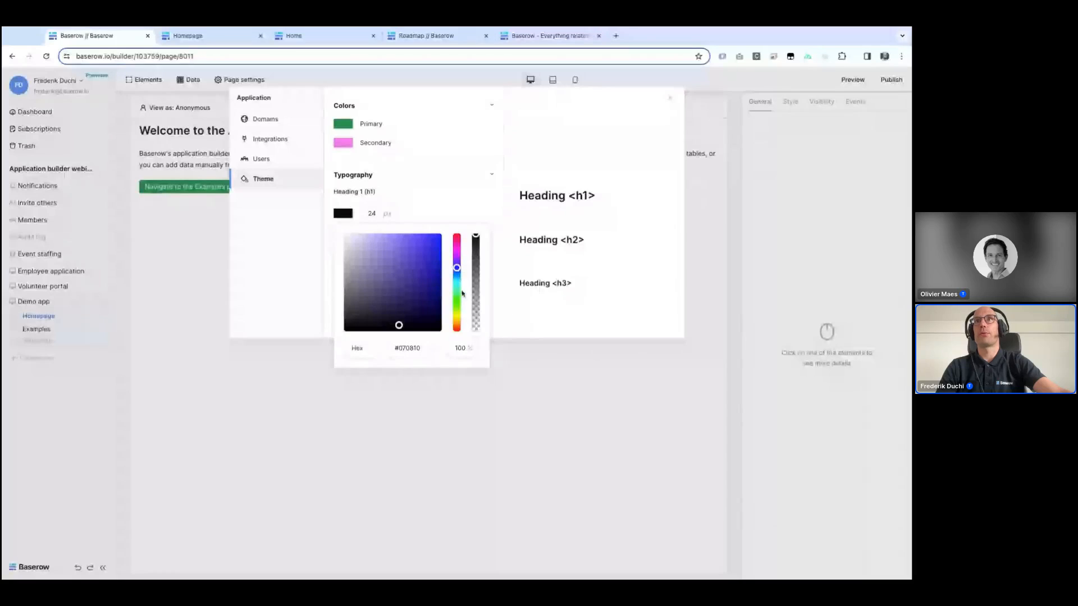
pyautogui.click(457, 270)
pyautogui.click(427, 268)
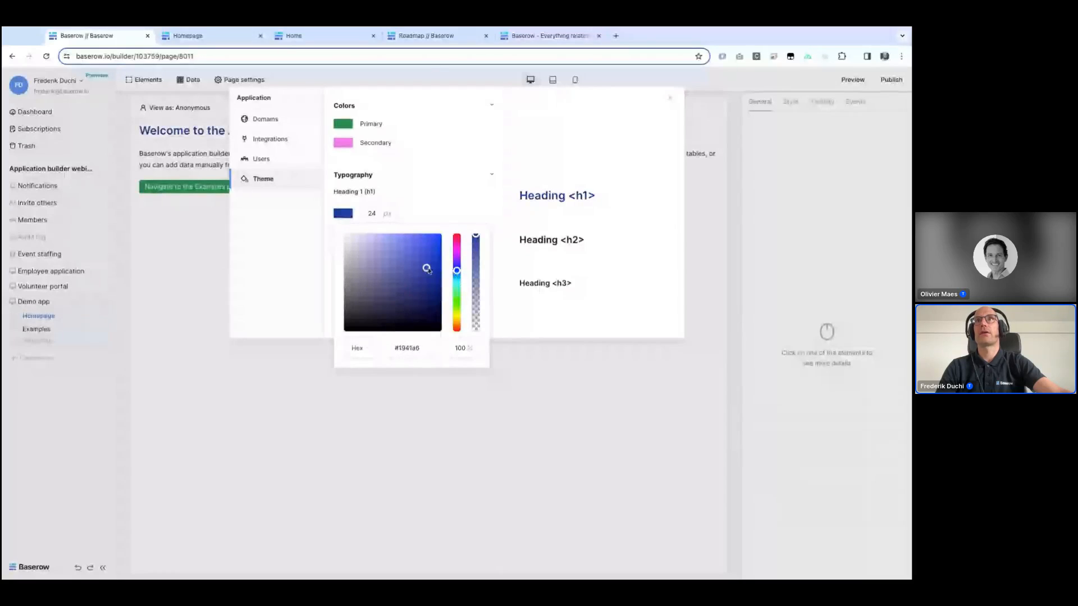
pyautogui.moveTo(428, 269); pyautogui.dragTo(432, 279)
pyautogui.click(517, 311)
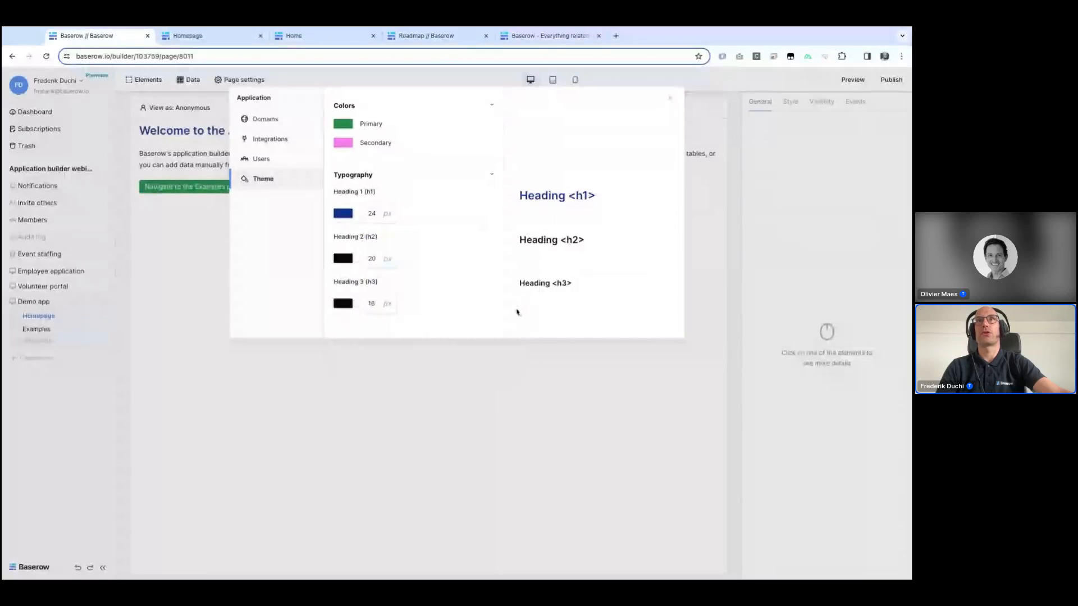
pyautogui.click(182, 249)
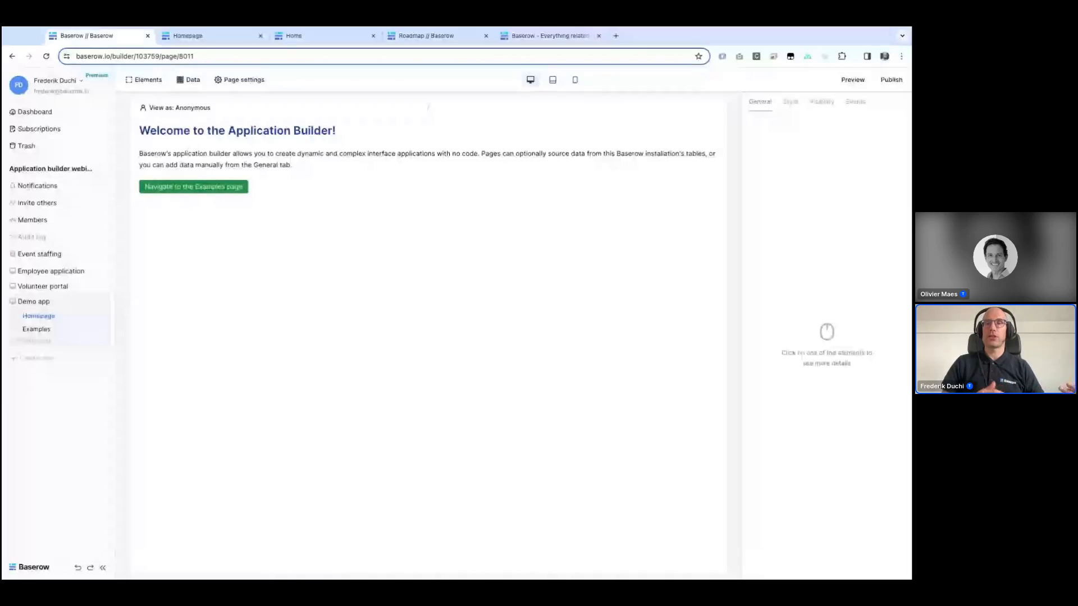
# Step: Select the welcome heading on the page and inspect its style settings
pyautogui.click(429, 131)
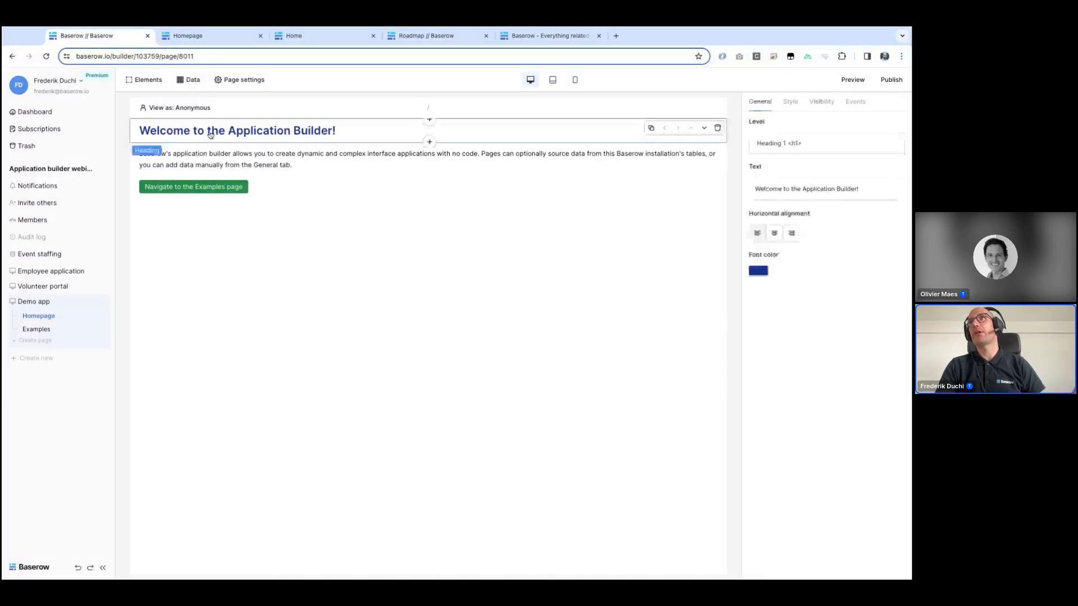
pyautogui.click(790, 103)
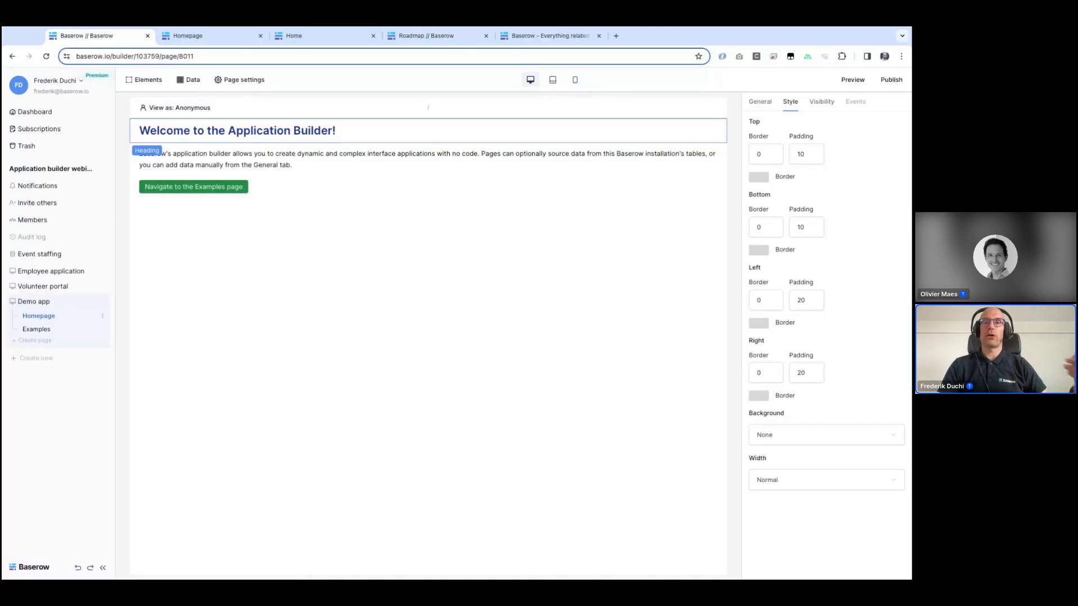
# Step: Add a new page data source named Locations that lists rows through the Local Baserow integration
pyautogui.click(187, 87)
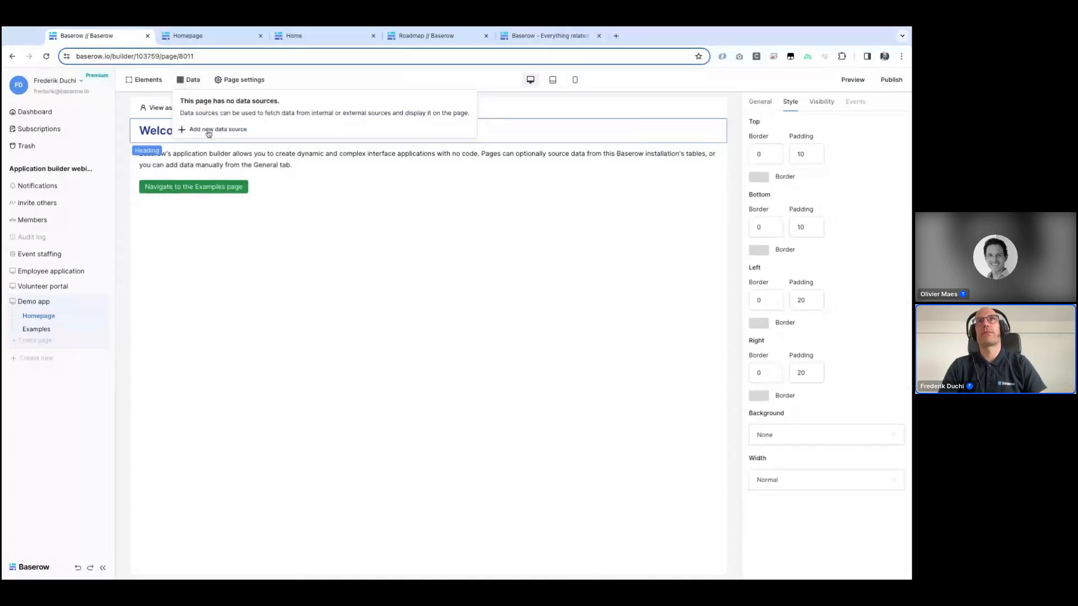
pyautogui.click(208, 130)
pyautogui.tripleClick(217, 107)
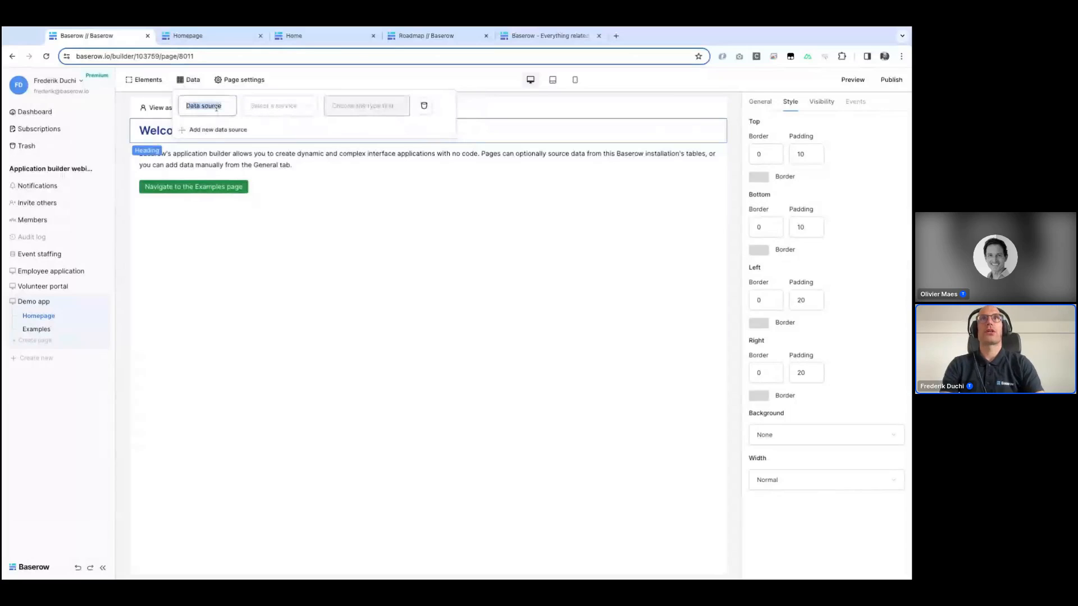
pyautogui.write('Loc')
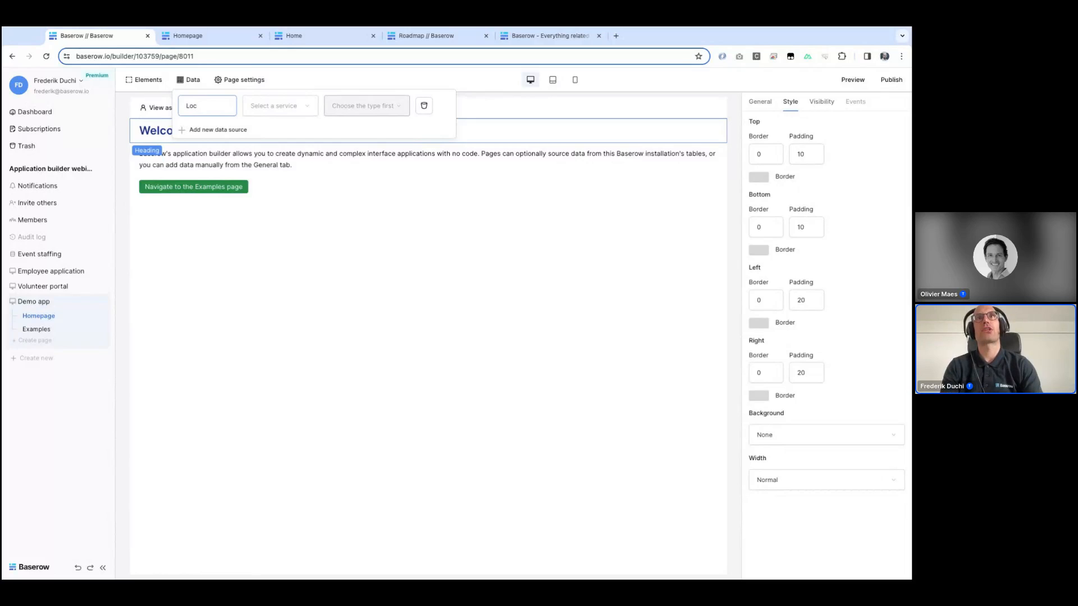
pyautogui.write('ations')
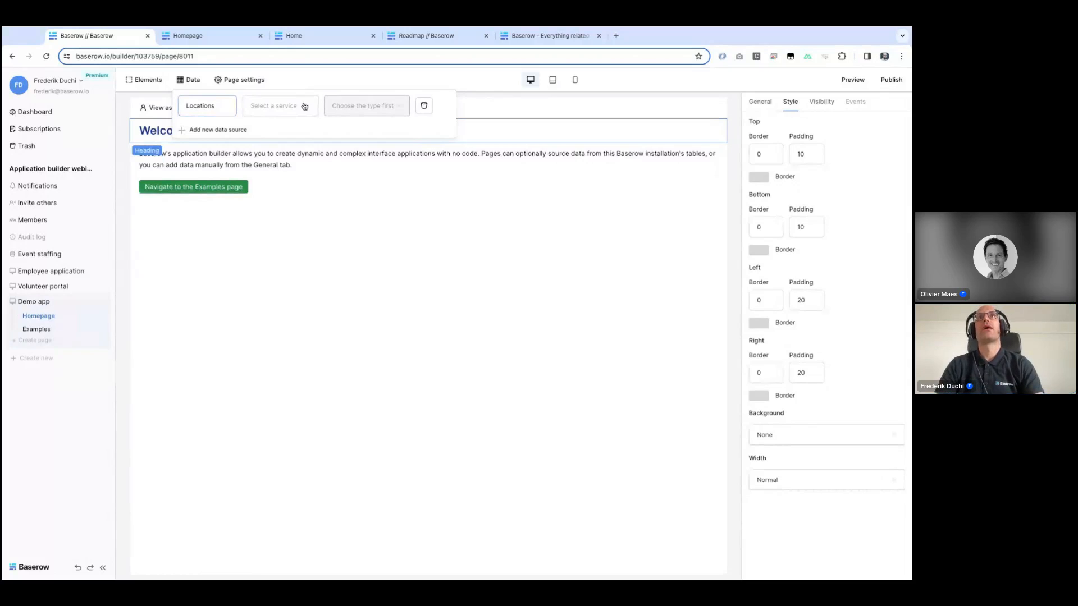
pyautogui.click(294, 109)
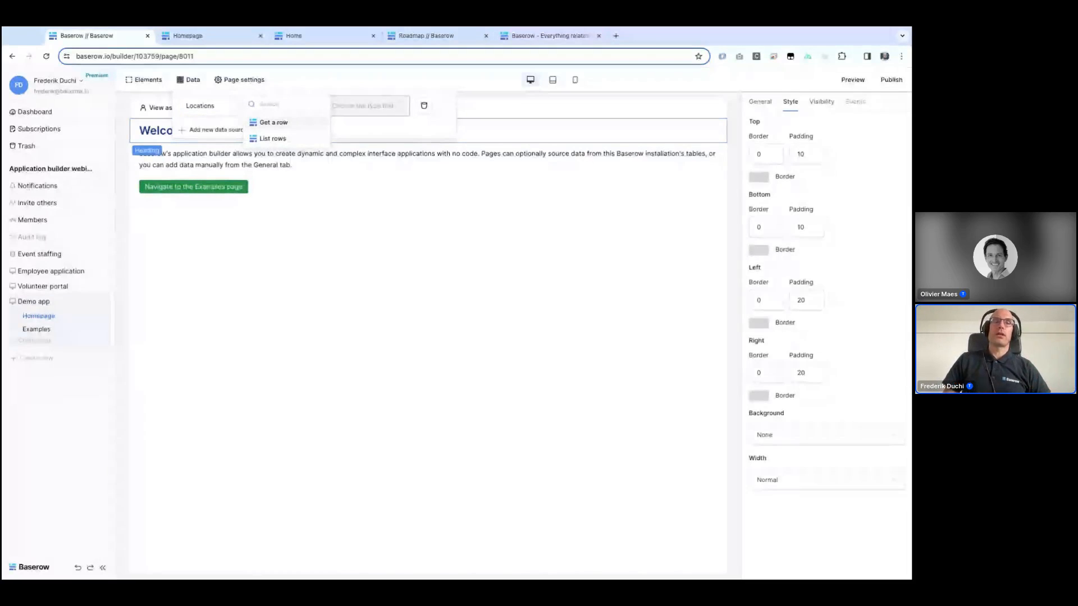
pyautogui.click(271, 138)
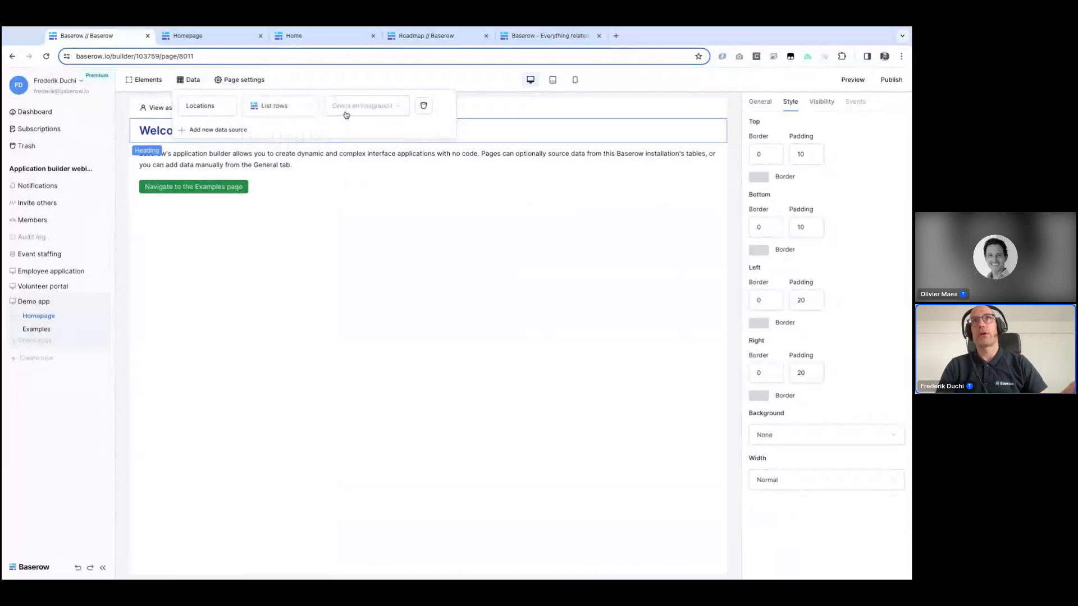
pyautogui.click(346, 114)
pyautogui.click(346, 122)
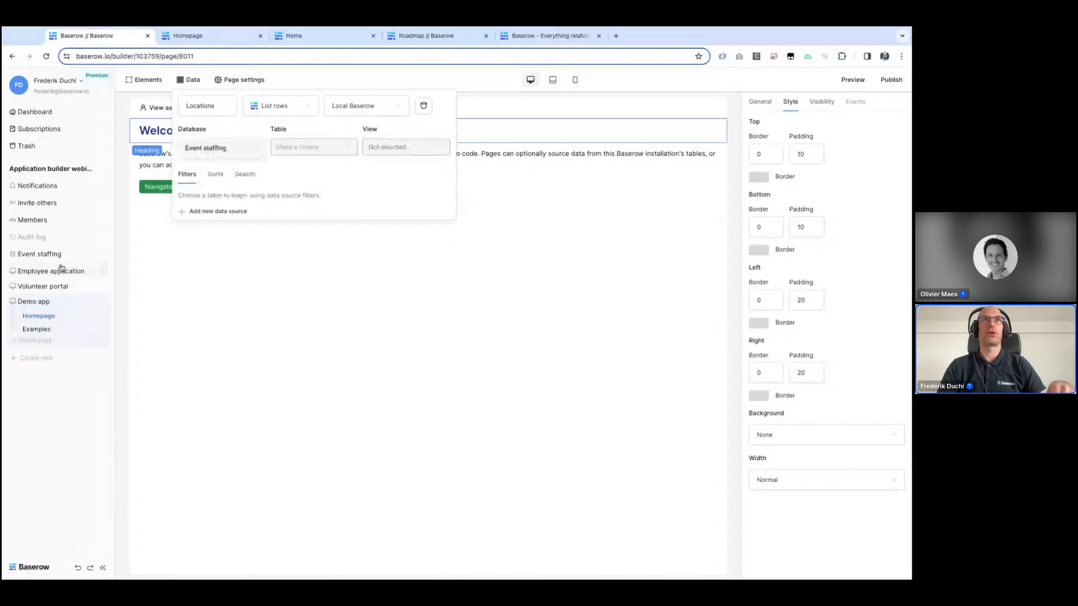
# Step: Create a new database named Test in the workspace
pyautogui.click(25, 359)
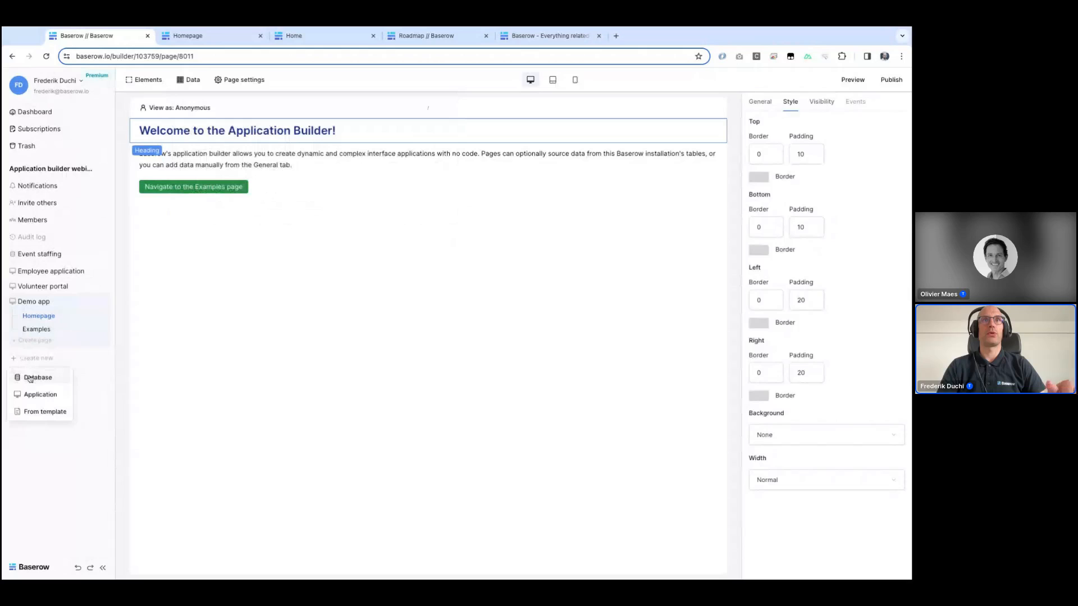
pyautogui.click(30, 379)
pyautogui.write('Test')
pyautogui.press('Return')
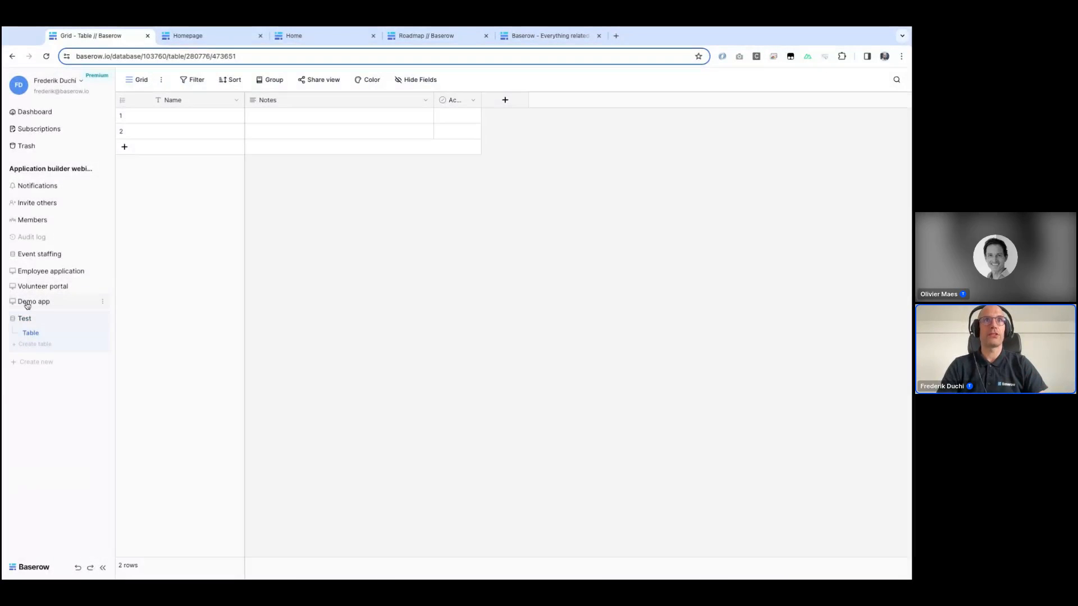
# Step: Point the Locations data source at the Event staffing database, Locations table and All locations view
pyautogui.click(31, 301)
pyautogui.click(32, 315)
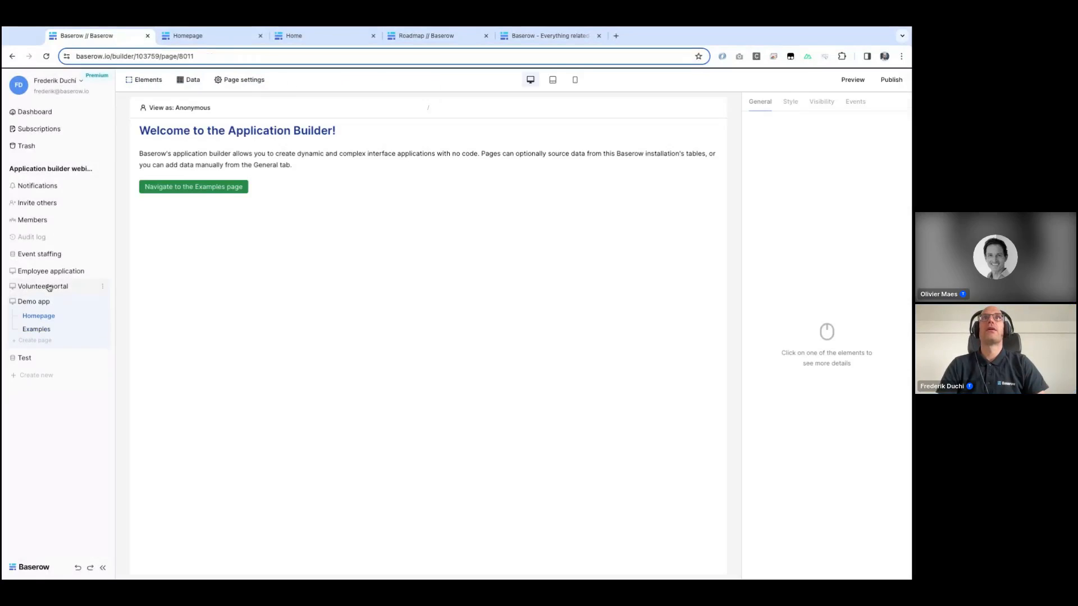
pyautogui.click(189, 79)
pyautogui.click(203, 146)
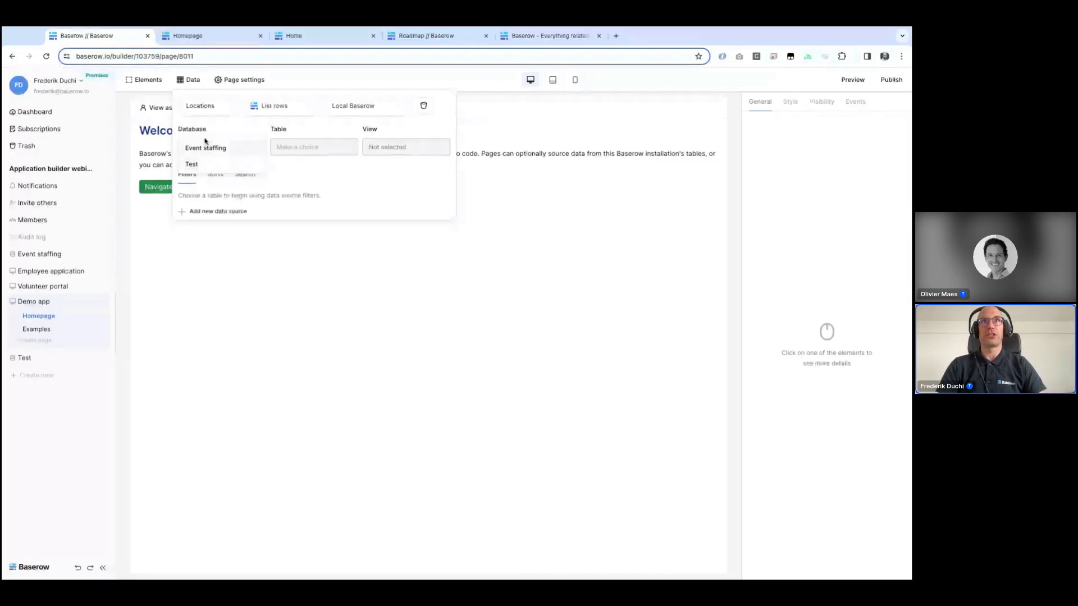
pyautogui.click(206, 148)
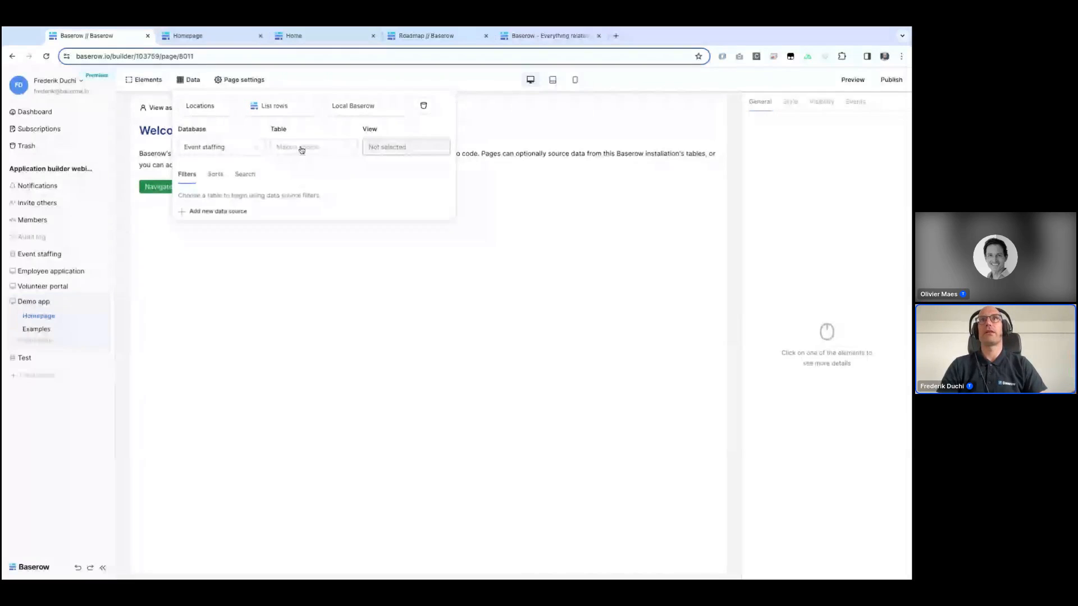
pyautogui.click(302, 149)
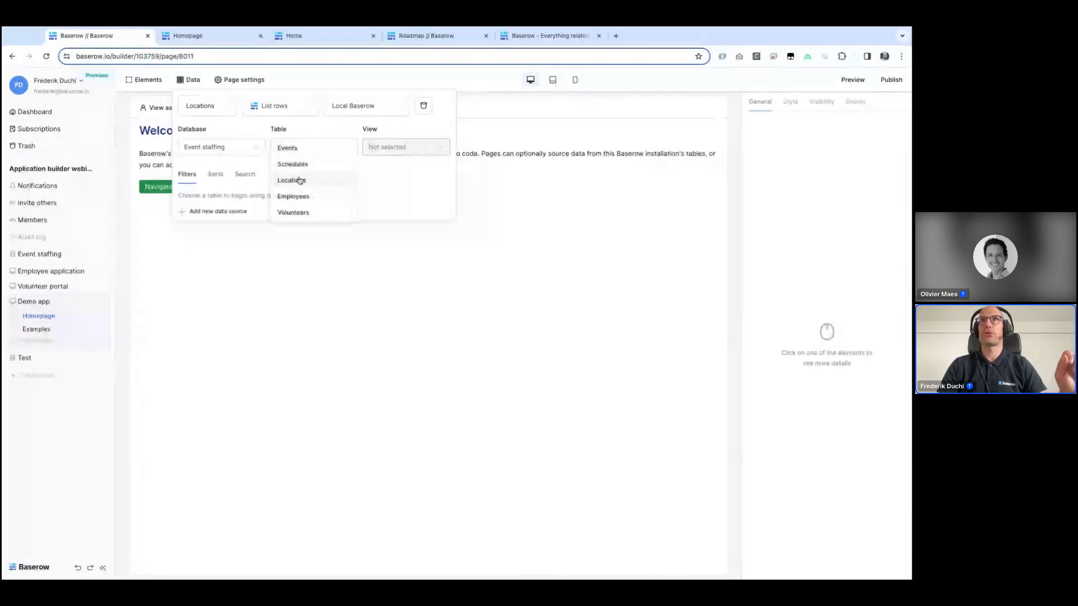
pyautogui.click(300, 181)
pyautogui.click(401, 148)
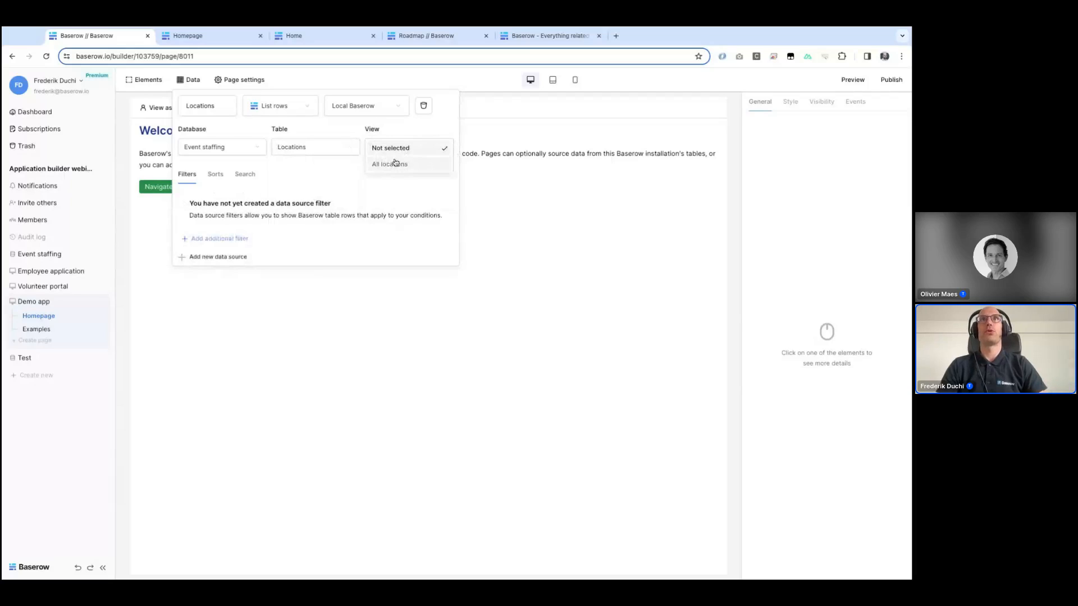
pyautogui.click(395, 164)
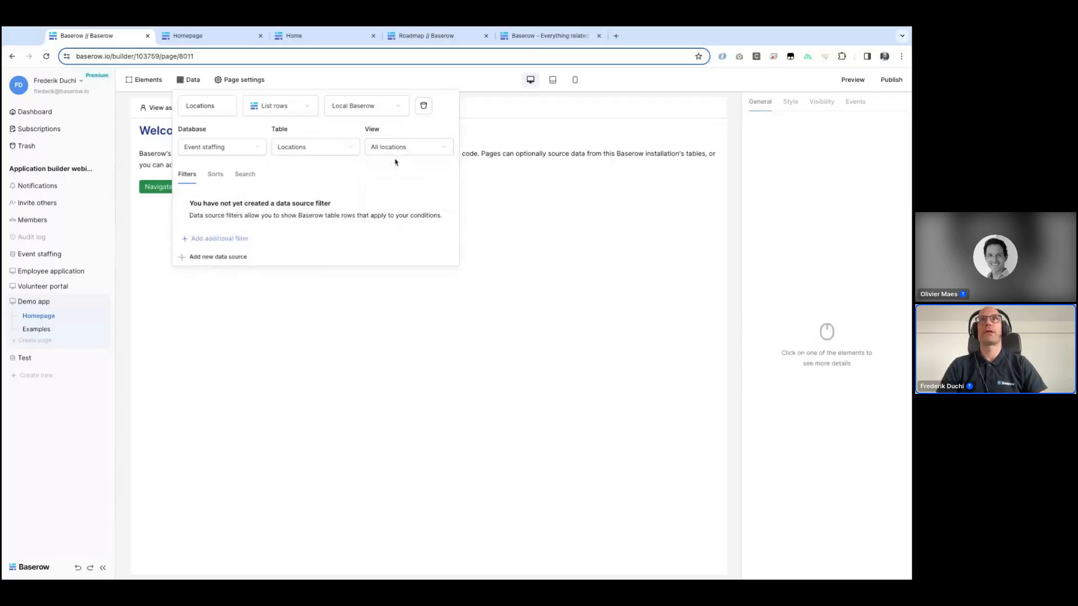
# Step: Add a data source filter where Type contains Outdoor
pyautogui.click(230, 245)
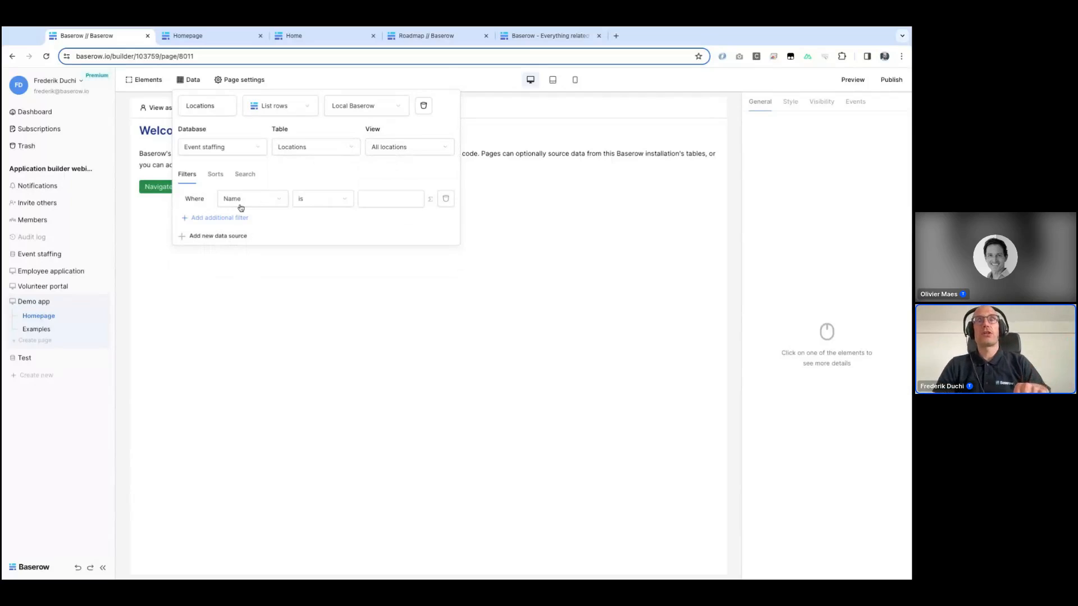
pyautogui.click(275, 200)
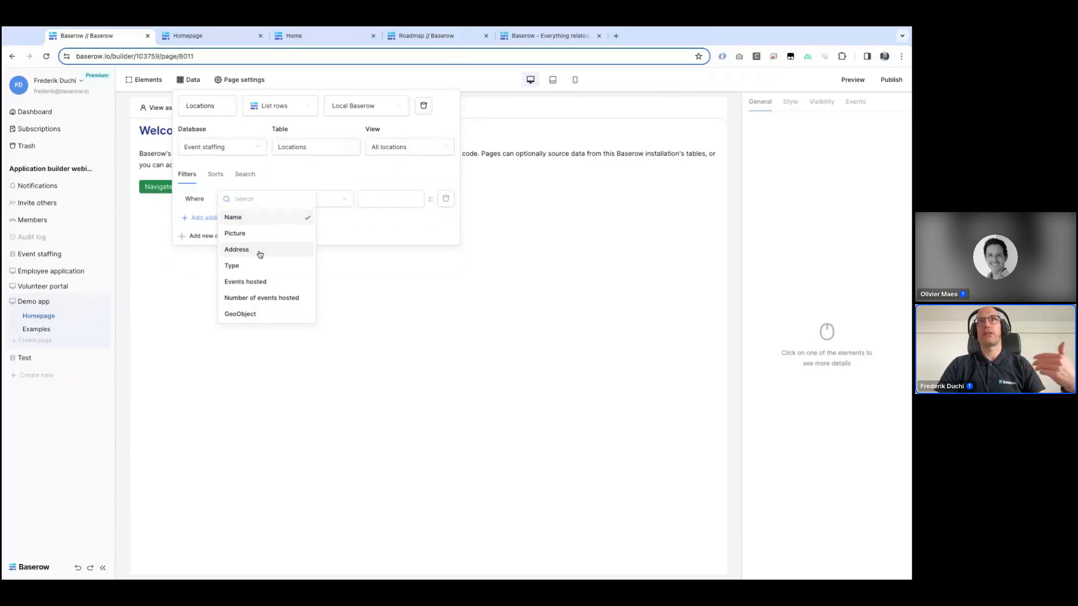
pyautogui.click(251, 266)
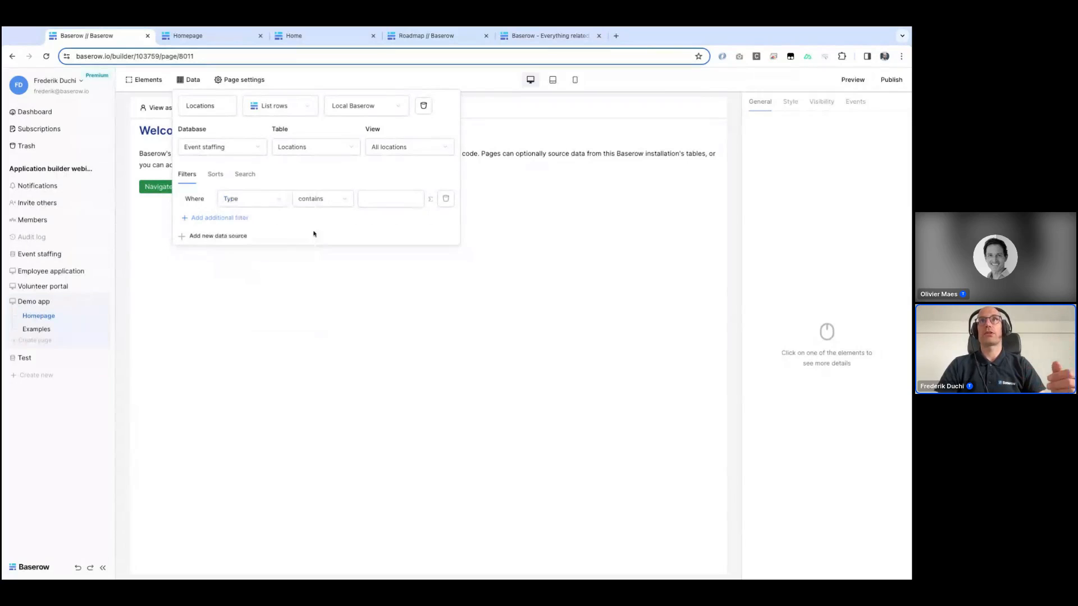
pyautogui.click(342, 203)
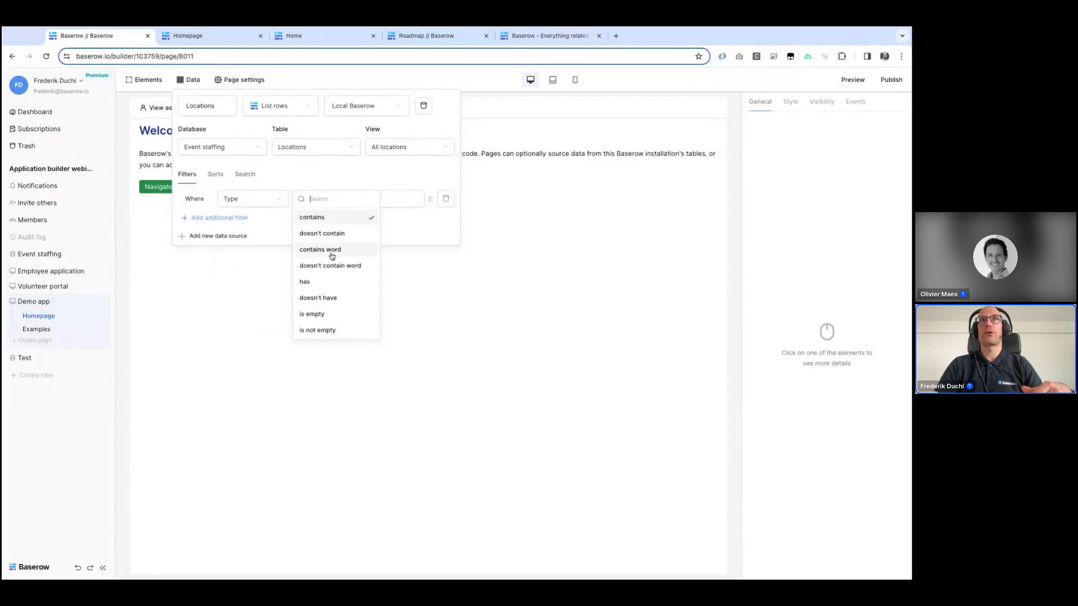
pyautogui.click(395, 199)
pyautogui.write('O')
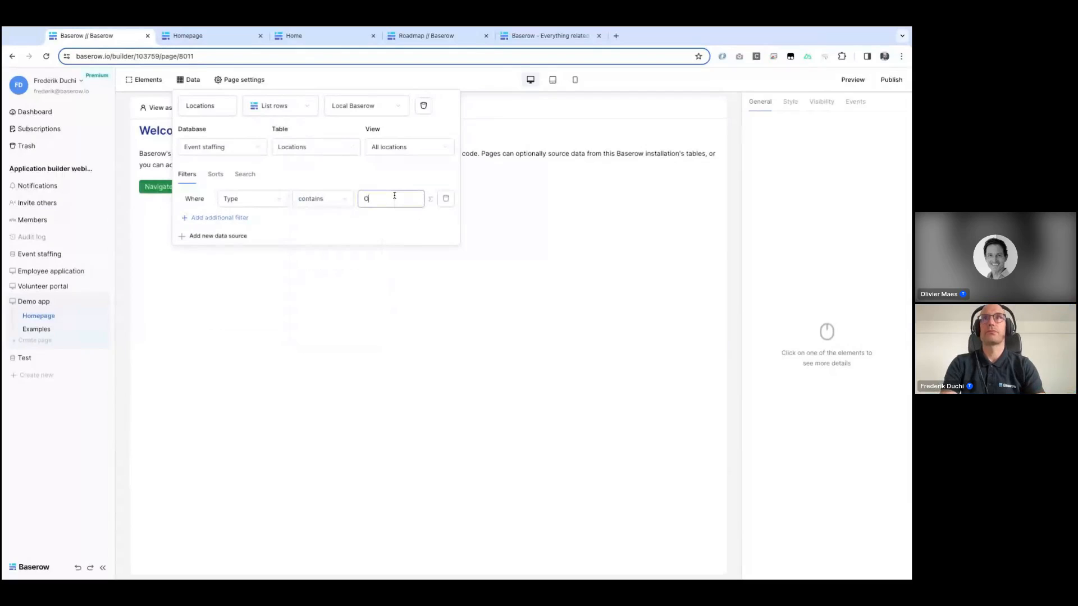
pyautogui.write('utdoor')
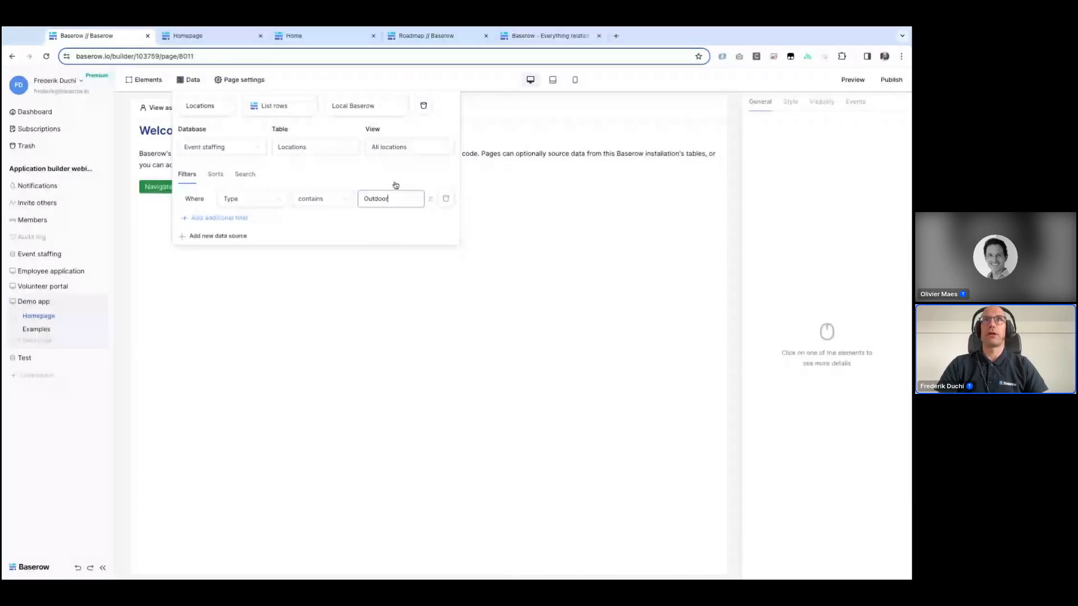
pyautogui.click(486, 247)
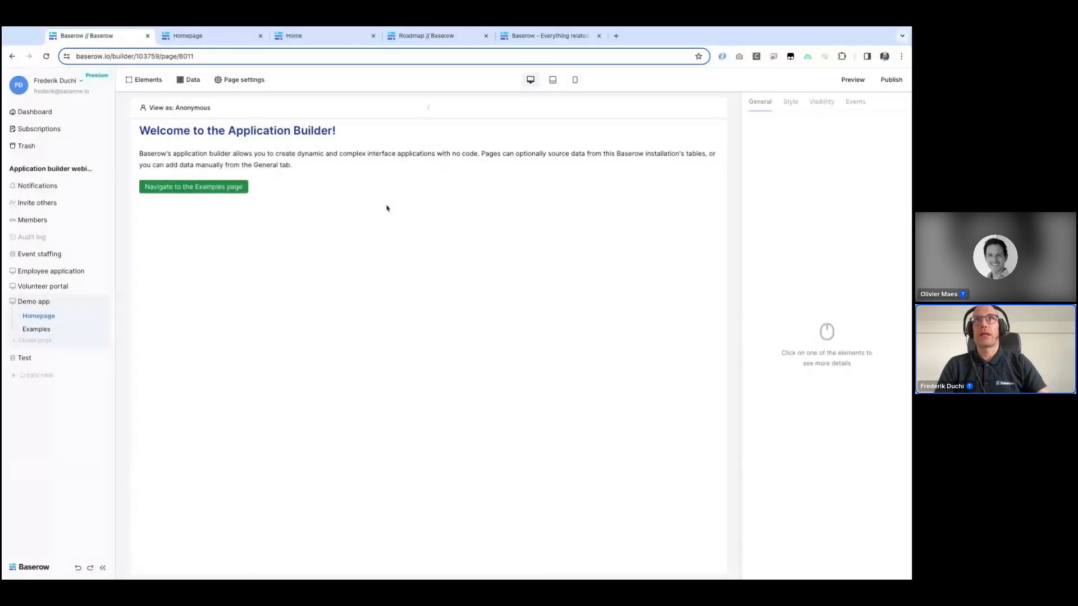
# Step: Add a Table element below the navigation button and set its data source to Locations
pyautogui.click(378, 191)
pyautogui.click(432, 199)
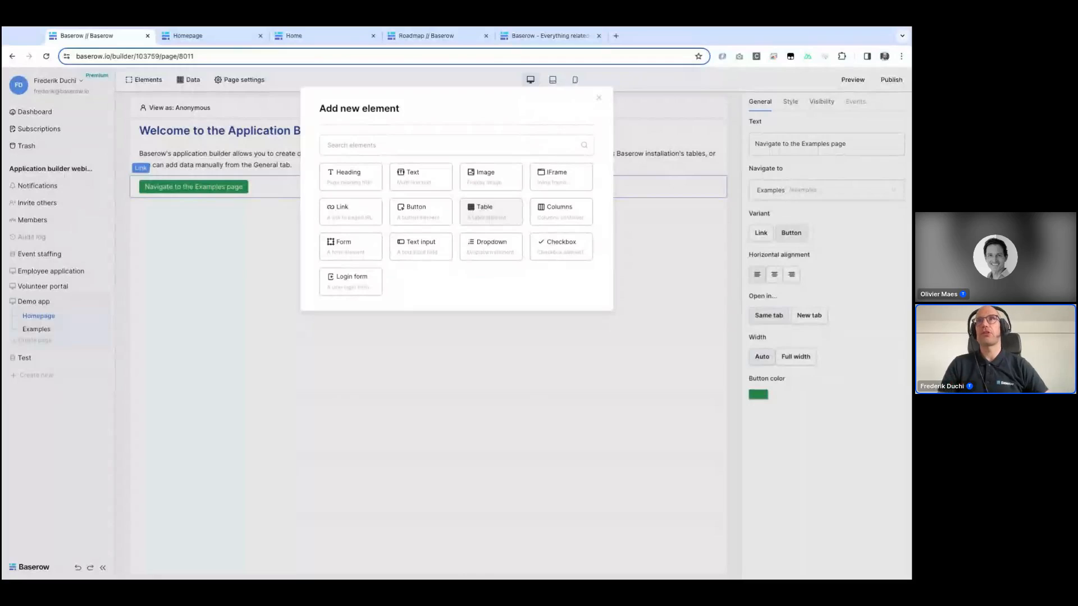
pyautogui.click(465, 214)
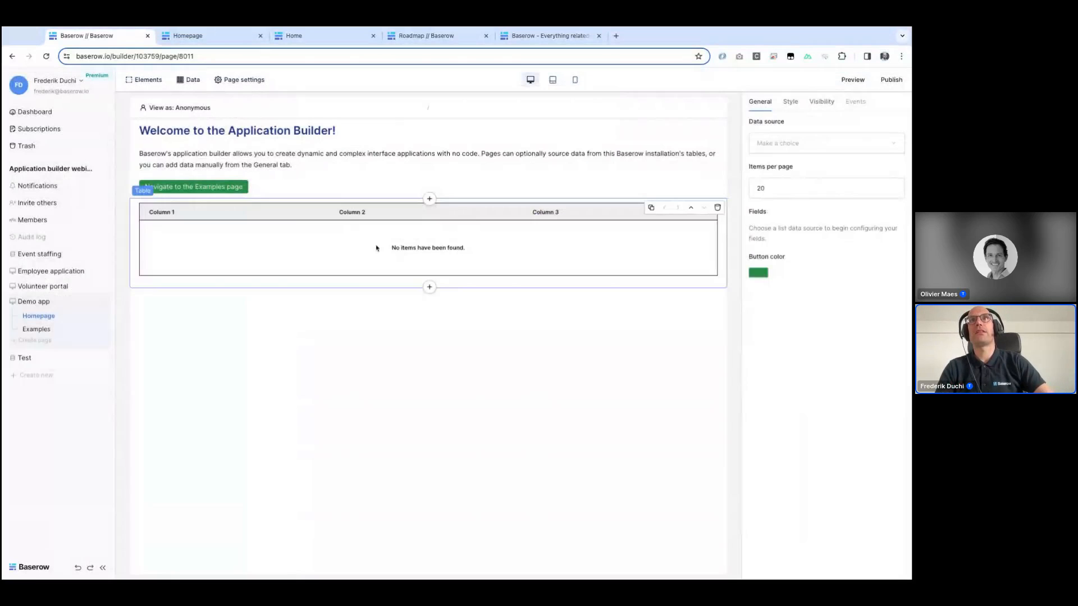
pyautogui.click(841, 144)
pyautogui.click(813, 144)
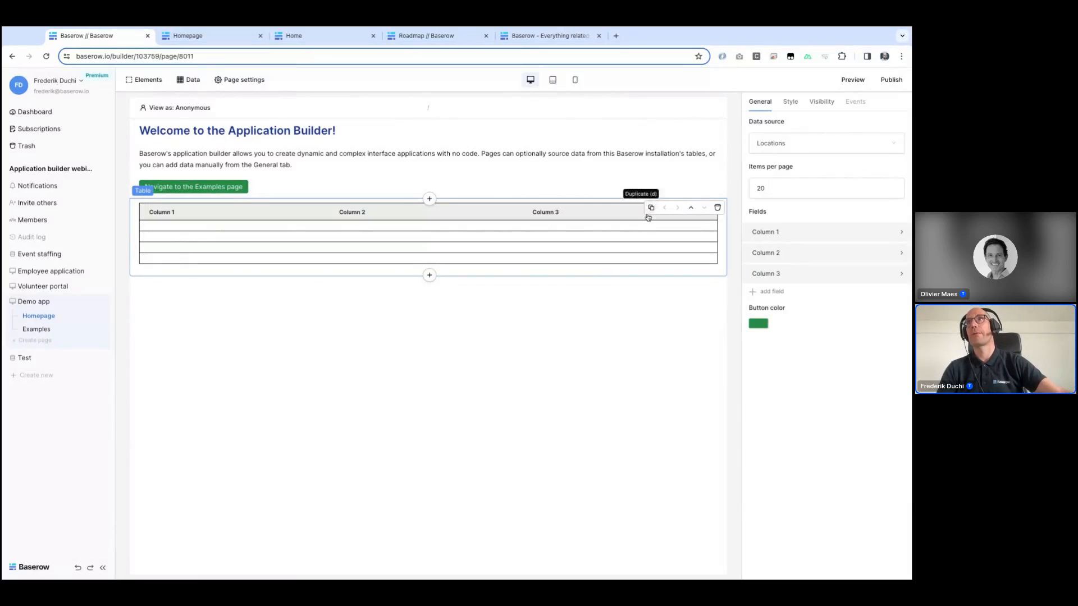
# Step: Rename the table's first column to Name, keep it Text, and bind its value to the data source's Name field
pyautogui.click(777, 234)
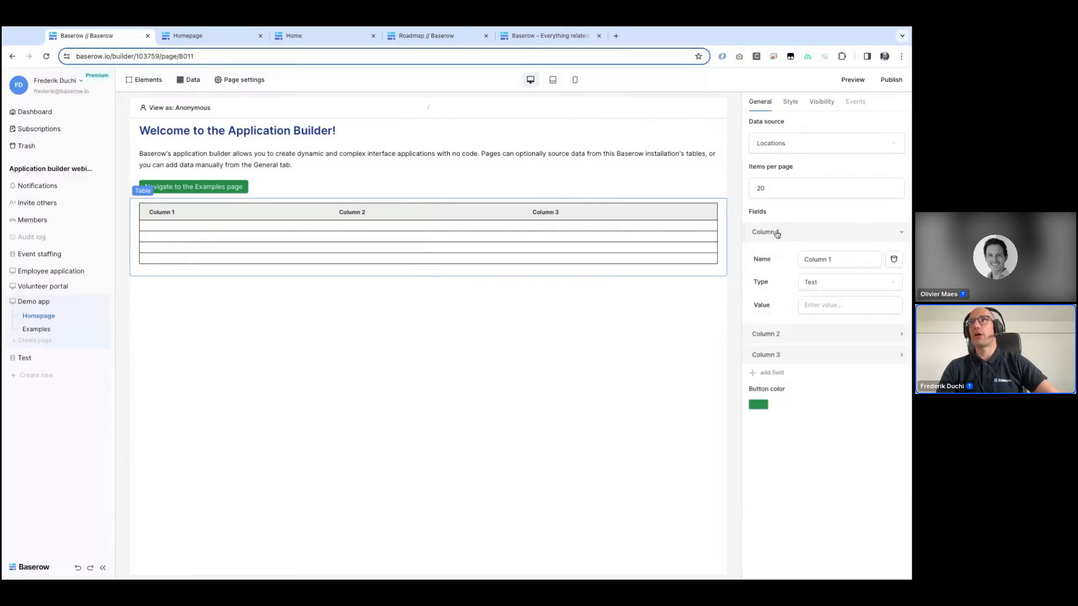
pyautogui.click(841, 259)
pyautogui.hotkey('ctrl', 'a')
pyautogui.write('Name')
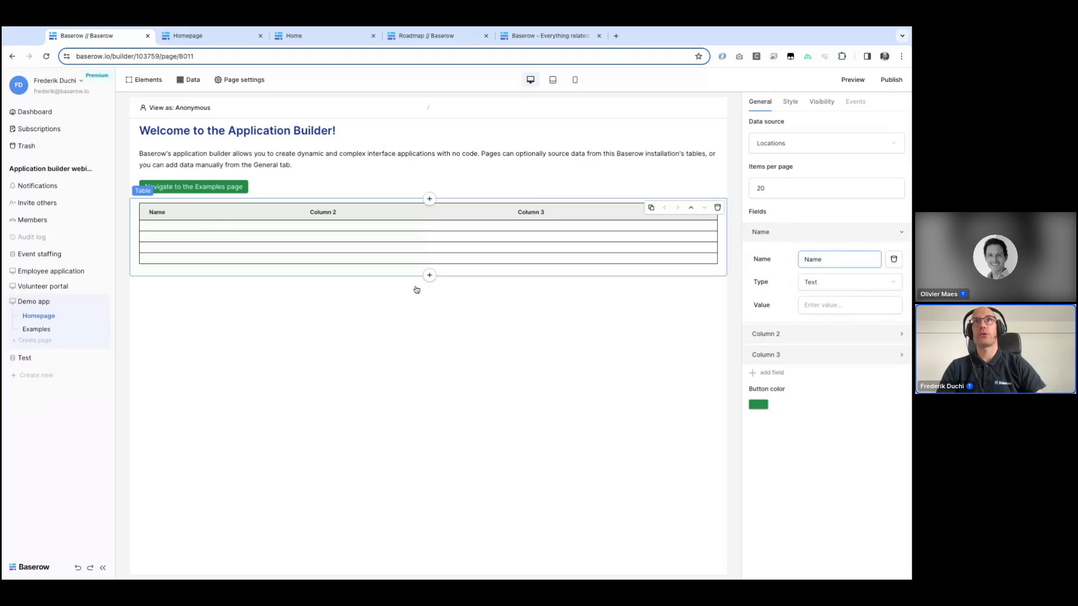
pyautogui.click(845, 287)
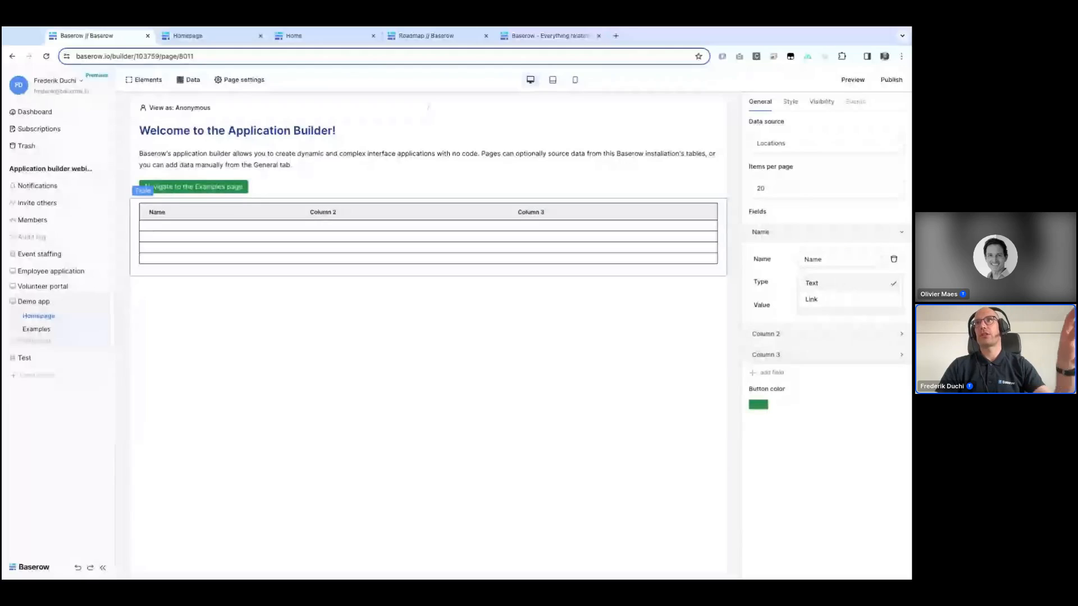
pyautogui.click(812, 283)
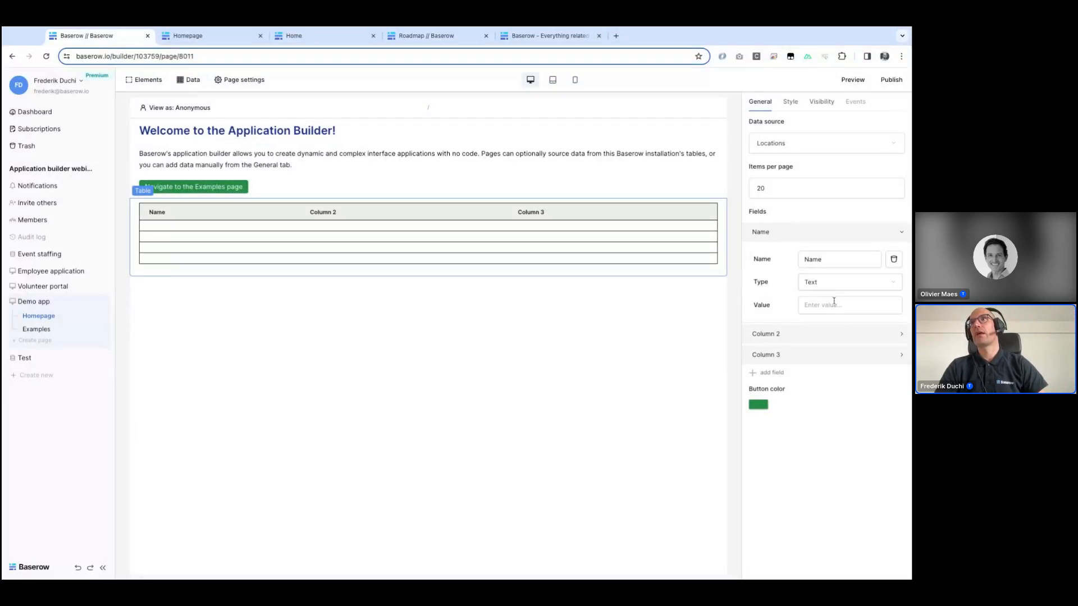
pyautogui.click(841, 305)
pyautogui.click(684, 395)
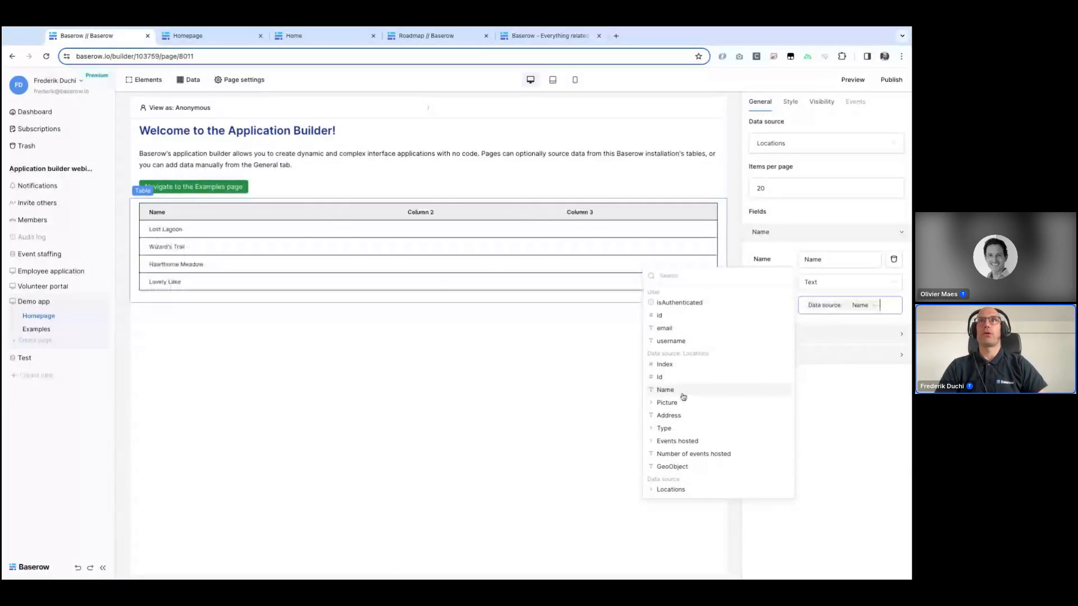
# Step: Rename the second column to Address and bind its value to the data source's Address field
pyautogui.click(433, 211)
pyautogui.click(767, 334)
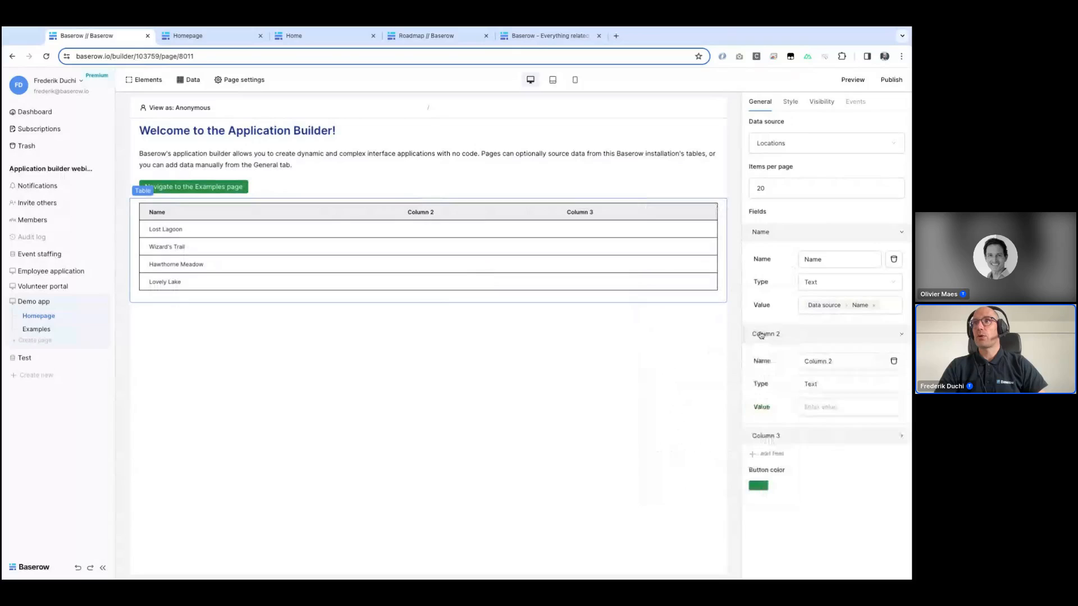
pyautogui.click(836, 362)
pyautogui.hotkey('ctrl', 'a')
pyautogui.write('Ad')
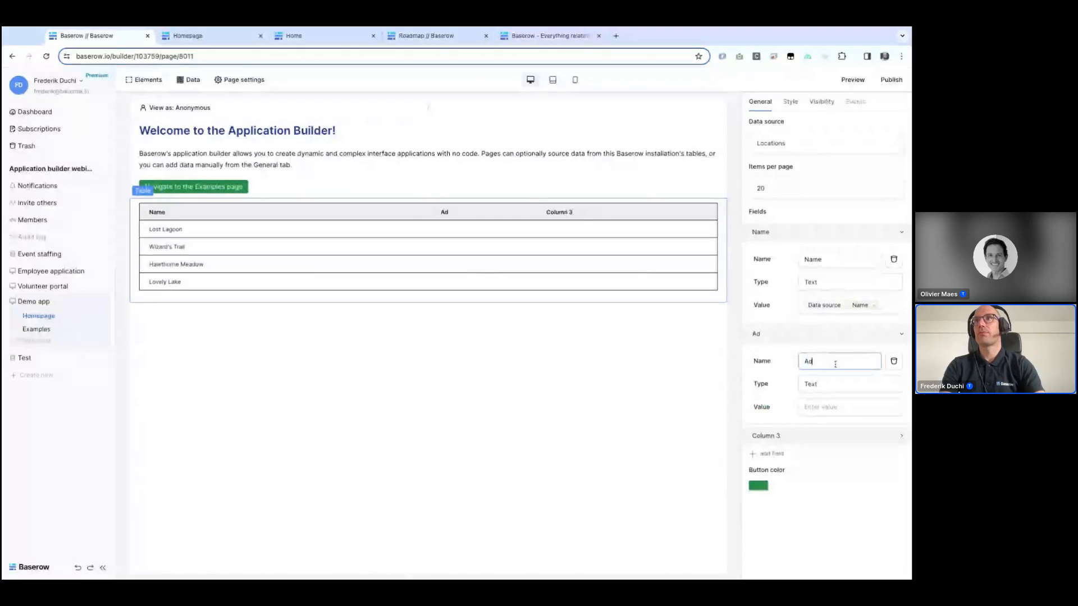
pyautogui.write('dress')
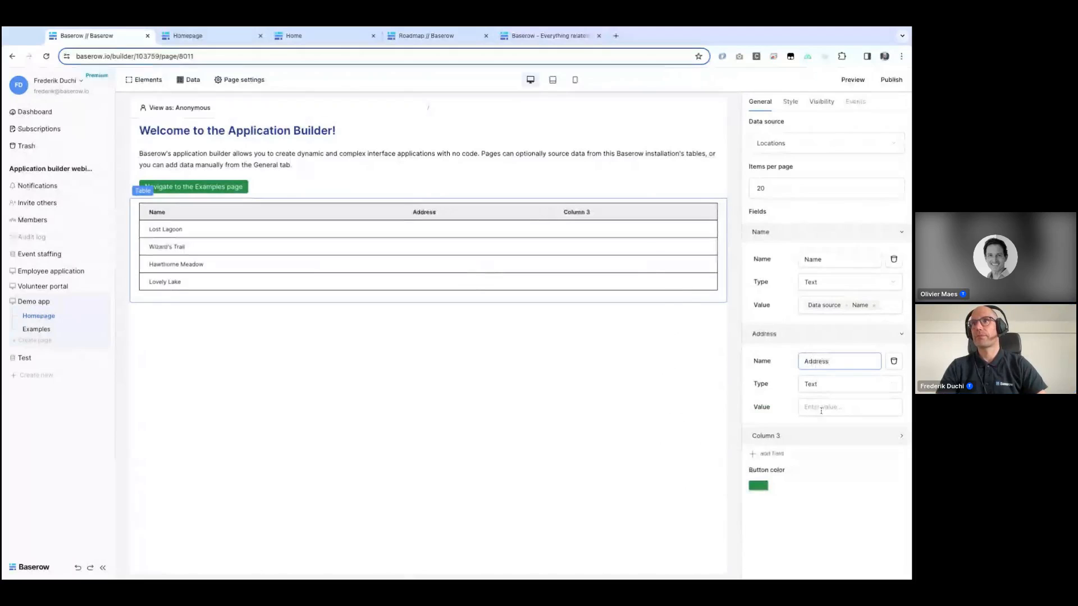
pyautogui.click(820, 407)
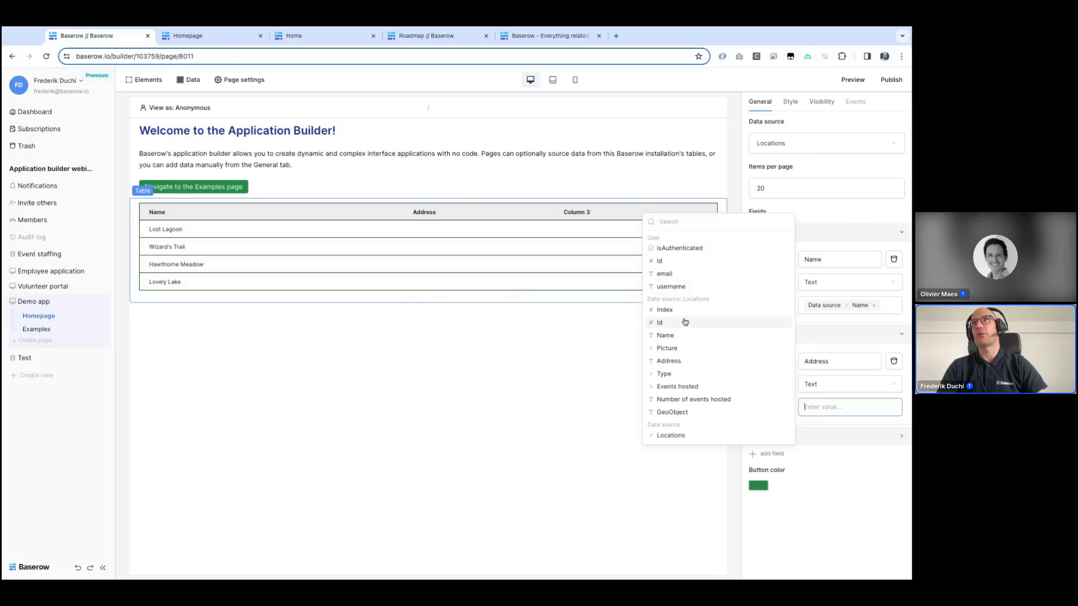
pyautogui.click(674, 363)
# Step: Rename the third column to Type and bind its value to the data source's Type [All] value field
pyautogui.click(819, 443)
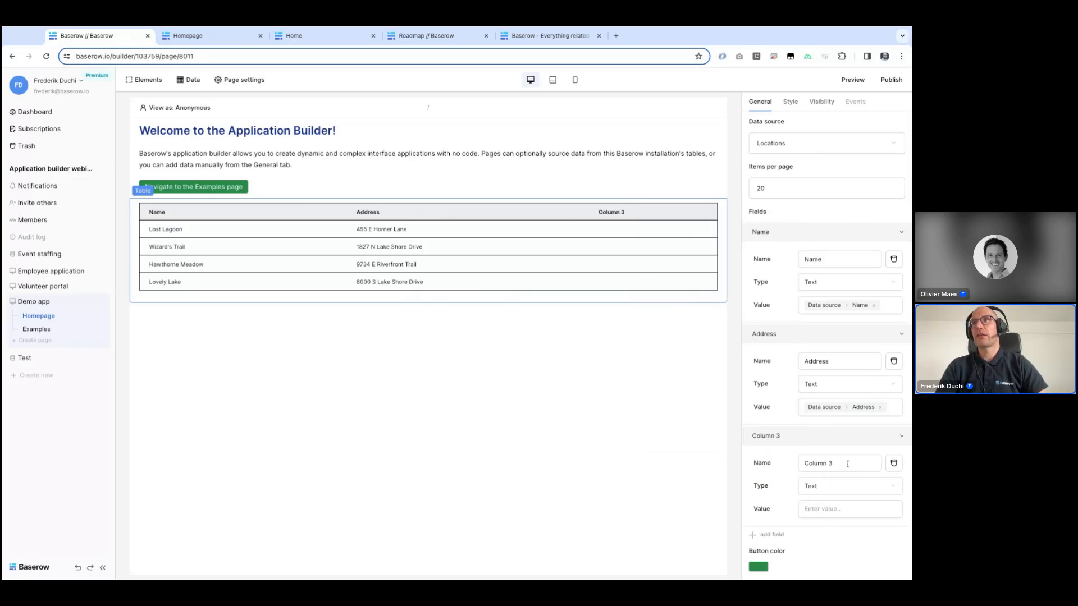
pyautogui.click(848, 463)
pyautogui.hotkey('ctrl', 'a')
pyautogui.write('Type')
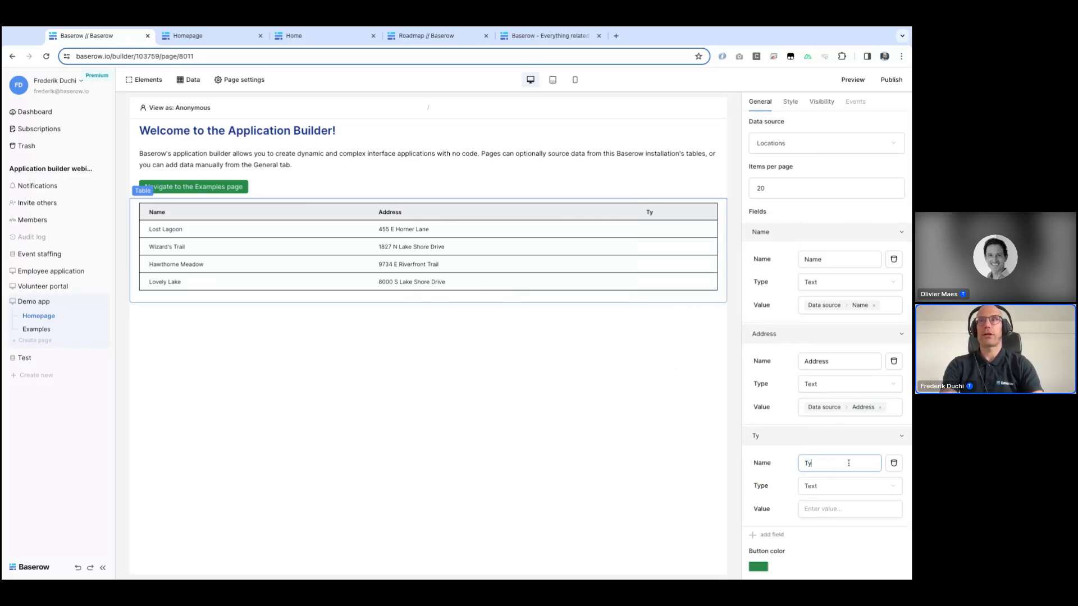
pyautogui.click(835, 510)
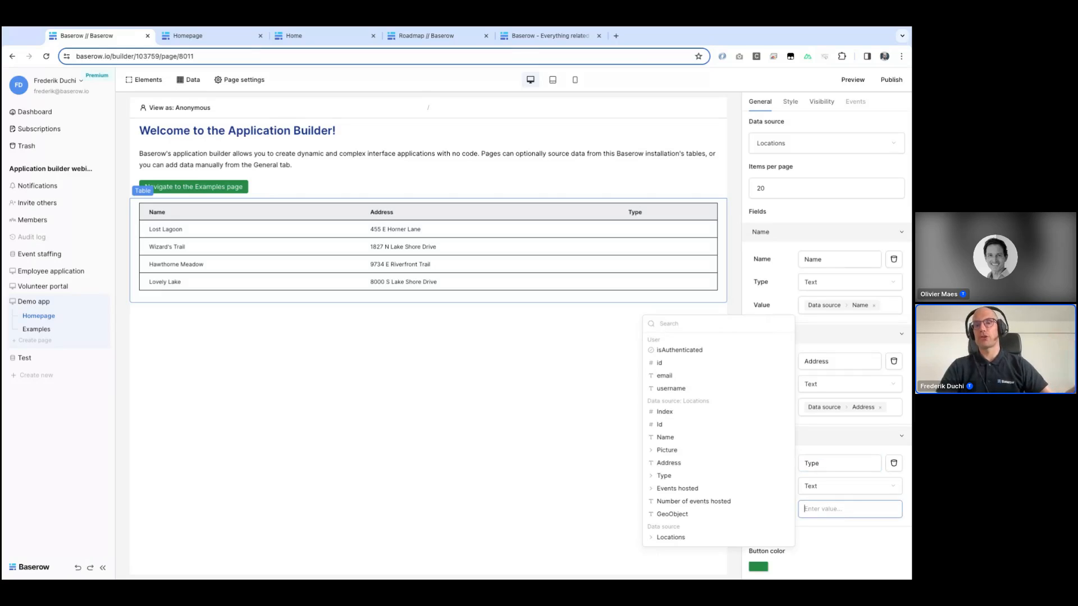
pyautogui.click(693, 476)
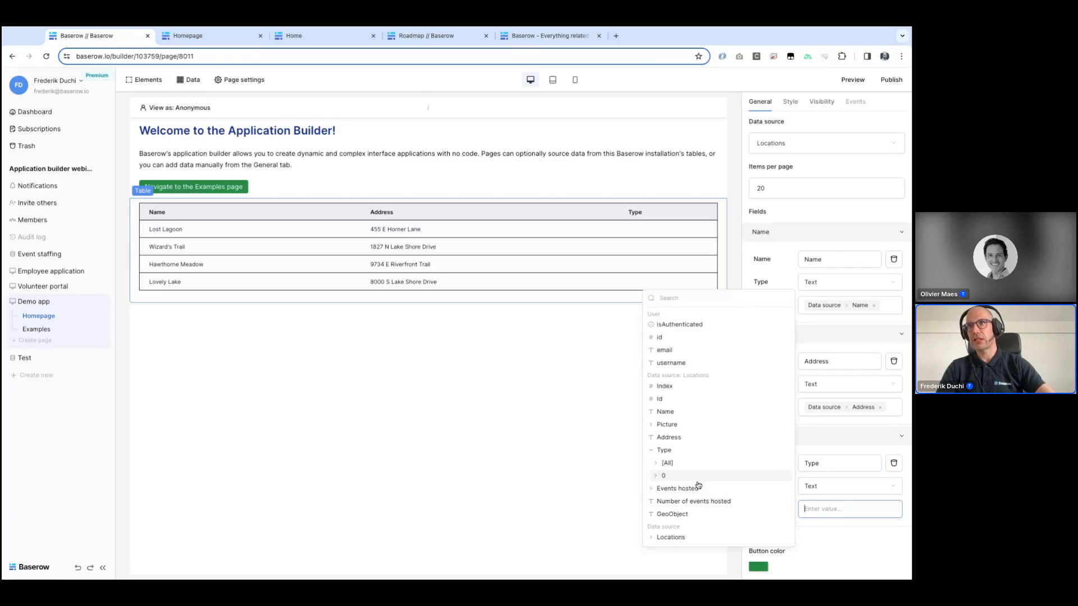
pyautogui.click(667, 462)
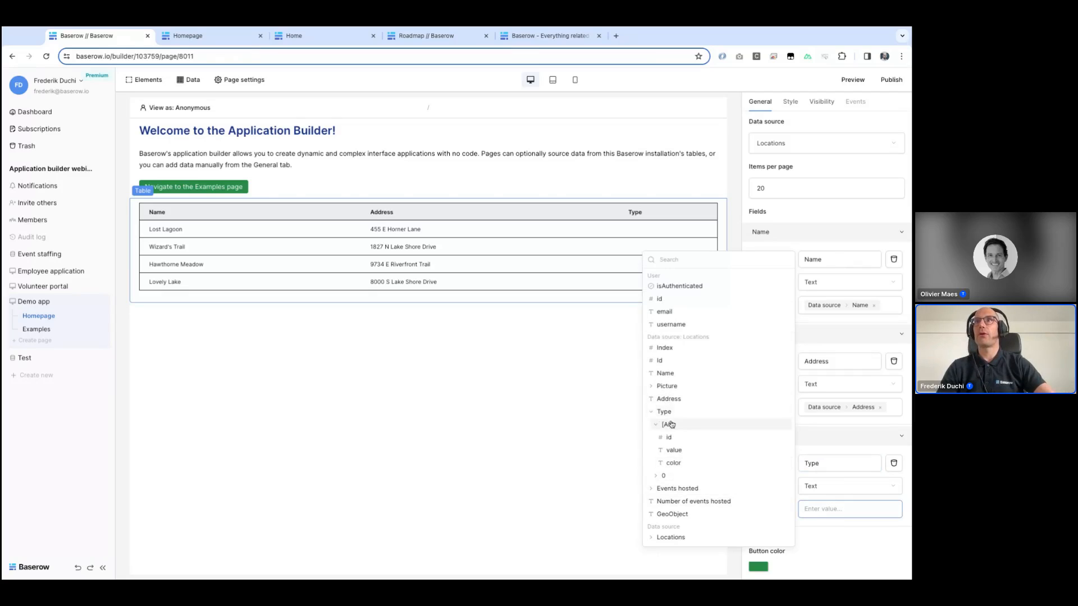
pyautogui.click(678, 453)
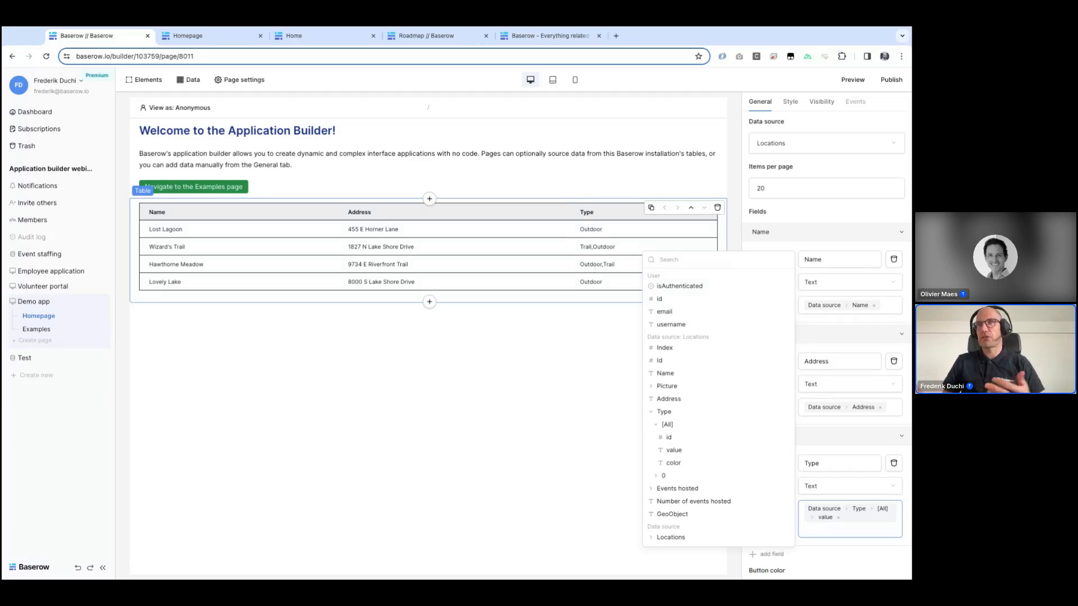
pyautogui.click(543, 454)
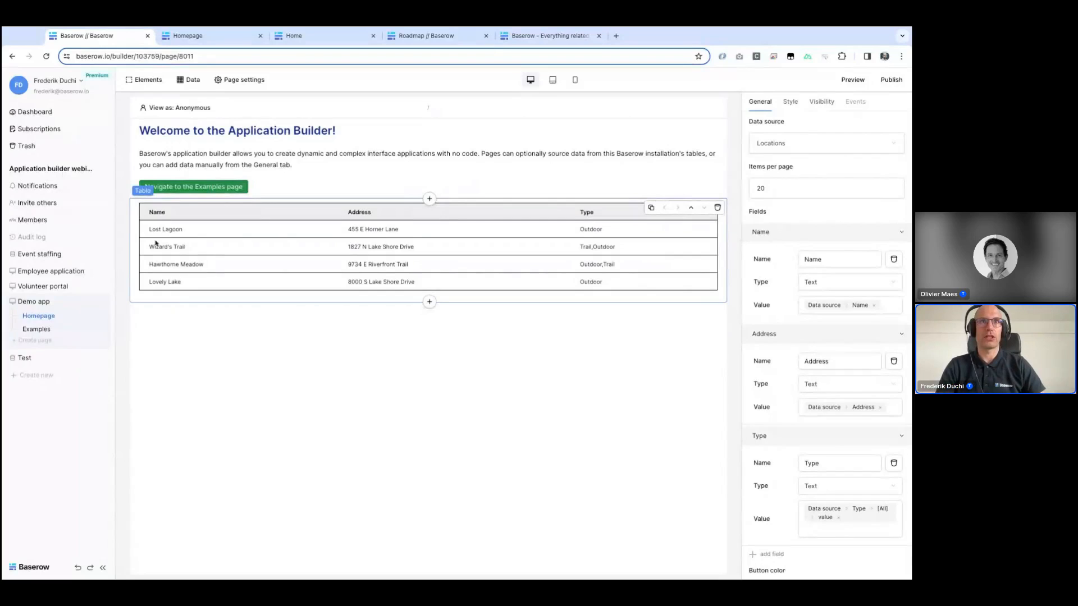
# Step: Delete the Examples page from the Demo app
pyautogui.click(103, 329)
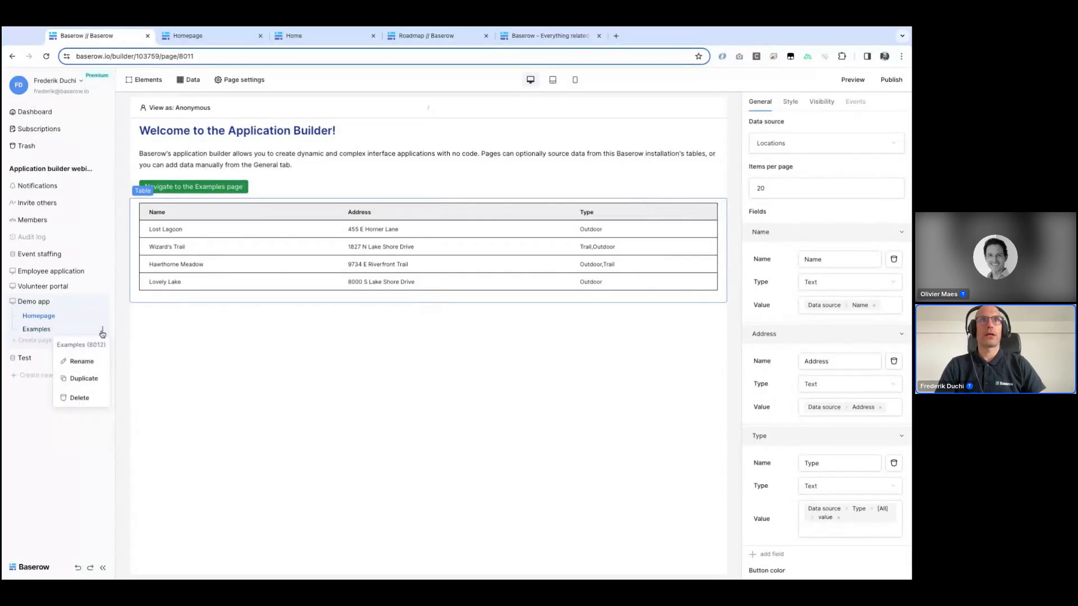
pyautogui.click(80, 399)
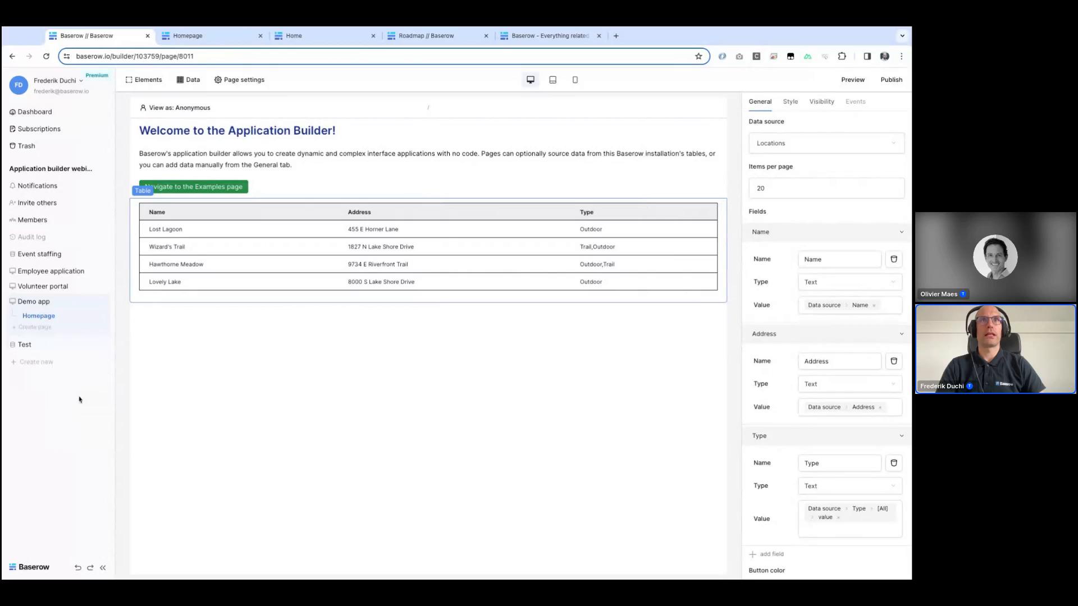
# Step: Start a new page named Location details with the path /location-details/:id
pyautogui.click(35, 329)
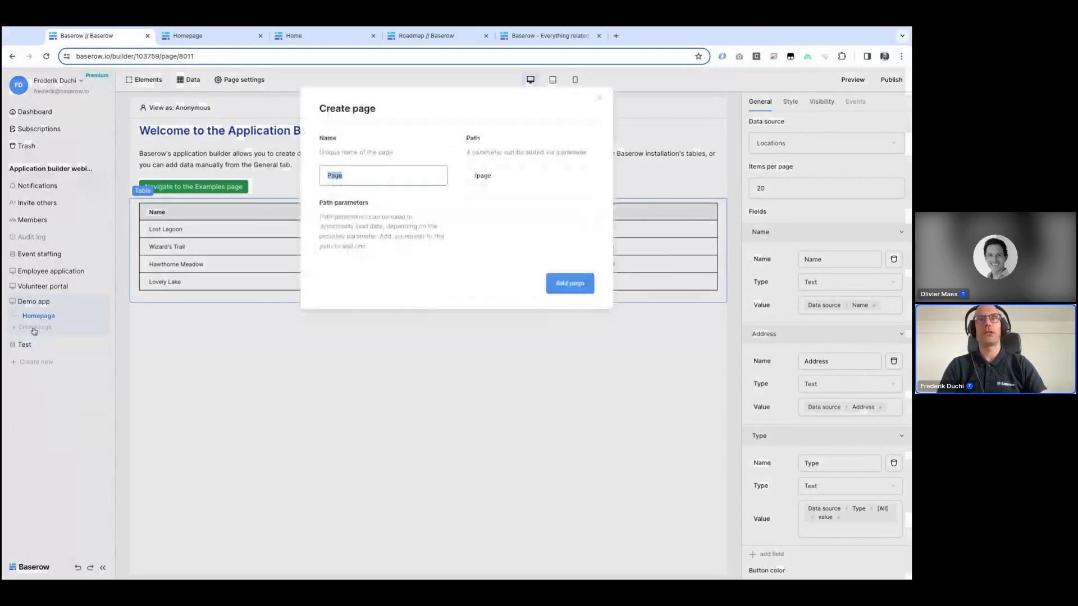
pyautogui.write('Location')
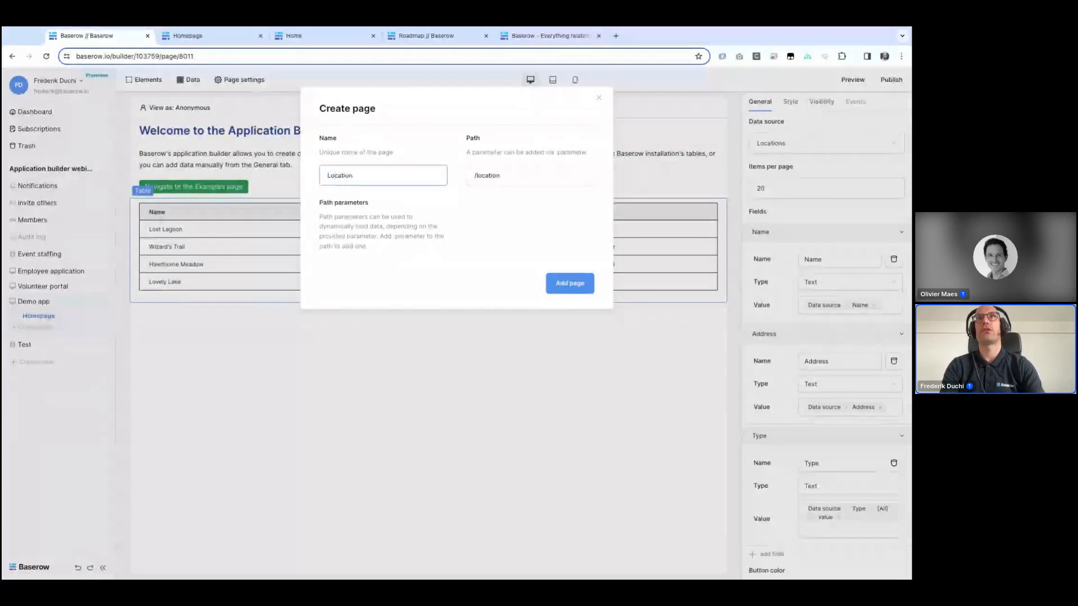
pyautogui.write(' details')
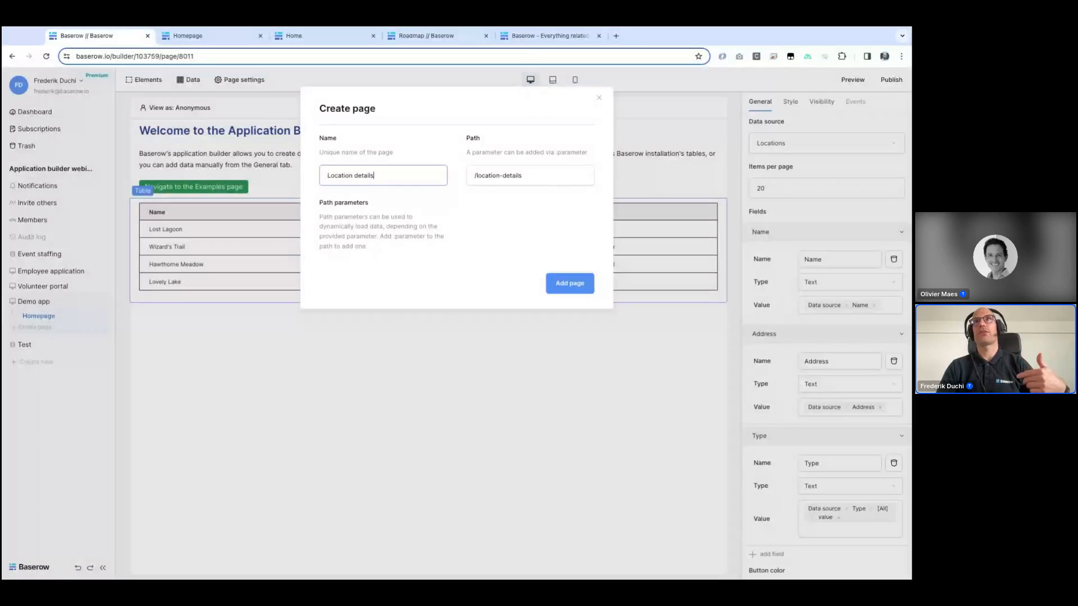
pyautogui.click(531, 176)
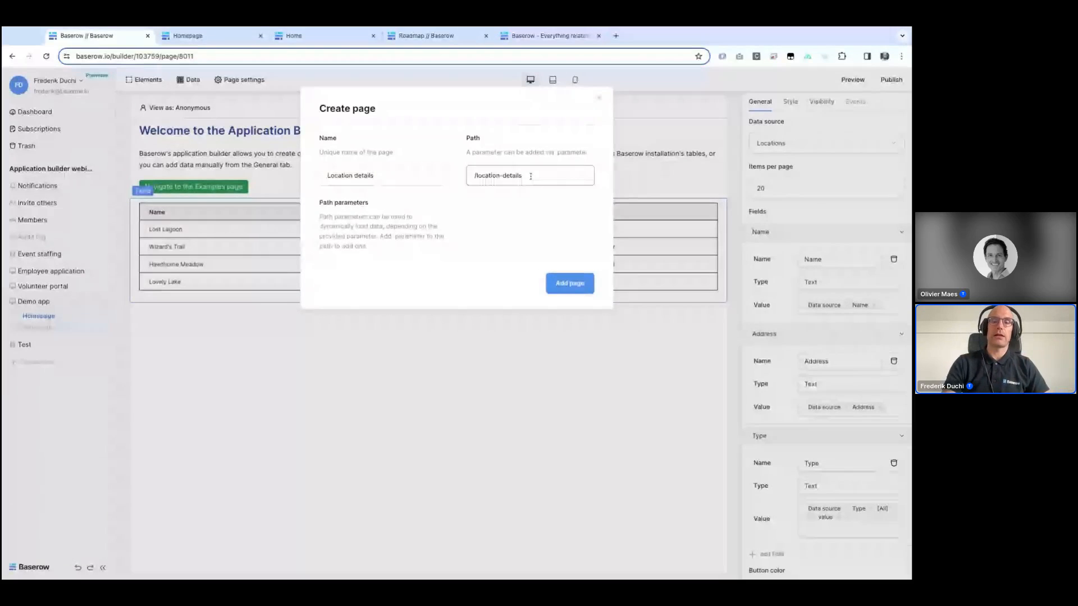
pyautogui.write('/')
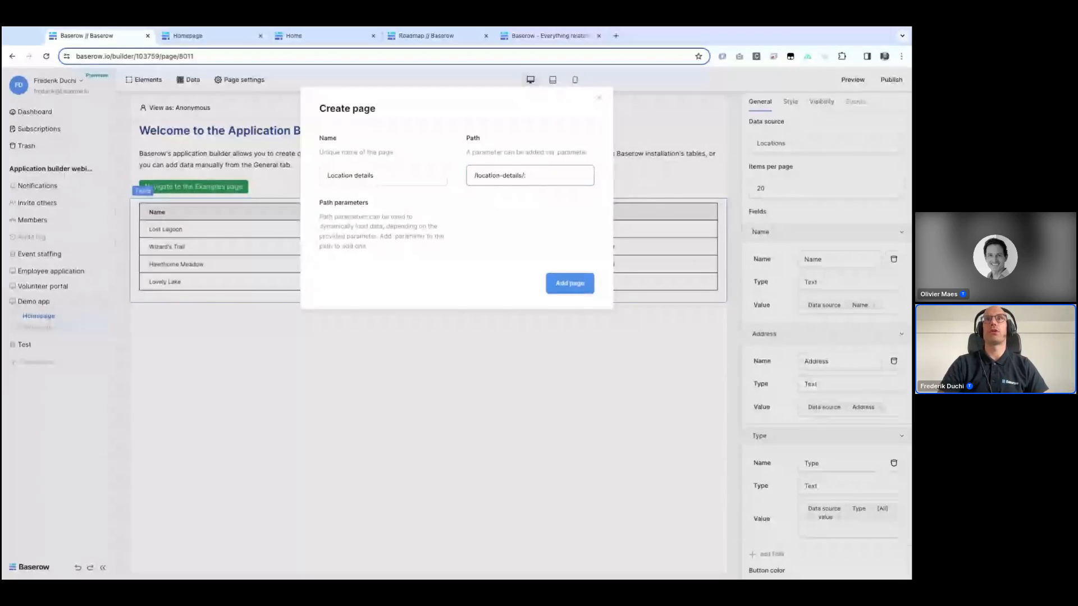
pyautogui.write(':')
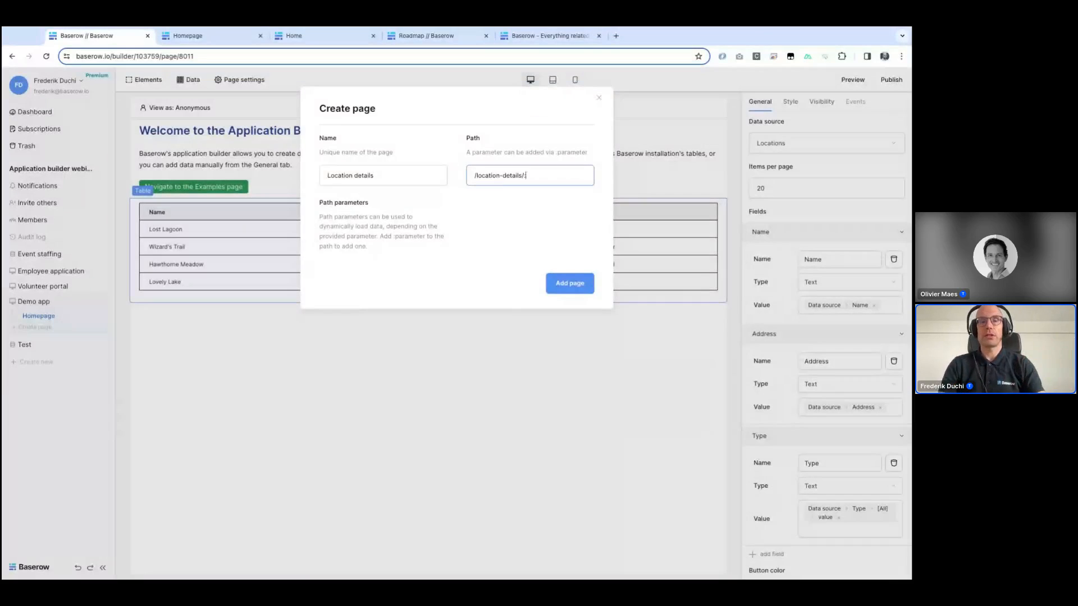
pyautogui.write('id')
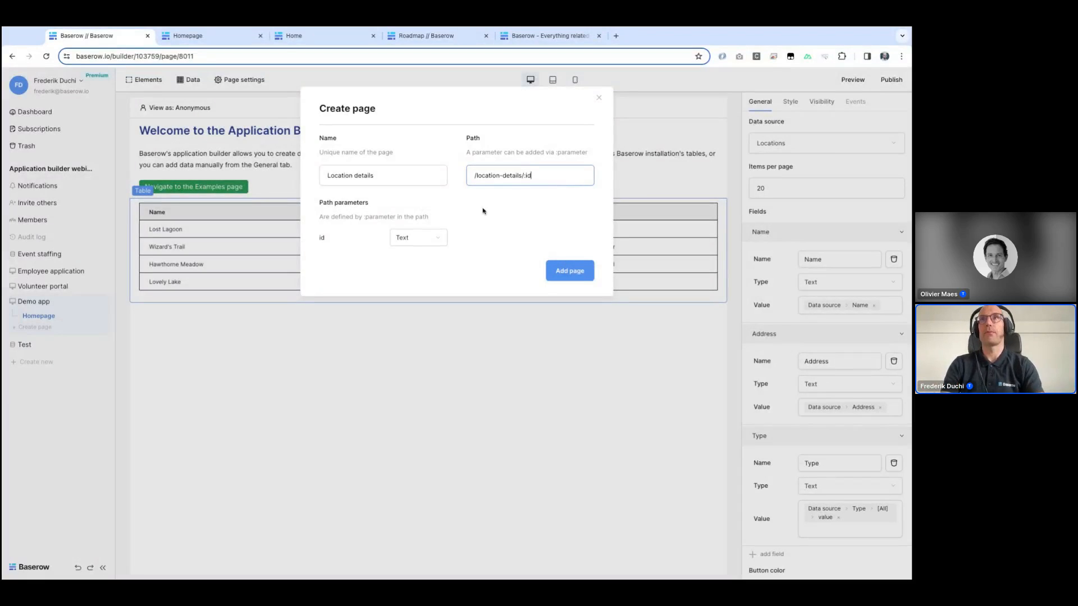
pyautogui.write(':second')
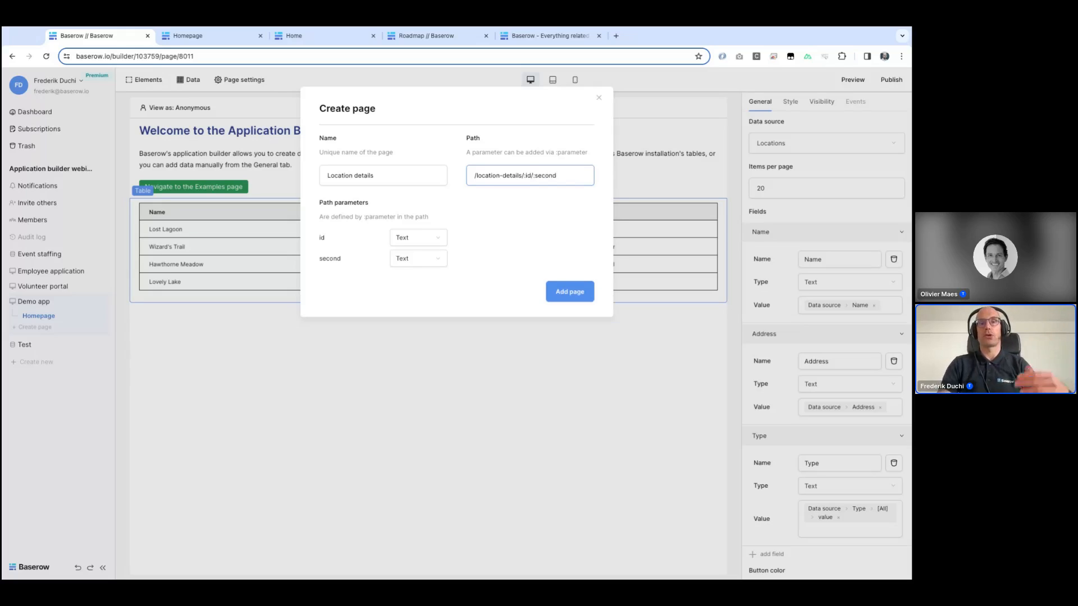
pyautogui.press('BackSpace')
pyautogui.press('BackSpace')
pyautogui.press('BackSpace')
pyautogui.press('BackSpace')
pyautogui.press('BackSpace')
pyautogui.press('BackSpace')
pyautogui.press('BackSpace')
pyautogui.press('BackSpace')
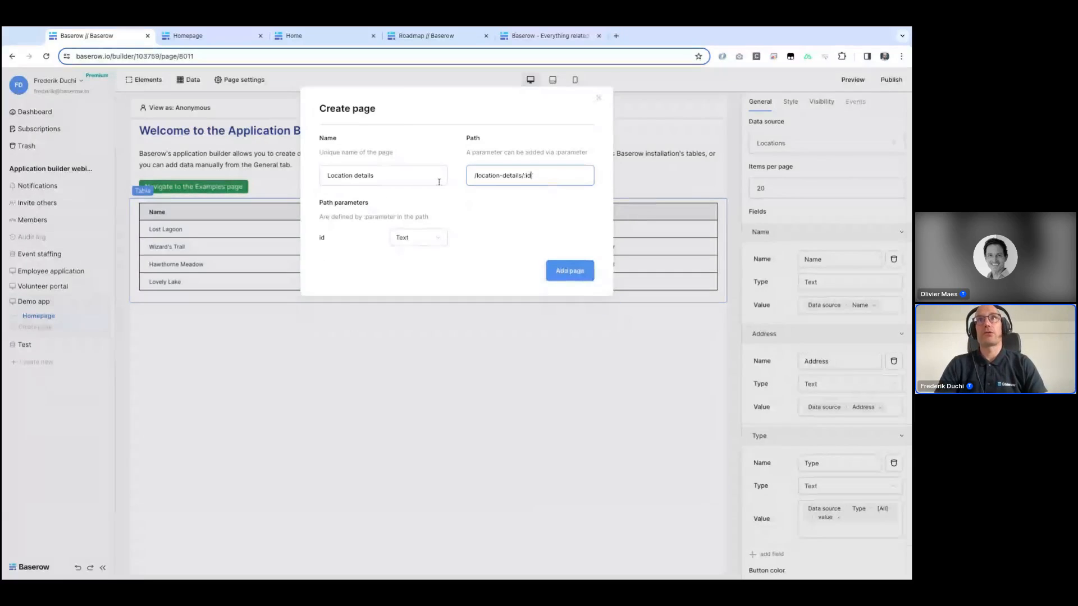
# Step: Set the id path parameter type to Numeric and add the page
pyautogui.click(399, 239)
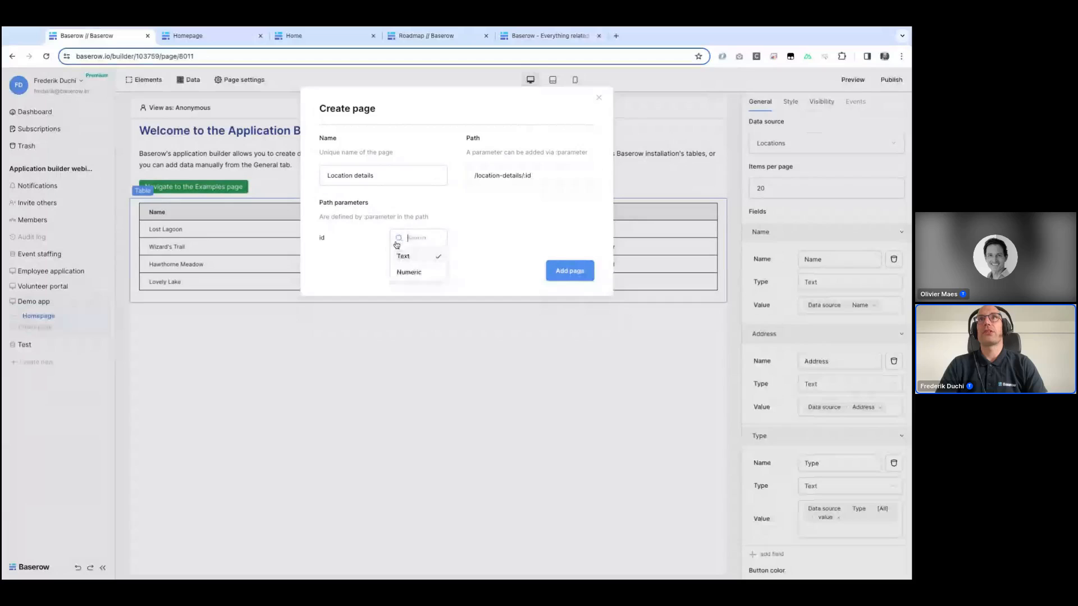
pyautogui.click(408, 272)
pyautogui.click(410, 242)
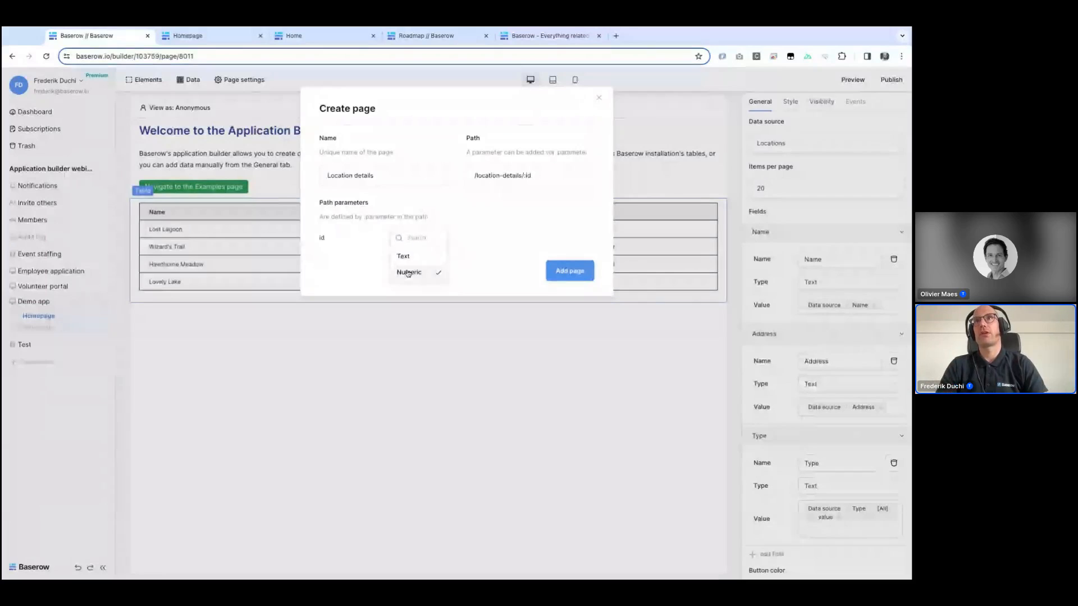
pyautogui.click(411, 273)
pyautogui.click(568, 271)
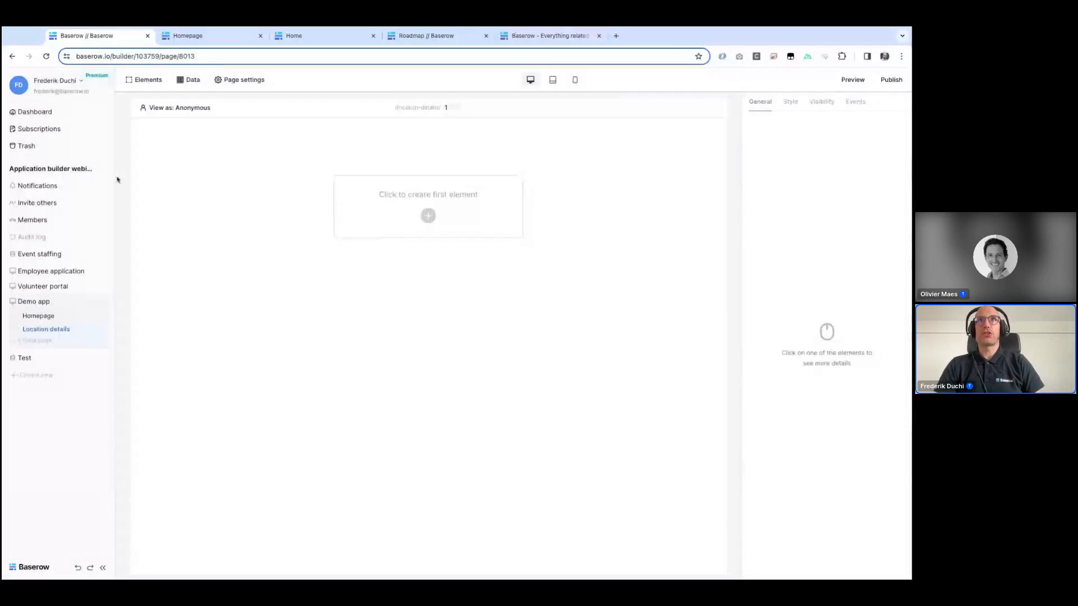
# Step: Add a page data source named Location details using Get a row with the Local Baserow integration
pyautogui.click(189, 86)
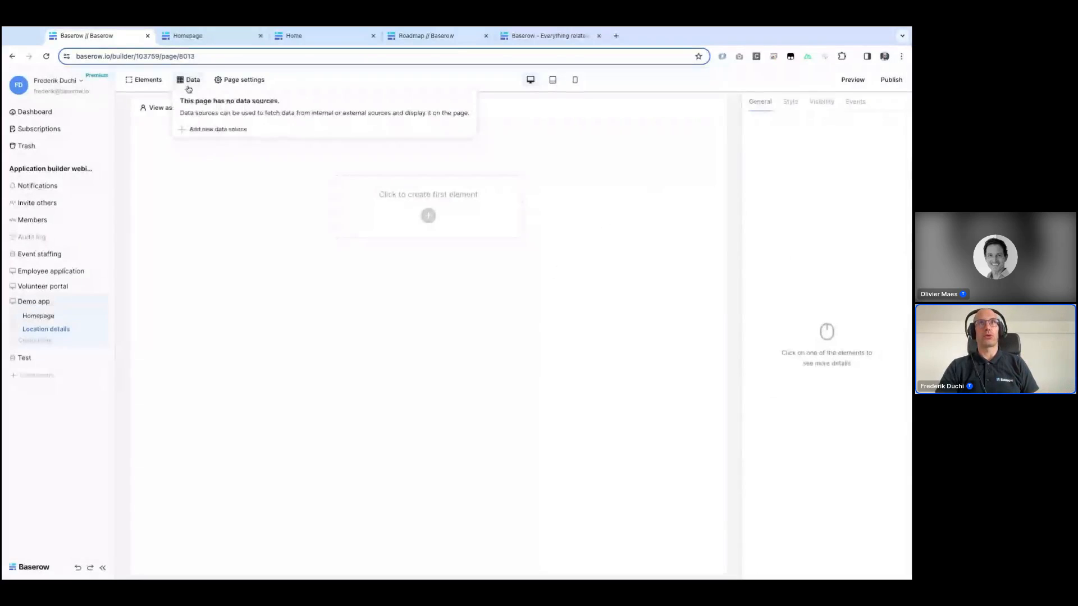
pyautogui.click(216, 129)
pyautogui.tripleClick(206, 108)
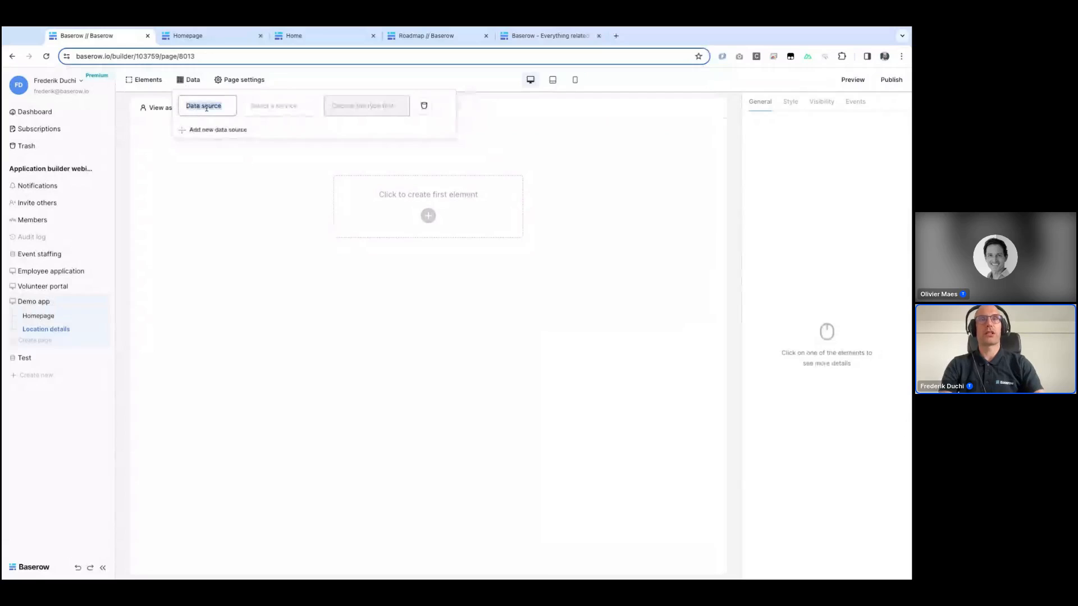
pyautogui.write('One')
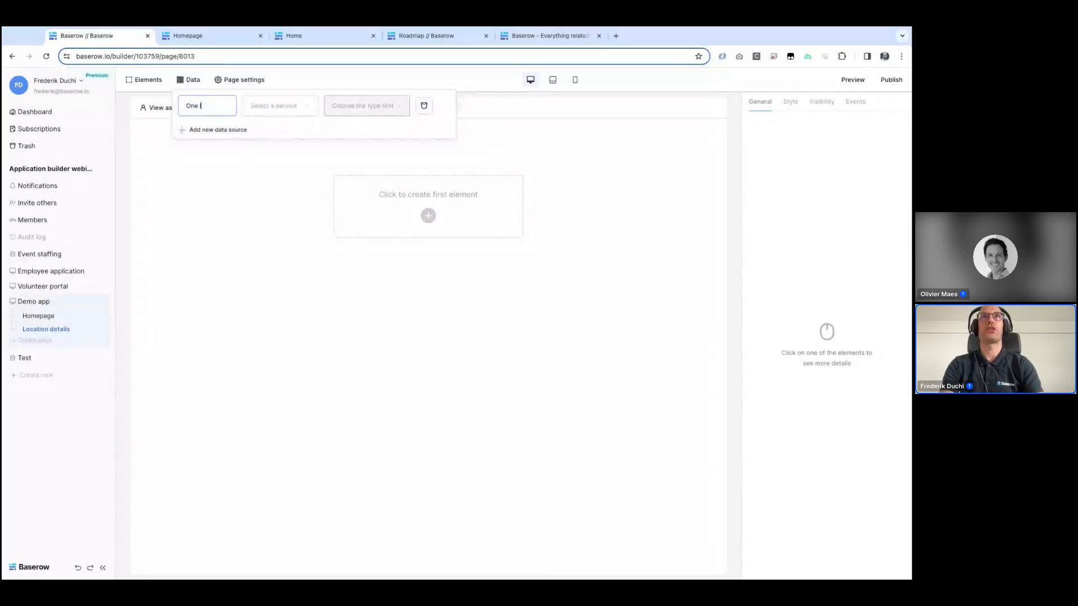
pyautogui.write(' location')
pyautogui.hotkey('ctrl', 'a')
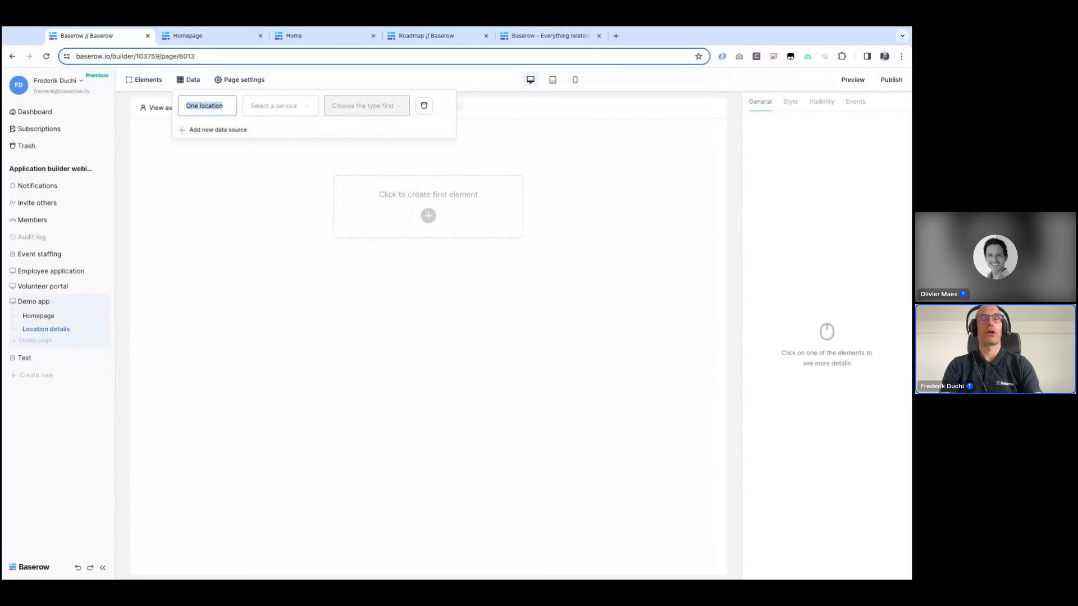
pyautogui.write('Location details')
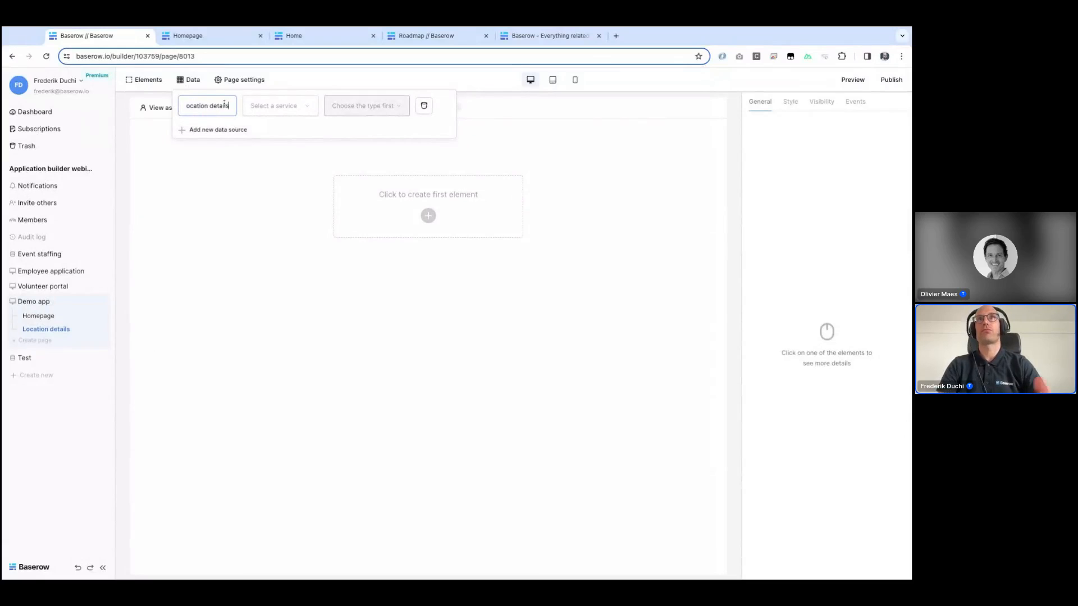
pyautogui.click(284, 107)
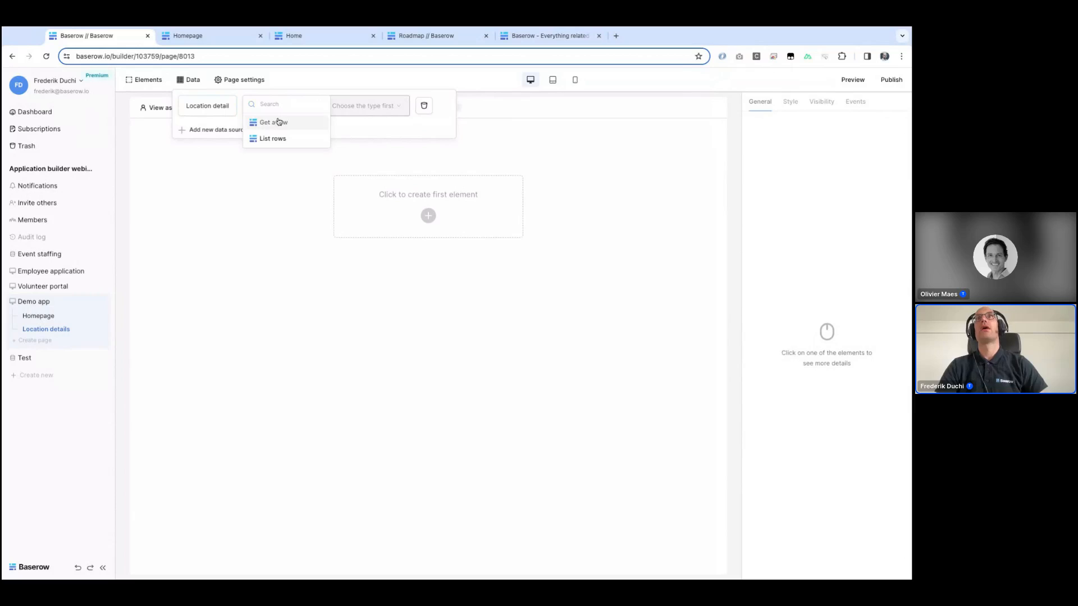
pyautogui.click(279, 122)
pyautogui.click(338, 110)
pyautogui.click(338, 121)
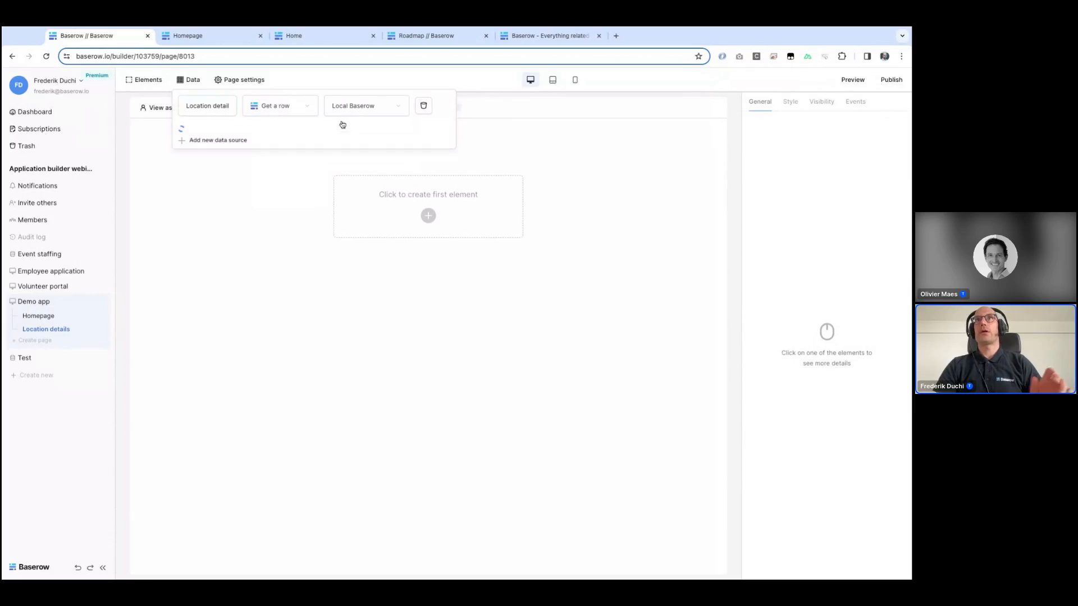
# Step: Point the data source at the Event staffing database's Locations table and set its Row ID to the id page parameter
pyautogui.click(261, 149)
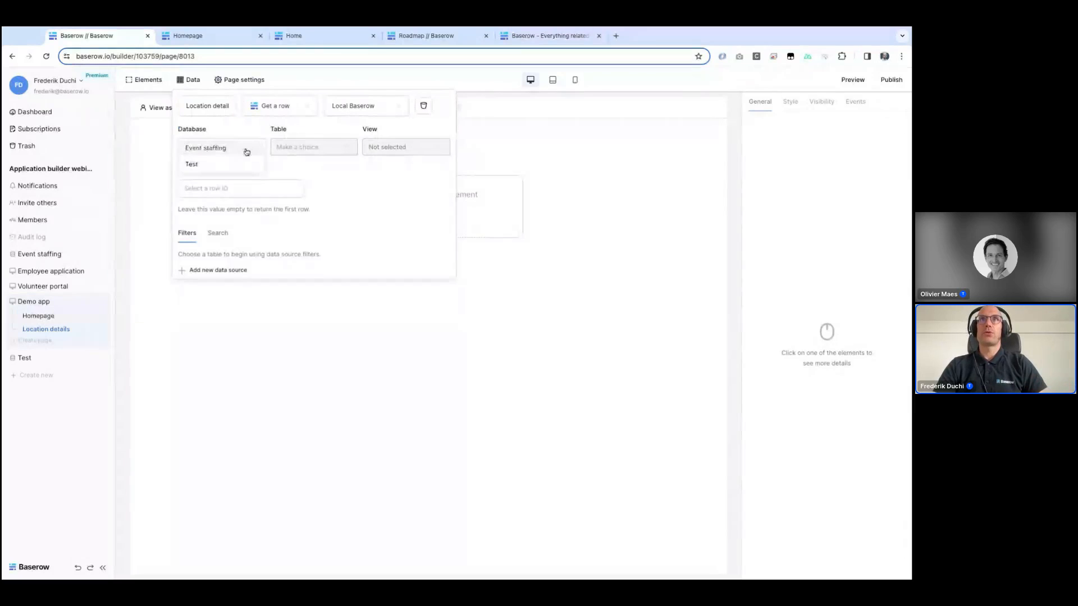
pyautogui.click(243, 148)
pyautogui.click(308, 149)
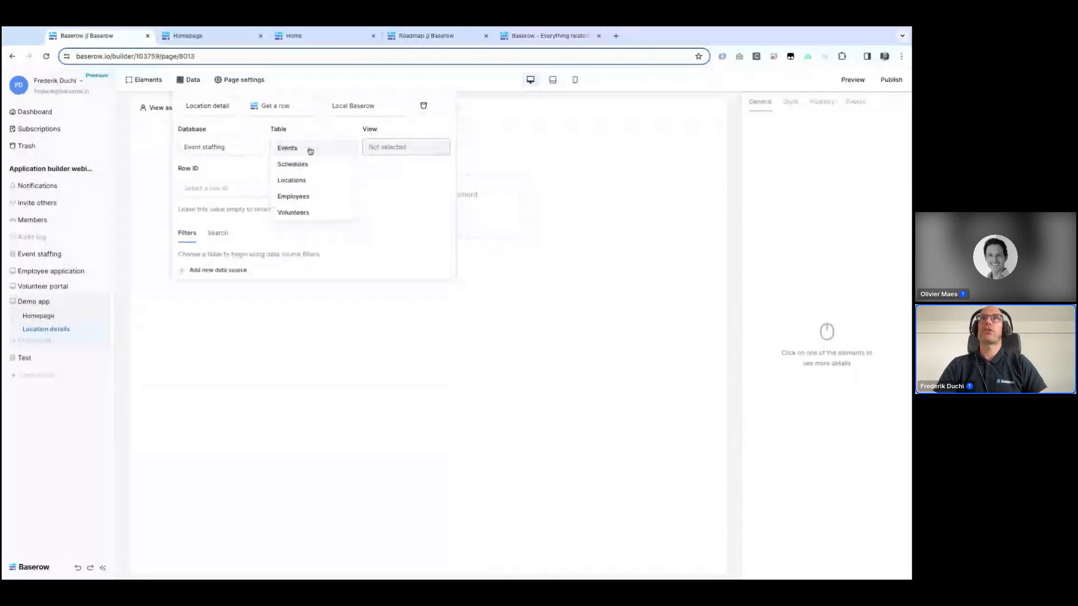
pyautogui.click(301, 181)
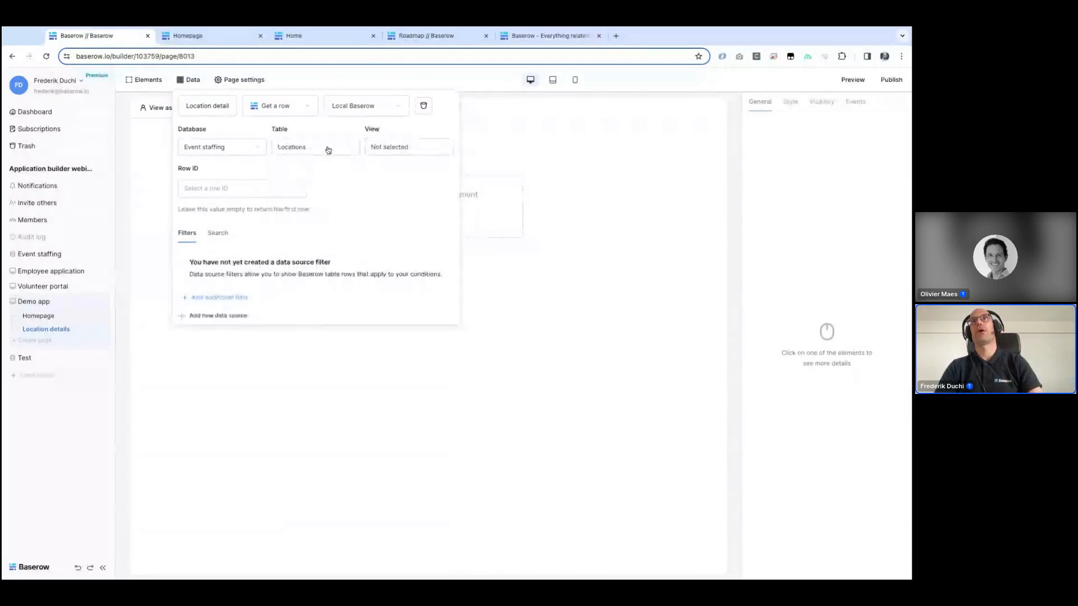
pyautogui.click(213, 192)
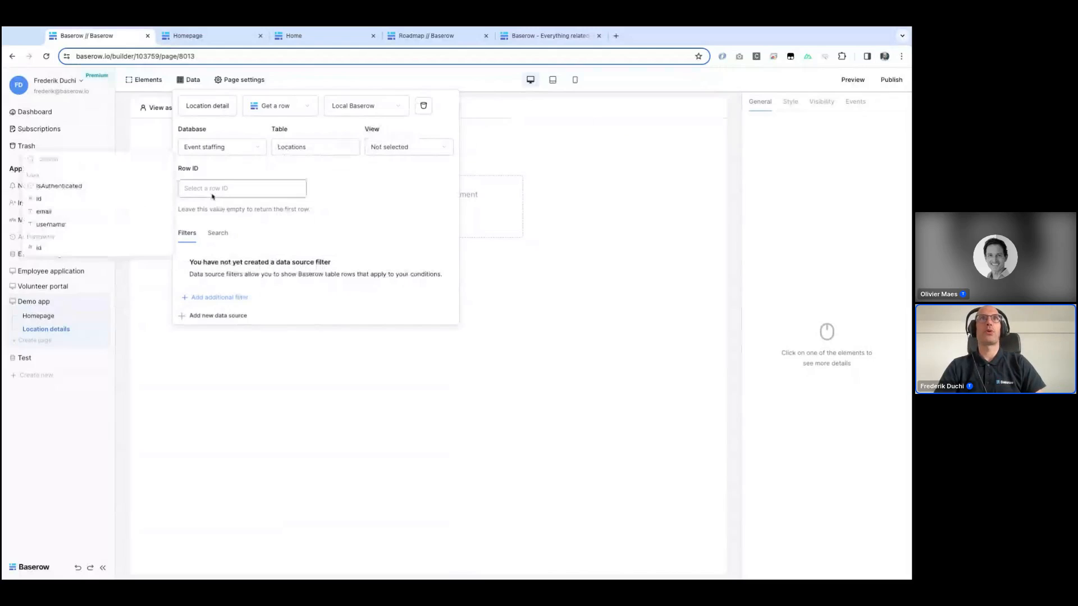
pyautogui.click(50, 253)
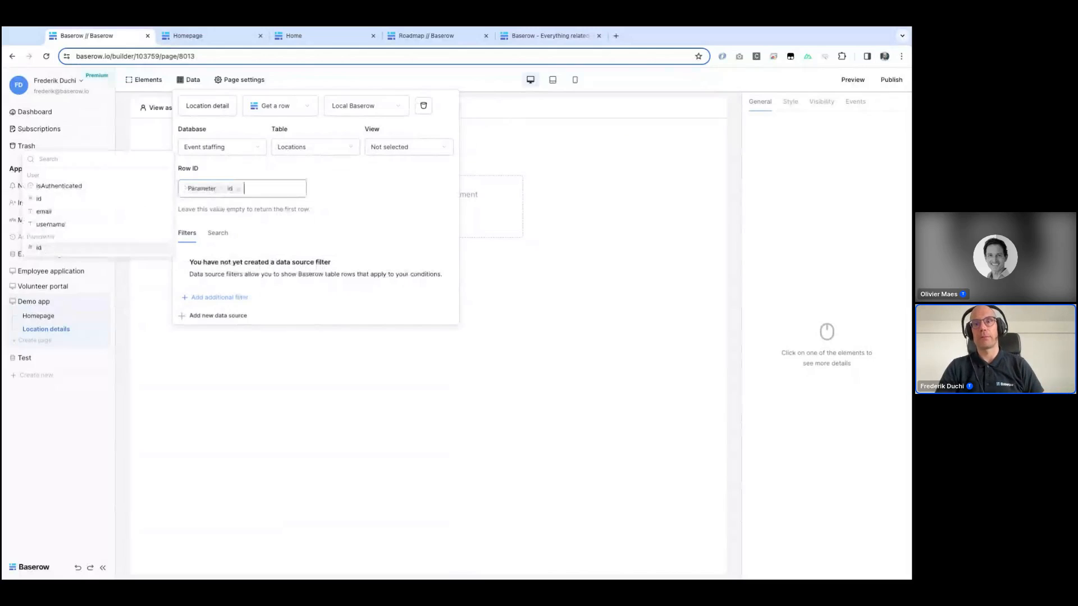
pyautogui.click(559, 322)
# Step: Add a Heading element to the empty Location details page
pyautogui.click(430, 211)
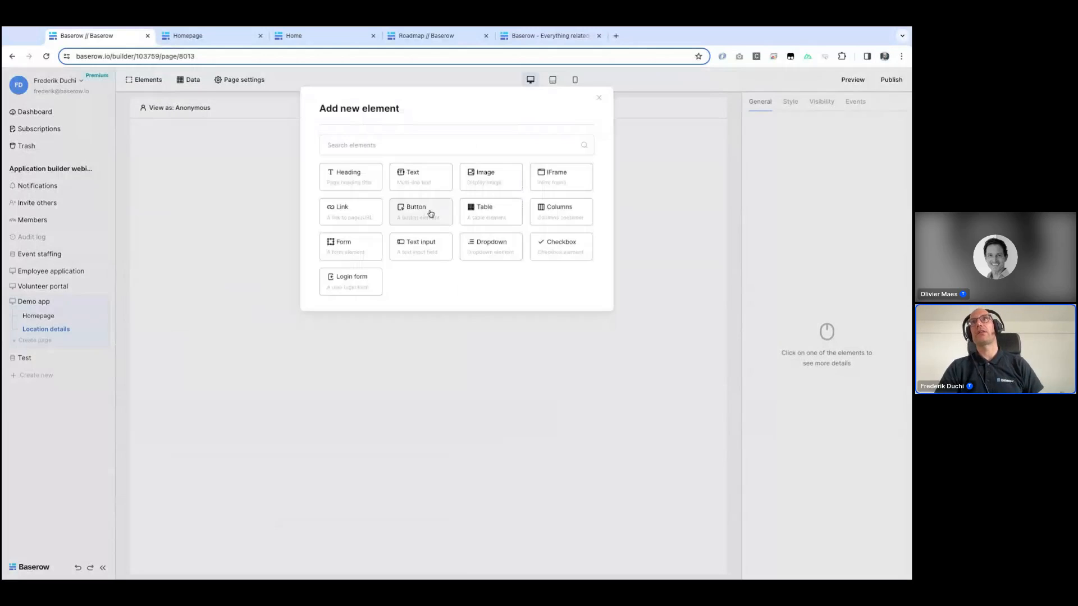
pyautogui.click(359, 183)
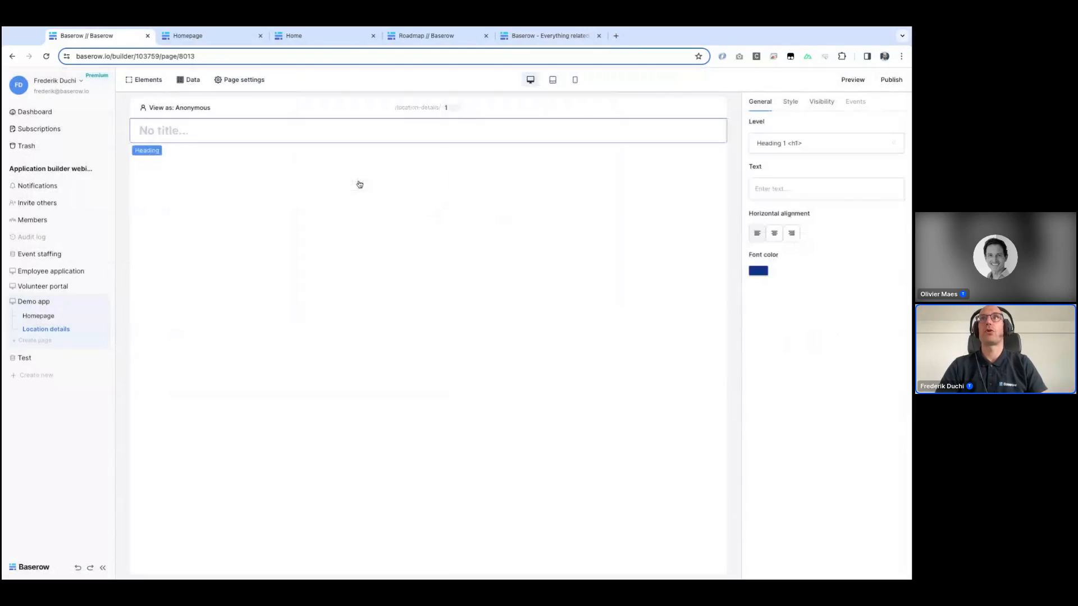
# Step: Bind the heading text to the Name field of the Location details data source
pyautogui.click(808, 188)
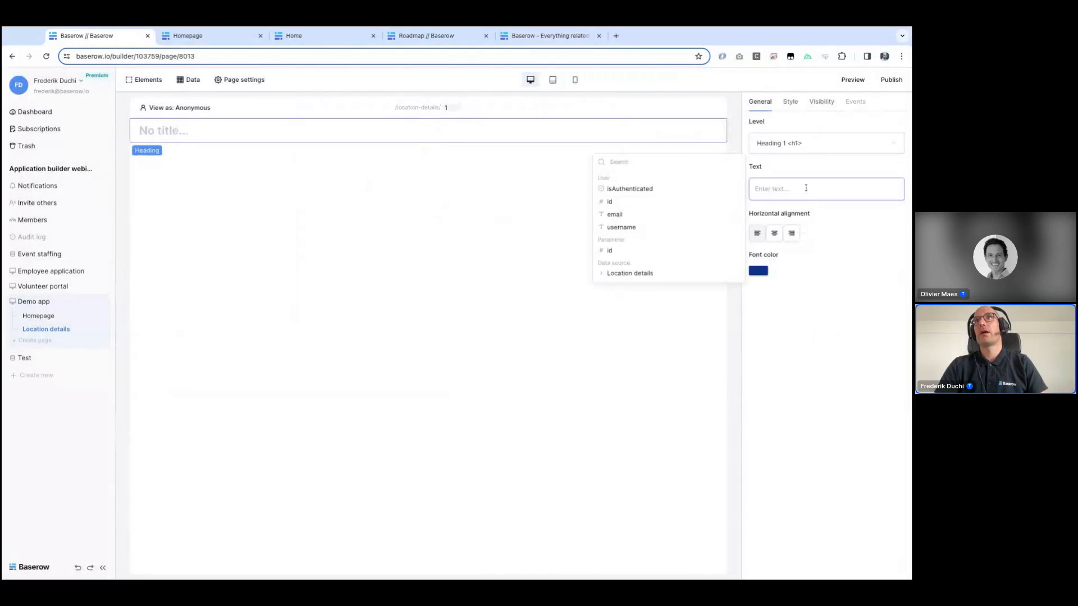
pyautogui.click(651, 275)
pyautogui.click(644, 296)
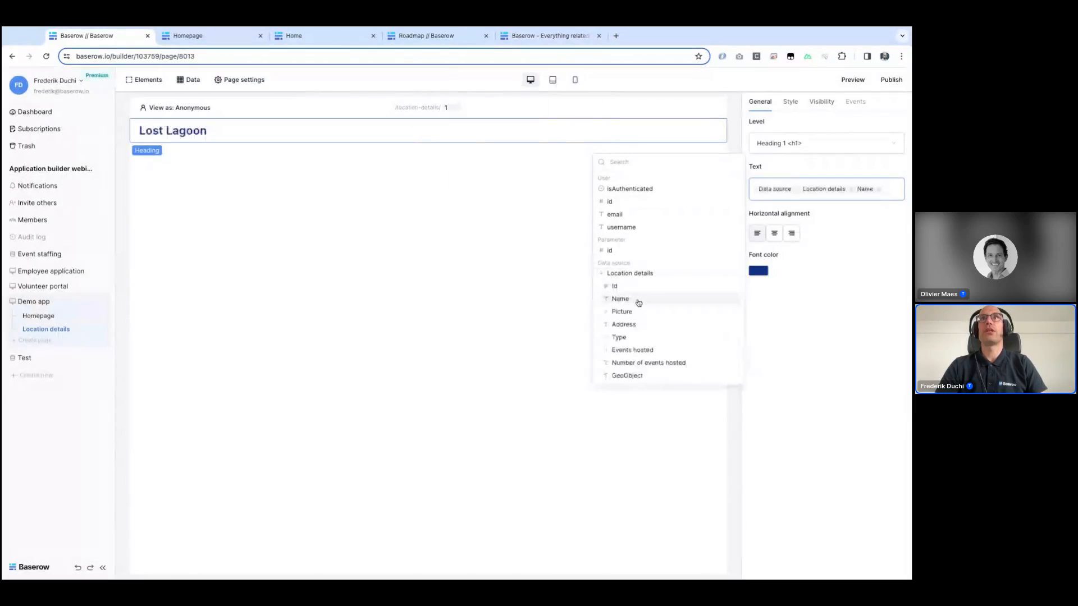
# Step: Add an Image element below the heading and set its URL to the Location details Picture's first file url
pyautogui.click(430, 143)
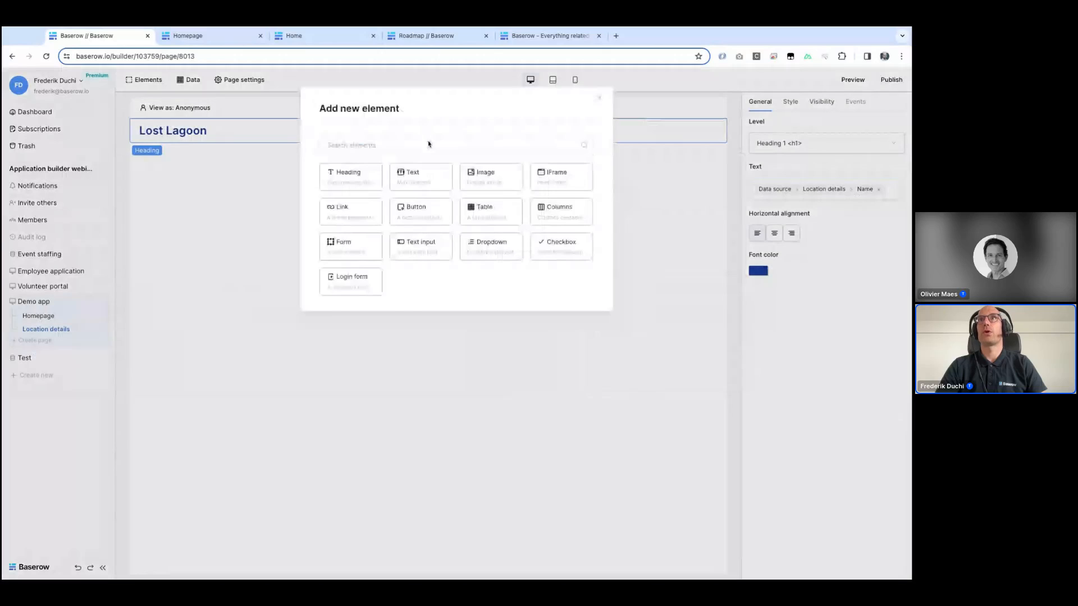
pyautogui.click(503, 182)
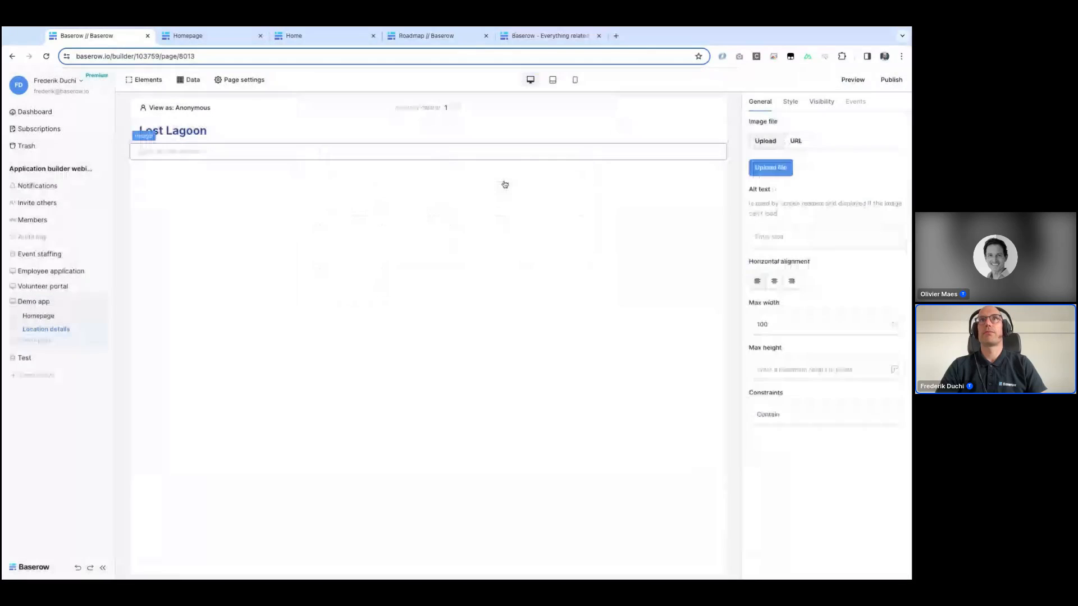
pyautogui.click(797, 141)
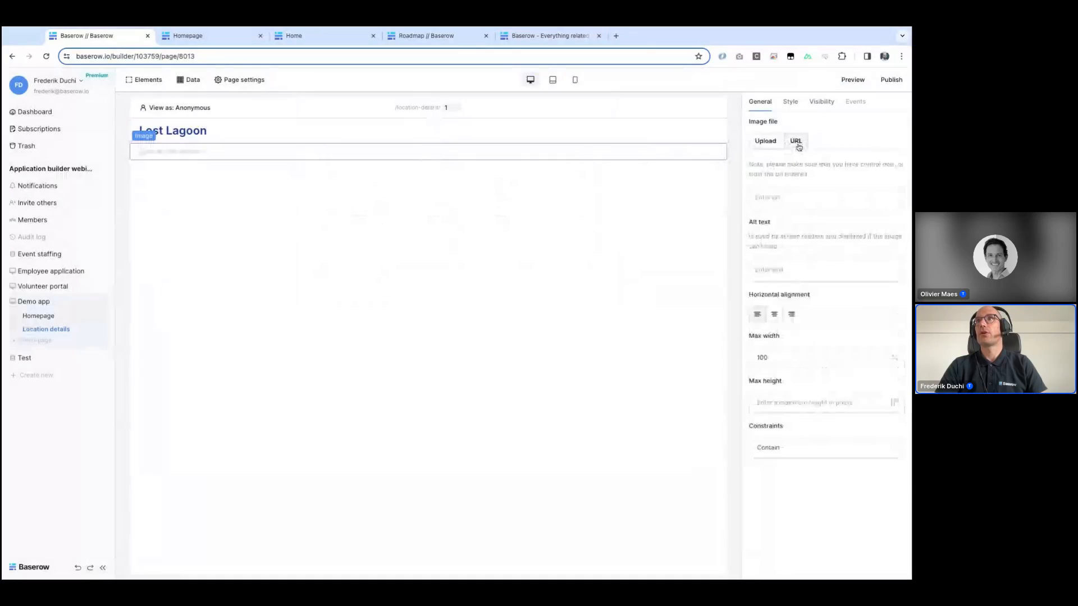
pyautogui.click(782, 199)
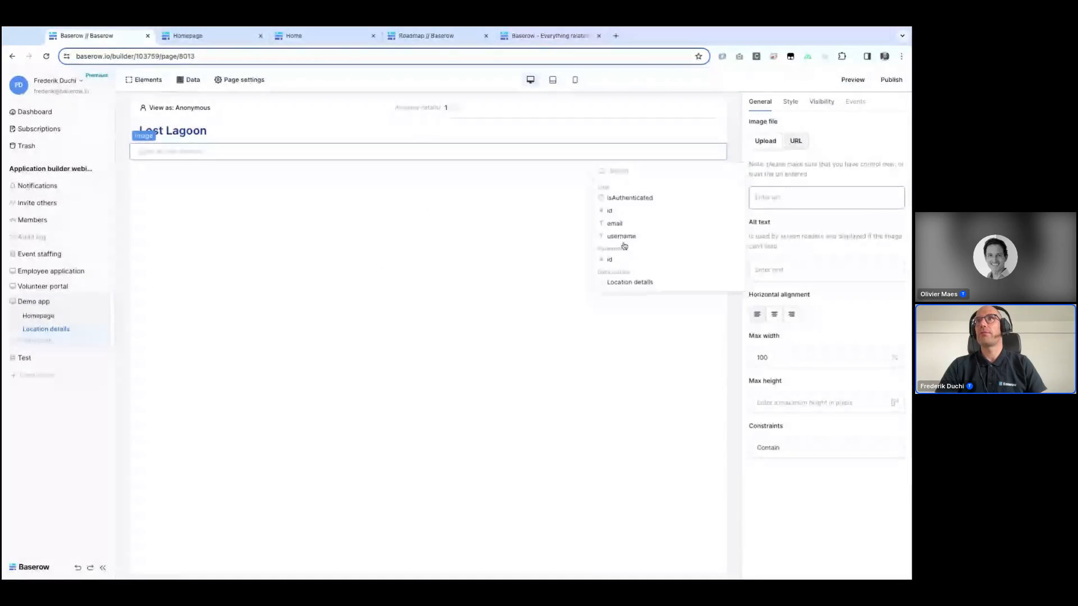
pyautogui.click(639, 288)
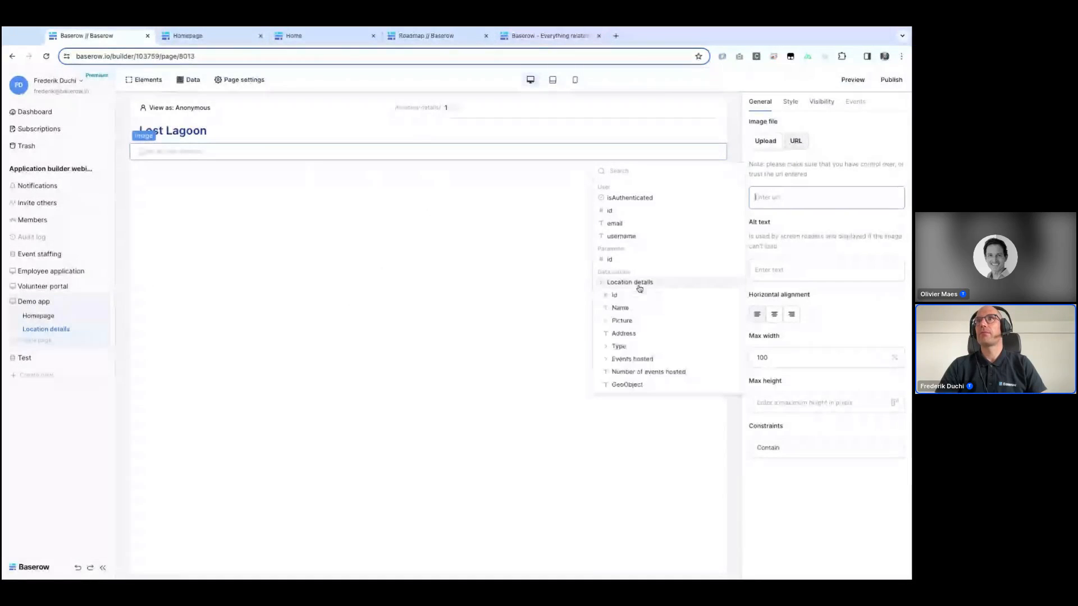
pyautogui.click(604, 322)
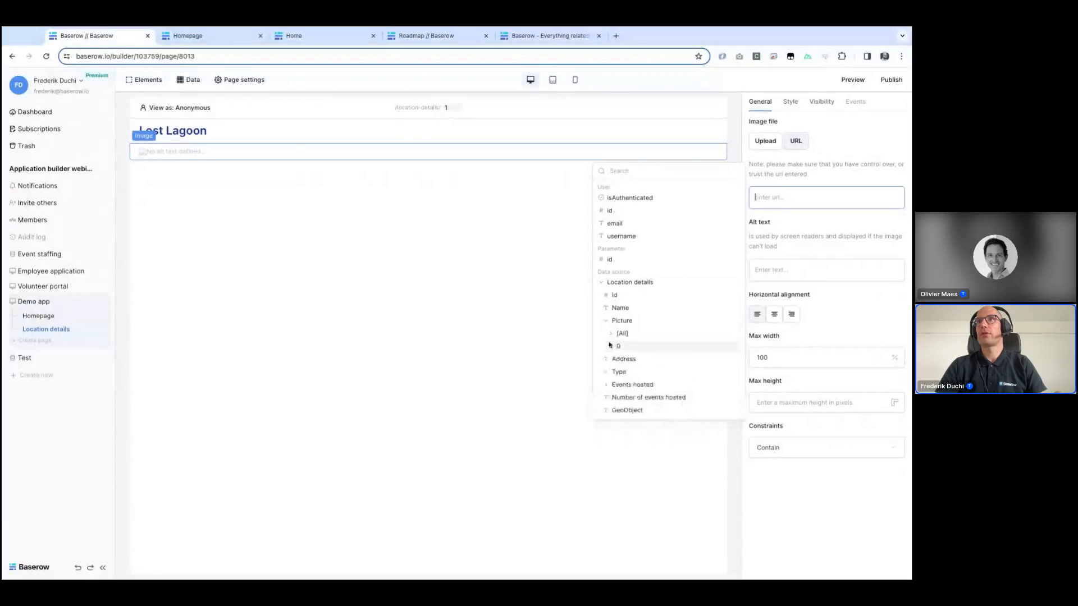
pyautogui.click(610, 346)
pyautogui.click(627, 360)
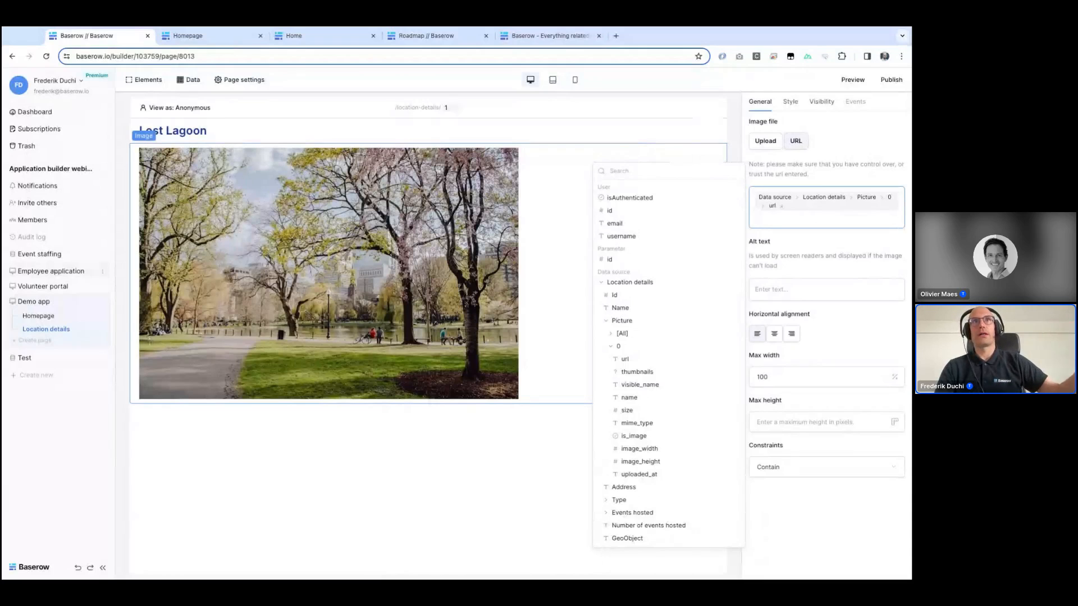
# Step: Examine the Employee application homepage's image, heading and table elements and the data sources feeding the tables
pyautogui.click(48, 271)
pyautogui.click(45, 286)
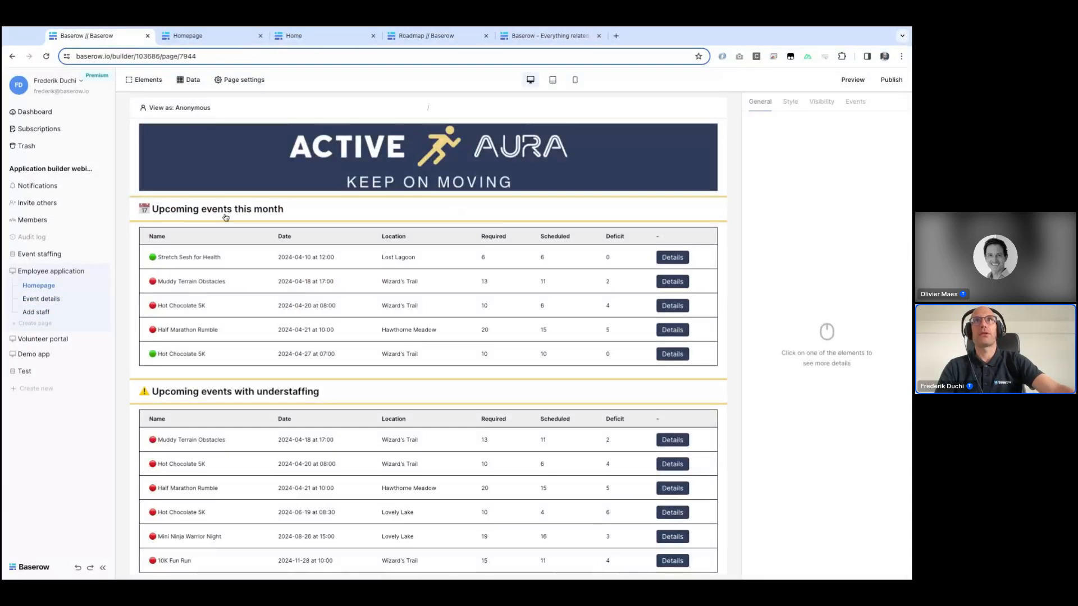
pyautogui.click(253, 169)
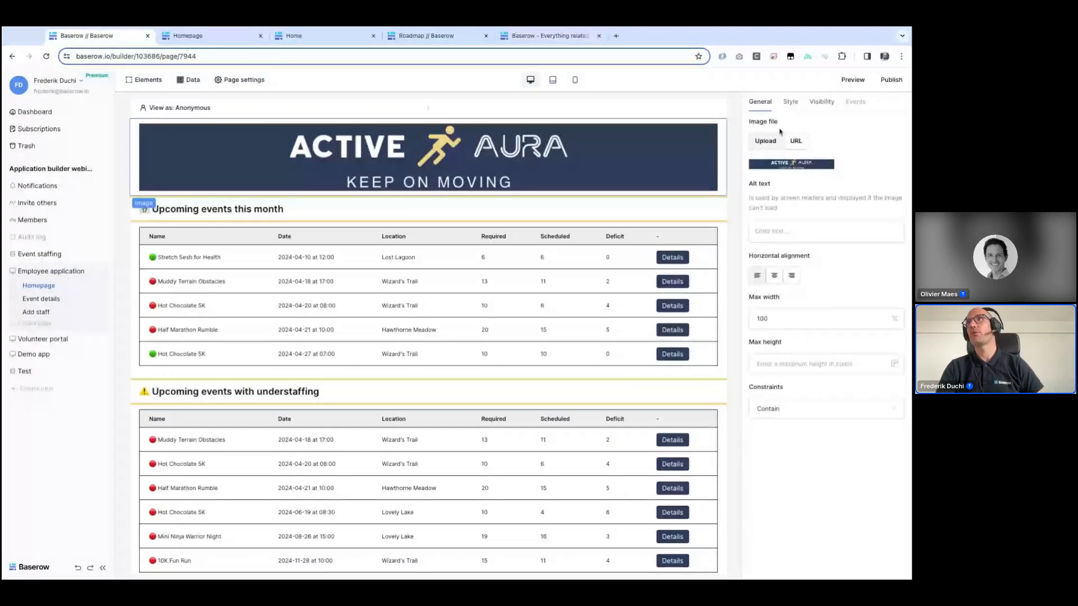
pyautogui.click(530, 209)
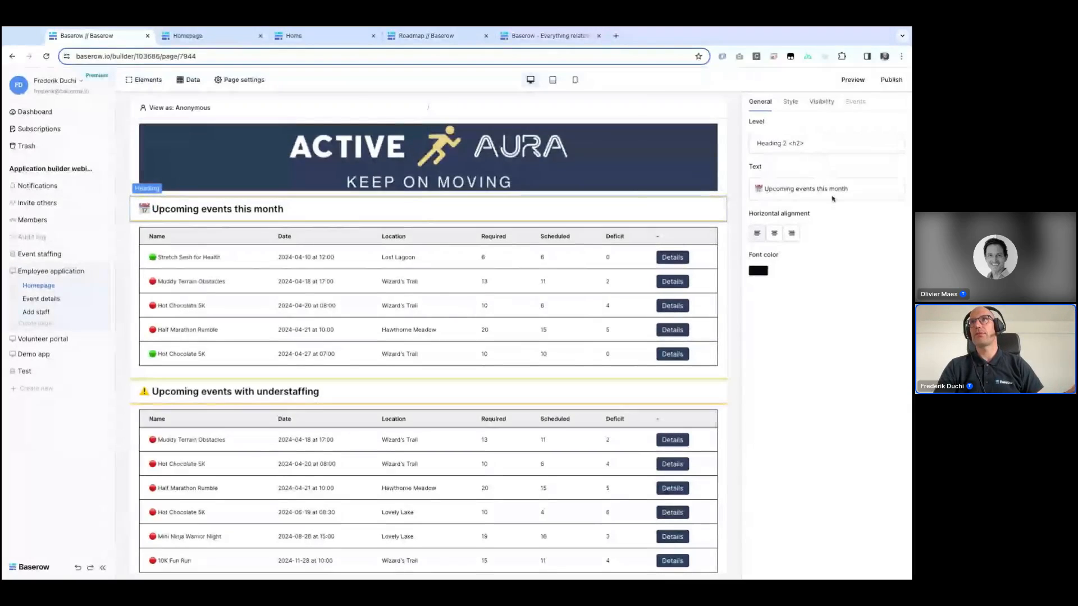
pyautogui.click(790, 101)
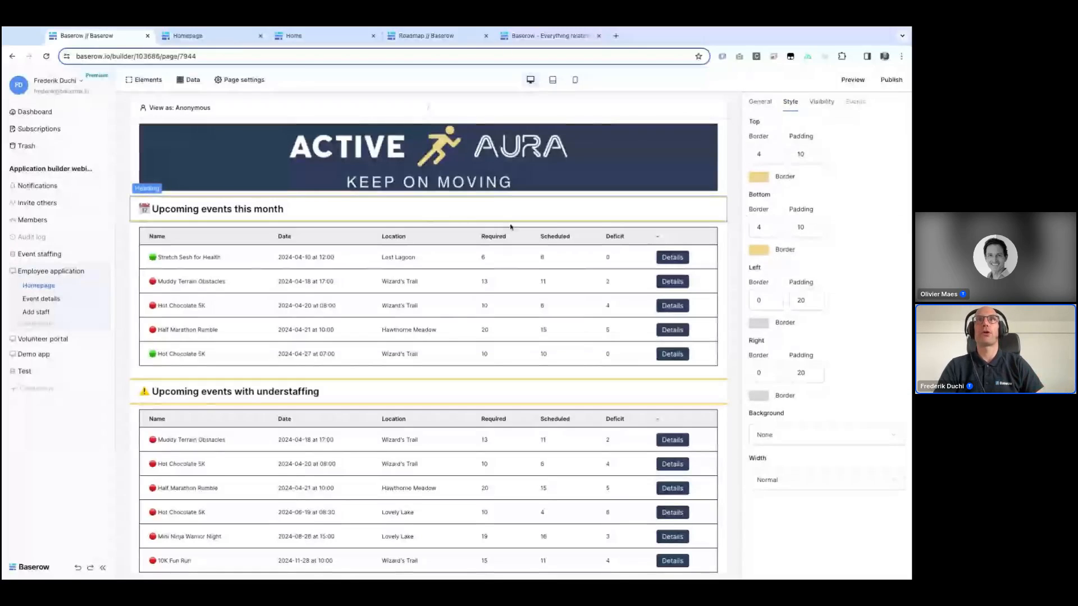
pyautogui.click(451, 289)
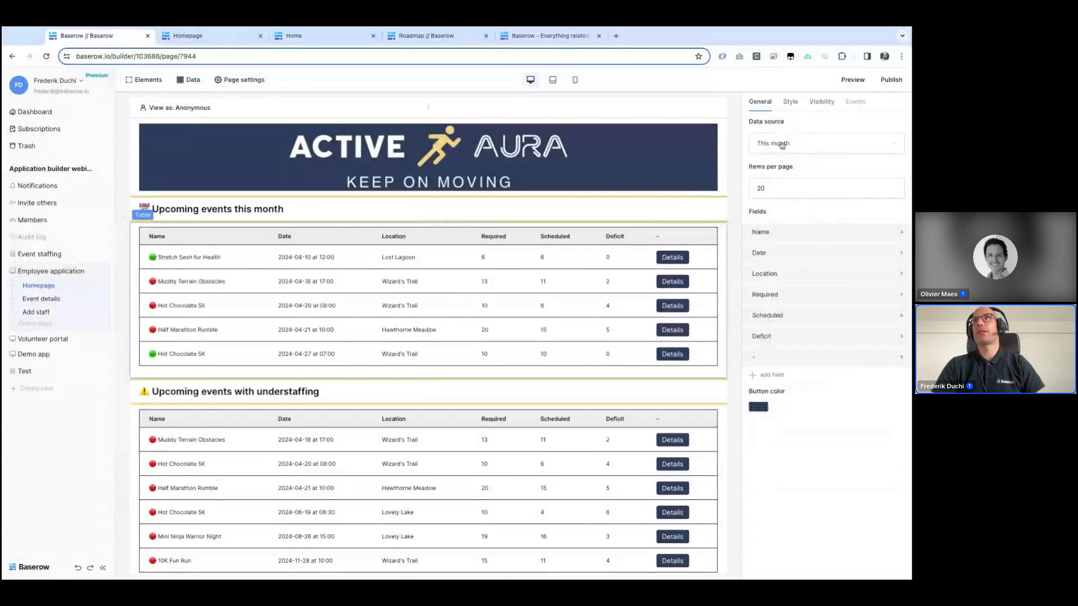
pyautogui.click(188, 79)
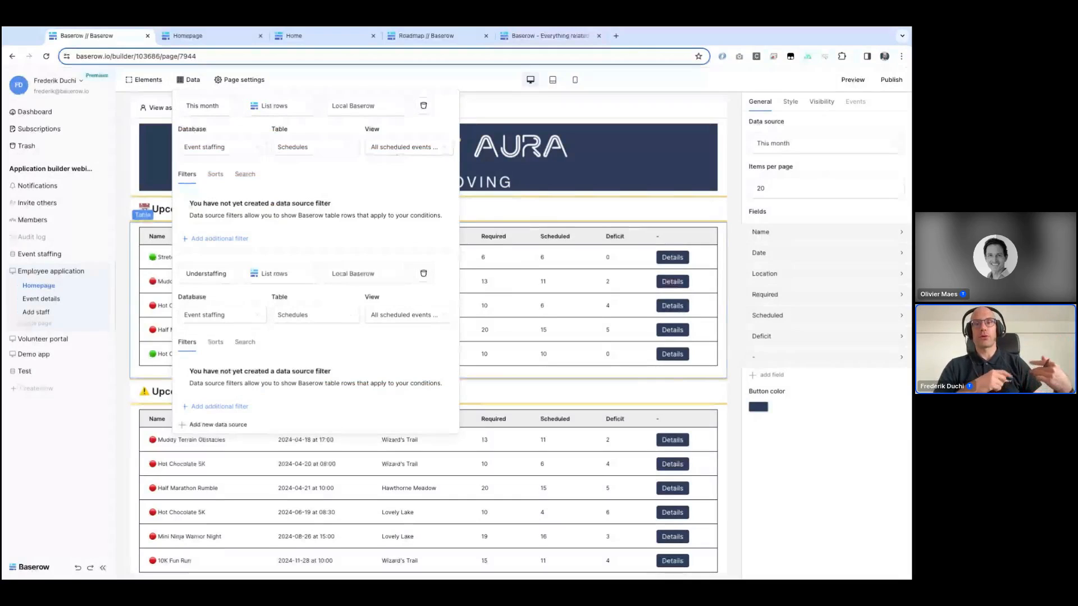
pyautogui.click(407, 147)
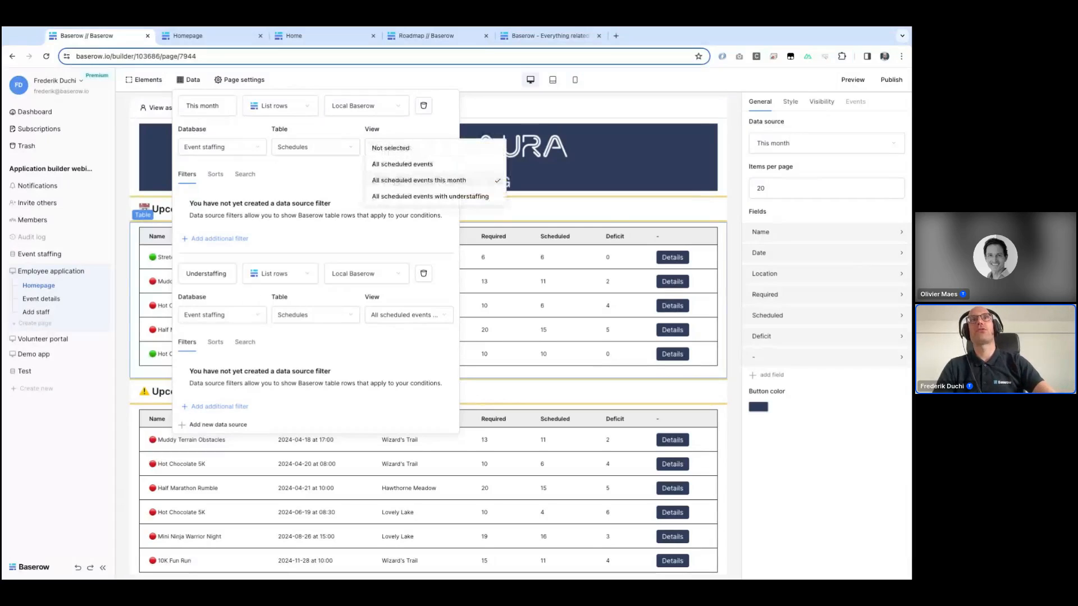
# Step: Inspect the Schedules table's 'All scheduled events this month' view filter and the homepage table that uses it
pyautogui.click(31, 256)
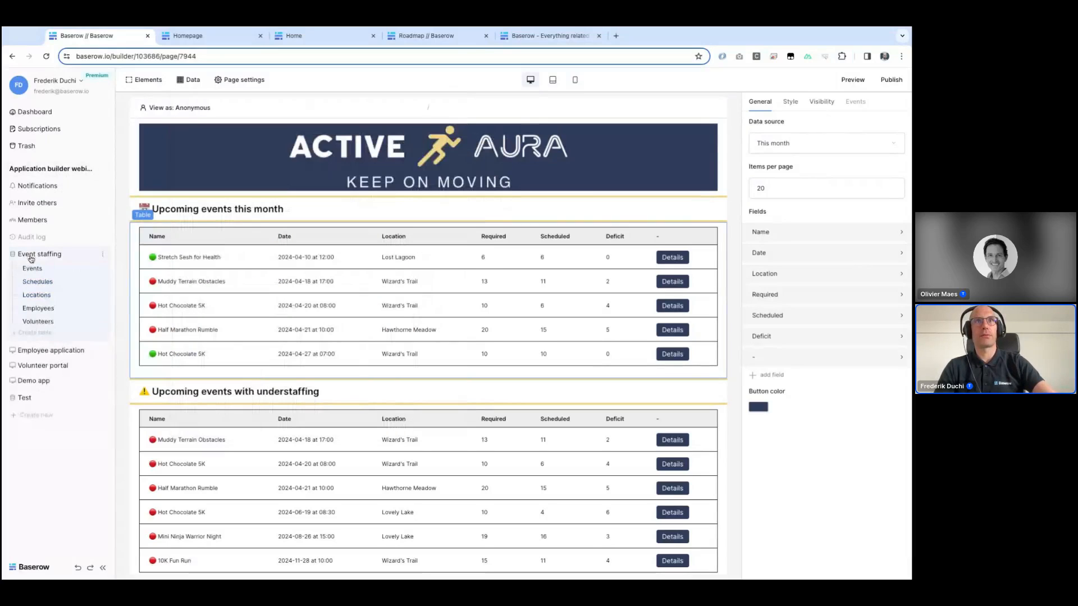
pyautogui.click(37, 282)
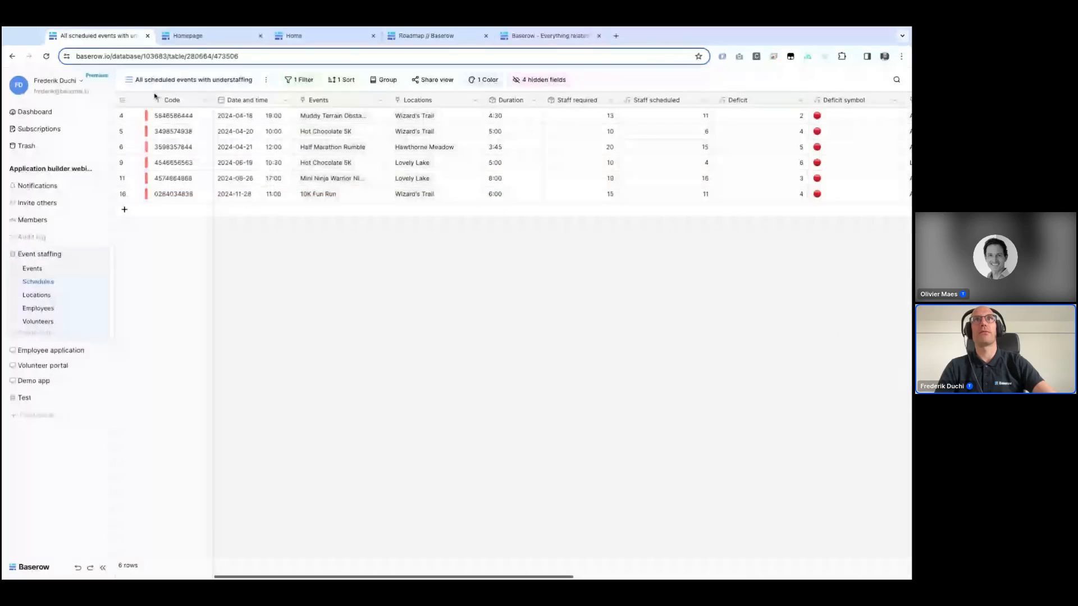
pyautogui.click(163, 79)
pyautogui.click(169, 152)
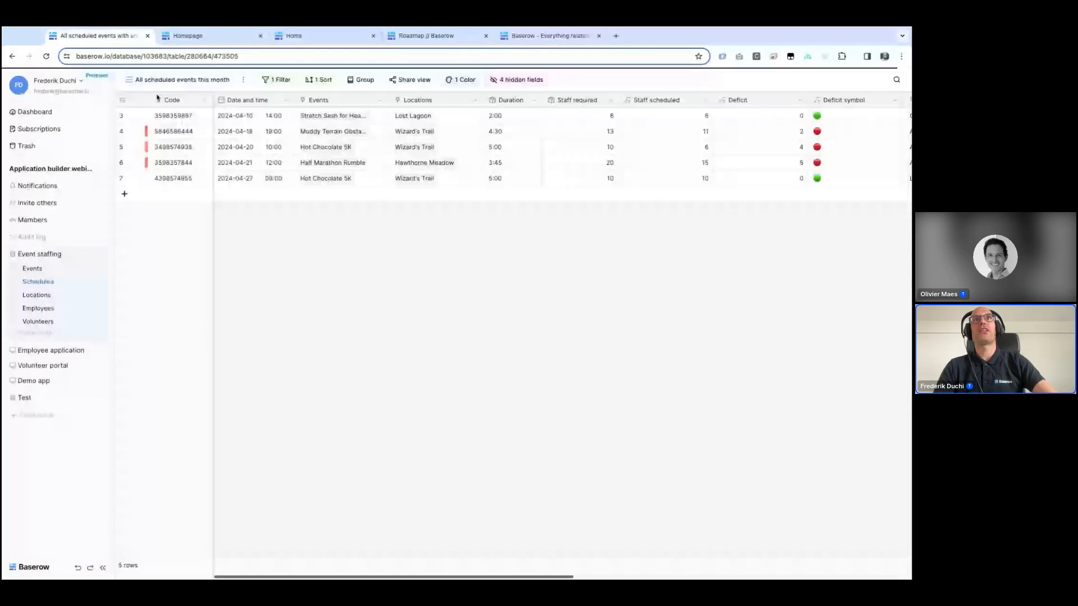
pyautogui.click(274, 80)
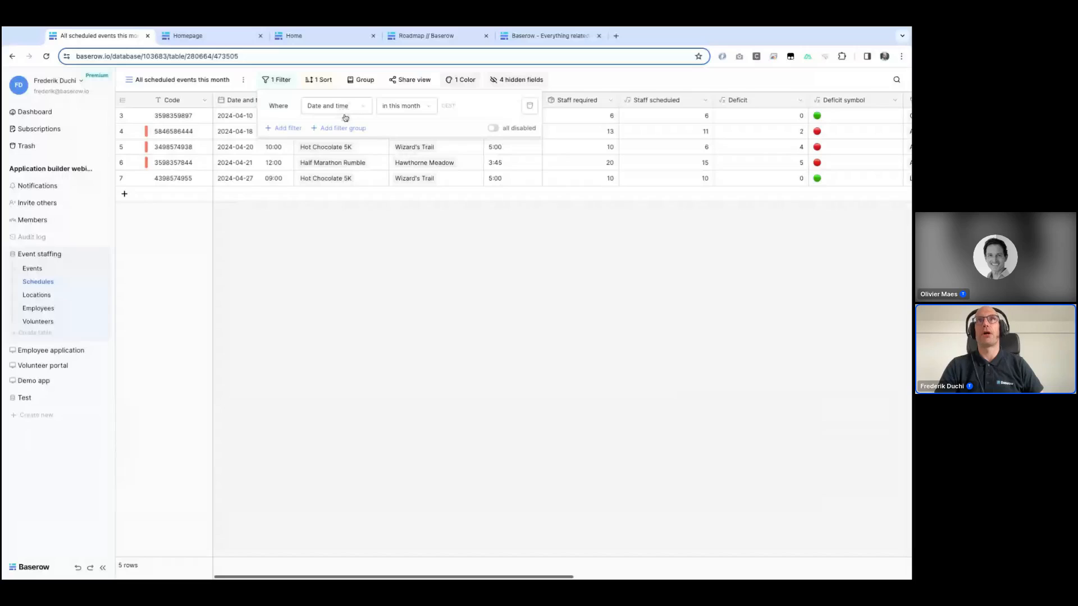
pyautogui.click(386, 260)
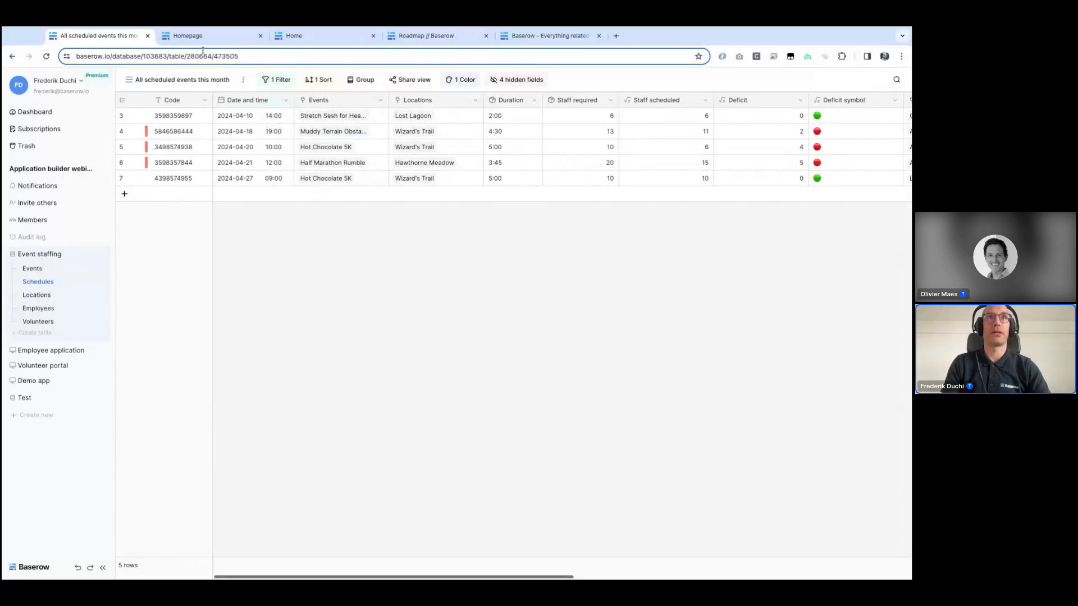
pyautogui.click(39, 349)
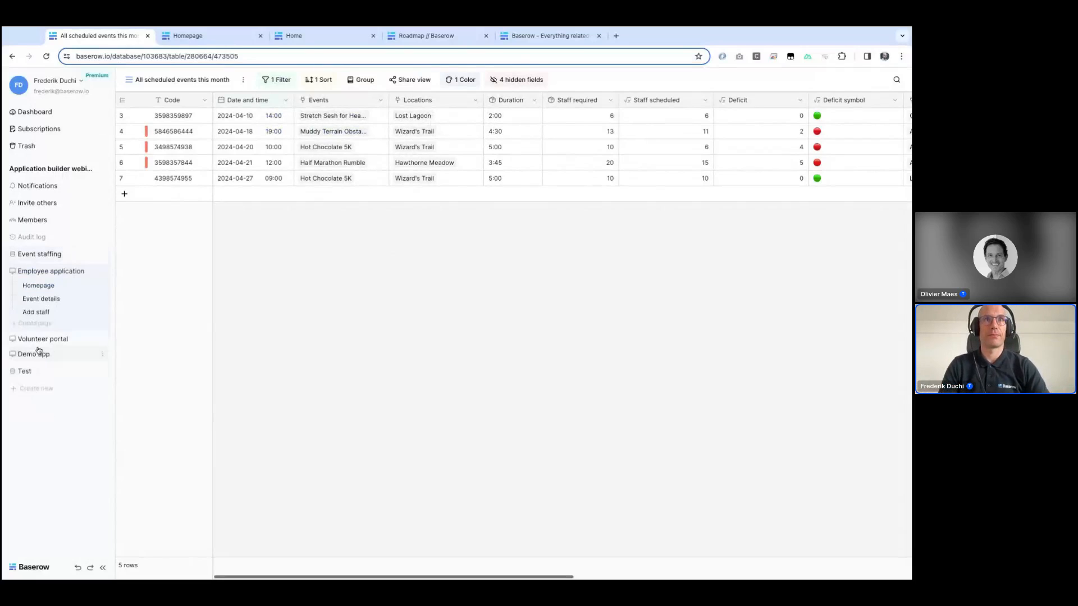
pyautogui.click(36, 286)
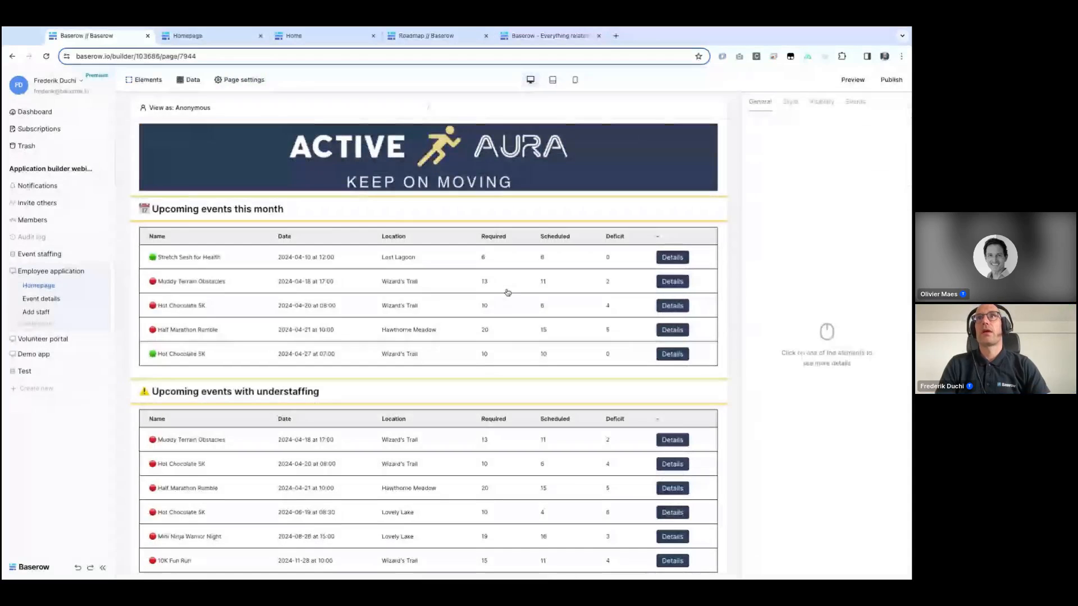
pyautogui.click(508, 292)
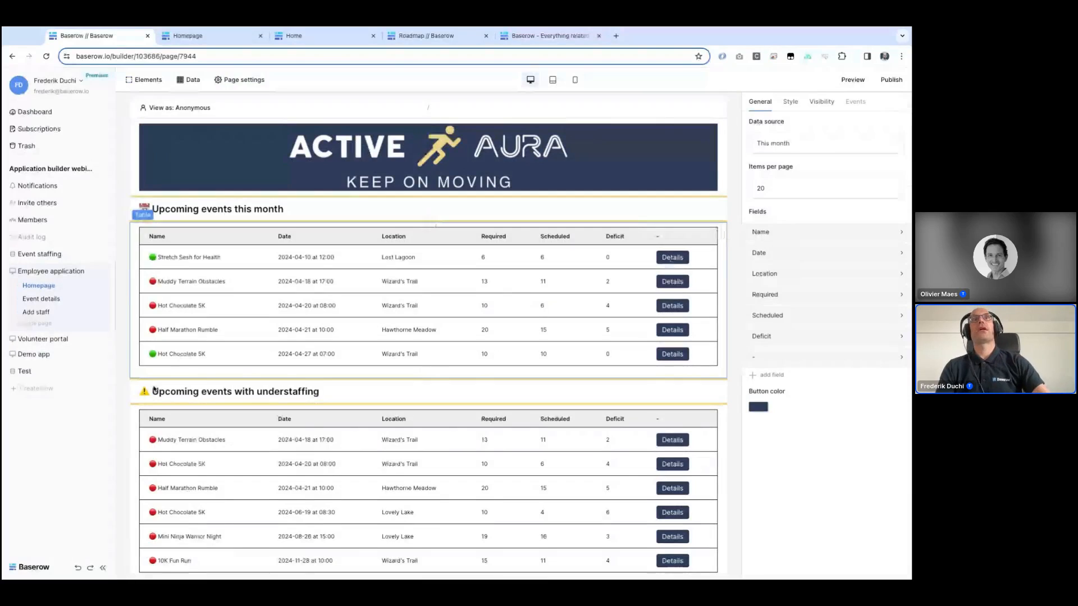
# Step: Add a new field to the Demo app homepage's Locations table and clear its column name
pyautogui.click(33, 354)
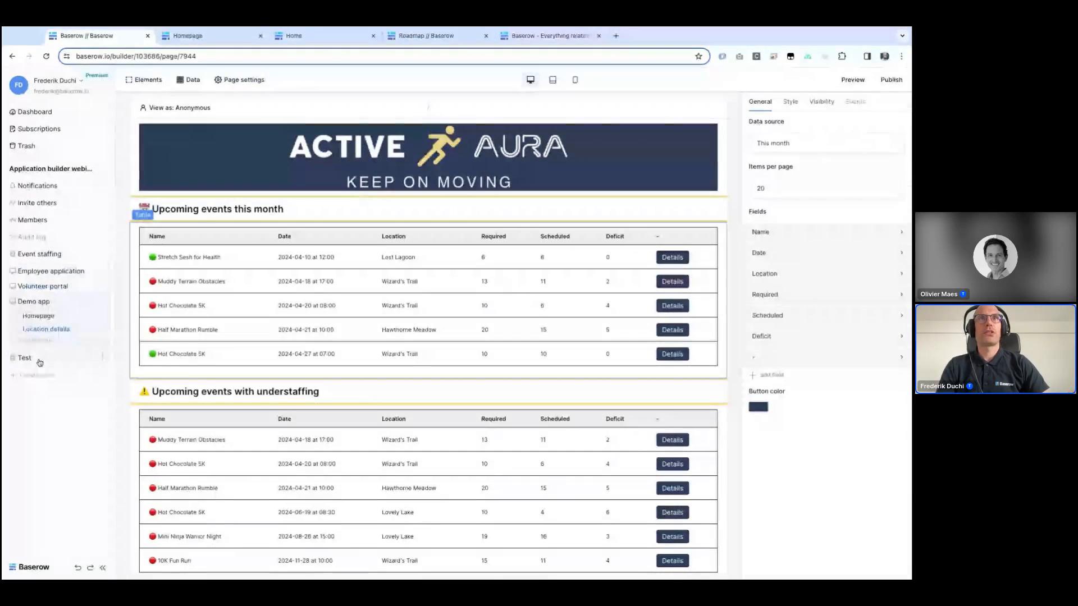
pyautogui.click(38, 328)
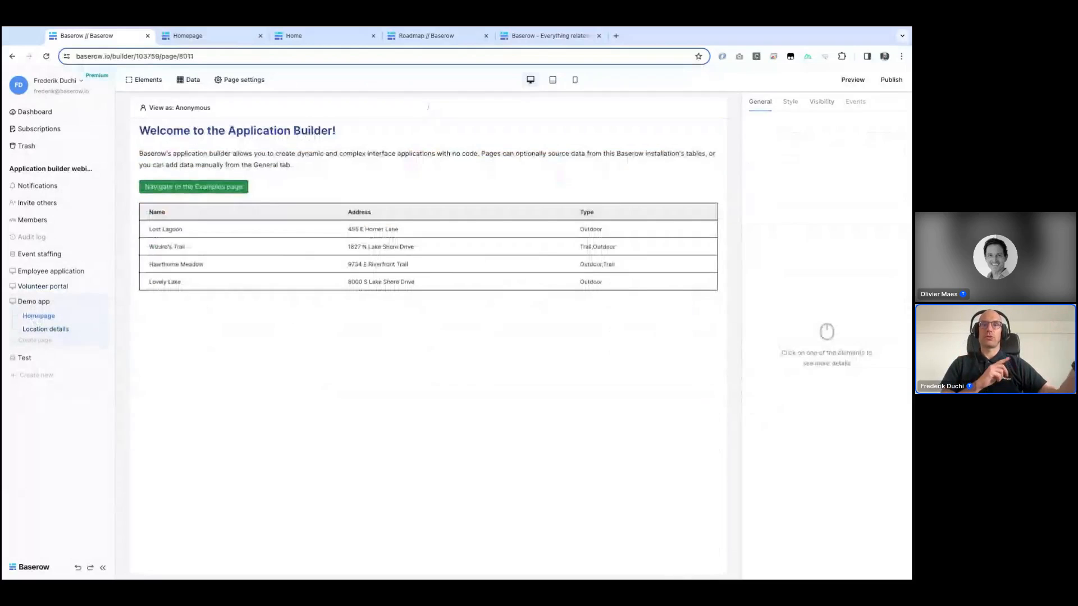
pyautogui.click(241, 236)
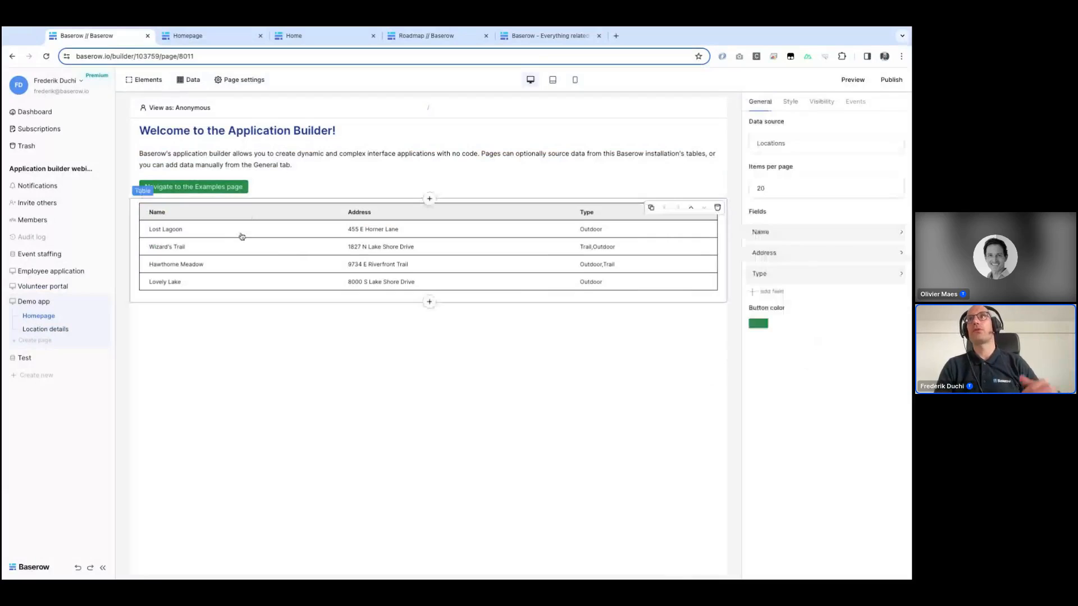
pyautogui.click(770, 292)
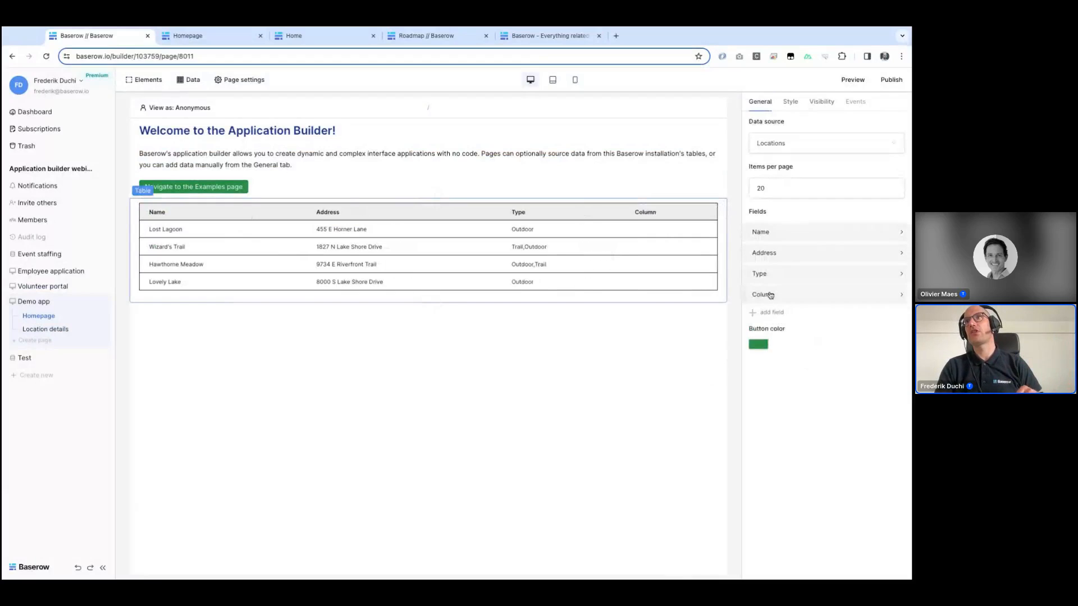
pyautogui.click(770, 295)
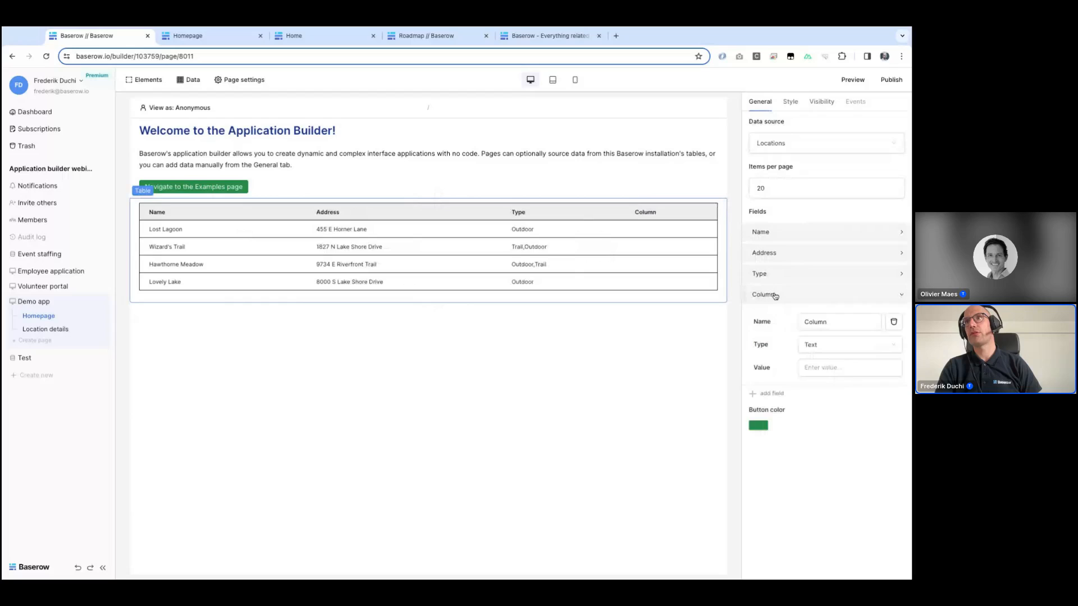
pyautogui.doubleClick(829, 323)
pyautogui.press('BackSpace')
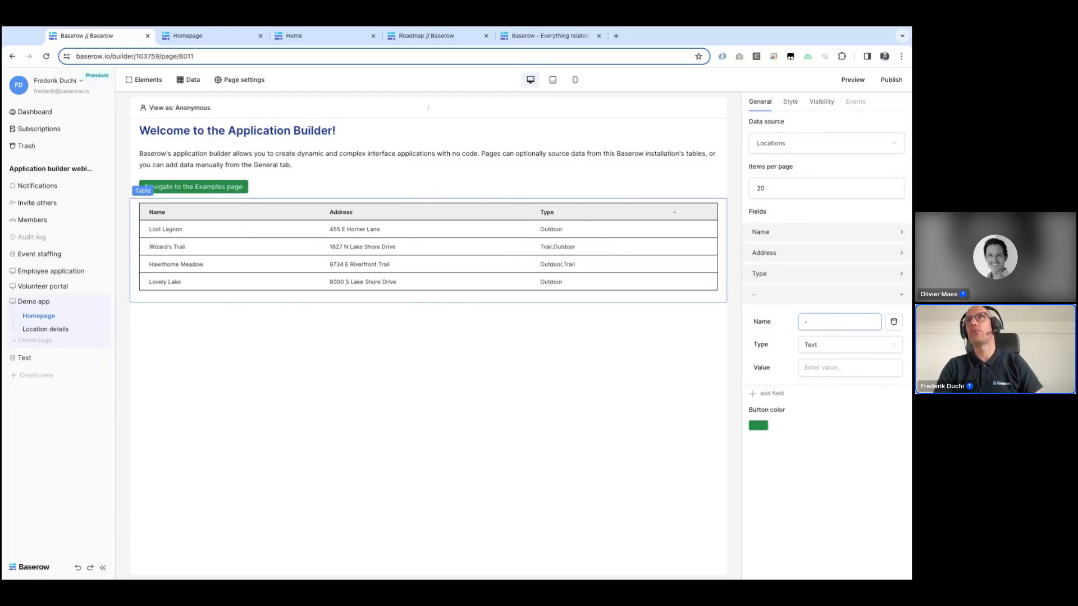
# Step: Set the new field's type to Link with the link text Details
pyautogui.click(829, 344)
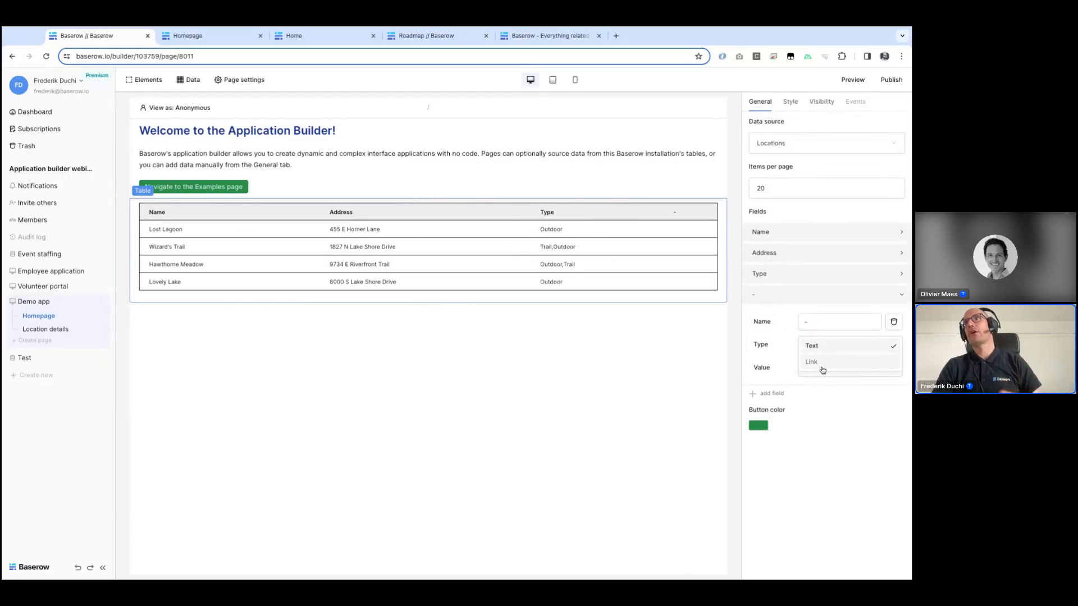
pyautogui.click(811, 362)
pyautogui.click(822, 367)
pyautogui.write('Details')
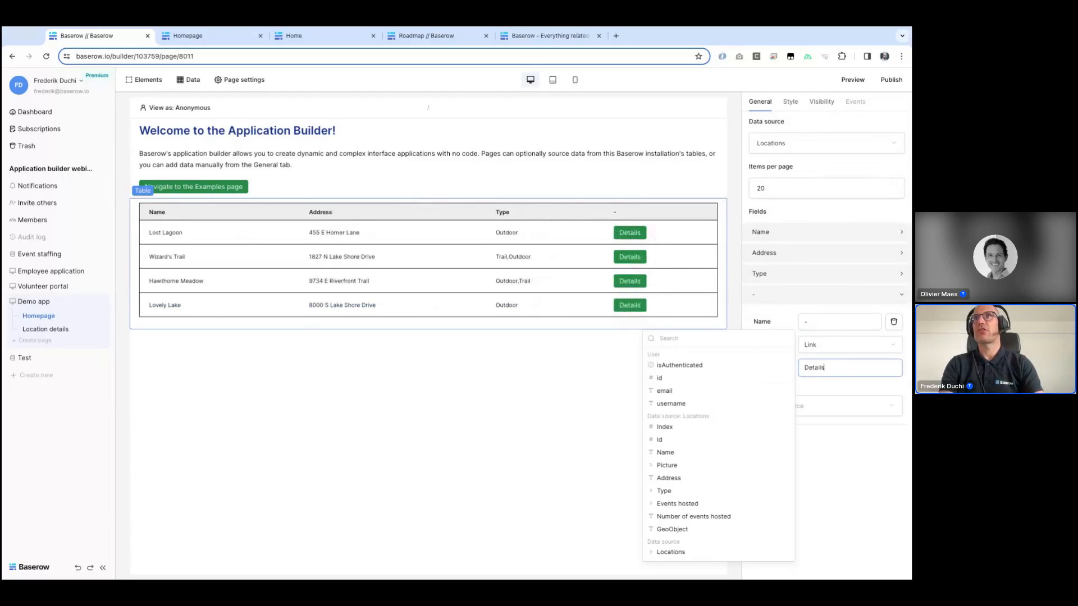
# Step: Set the Details link to navigate to the Location details page, passing the data source's Id as the id parameter
pyautogui.click(838, 404)
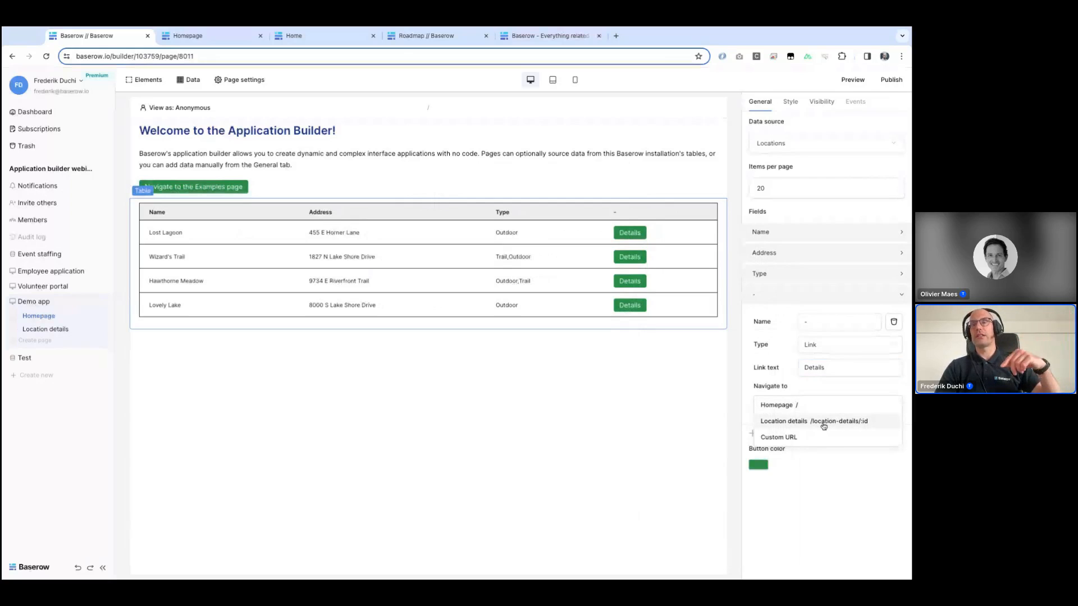
pyautogui.click(823, 422)
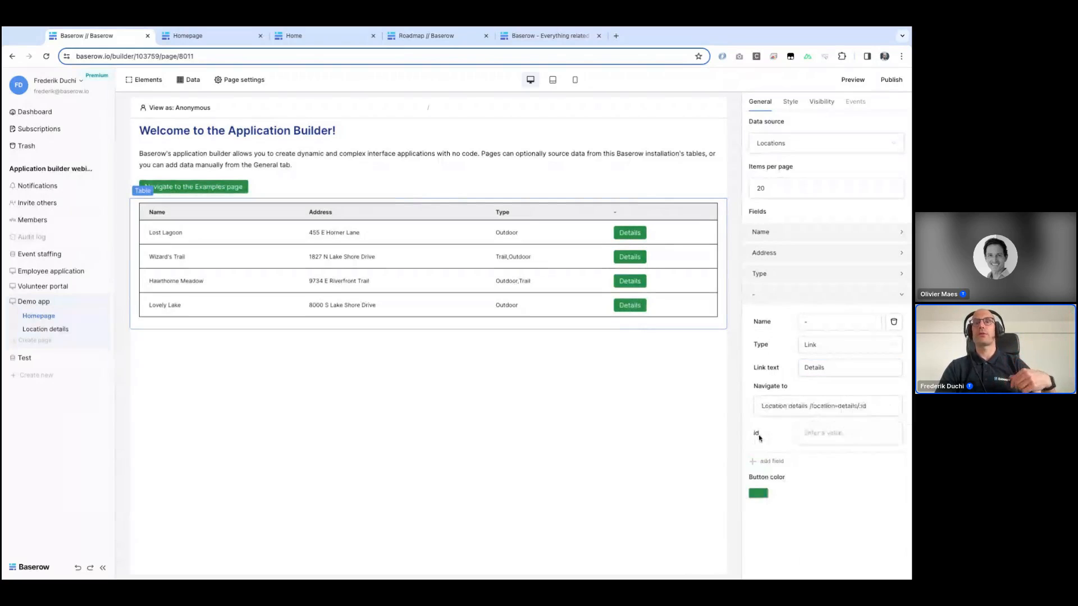
pyautogui.click(841, 434)
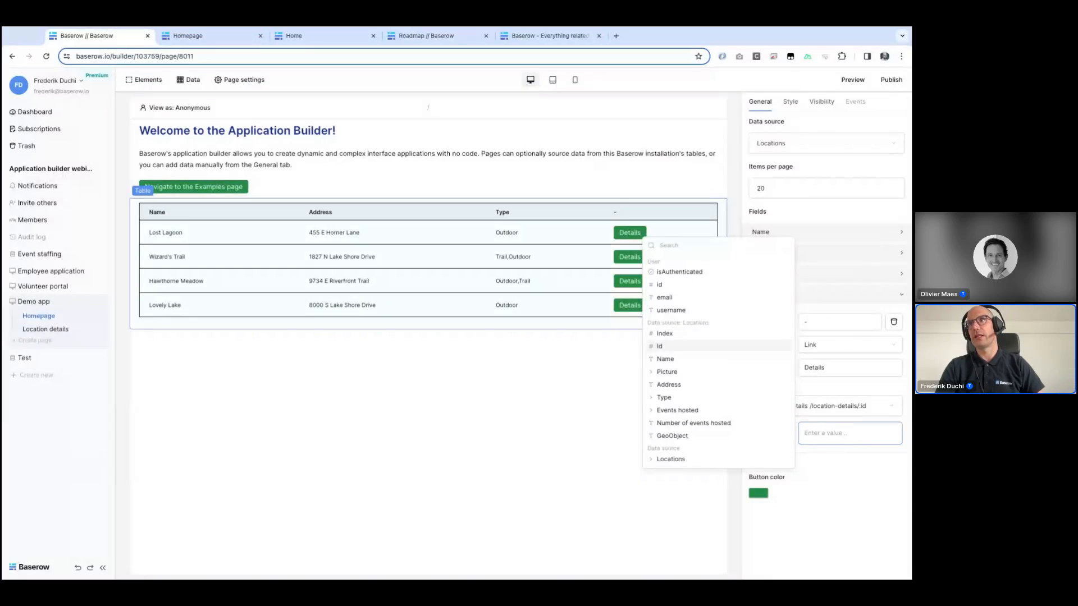
pyautogui.click(660, 346)
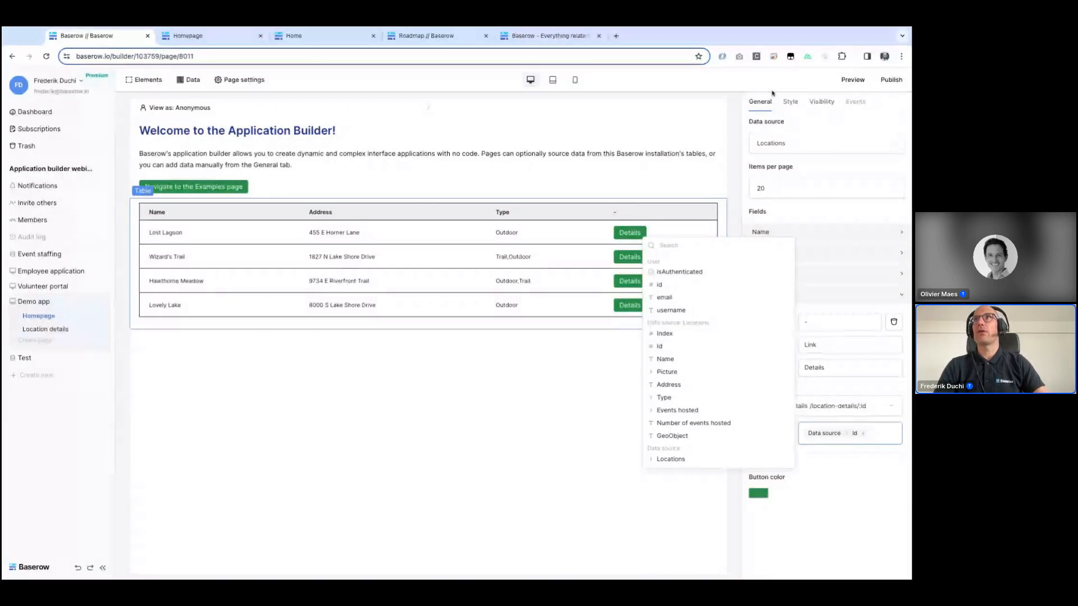
# Step: Publish the app to the webinar-demo.baserow.site domain and open the published site
pyautogui.click(891, 80)
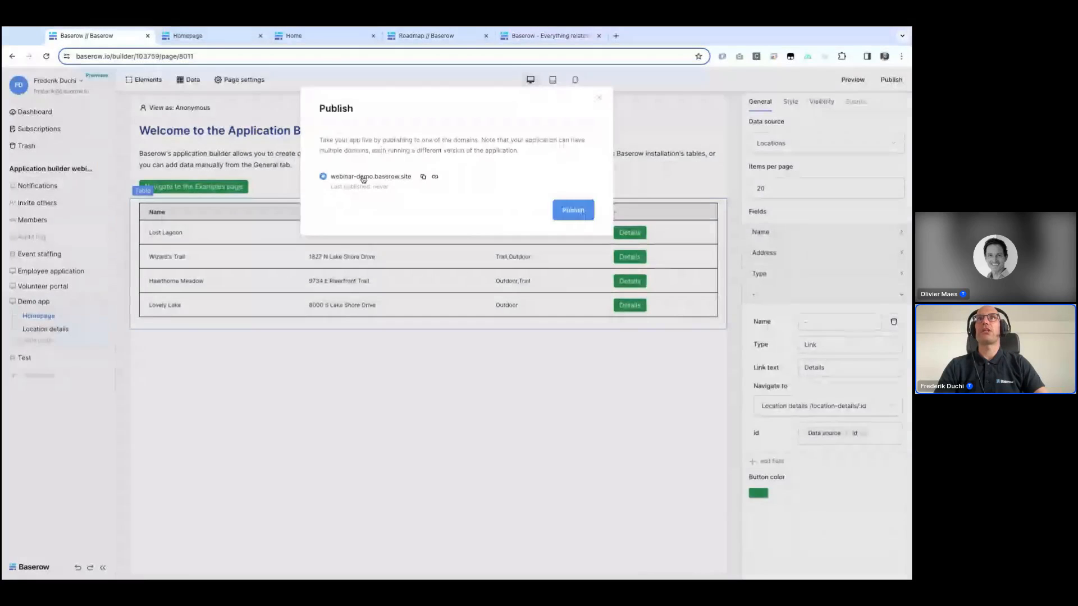
pyautogui.click(573, 210)
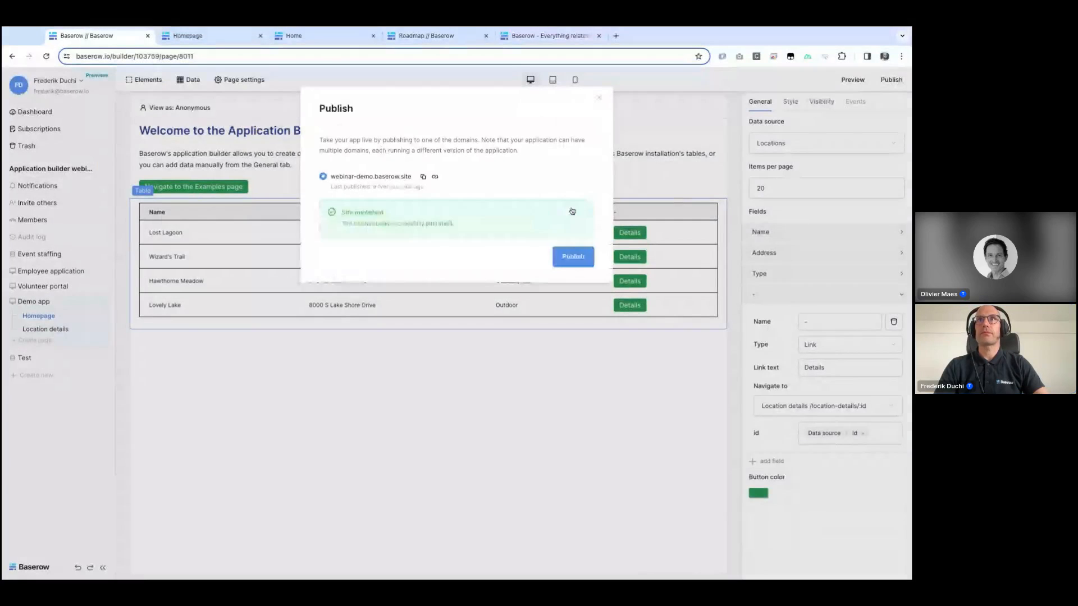
pyautogui.click(435, 176)
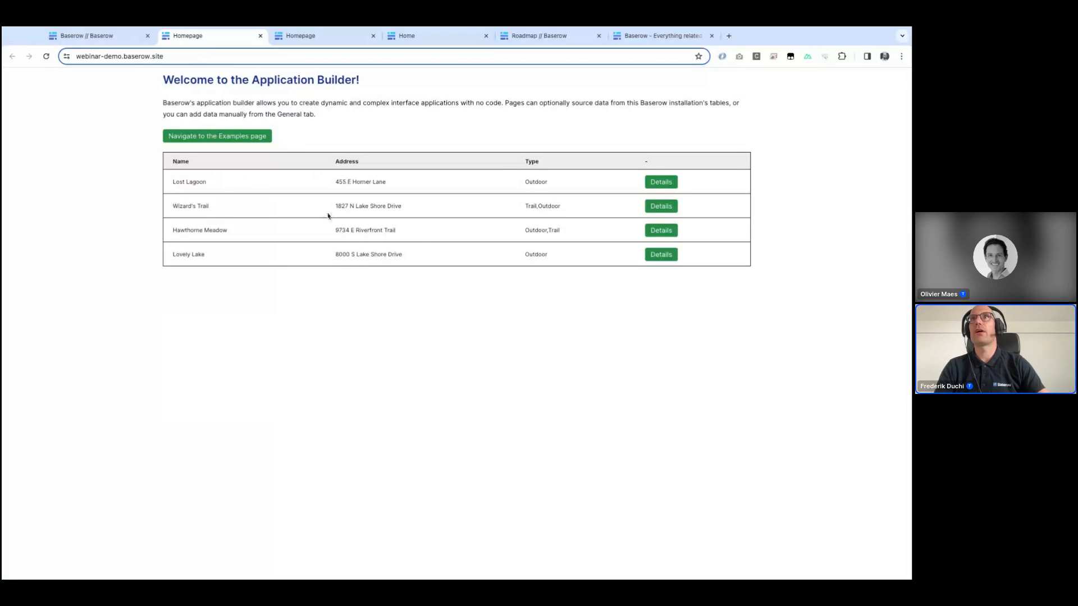
# Step: Test the Details links for Lost Lagoon and Lovely Lake on the published homepage
pyautogui.click(664, 186)
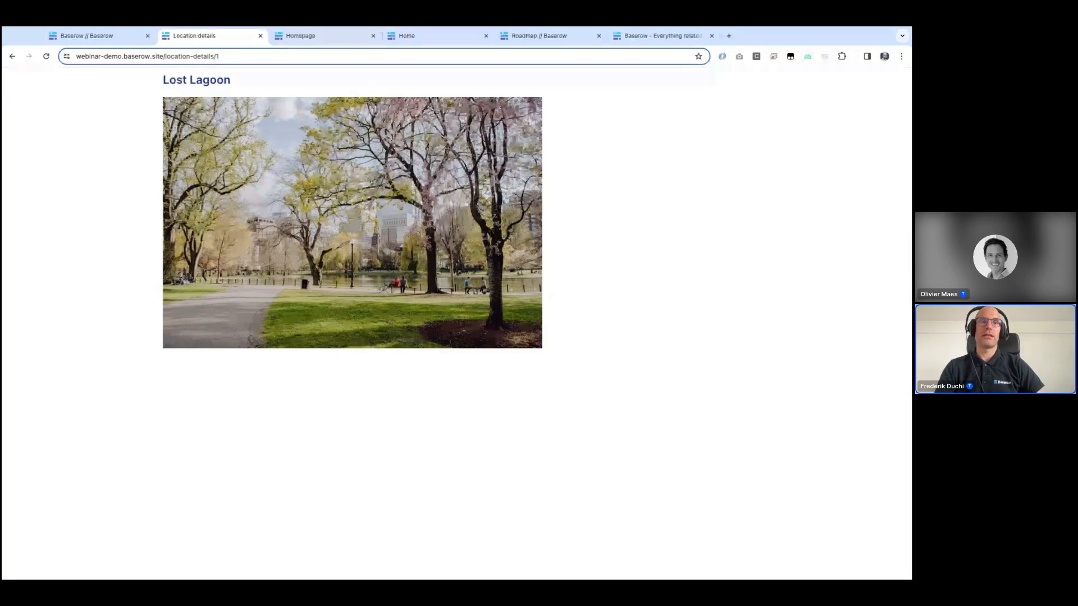
pyautogui.click(13, 57)
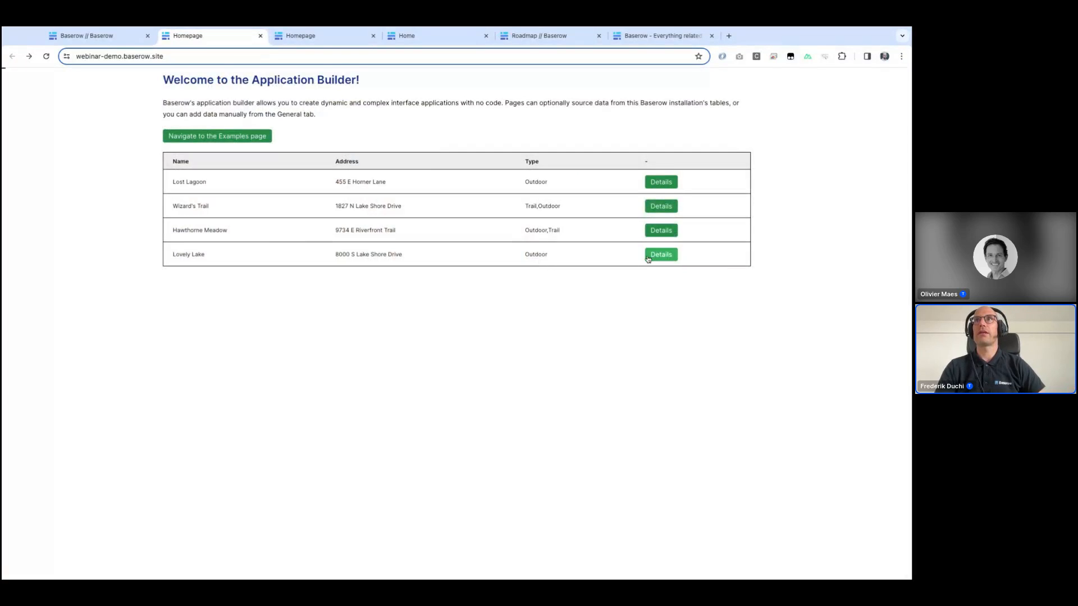
pyautogui.click(648, 257)
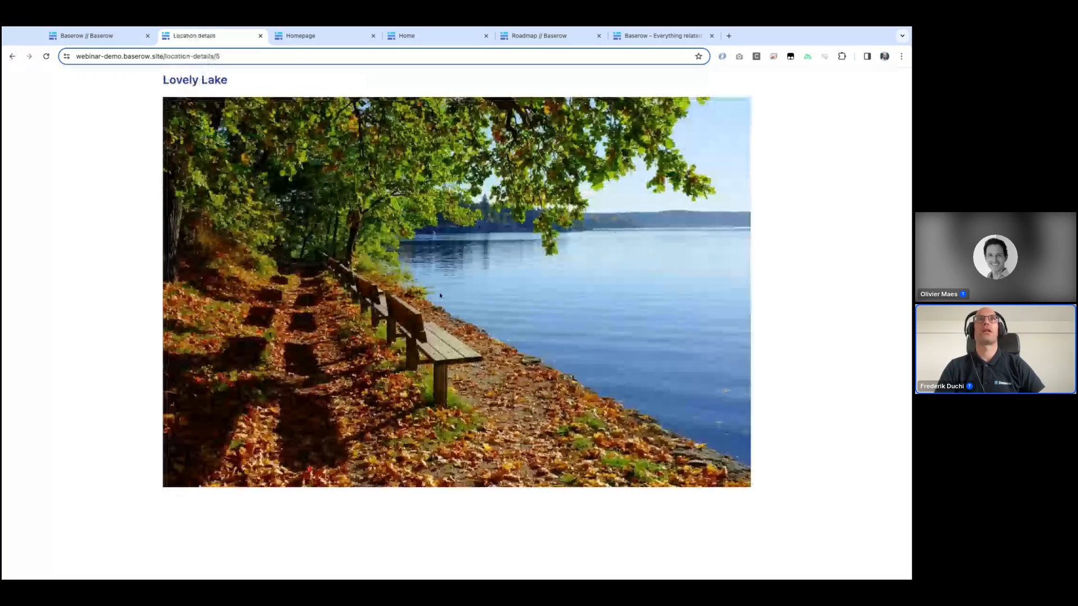
pyautogui.click(10, 57)
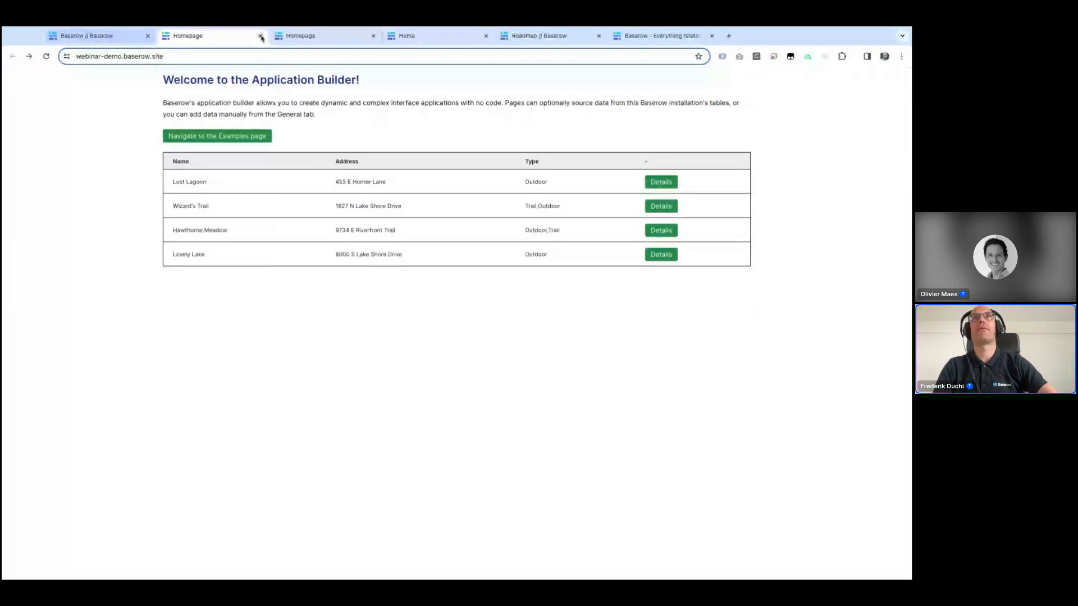
# Step: Examine the Employee application's upcoming events table and the Schedules table's Deficit symbol formula
pyautogui.click(111, 37)
pyautogui.press('Escape')
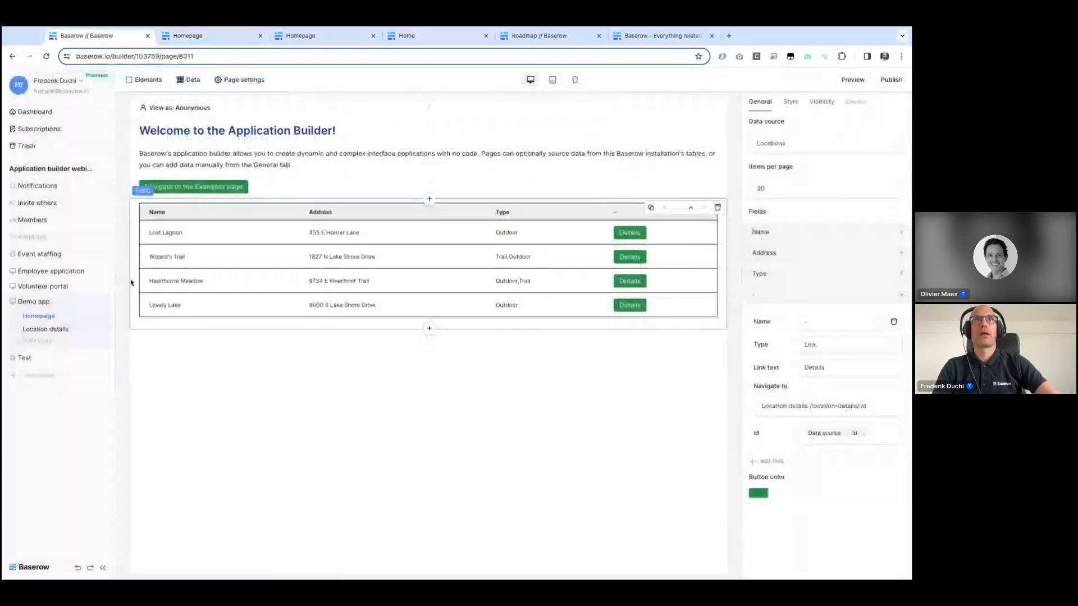
pyautogui.click(39, 288)
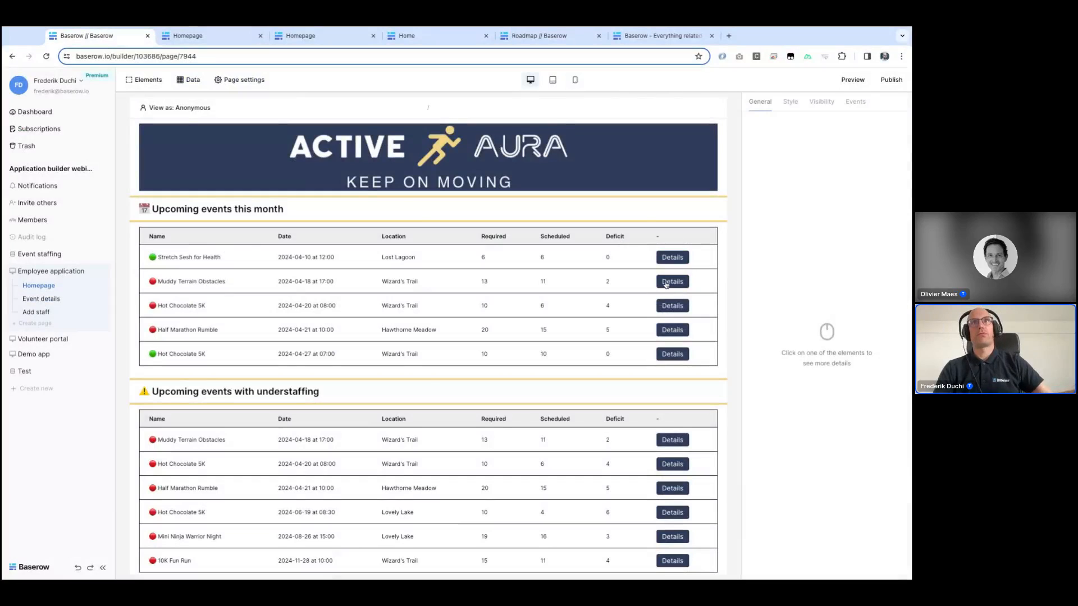
pyautogui.click(666, 284)
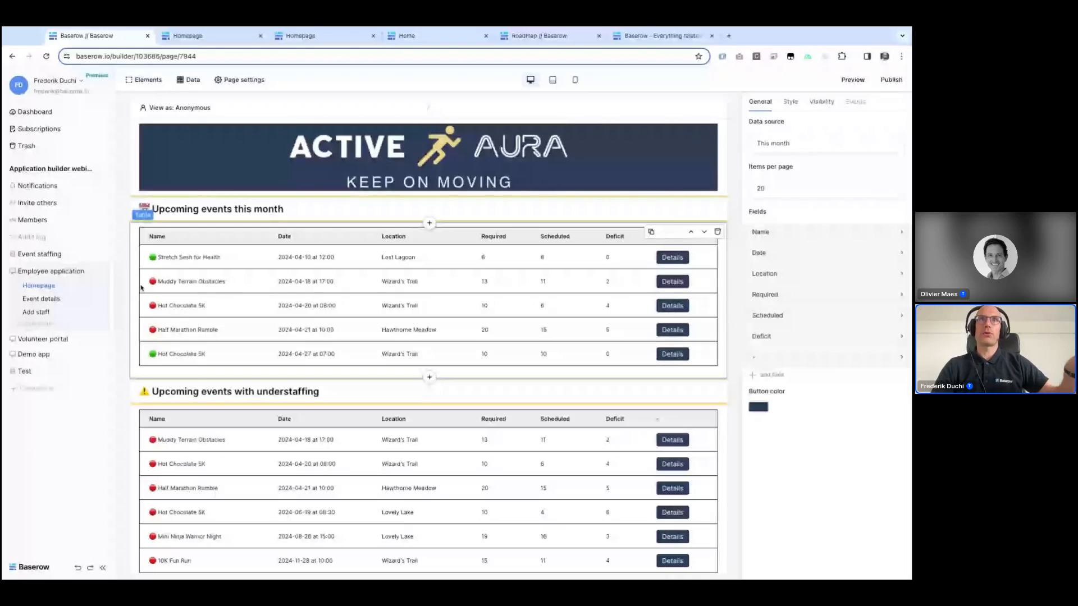
pyautogui.click(40, 254)
pyautogui.click(48, 284)
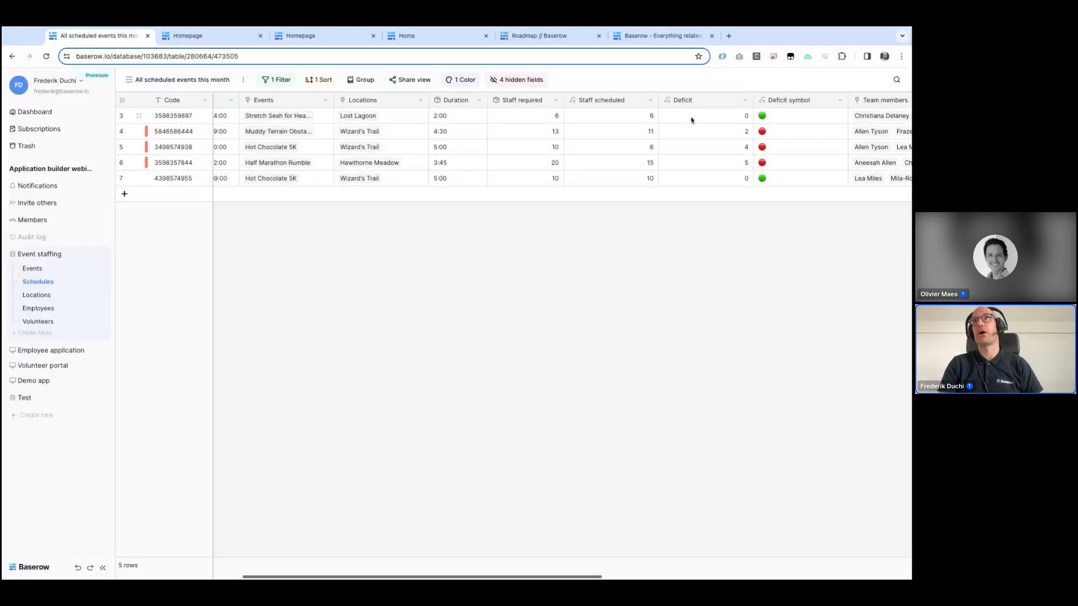
pyautogui.click(840, 100)
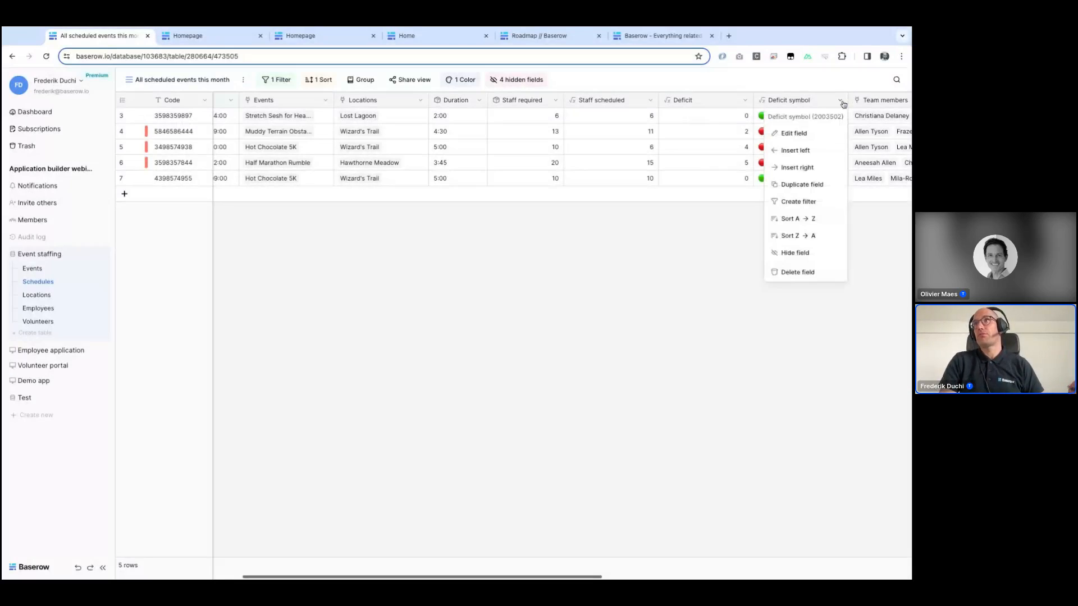
pyautogui.click(818, 135)
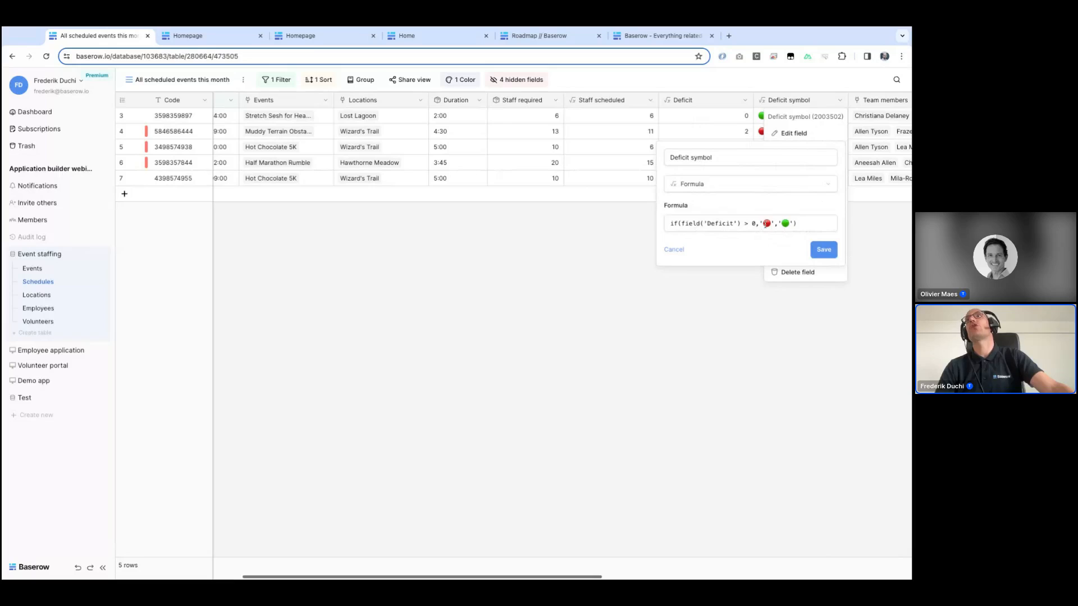
pyautogui.click(874, 237)
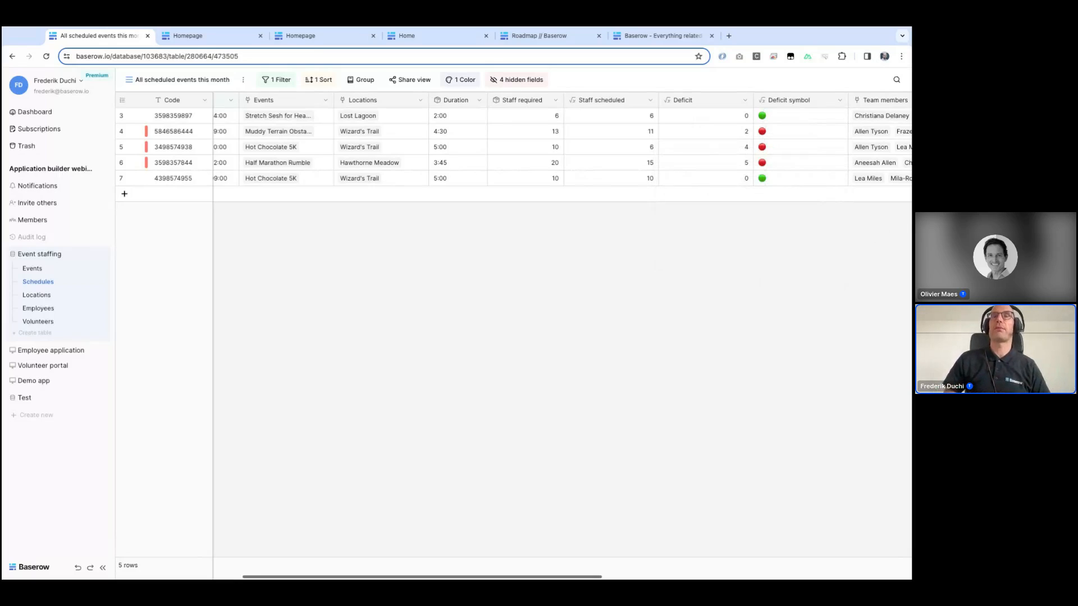
# Step: Append the Duration in parentheses to the Name column value of the Upcoming events this month table
pyautogui.click(69, 354)
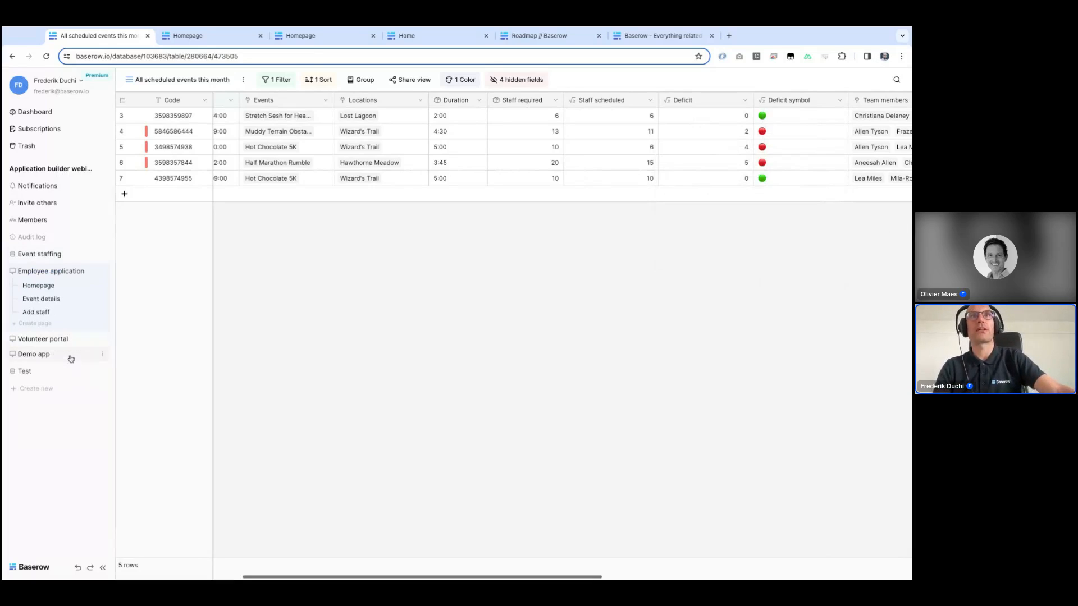
pyautogui.click(32, 286)
pyautogui.click(192, 251)
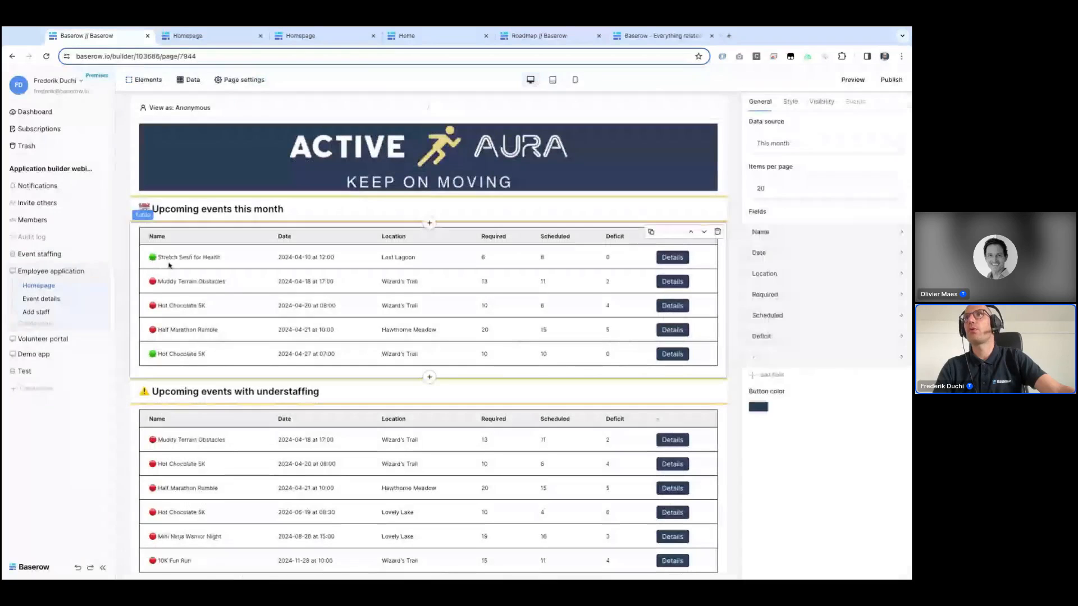
pyautogui.click(798, 230)
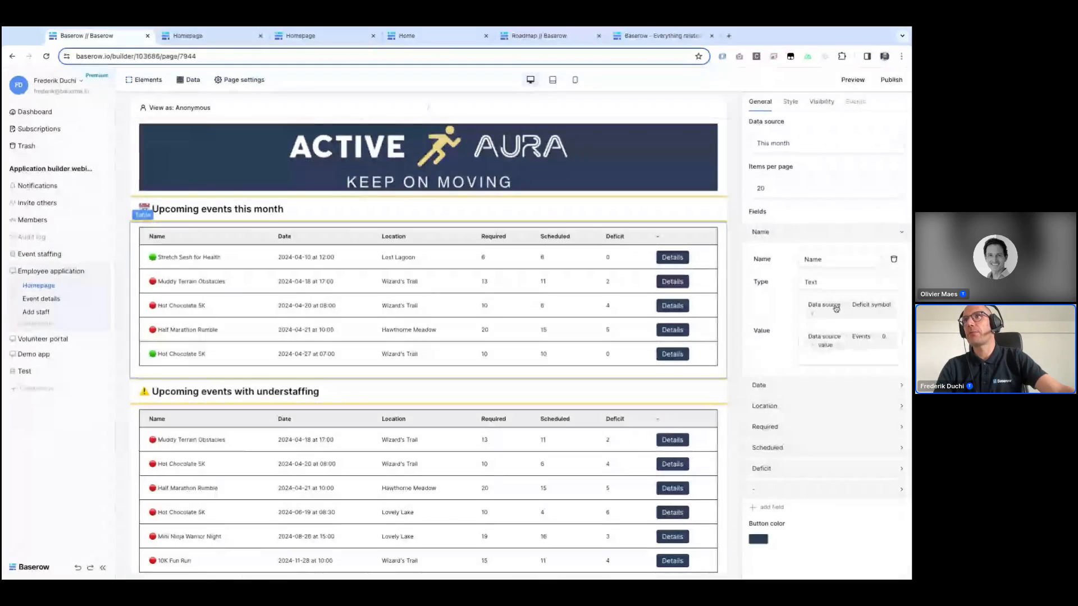
pyautogui.click(864, 313)
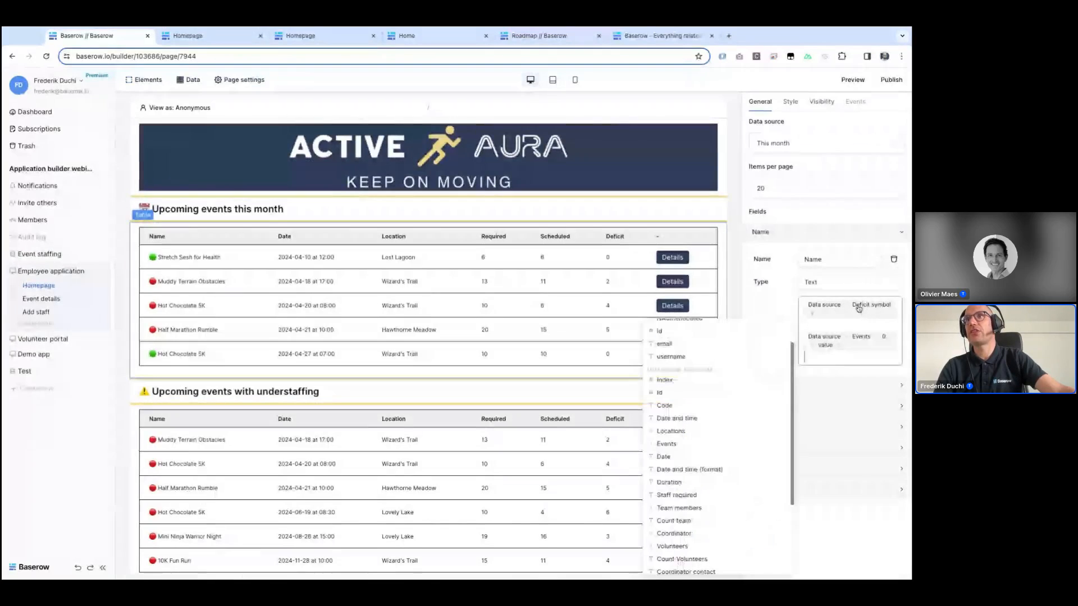
pyautogui.scroll(-5, 715, 461)
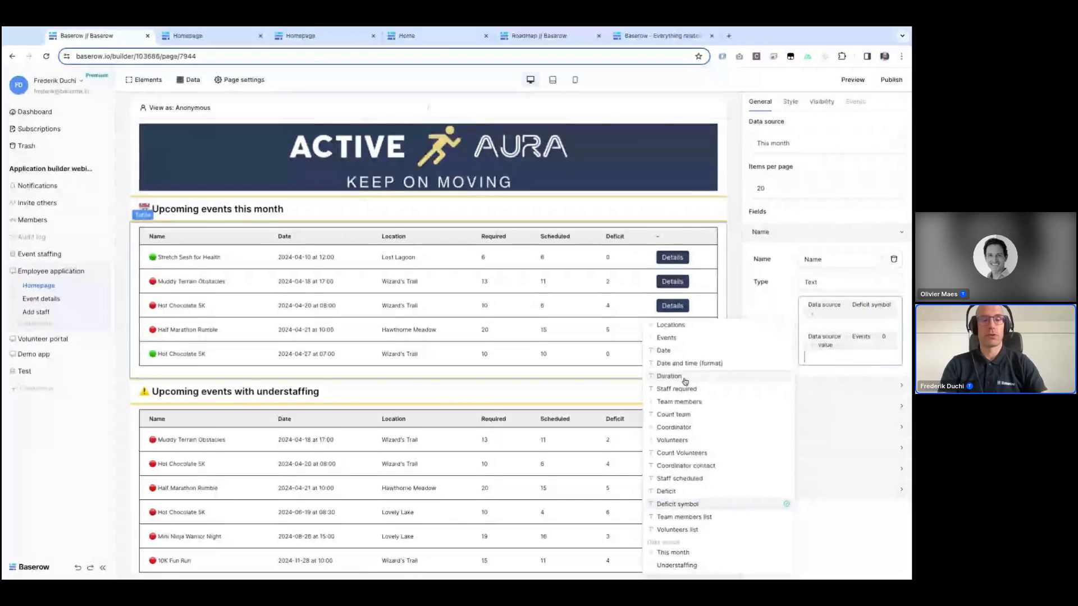
pyautogui.write('(')
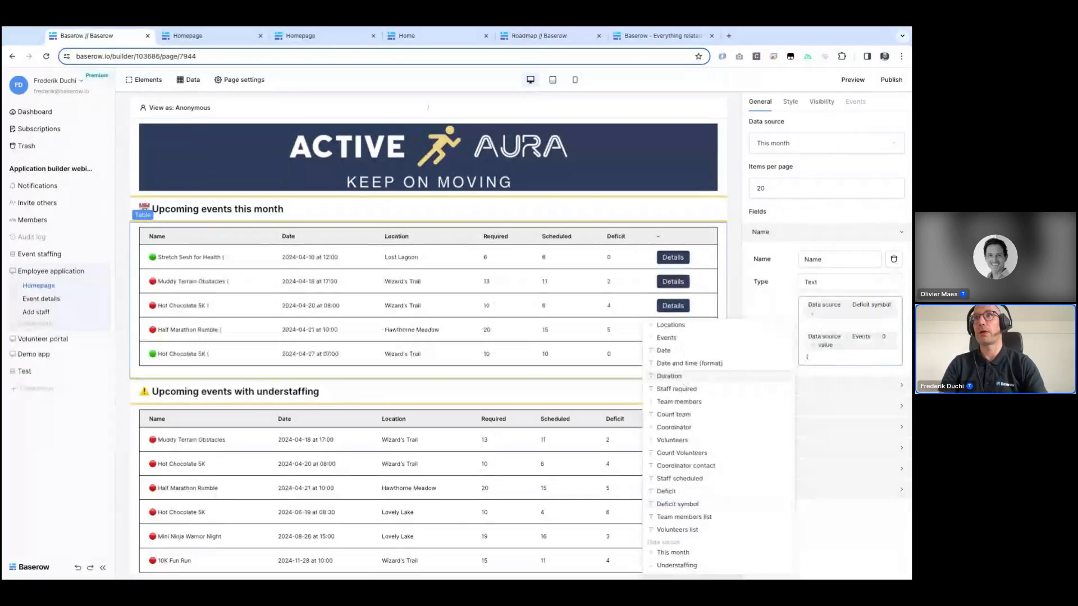
pyautogui.click(674, 379)
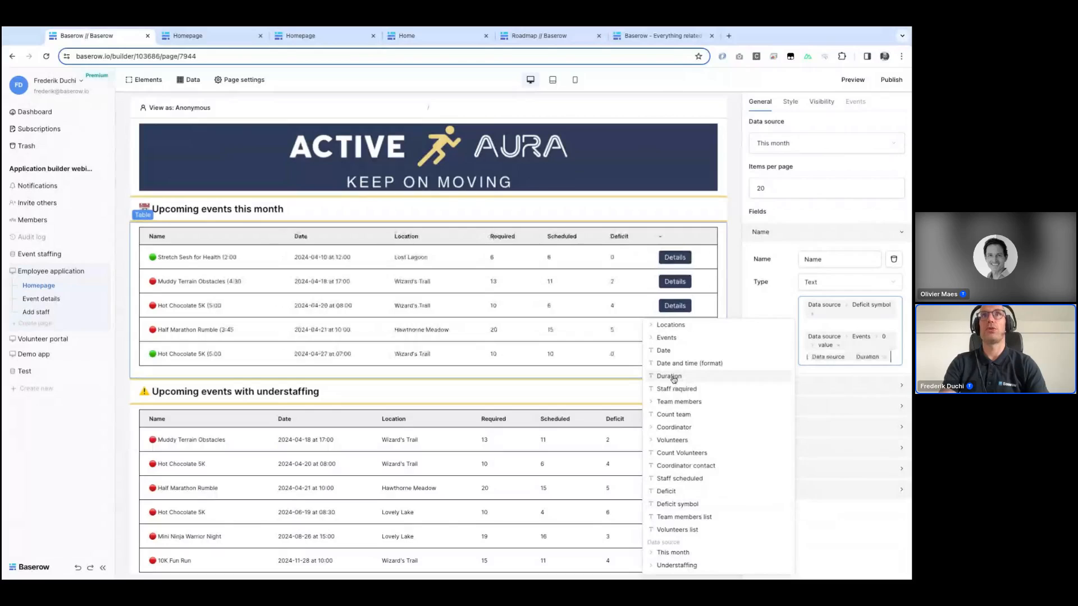
pyautogui.write(')')
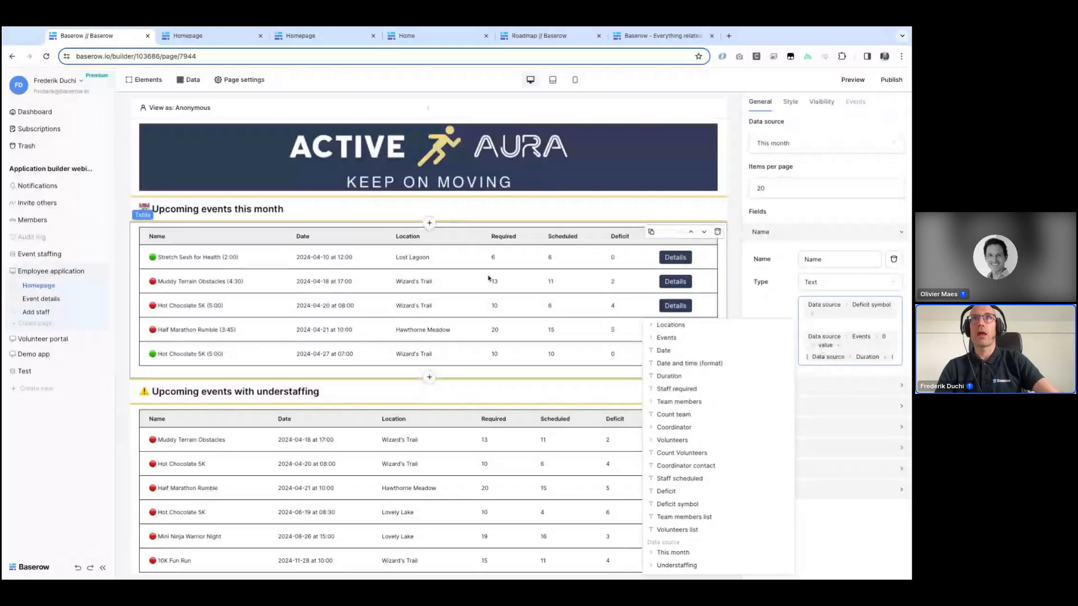
# Step: Examine the Event details page's heading, its data sources and their filters, and the registered volunteers text
pyautogui.scroll(-1, 351, 374)
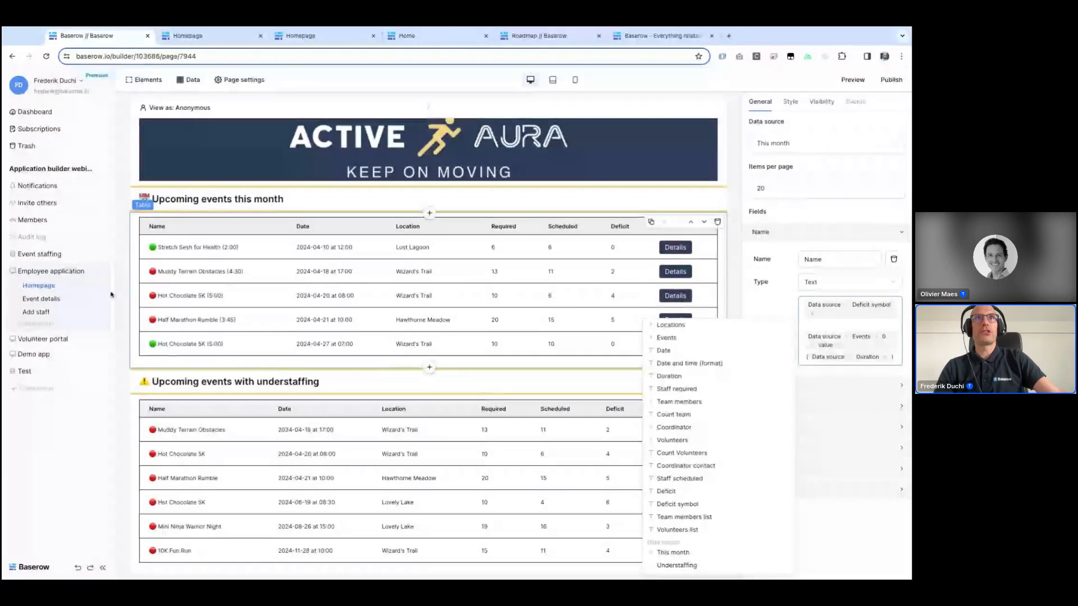
pyautogui.click(35, 297)
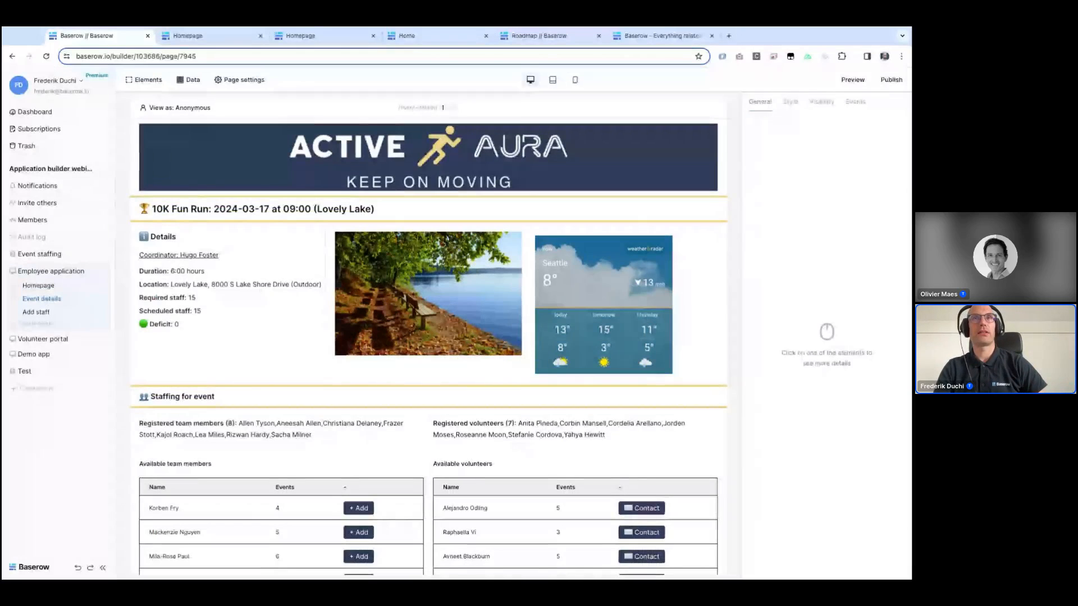
pyautogui.click(235, 213)
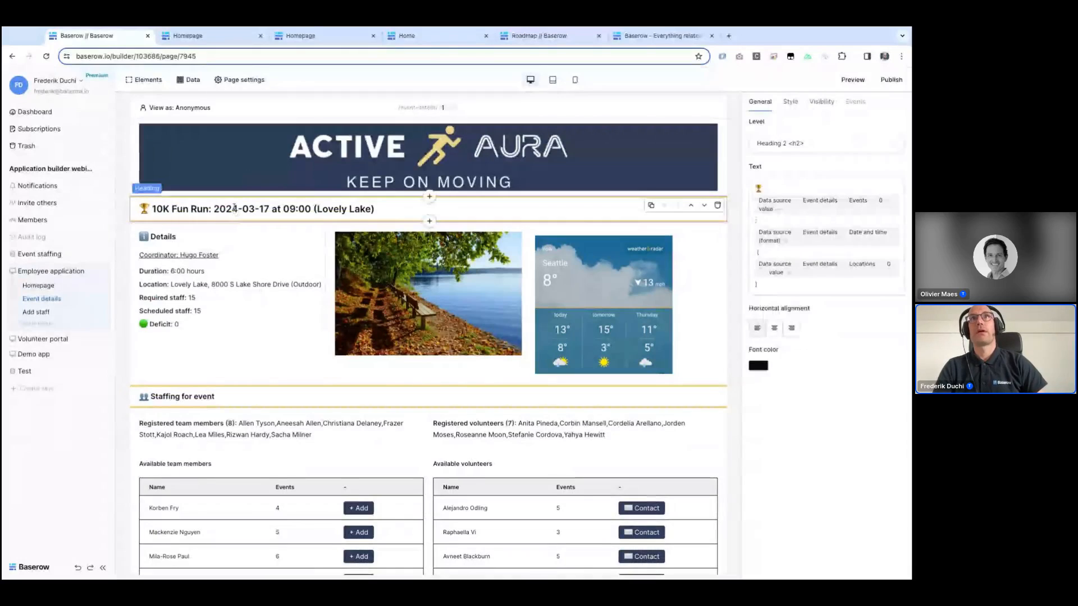
pyautogui.click(187, 82)
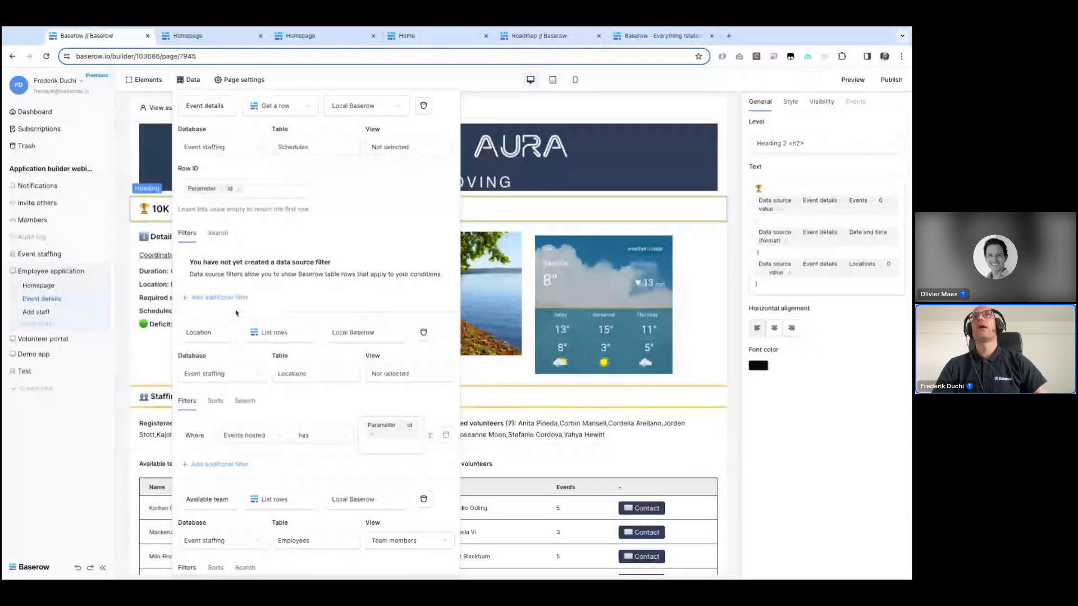
pyautogui.scroll(-1, 236, 312)
pyautogui.scroll(-1, 235, 313)
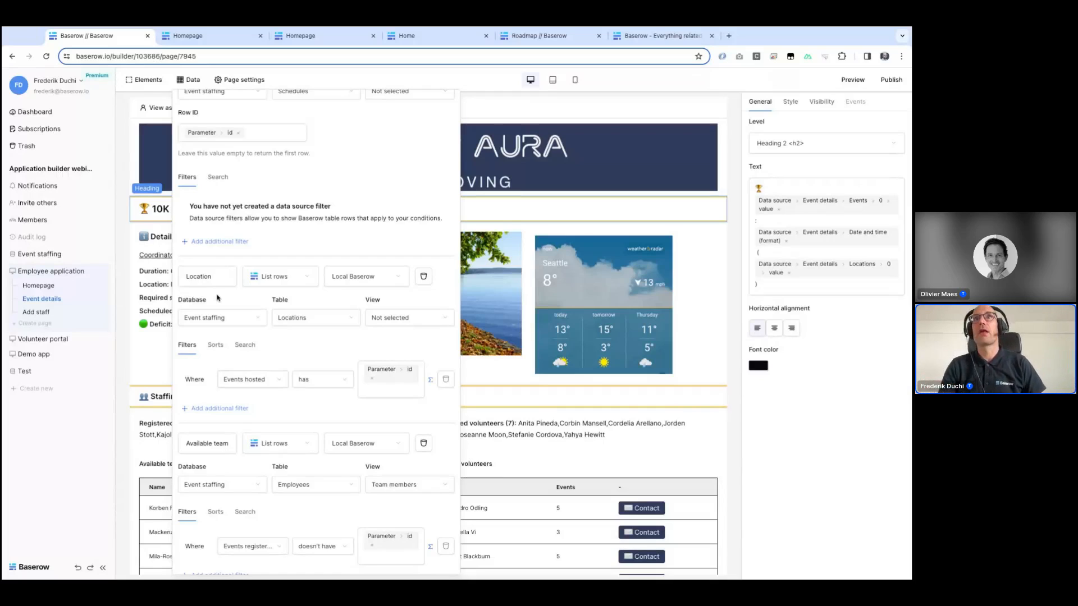
pyautogui.scroll(-1, 269, 366)
pyautogui.scroll(-5, 269, 367)
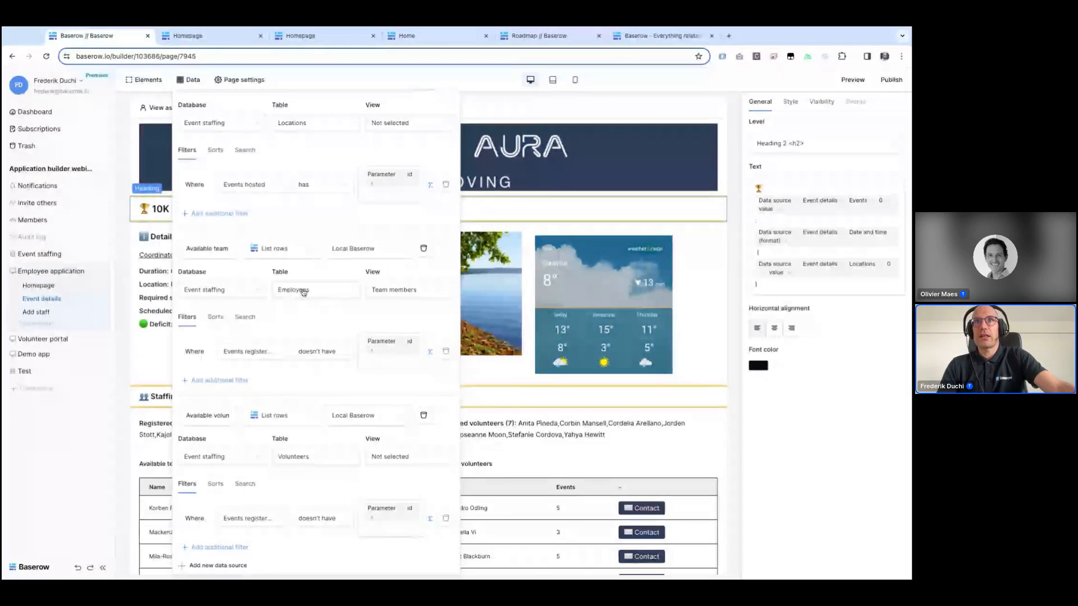
pyautogui.click(239, 357)
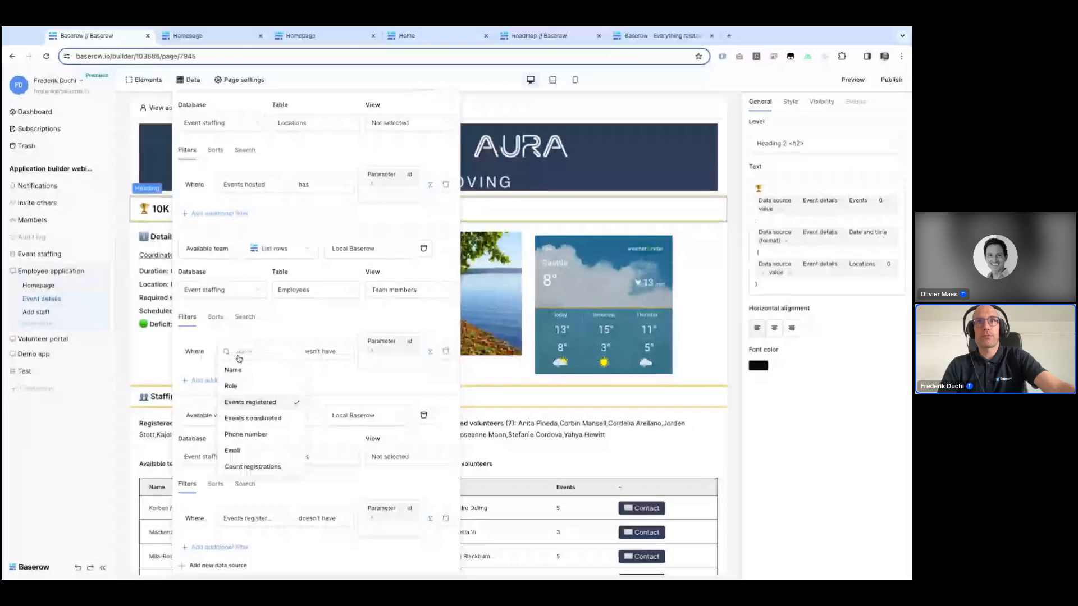
pyautogui.click(249, 407)
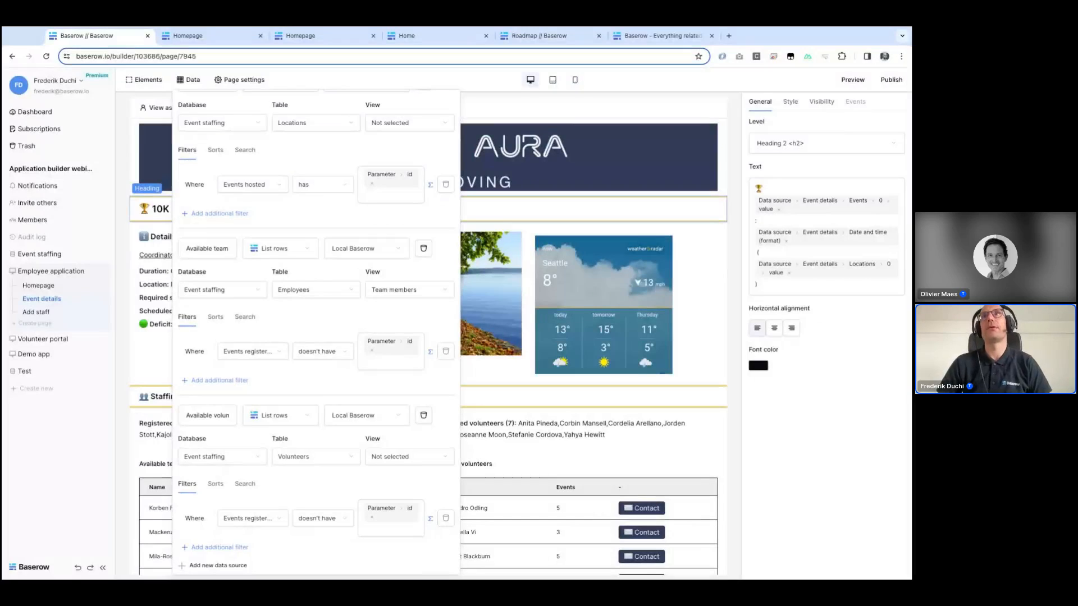
pyautogui.click(669, 431)
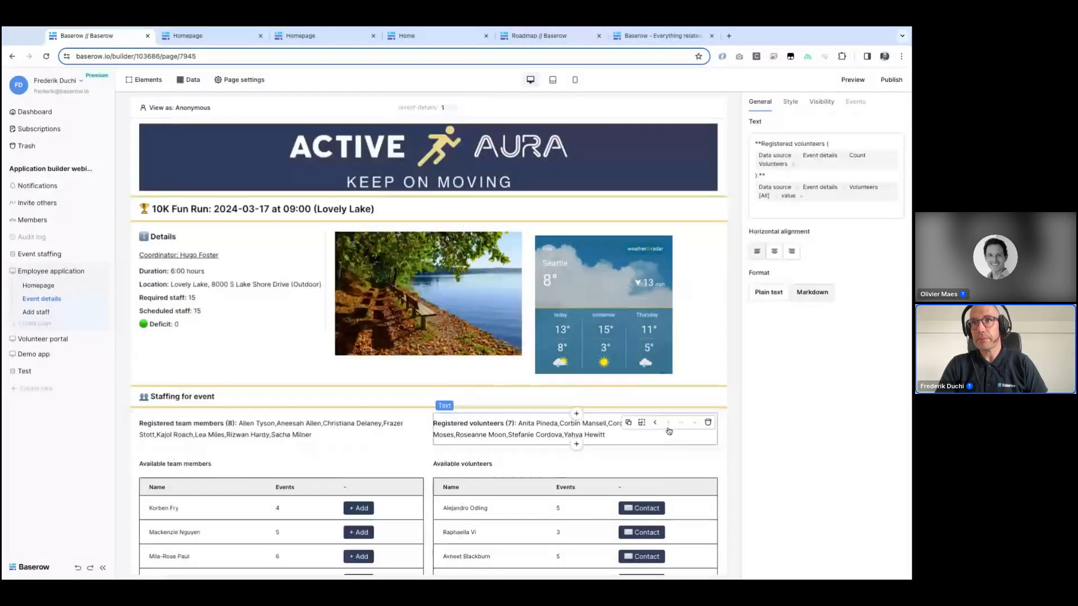
# Step: Inspect the Coordinator link element's text and mailto destination settings on the Event details page
pyautogui.scroll(-2, 669, 432)
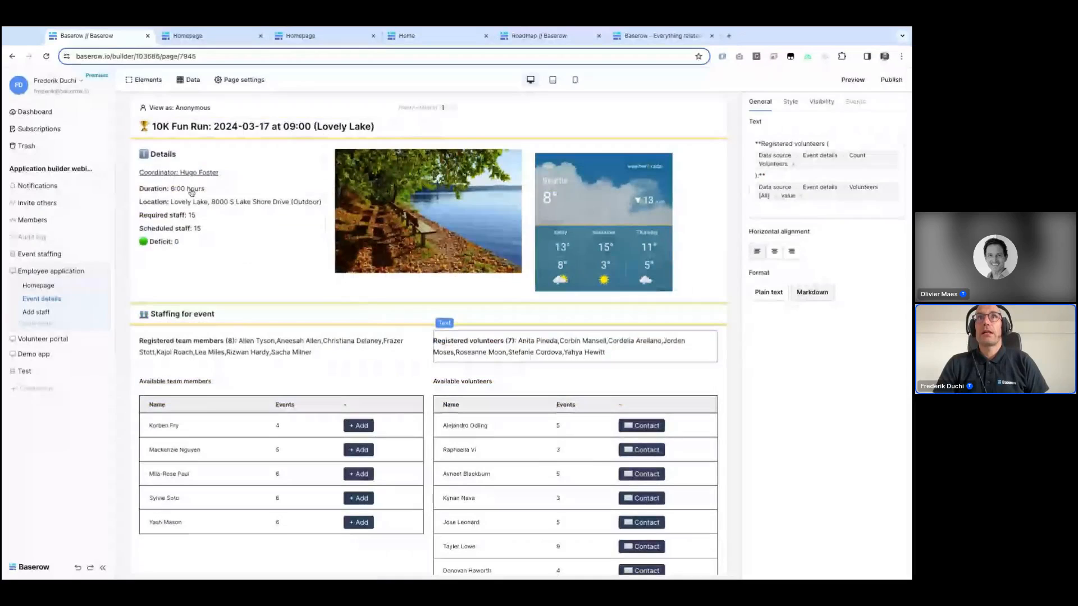
pyautogui.click(157, 171)
pyautogui.scroll(2, 158, 171)
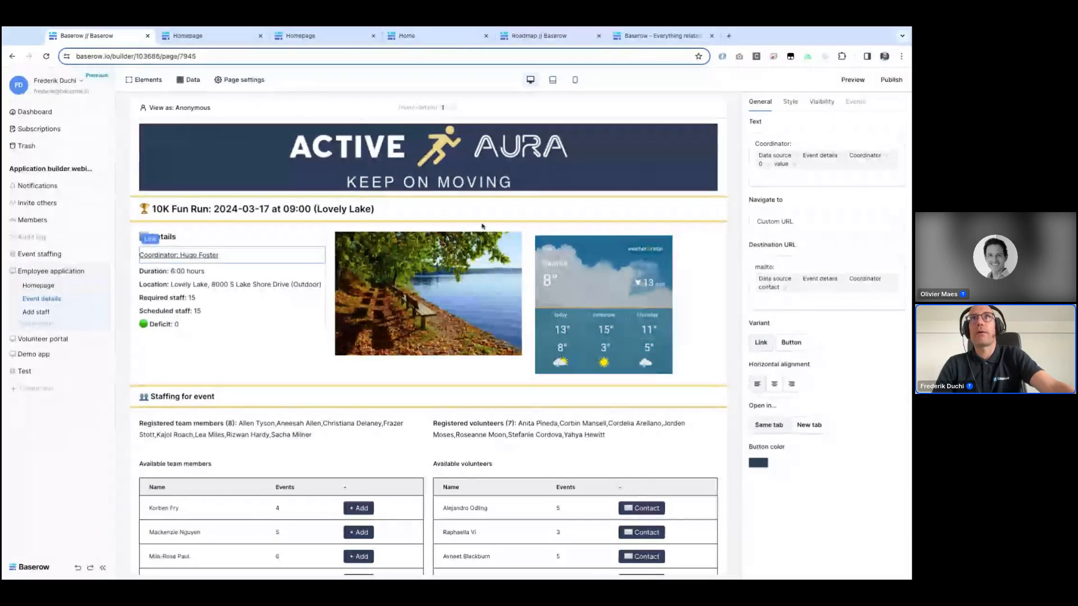
# Step: Open the published Employee application and view the Stretch Sesh for Health event's details page
pyautogui.click(208, 40)
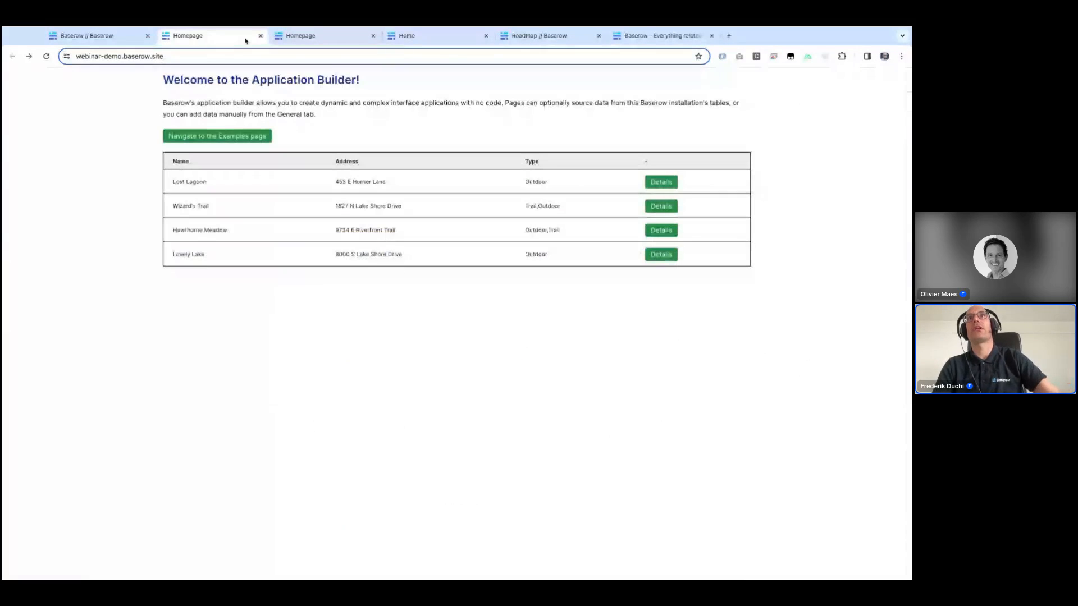
pyautogui.click(313, 34)
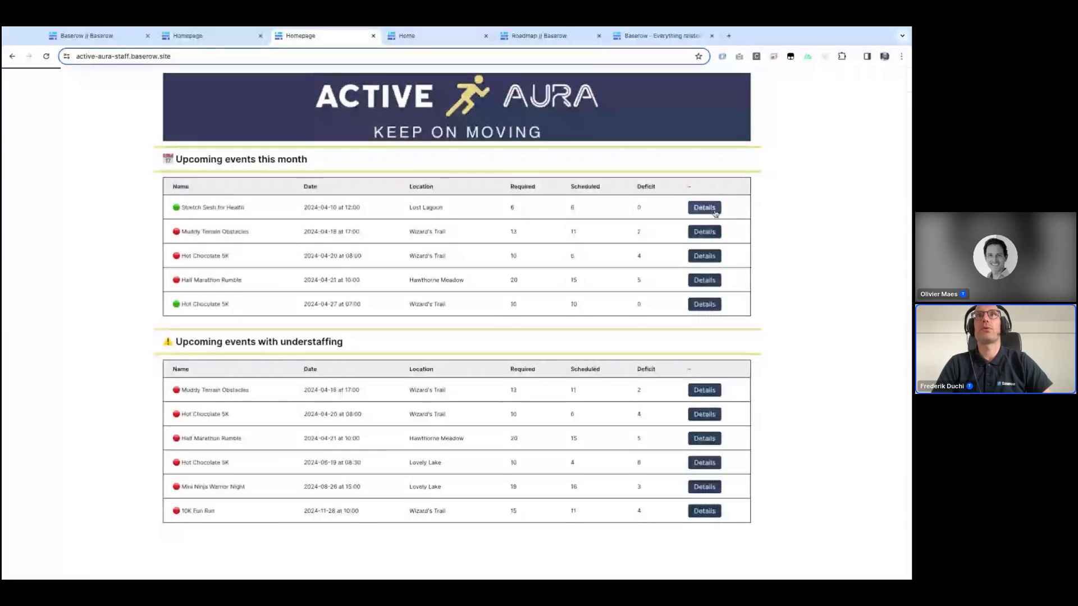
pyautogui.click(705, 208)
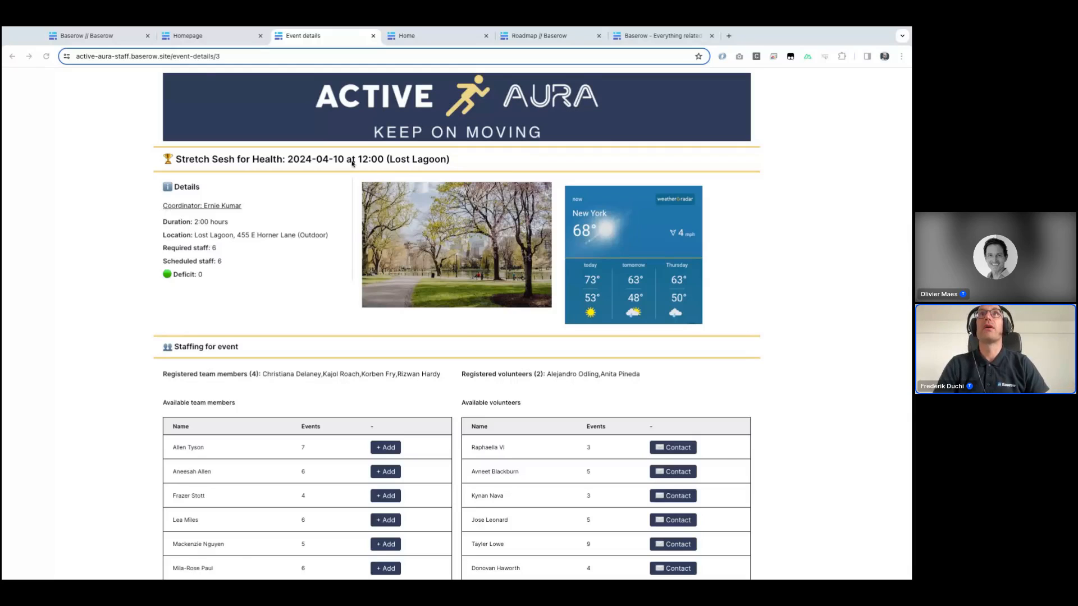
# Step: Return to the builder and inspect the weather iframe's embed code on the Event details page
pyautogui.click(188, 40)
pyautogui.click(113, 40)
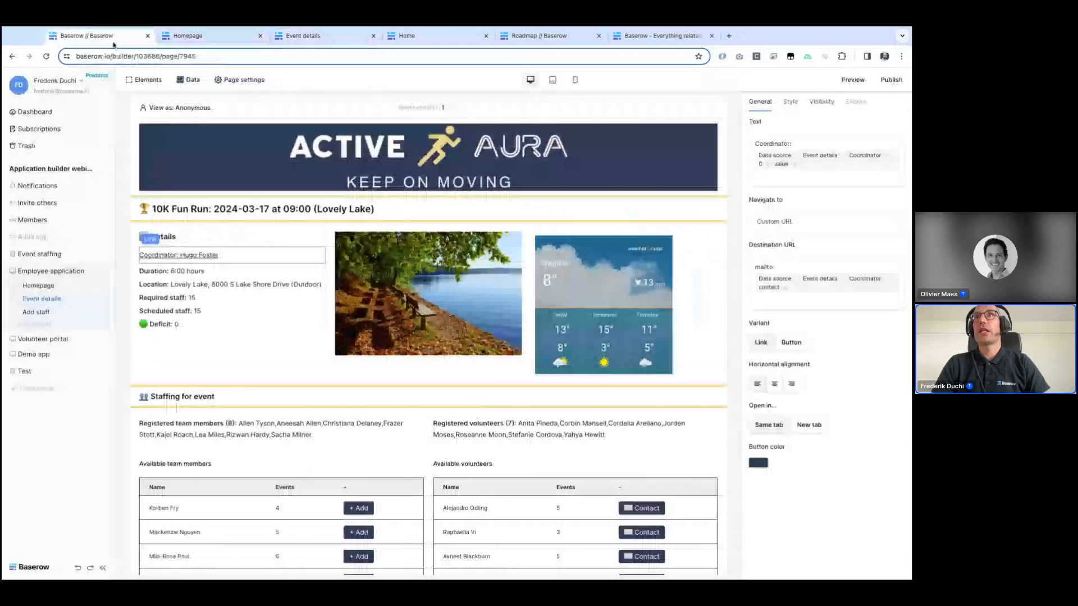
pyautogui.click(626, 292)
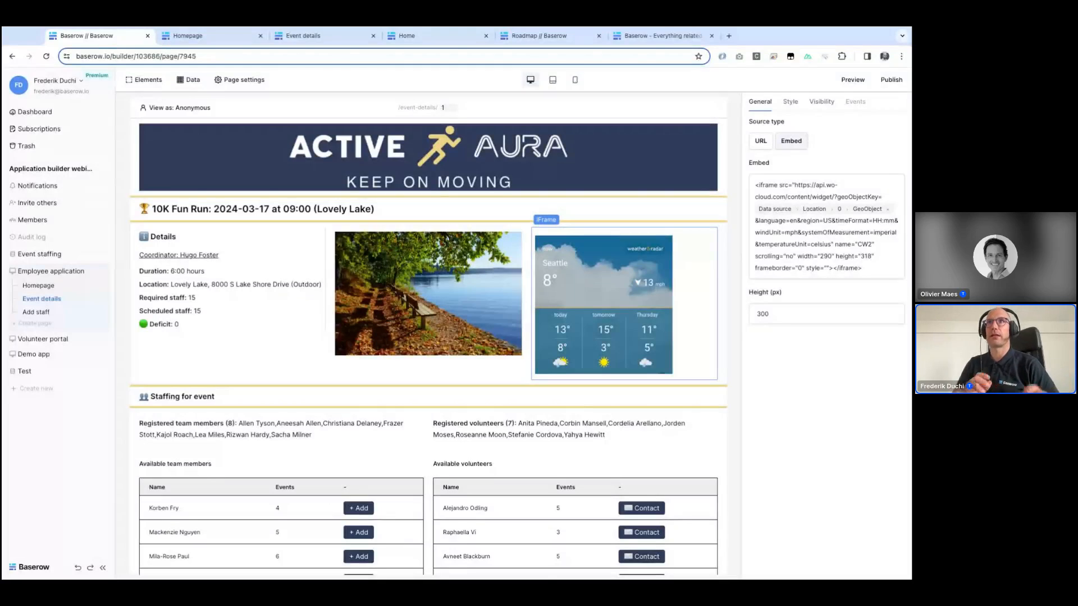
# Step: Open the ESG portal site in a new tab, browse its actions timeline and Reduce carbon emissions target, then close it
pyautogui.click(729, 36)
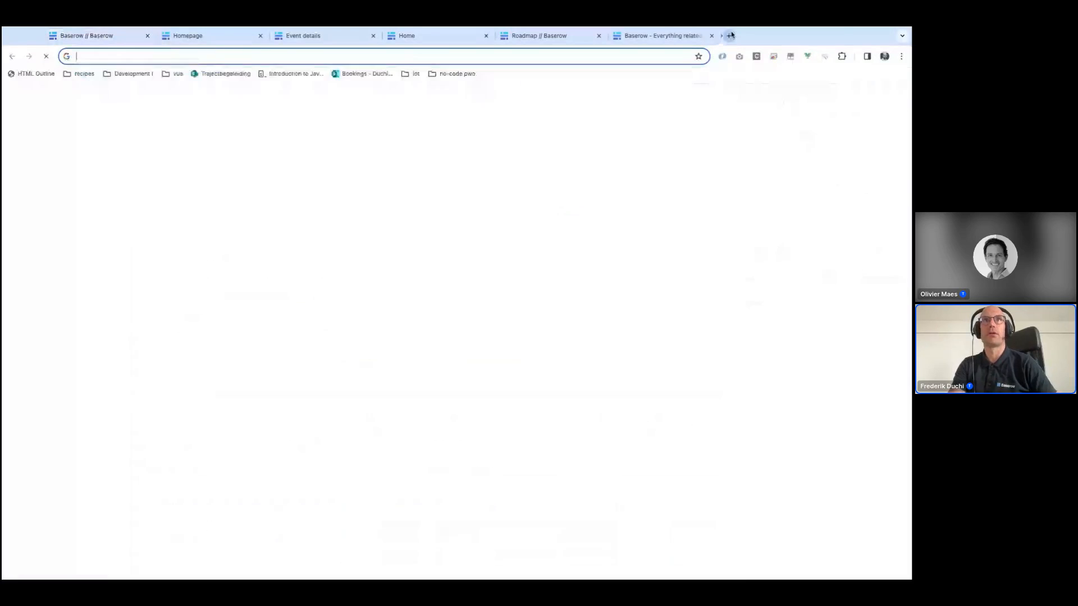
pyautogui.write('esgportal.baserow.site')
pyautogui.press('Return')
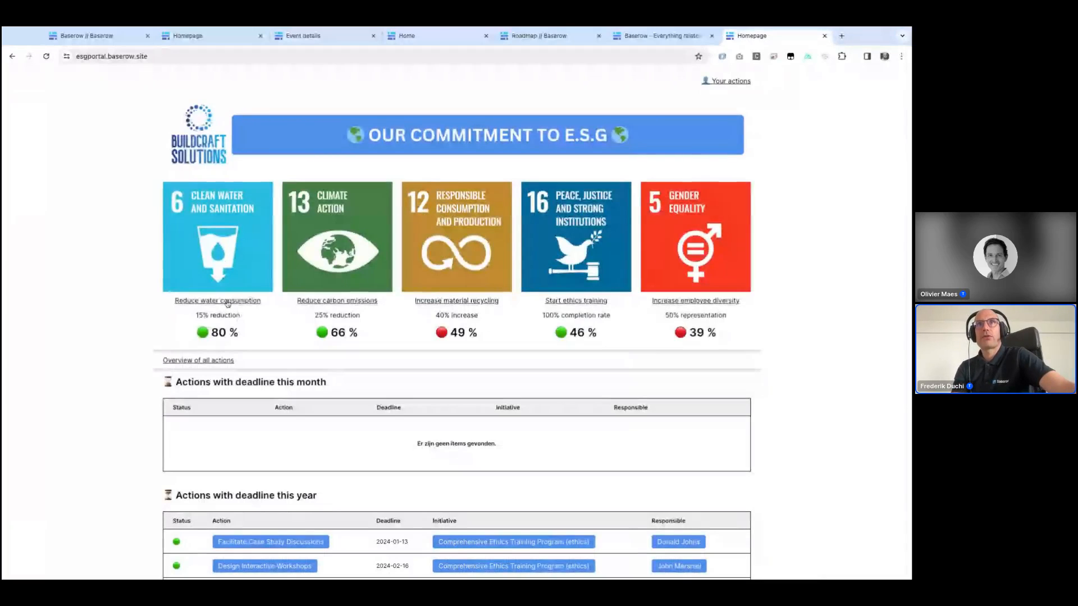
pyautogui.click(195, 362)
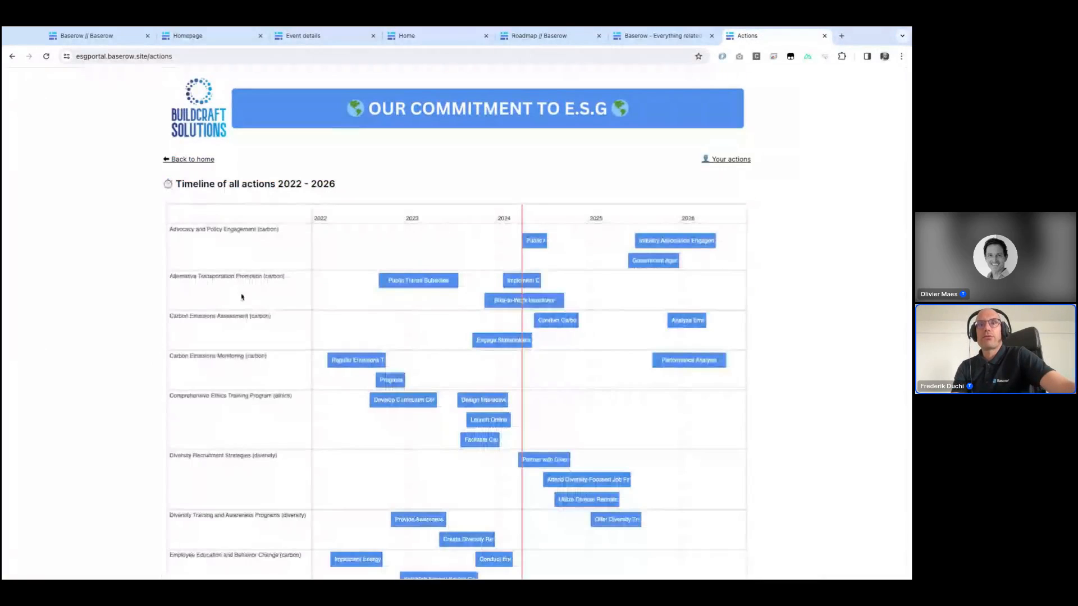
pyautogui.scroll(-3, 209, 350)
pyautogui.scroll(3, 209, 350)
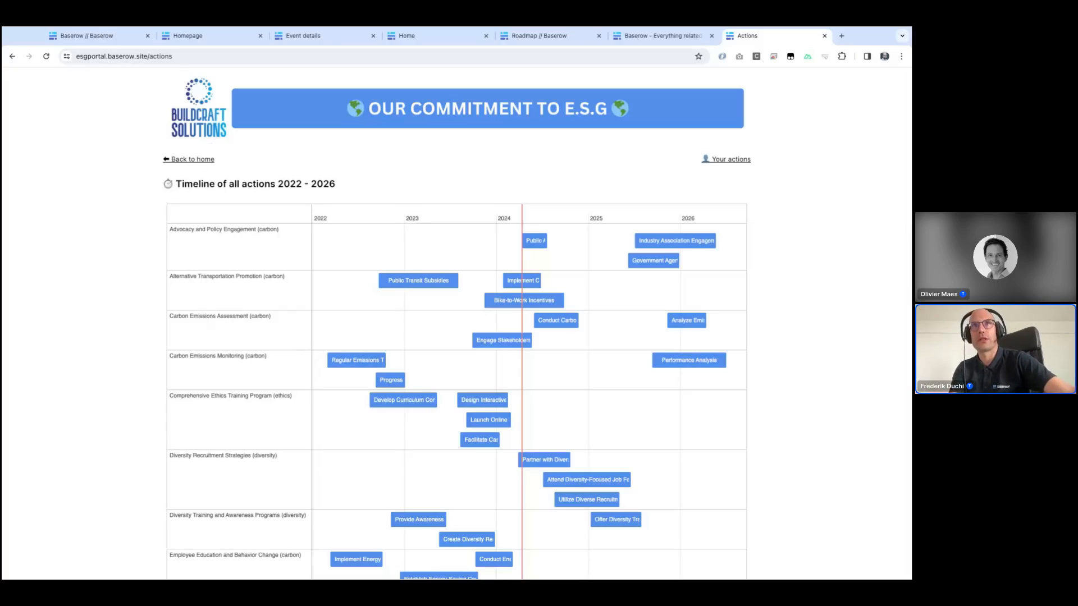
pyautogui.click(193, 159)
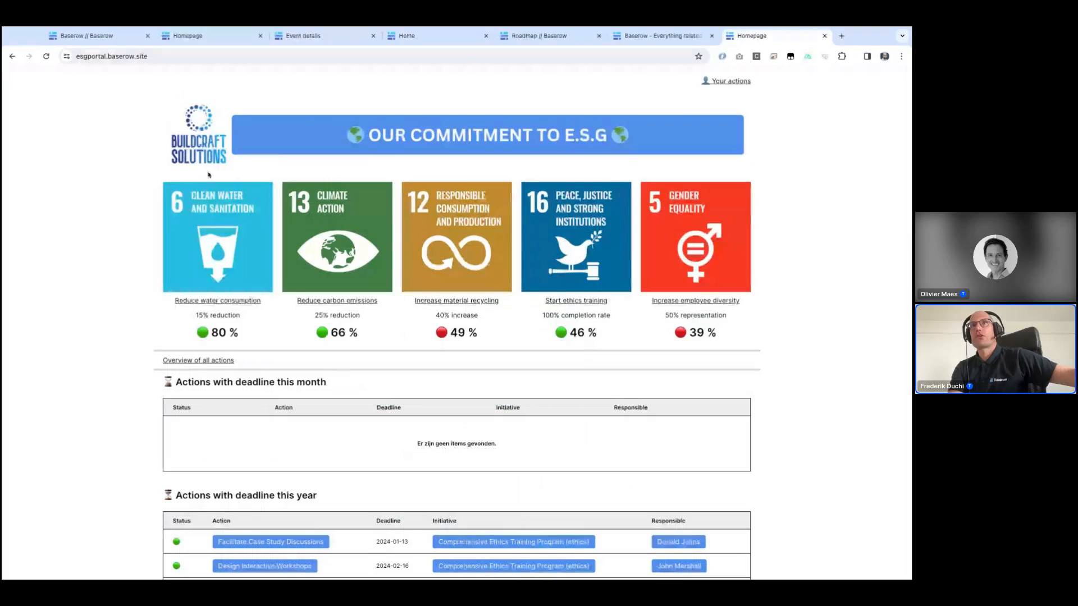
pyautogui.click(324, 302)
pyautogui.scroll(-5, 323, 304)
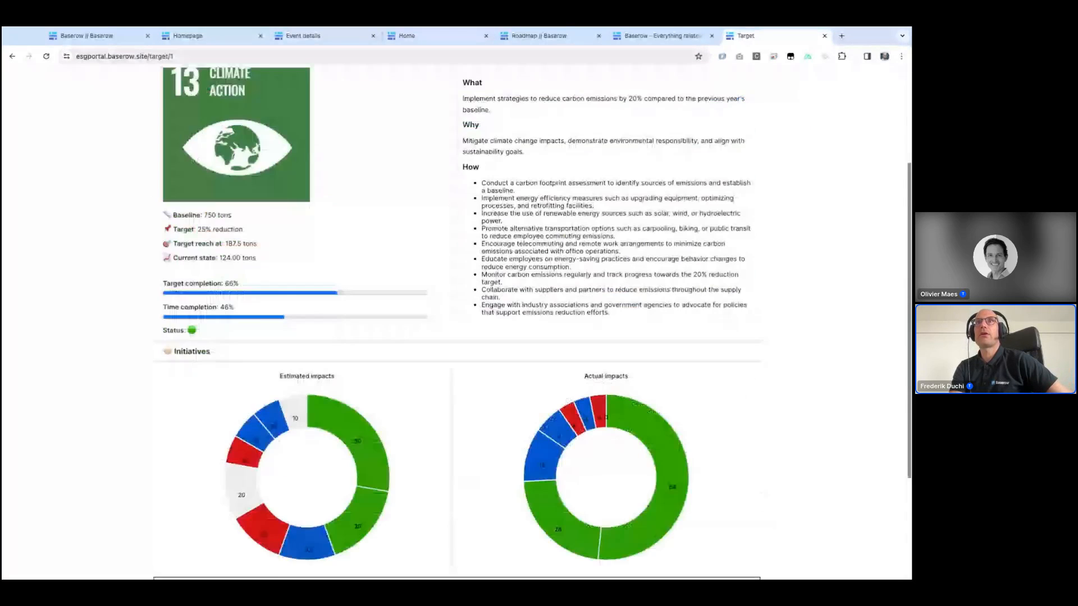
pyautogui.moveTo(233, 329)
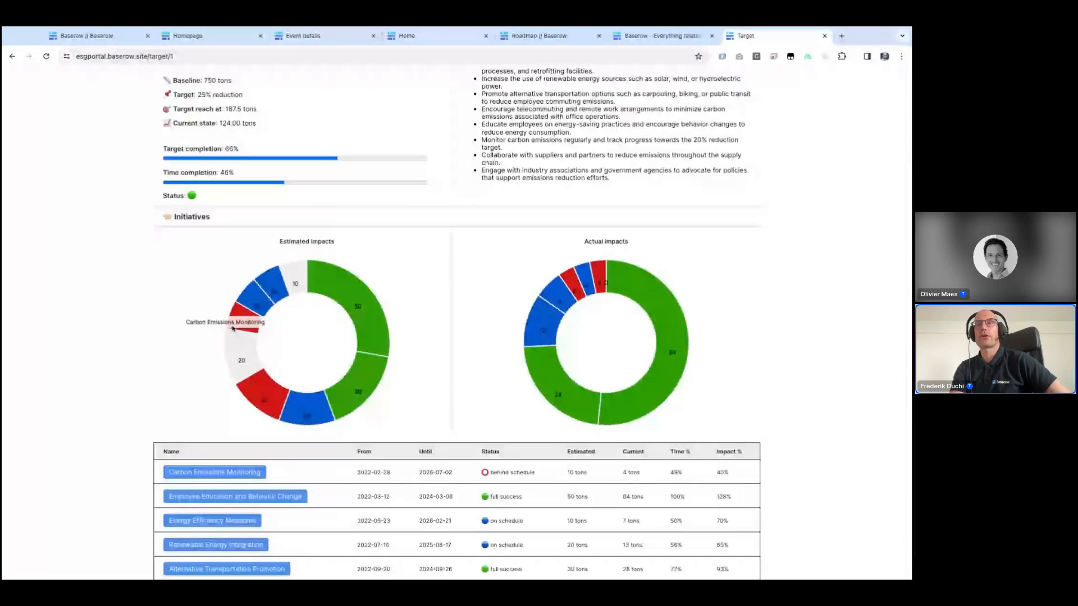
pyautogui.moveTo(302, 400)
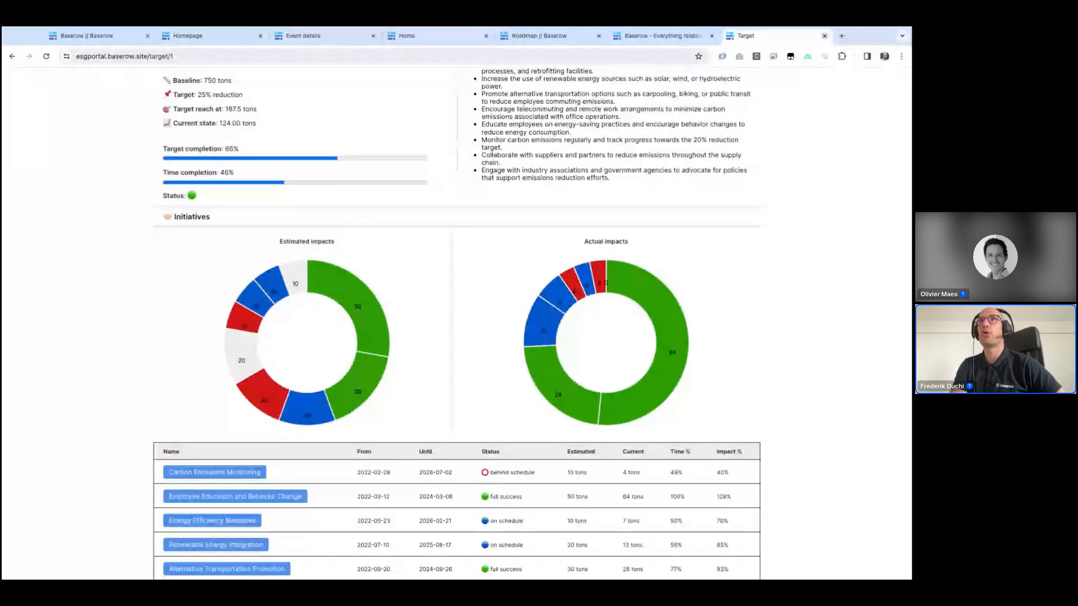
pyautogui.hotkey('ctrl', 'w')
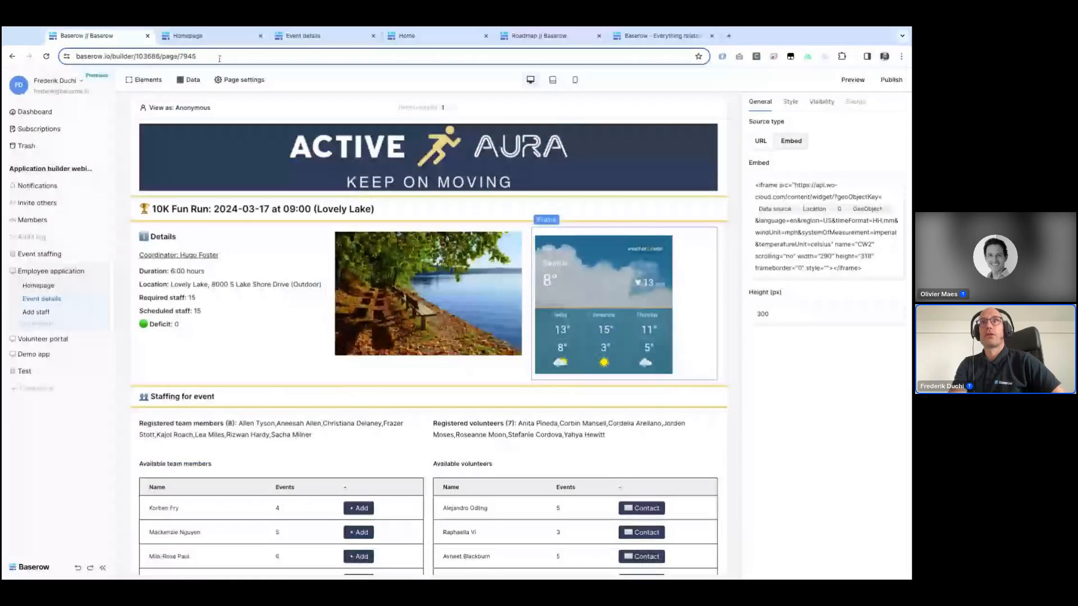
# Step: Try switching the Registered team members text's Team members field from value to id, then back to value
pyautogui.scroll(-3, 285, 257)
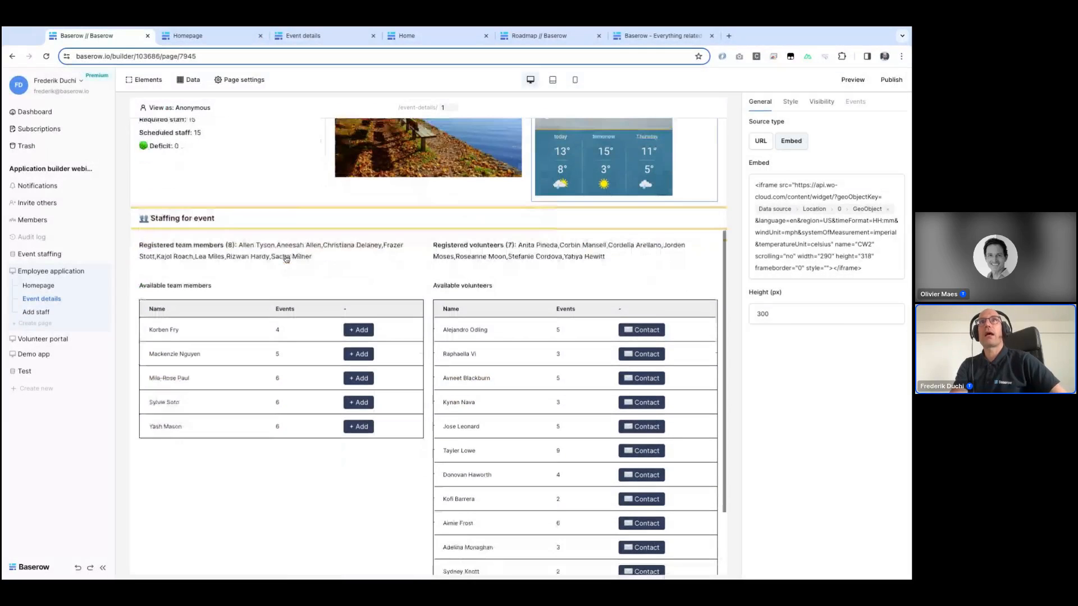
pyautogui.scroll(1, 226, 253)
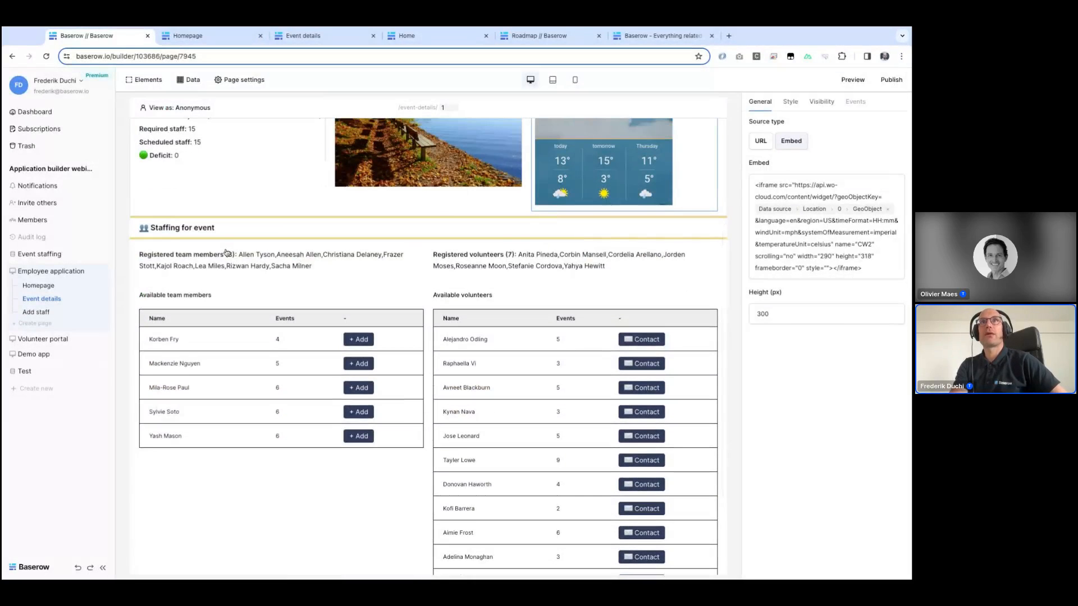
pyautogui.click(167, 263)
pyautogui.scroll(2, 166, 264)
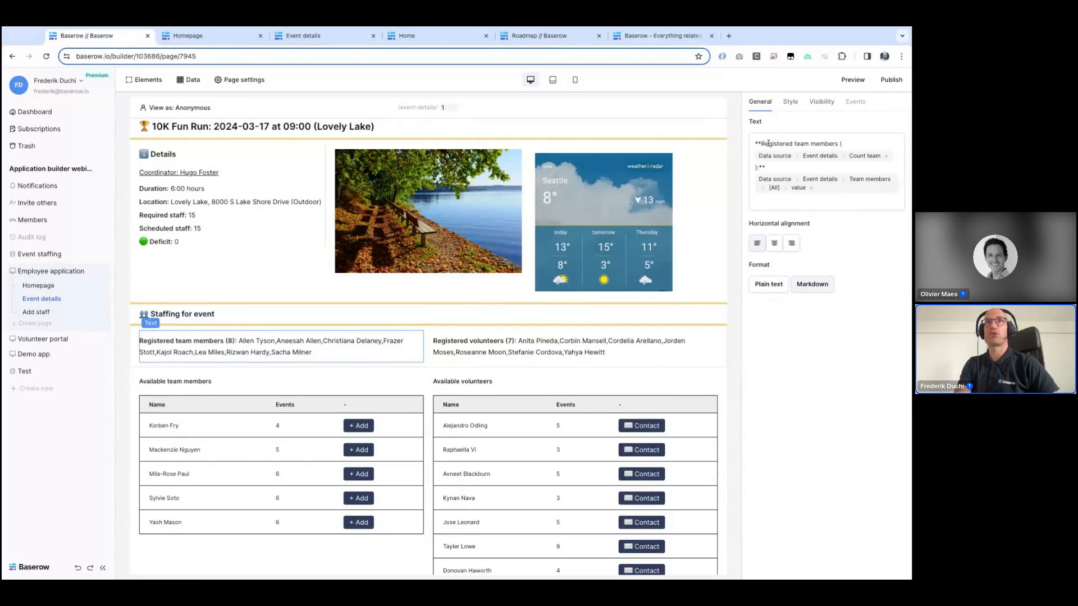
pyautogui.click(851, 157)
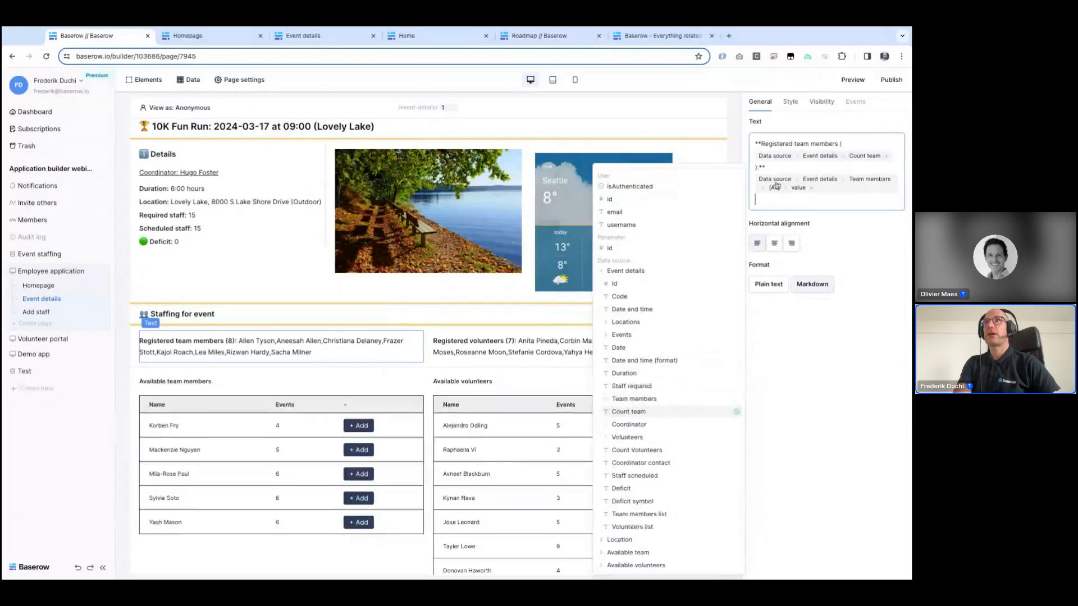
pyautogui.click(880, 188)
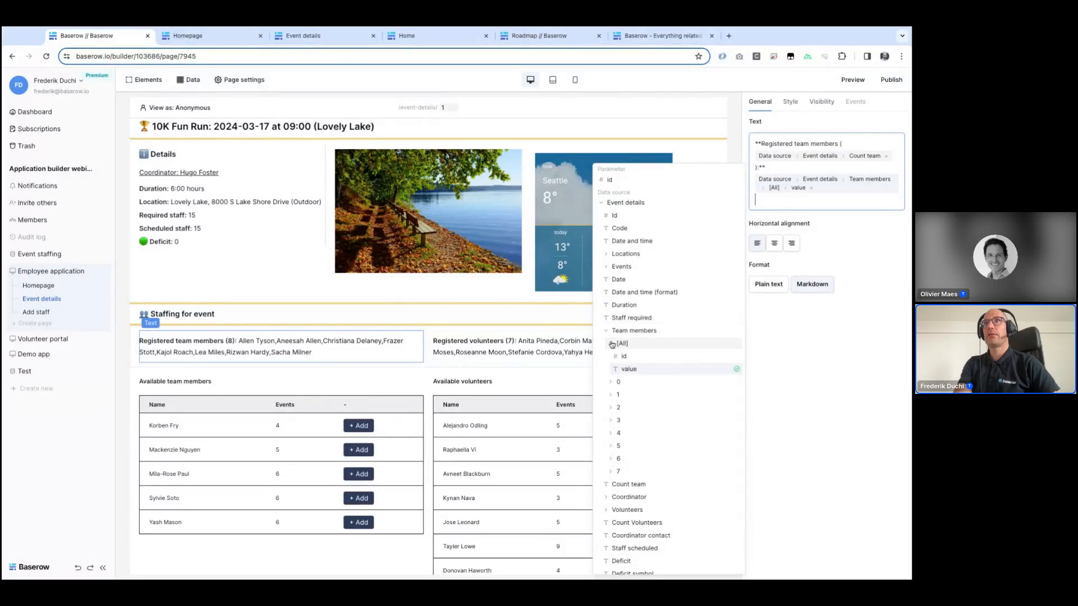
pyautogui.click(623, 356)
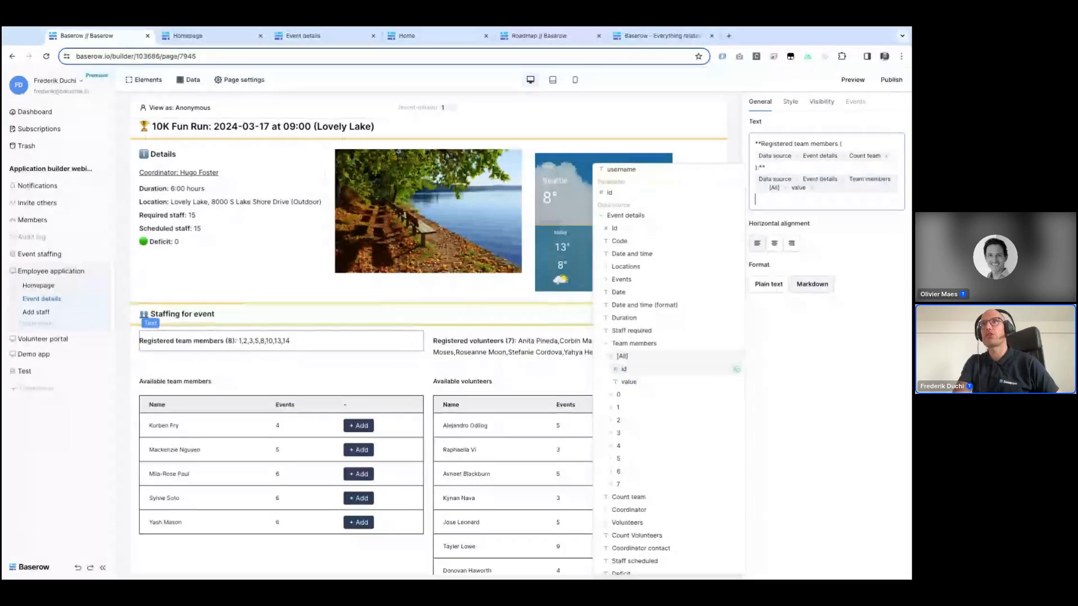
pyautogui.click(628, 381)
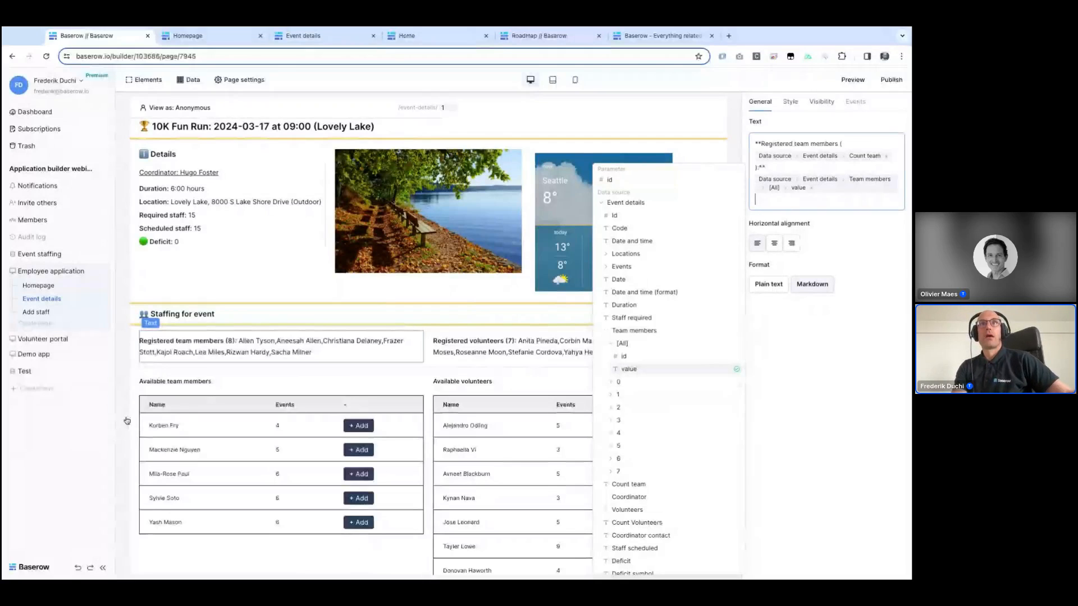
# Step: Inspect the Available team members table, the location image, and the image's parent columns layout
pyautogui.click(186, 416)
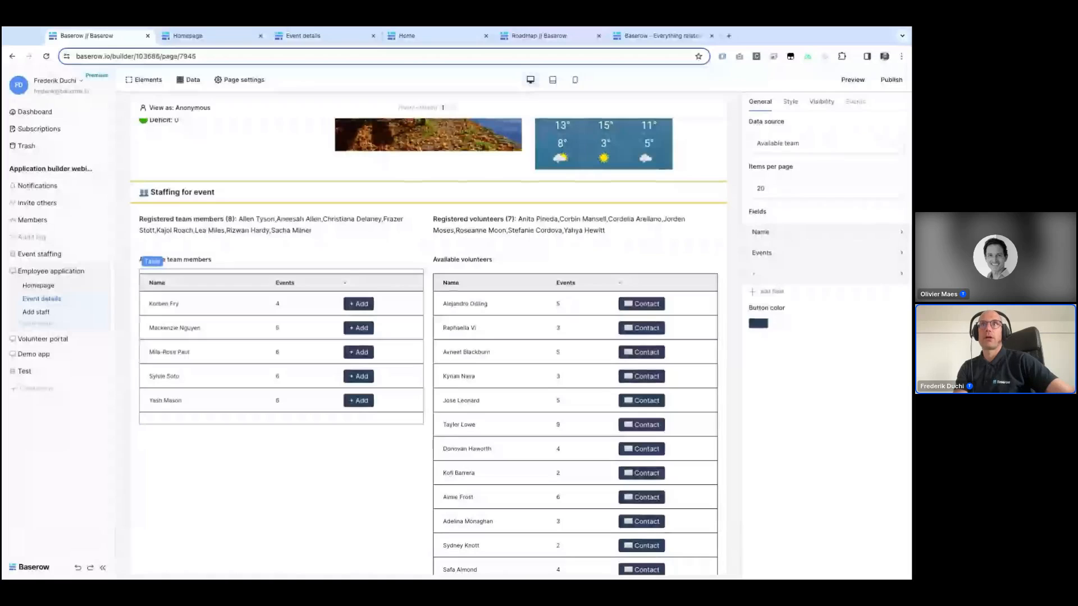
pyautogui.scroll(4, 336, 232)
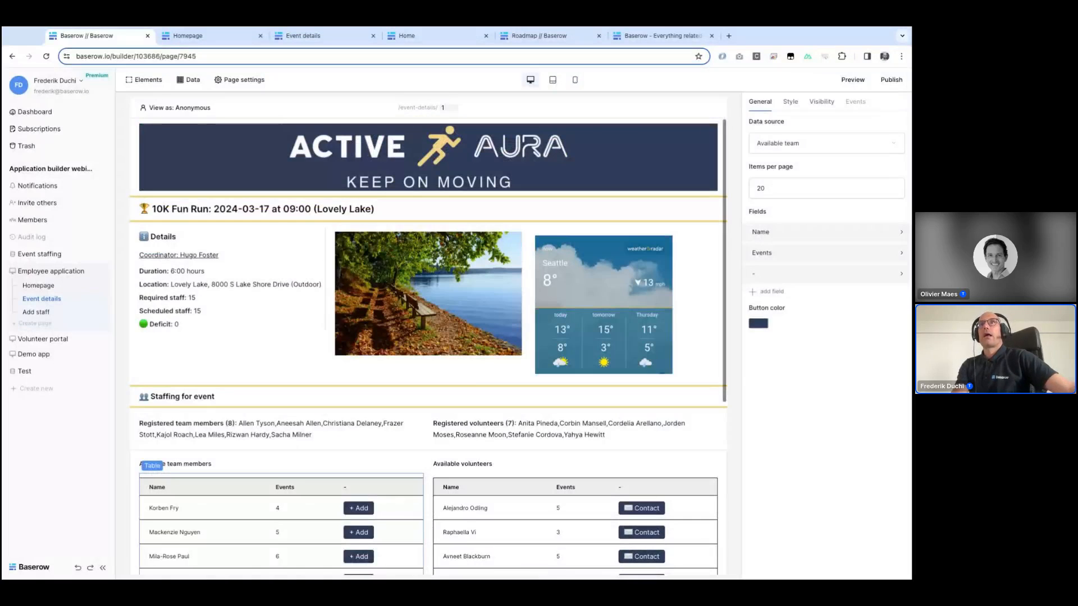
pyautogui.click(337, 235)
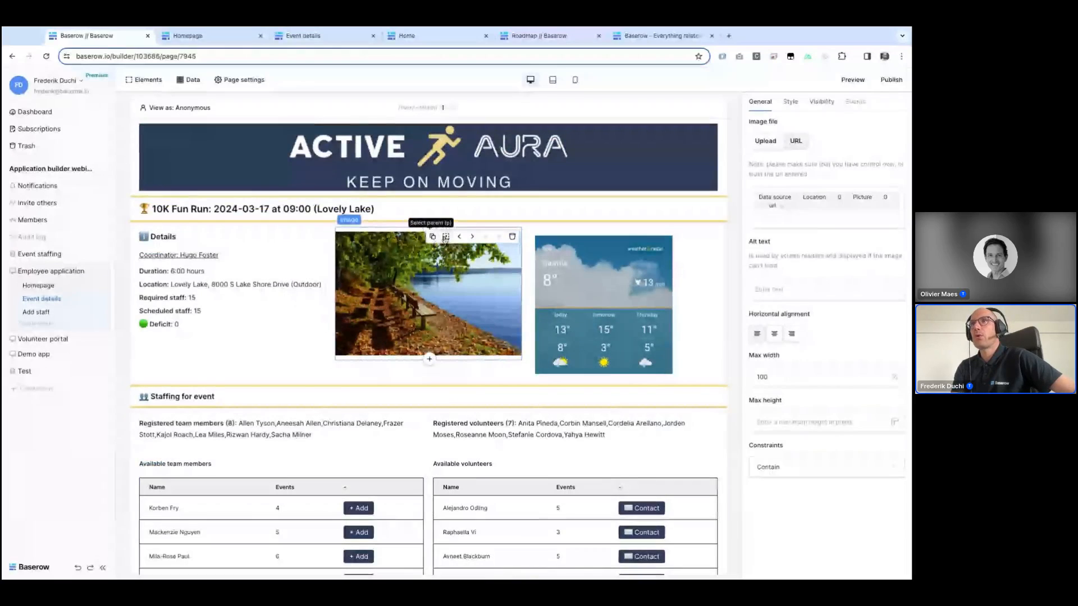
pyautogui.click(446, 236)
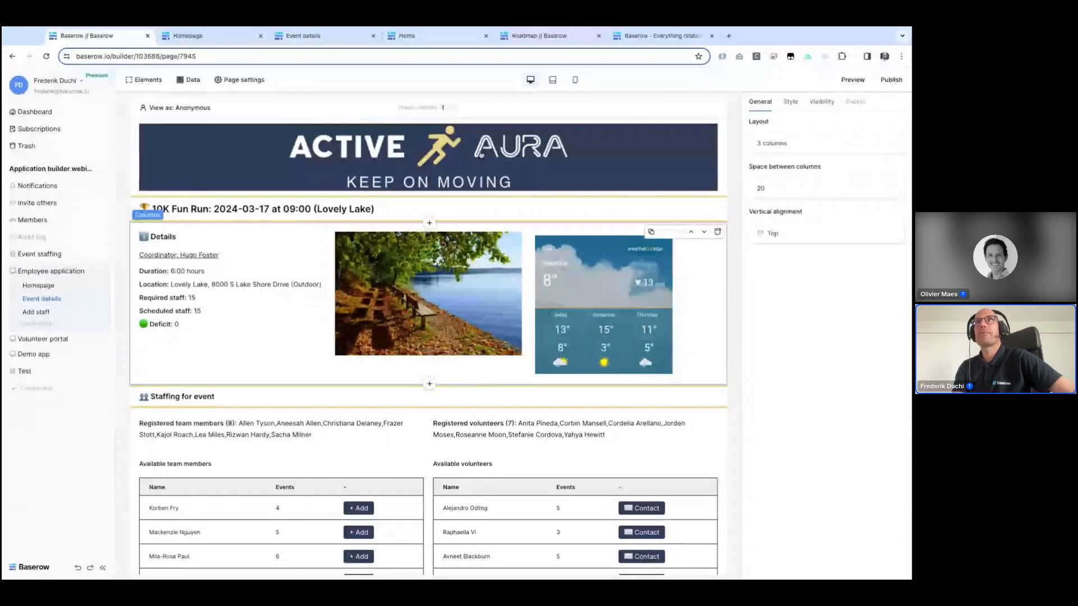
# Step: Preview the Event details page in mobile layout and scroll through the stacked columns and weather iframe
pyautogui.click(575, 80)
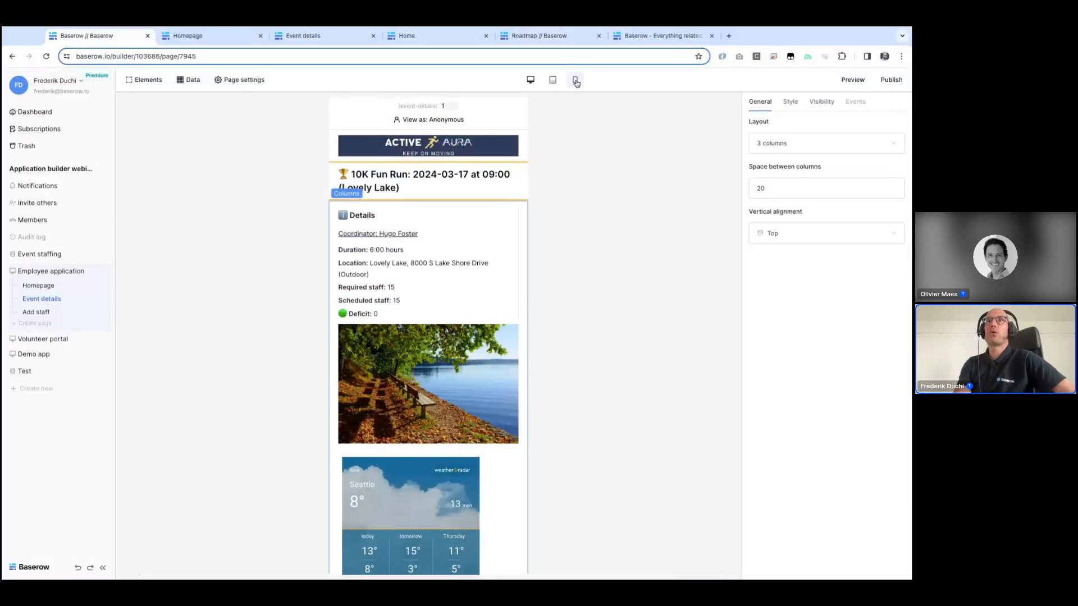
pyautogui.scroll(-4, 470, 206)
pyautogui.scroll(-5, 471, 205)
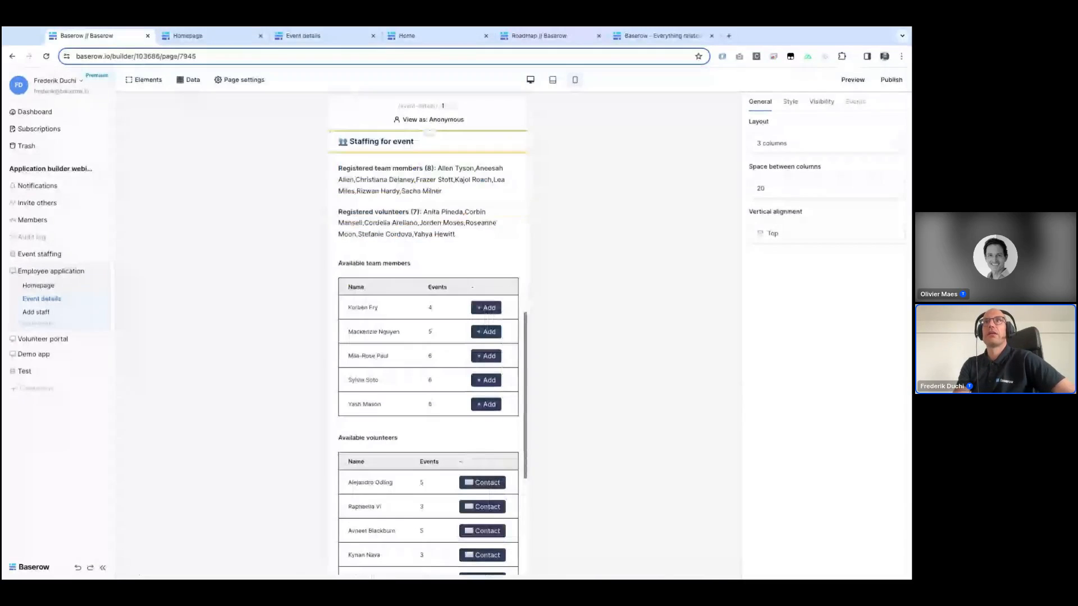
pyautogui.scroll(-5, 472, 373)
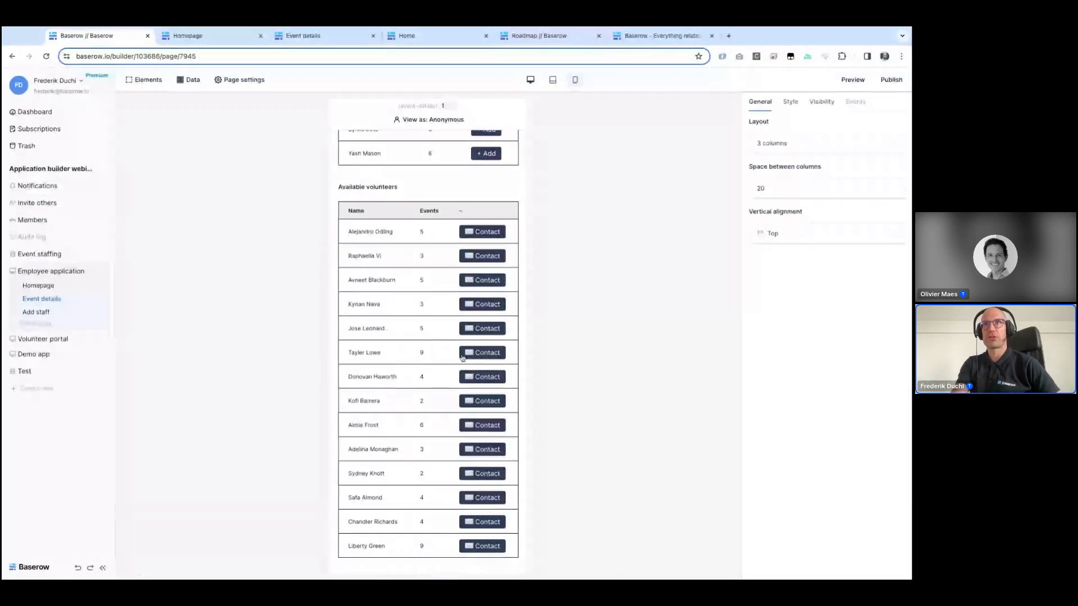
pyautogui.scroll(3, 448, 330)
pyautogui.scroll(5, 449, 330)
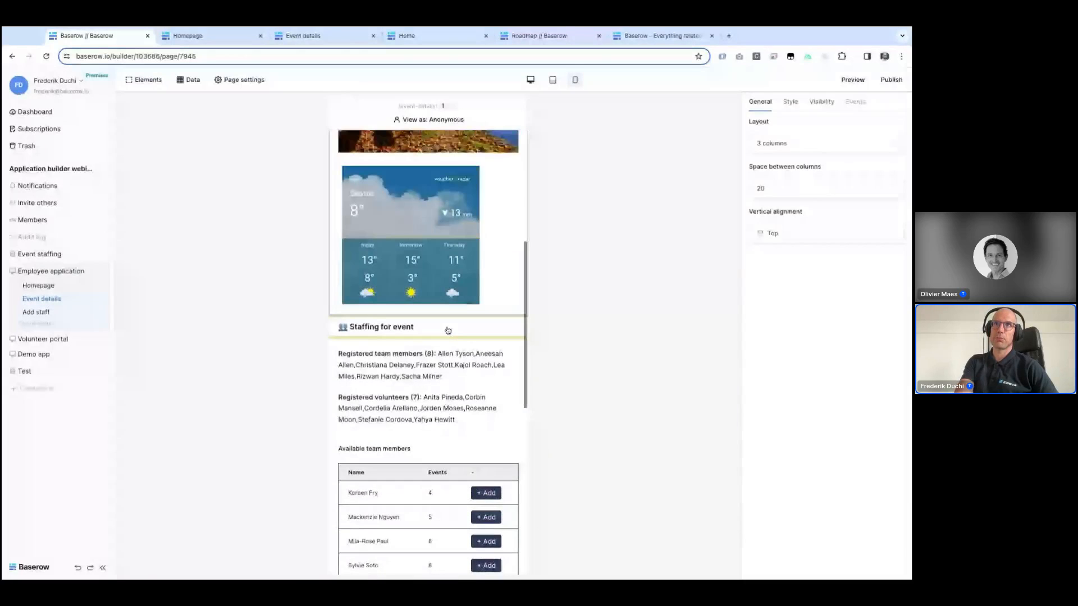
pyautogui.scroll(5, 448, 331)
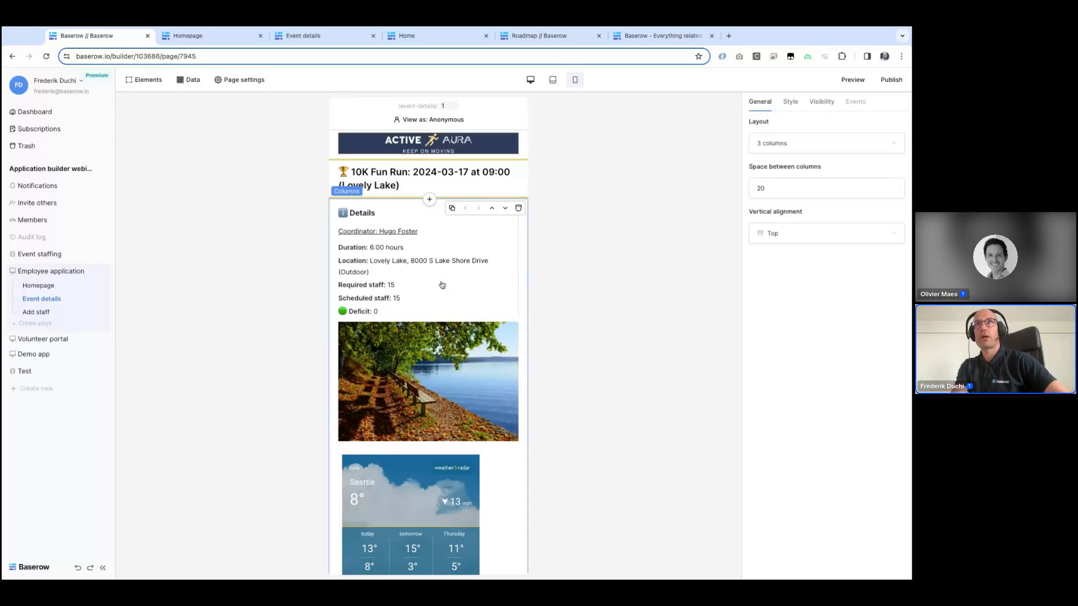
pyautogui.scroll(-8, 456, 156)
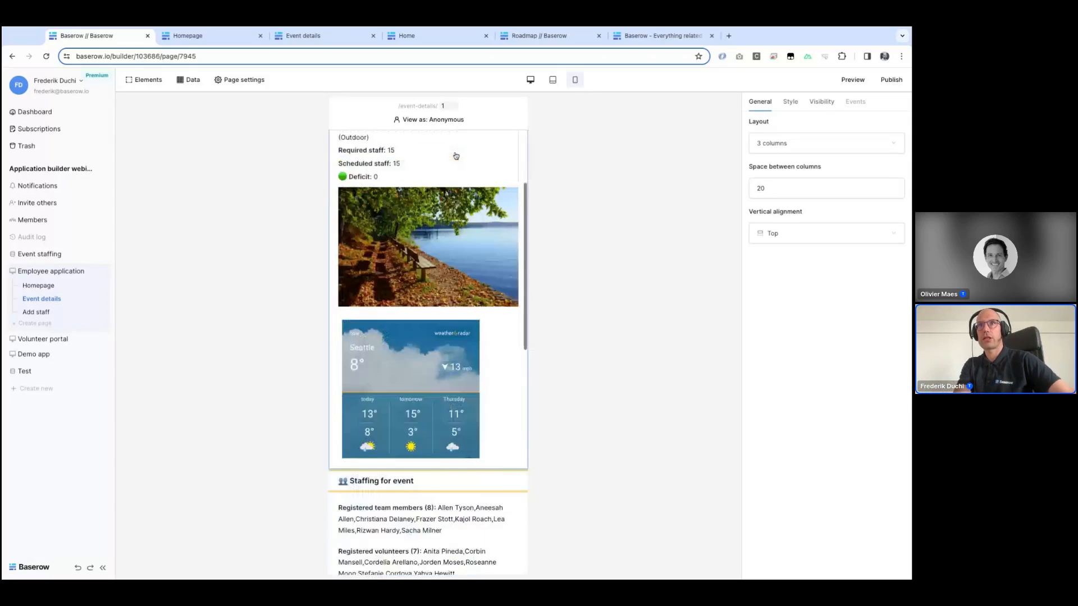
pyautogui.scroll(5, 444, 322)
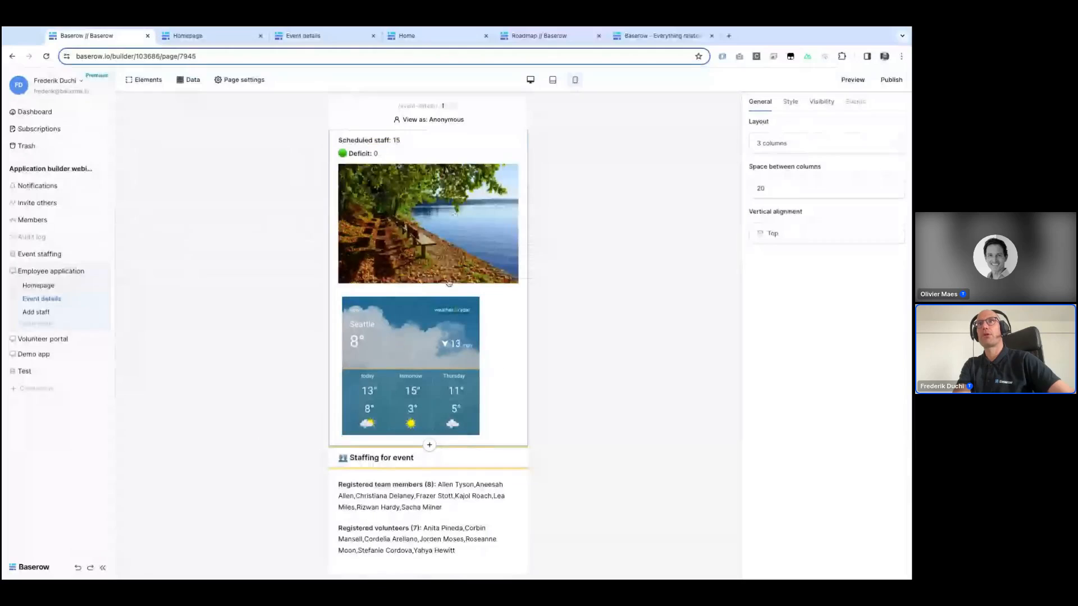
pyautogui.click(443, 322)
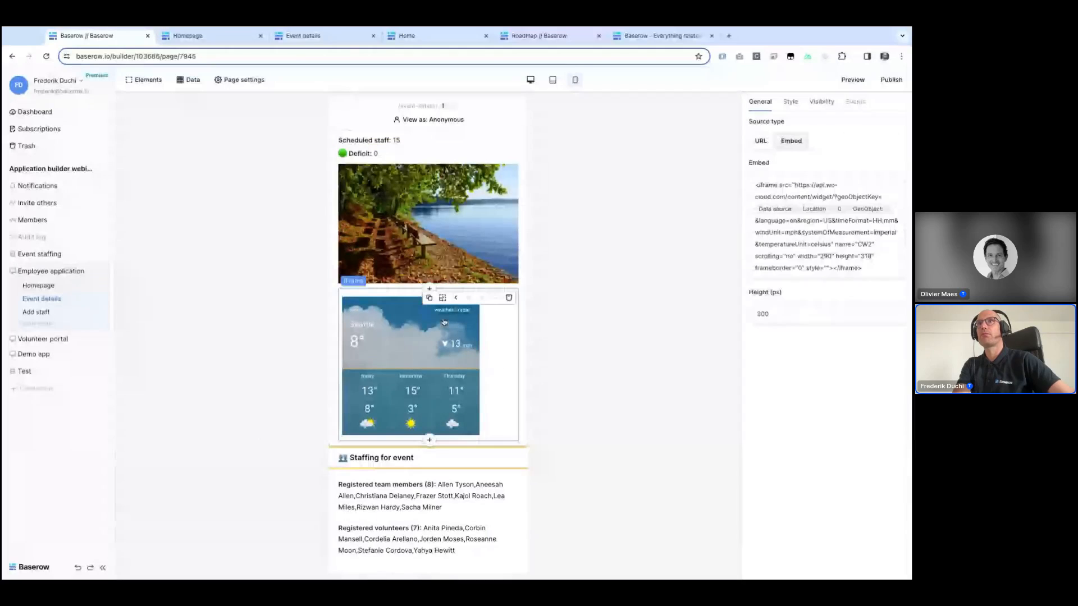
# Step: Switch the editor back to desktop layout and inspect the Available volunteers table's Contact link field and its mailto destination
pyautogui.click(791, 102)
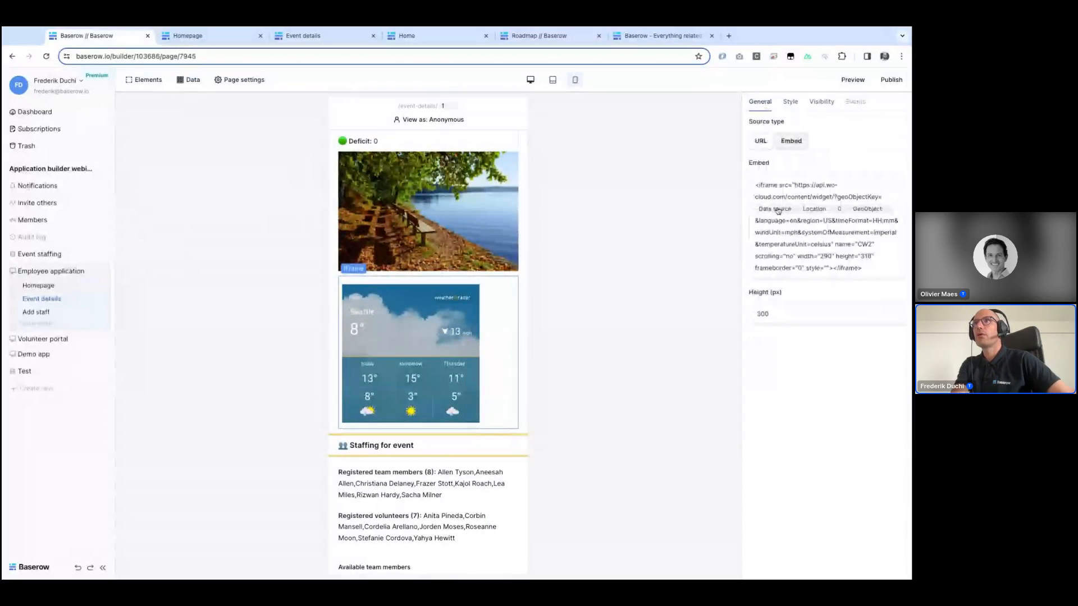
pyautogui.moveTo(403, 393)
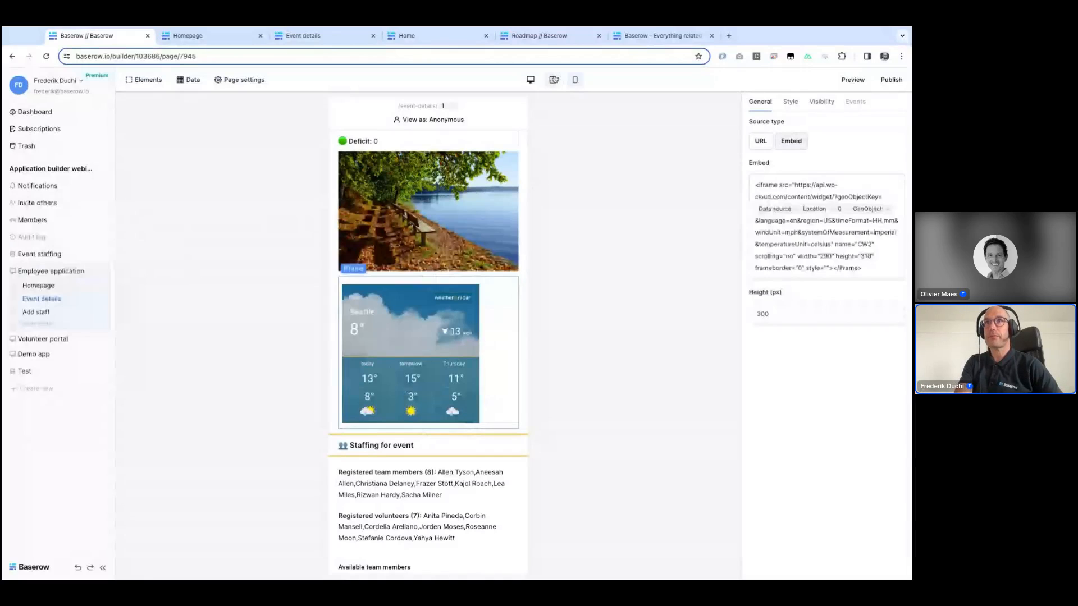
pyautogui.click(532, 80)
pyautogui.scroll(-1, 397, 228)
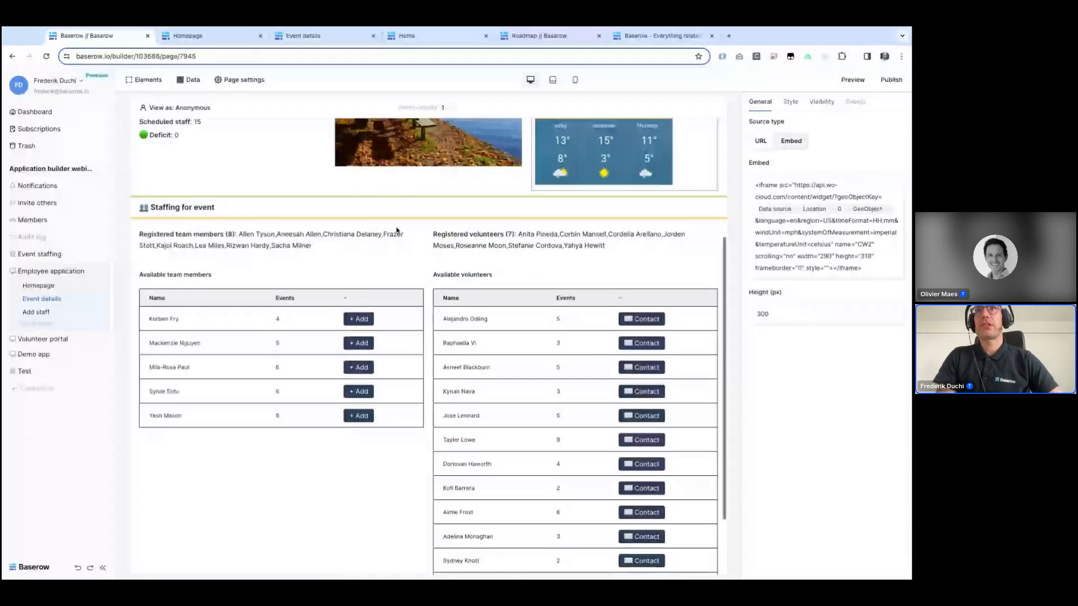
pyautogui.scroll(-3, 243, 275)
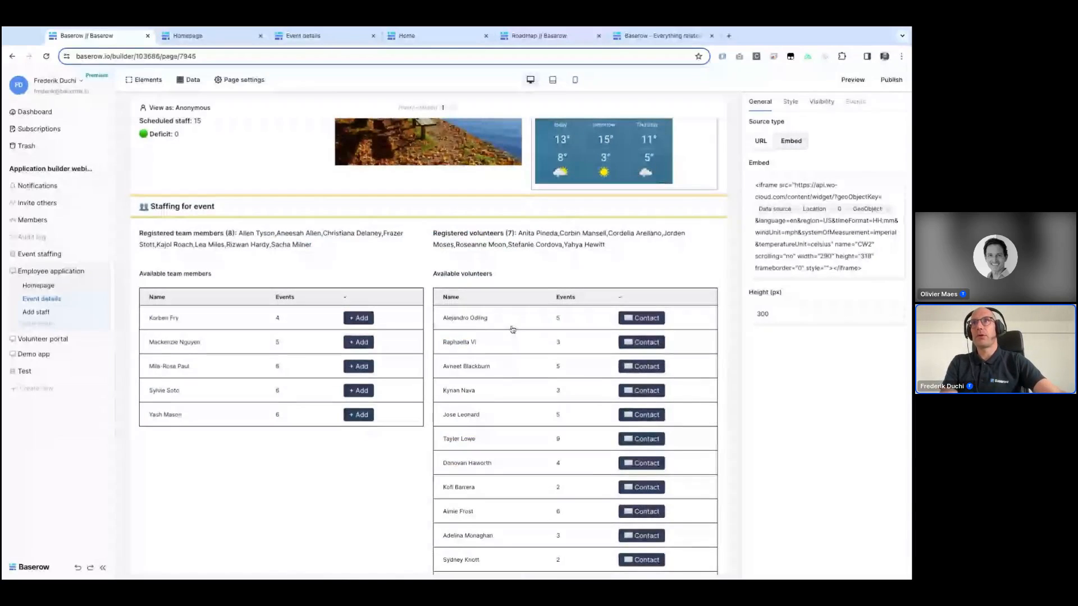
pyautogui.click(488, 308)
pyautogui.scroll(-2, 488, 308)
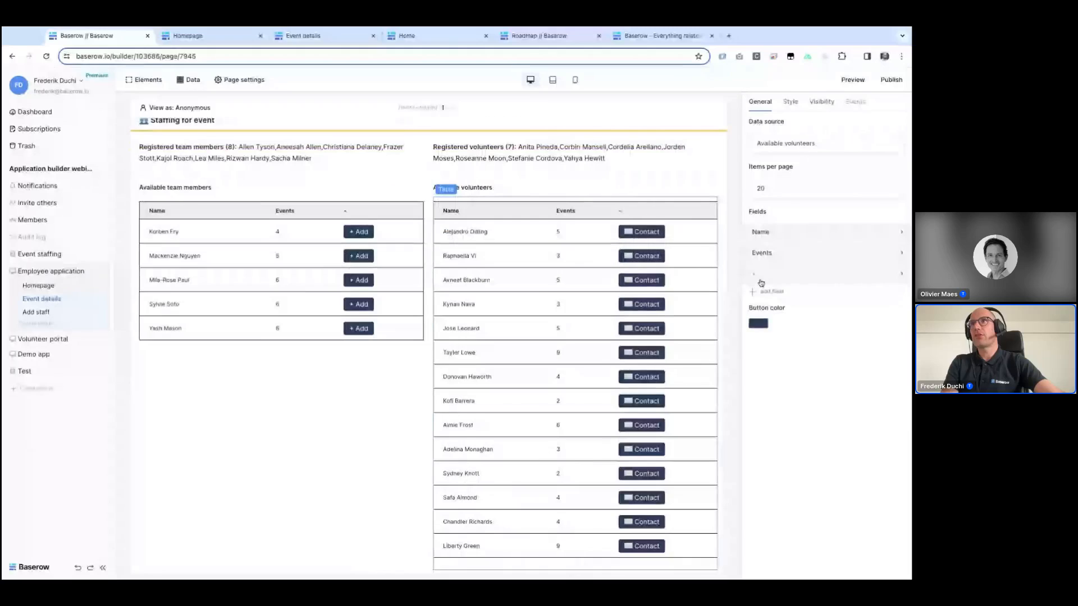
pyautogui.click(808, 273)
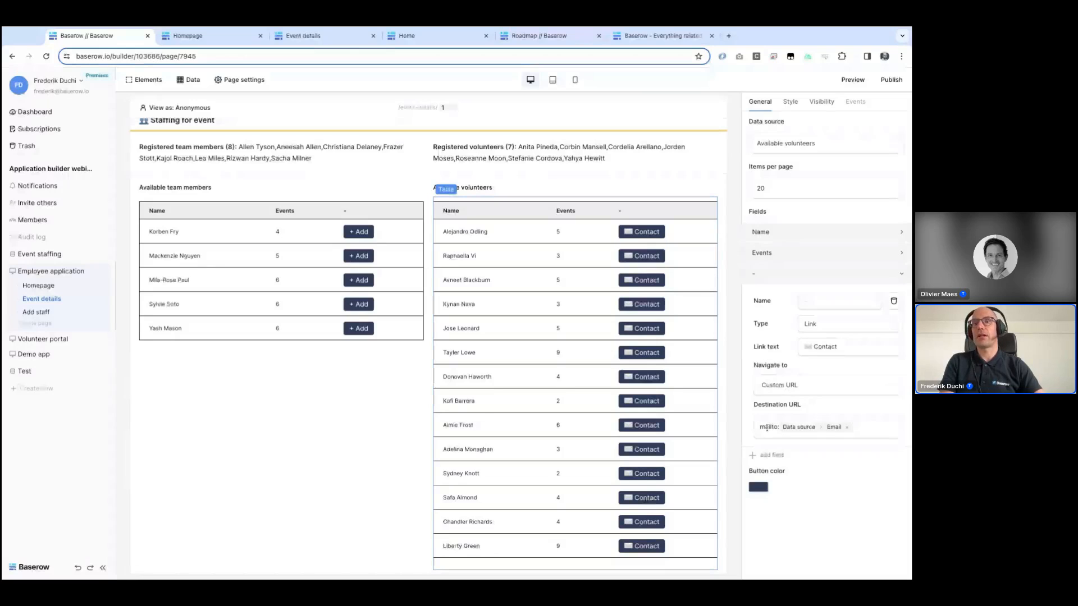
# Step: Add a sort on Count registrations to the Available team data source
pyautogui.click(253, 241)
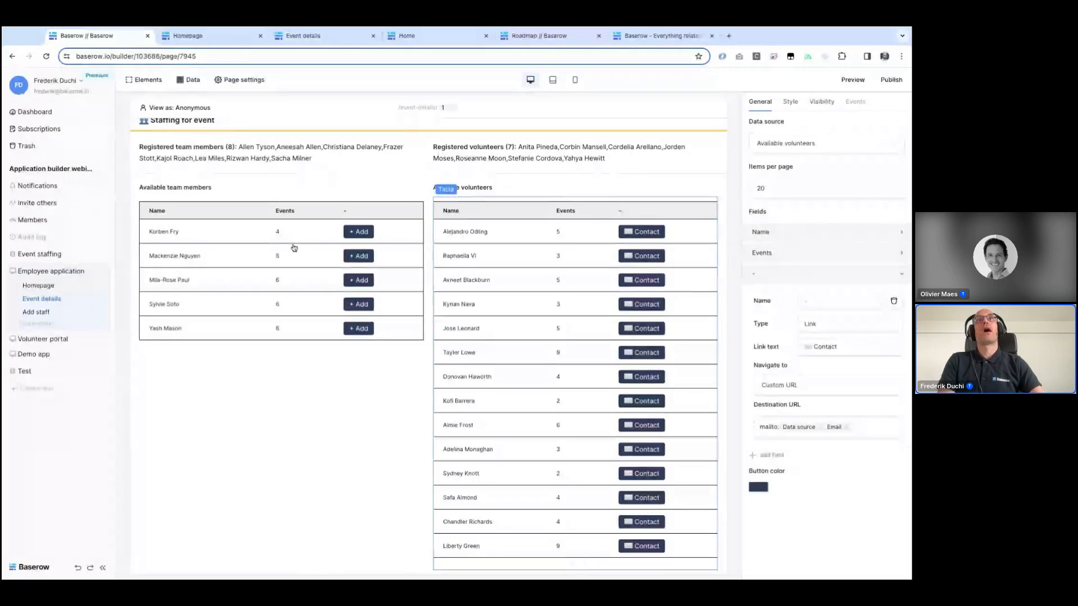
pyautogui.scroll(1, 253, 242)
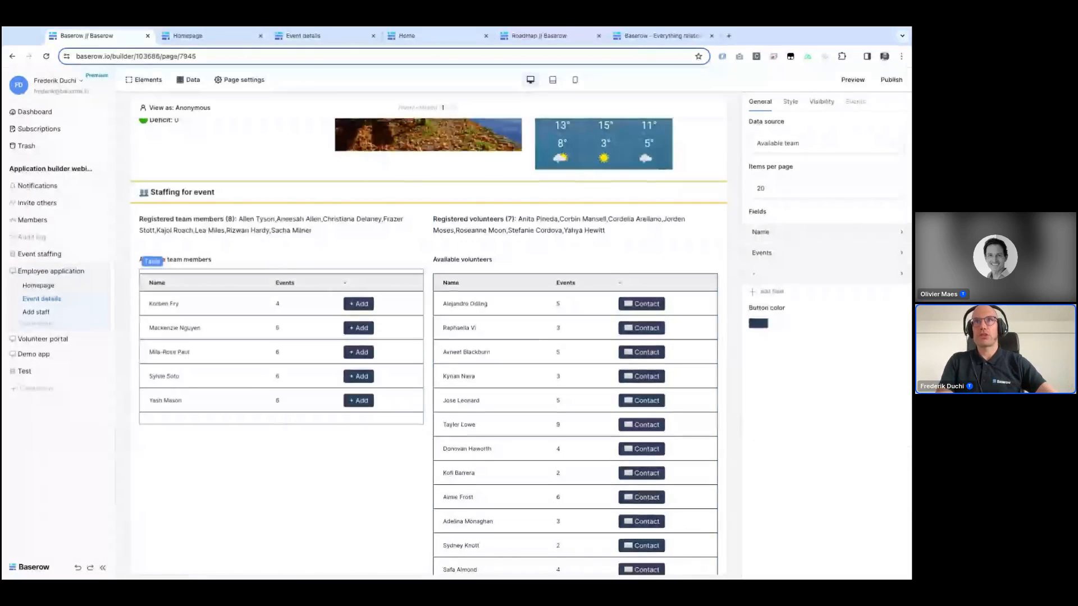
pyautogui.moveTo(280, 304)
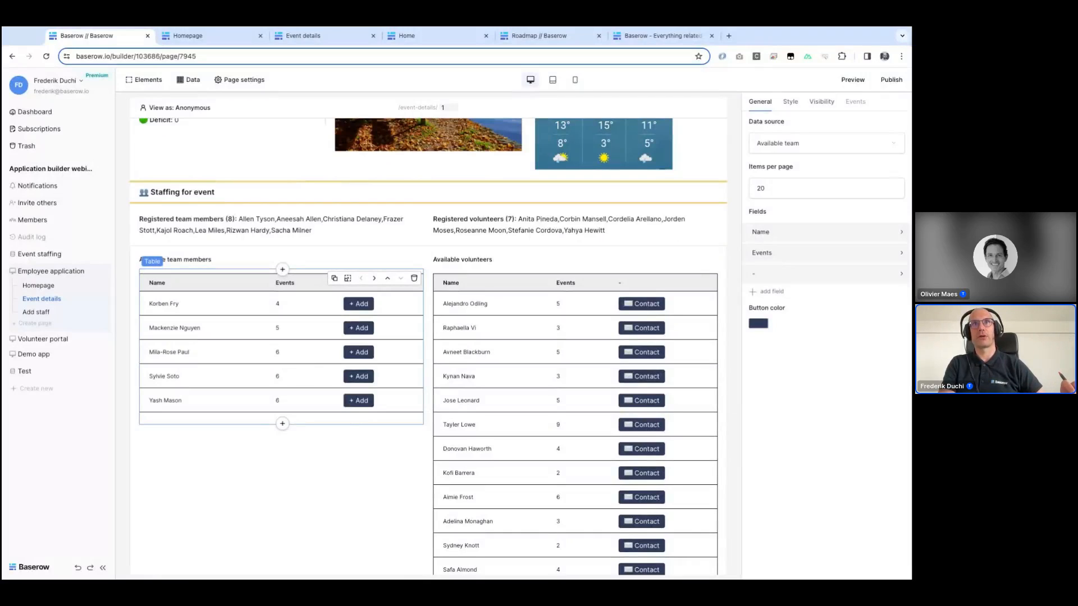
pyautogui.click(181, 81)
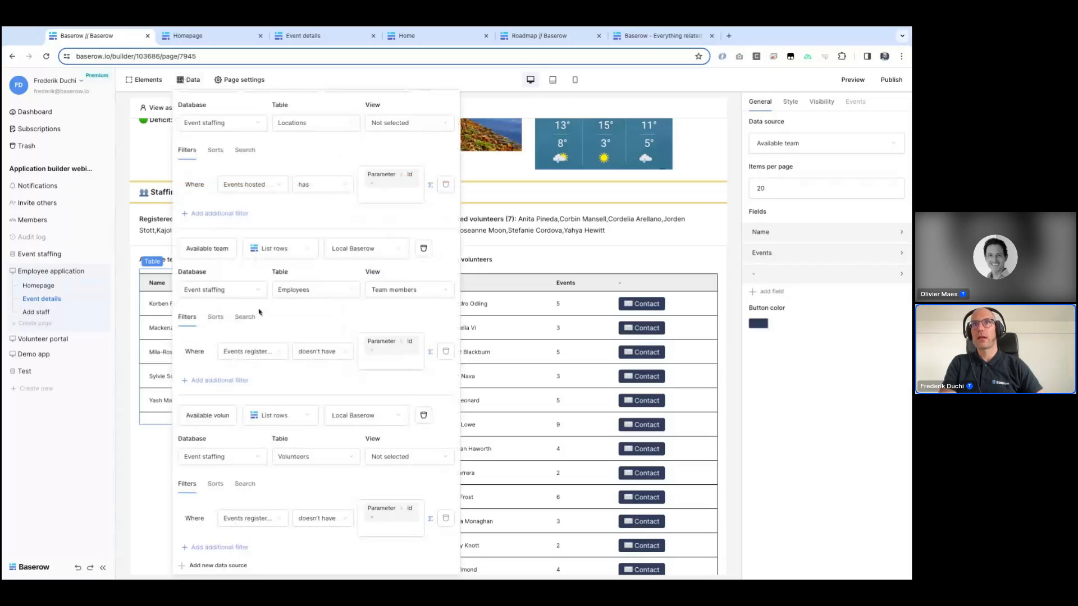
pyautogui.click(215, 325)
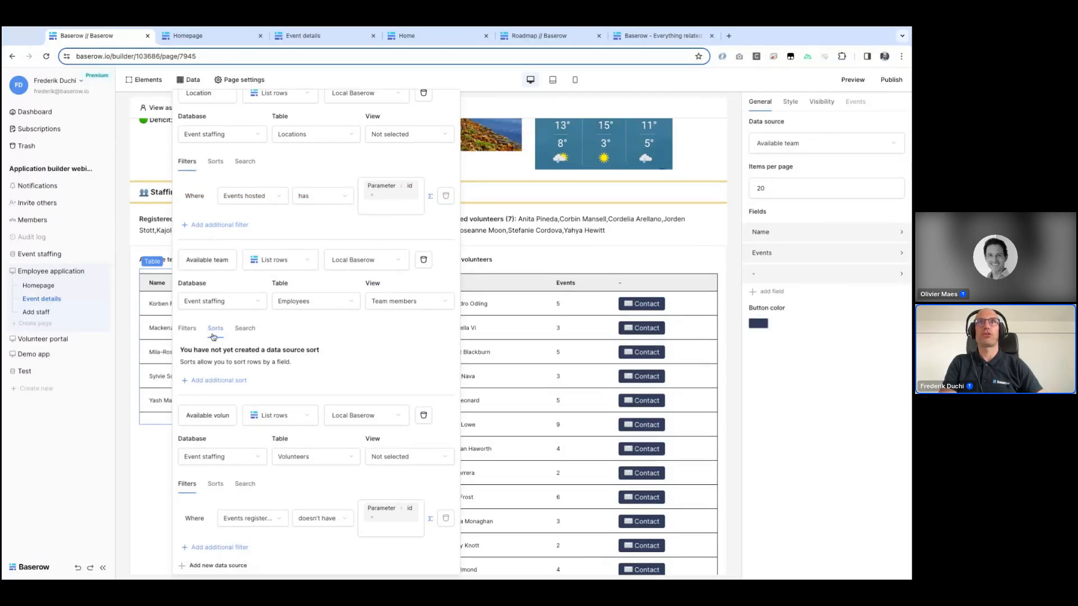
pyautogui.click(211, 381)
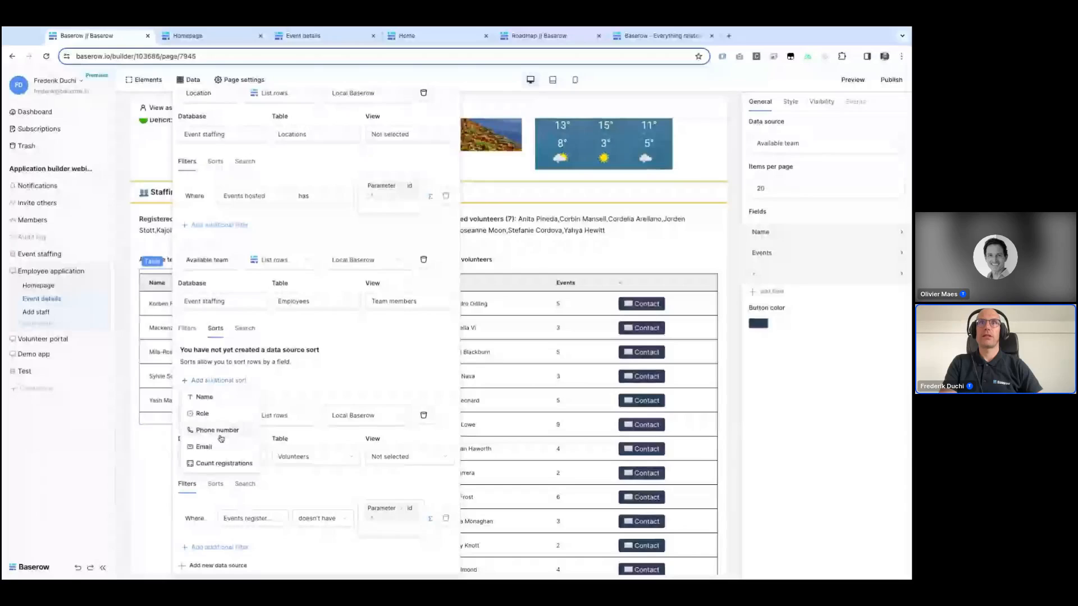
pyautogui.click(215, 464)
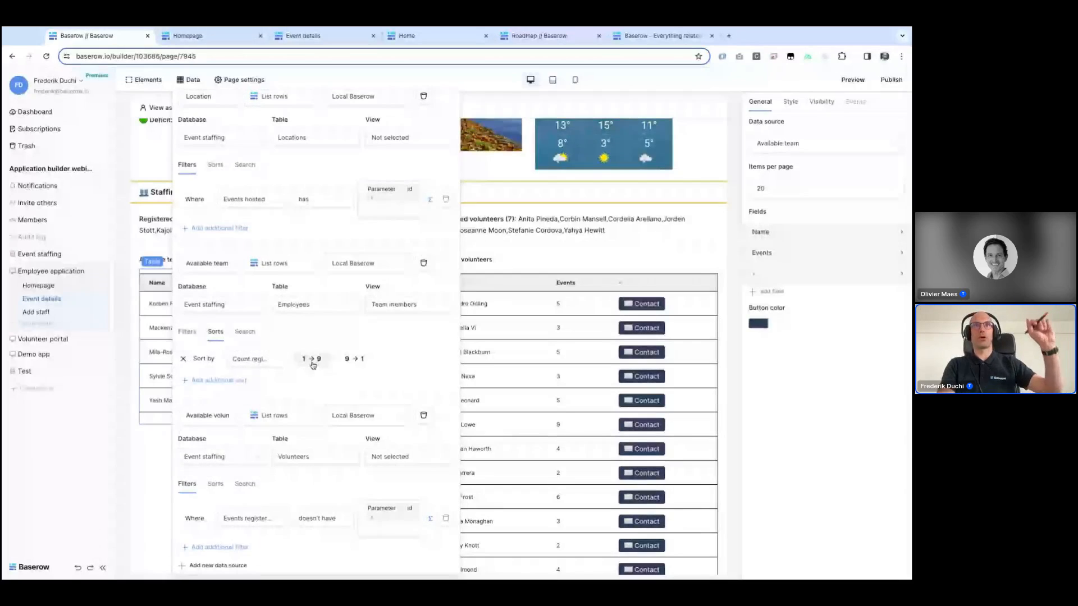
pyautogui.click(148, 488)
# Step: Inspect the Available team members table's Add link field, which navigates to the Add staff page with event and staff parameters
pyautogui.scroll(-1, 149, 483)
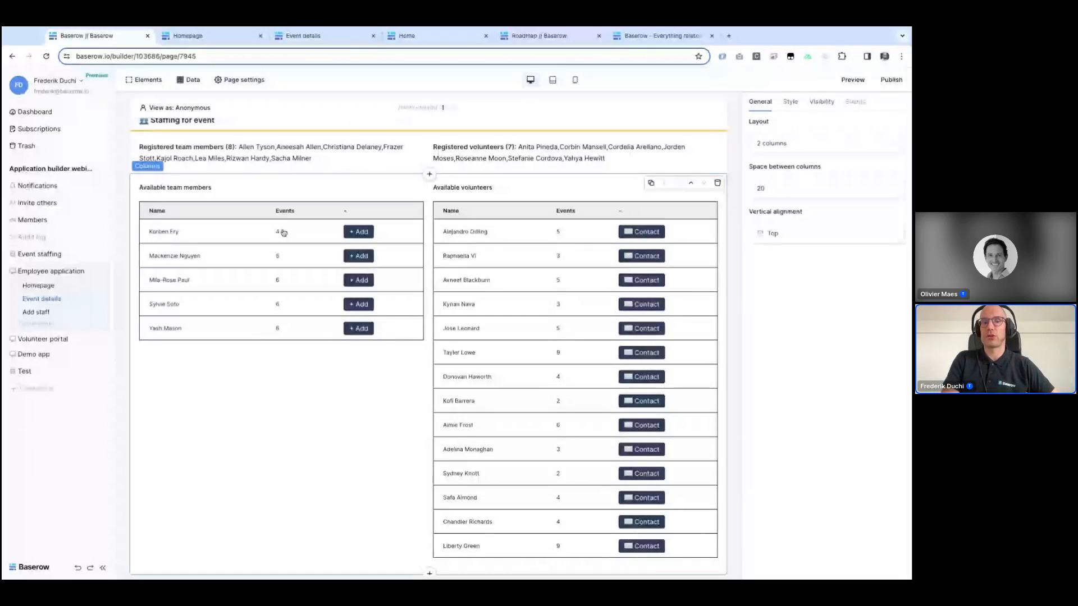
pyautogui.click(351, 237)
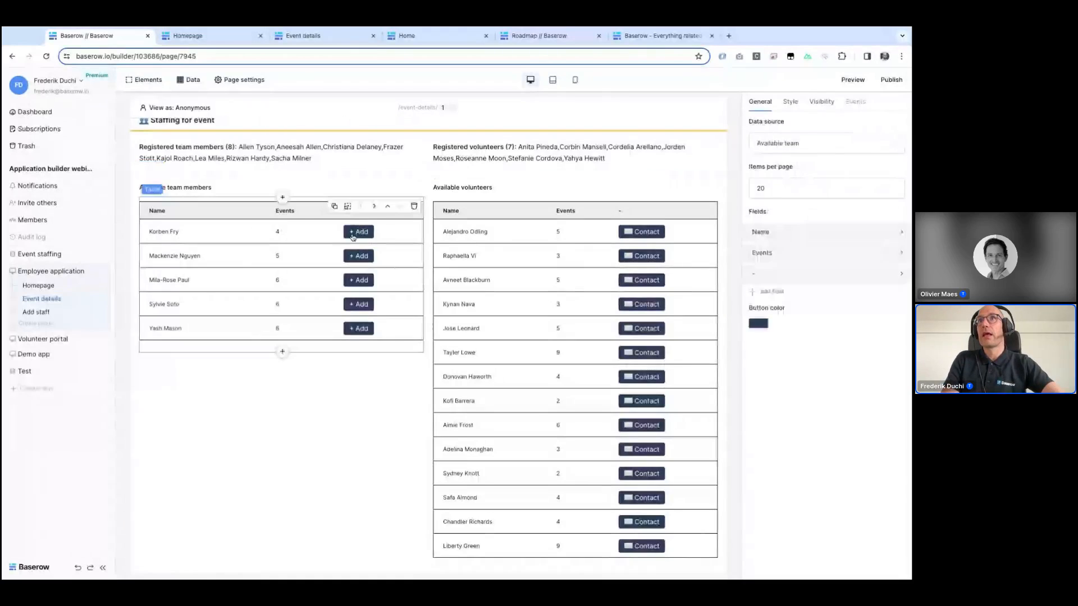
pyautogui.scroll(1, 353, 237)
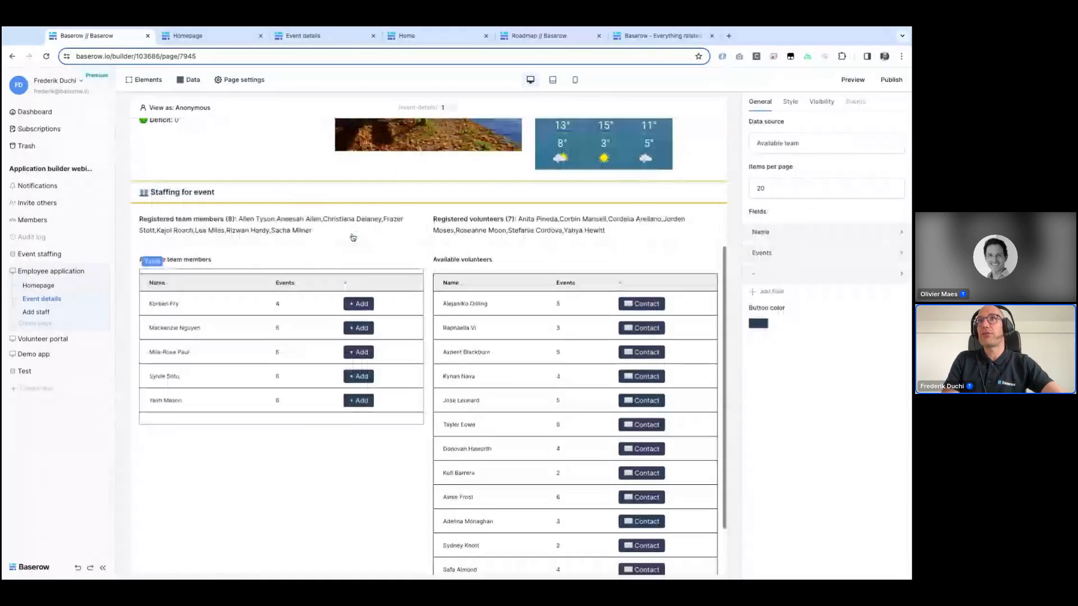
pyautogui.click(777, 275)
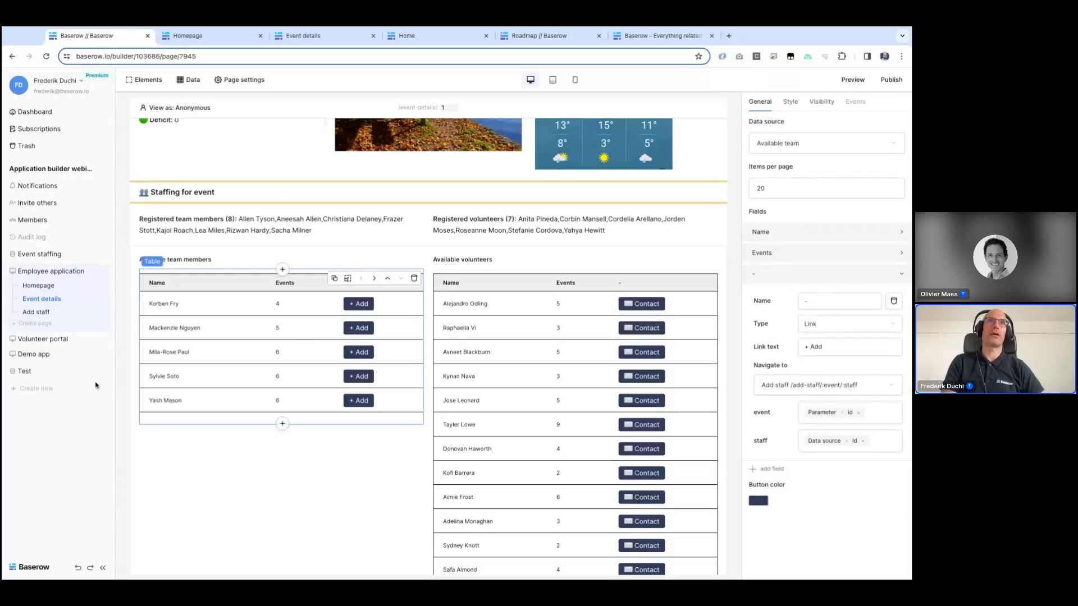
# Step: Open the Add staff page and try several event page parameter values for previewing, ending with 2
pyautogui.click(35, 310)
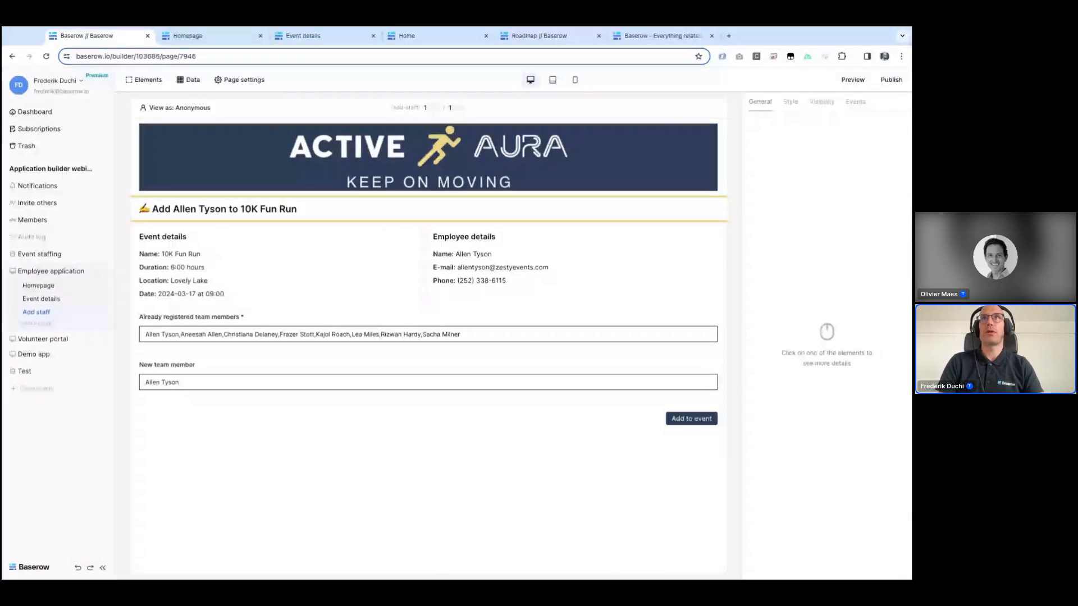
pyautogui.doubleClick(425, 107)
pyautogui.write('3')
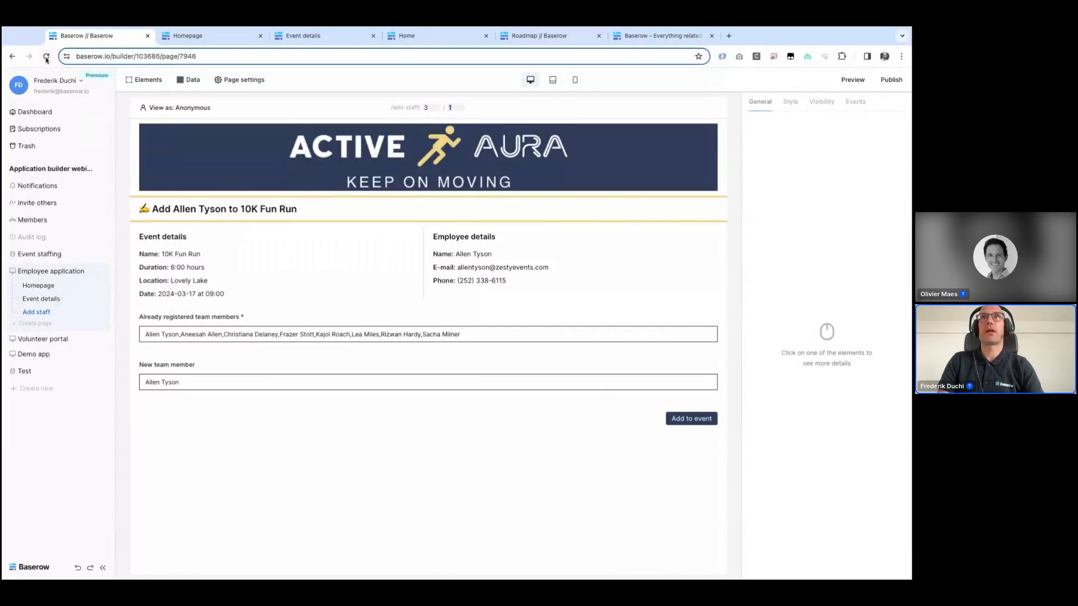
pyautogui.click(356, 252)
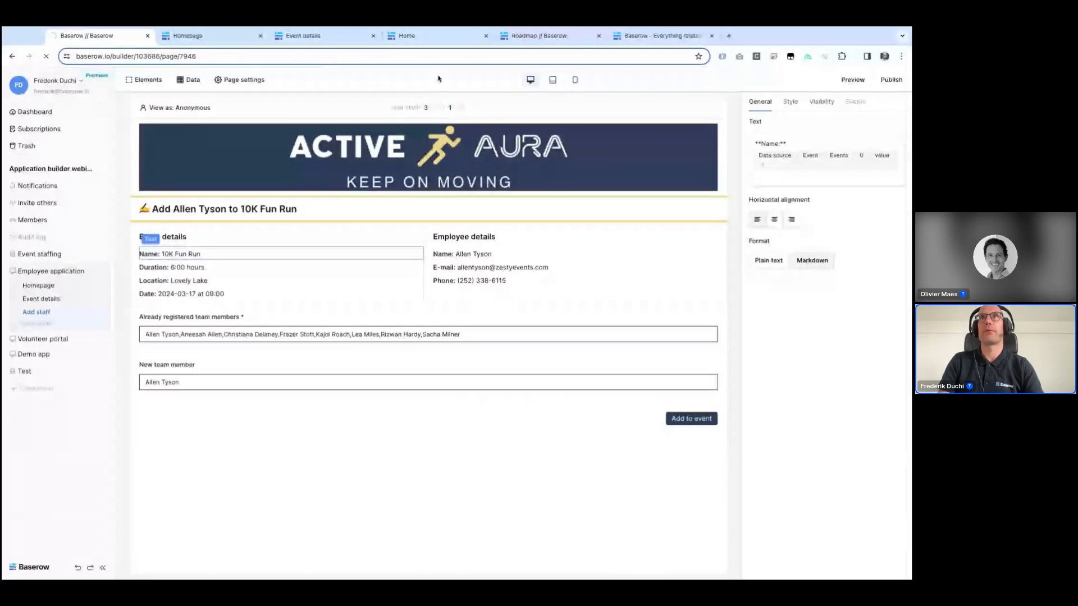
pyautogui.doubleClick(431, 108)
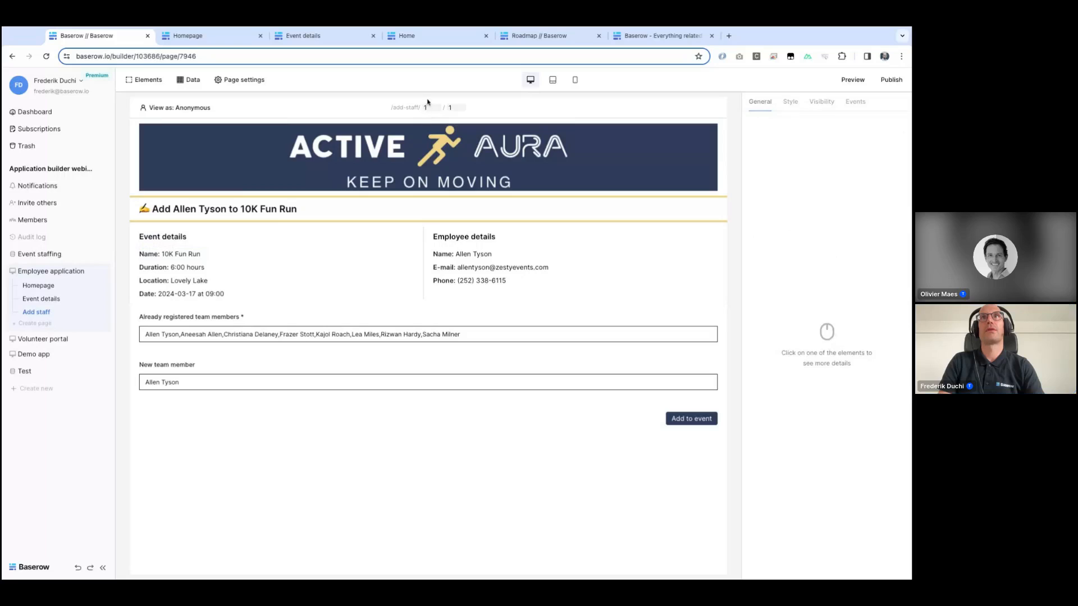
pyautogui.write('1')
pyautogui.doubleClick(429, 108)
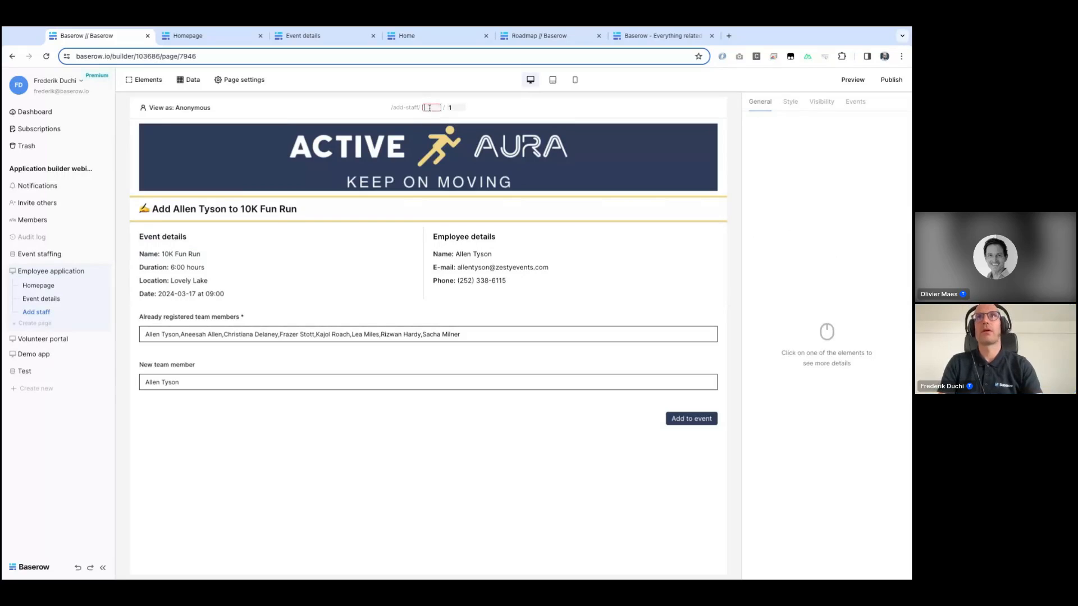
pyautogui.write('3')
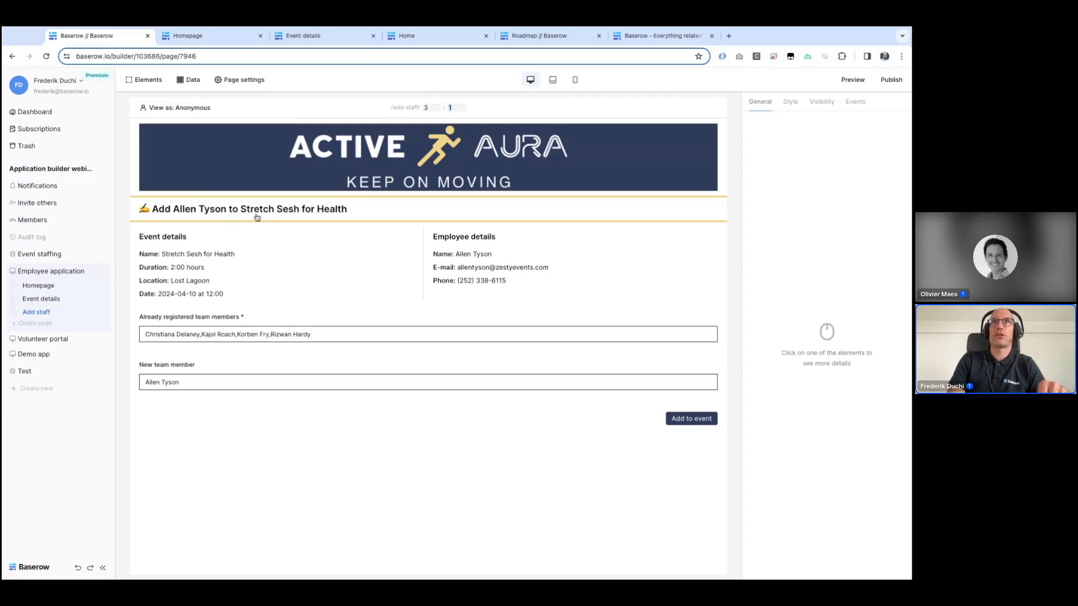
pyautogui.click(429, 109)
pyautogui.write('2')
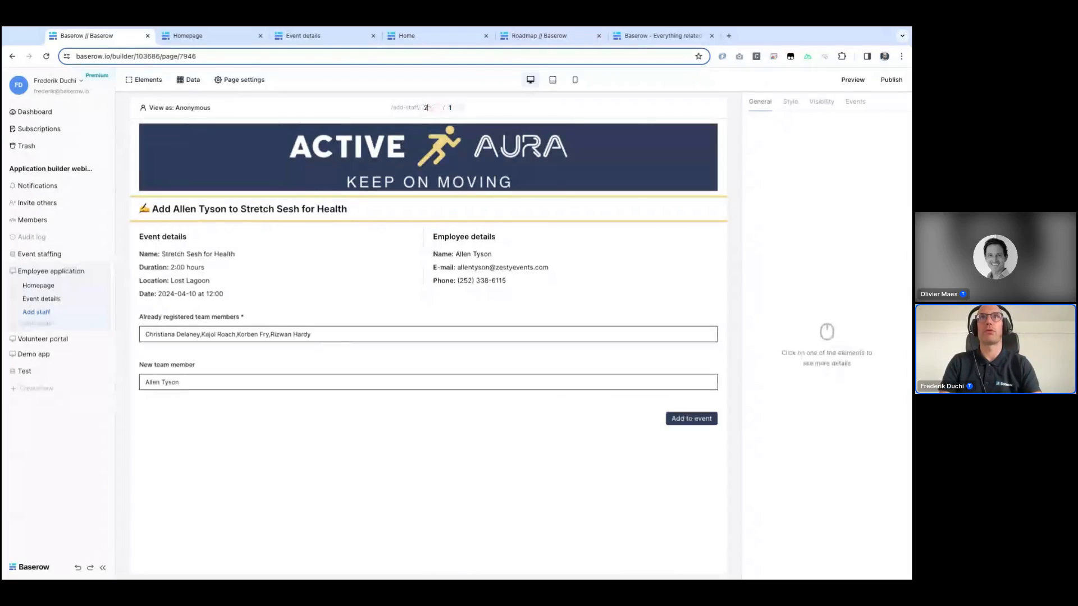
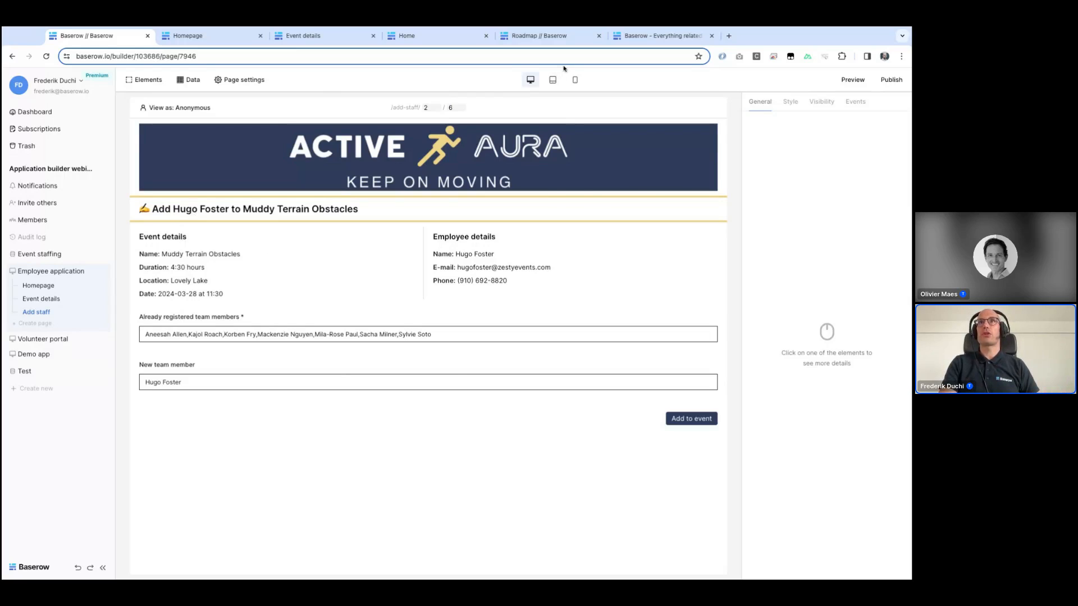
# Step: Preview the Add staff page in mobile layout, return to desktop, and inspect the Already registered team members input's settings
pyautogui.click(575, 79)
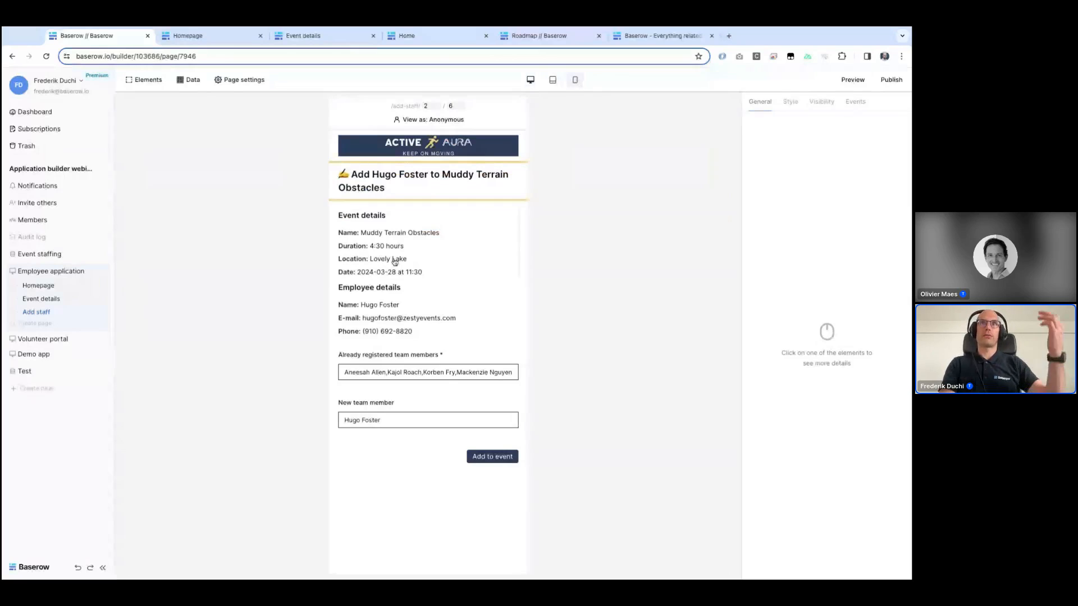
pyautogui.click(530, 79)
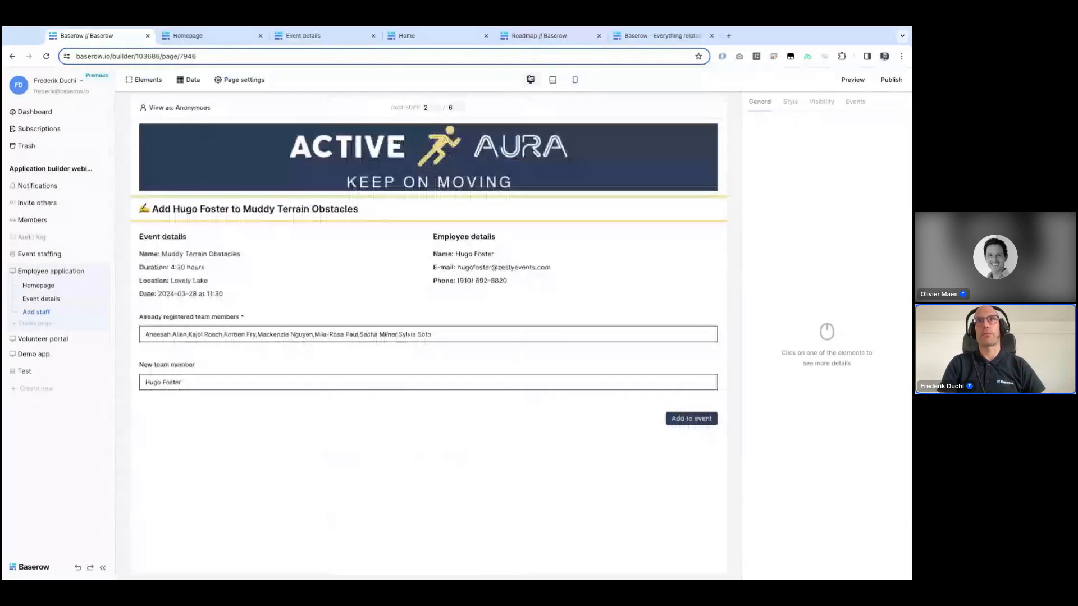
pyautogui.click(264, 324)
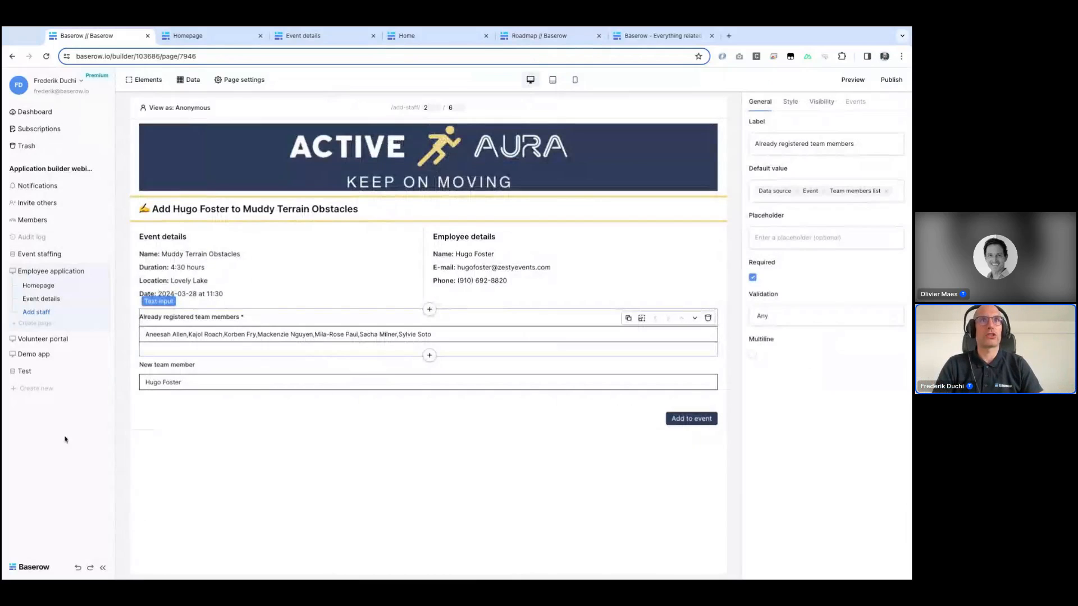
# Step: Open the Demo app's Location details page and add a text element below the heading showing the Location details Address
pyautogui.click(45, 361)
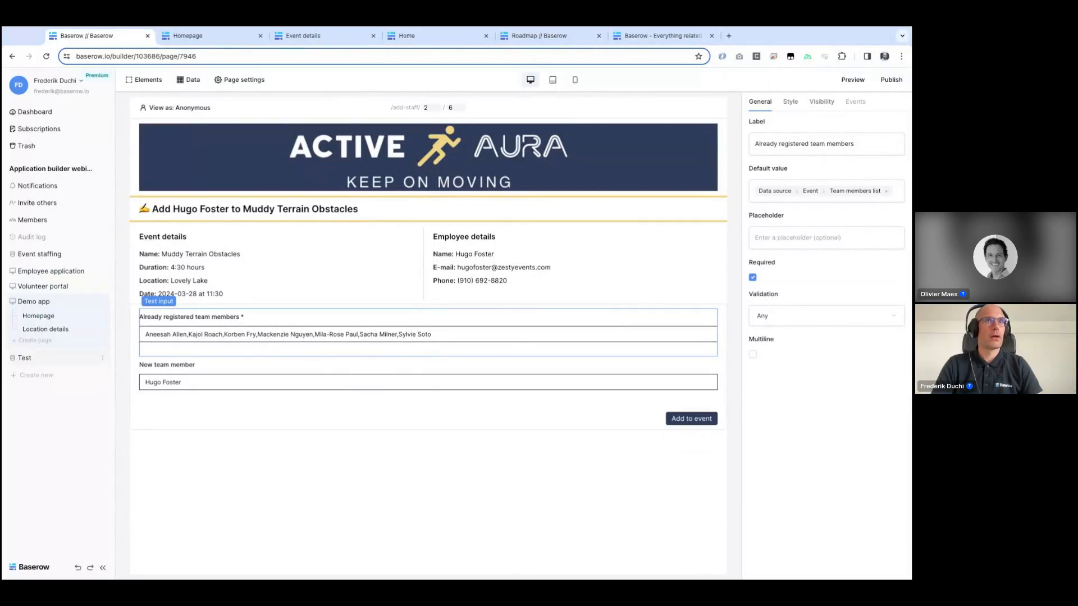
pyautogui.click(39, 330)
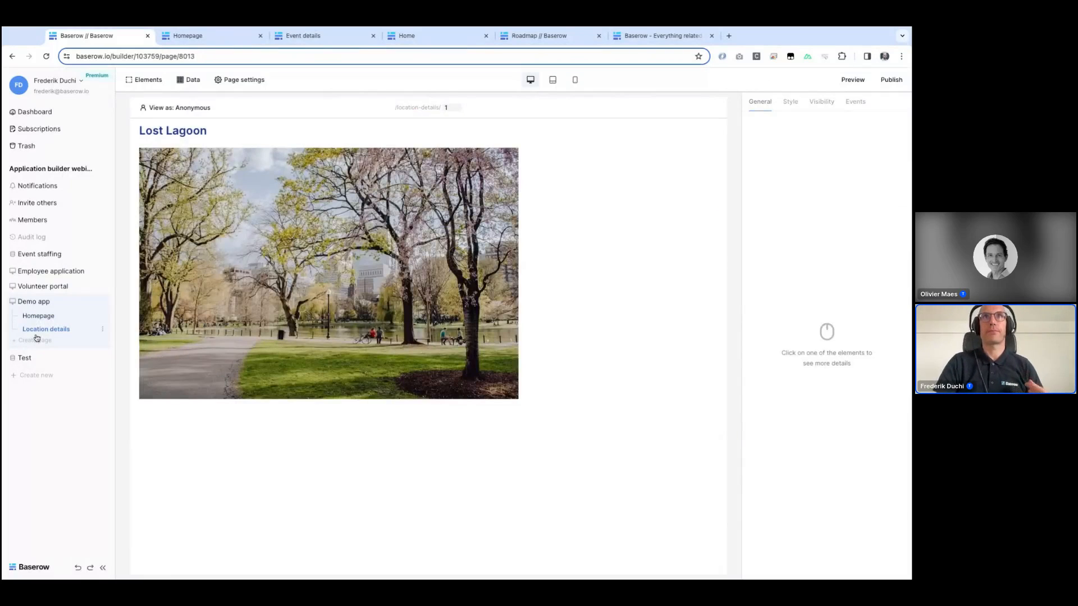
pyautogui.click(188, 124)
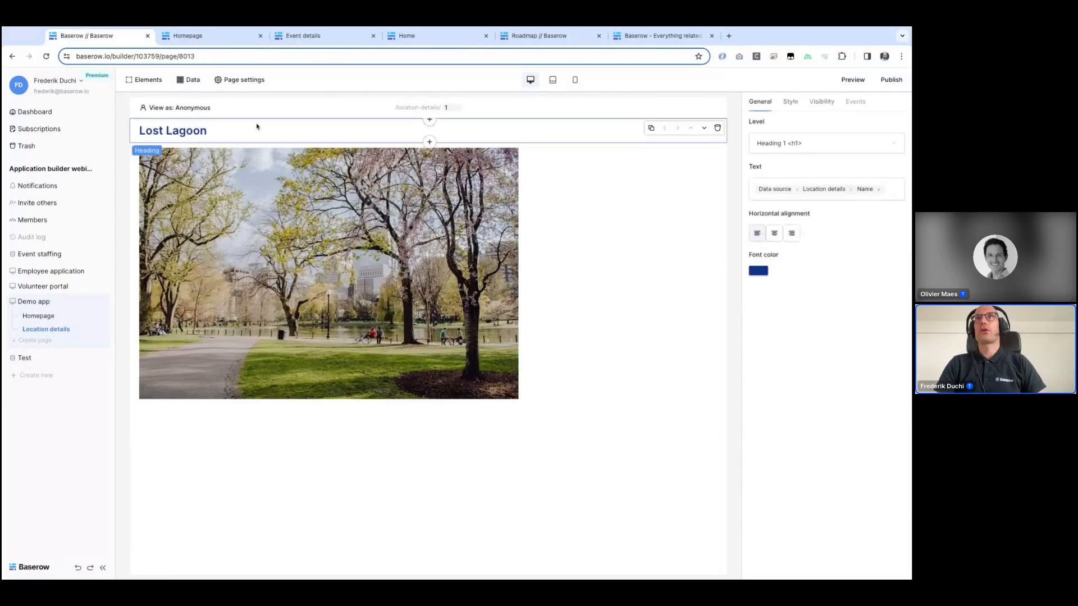
pyautogui.click(429, 143)
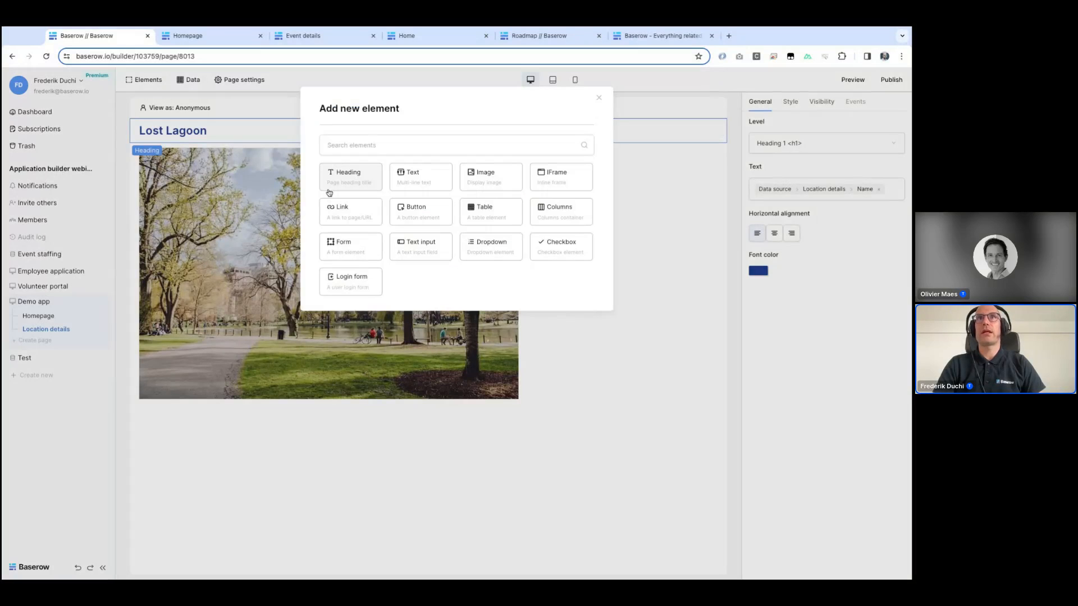
pyautogui.click(435, 180)
pyautogui.click(774, 143)
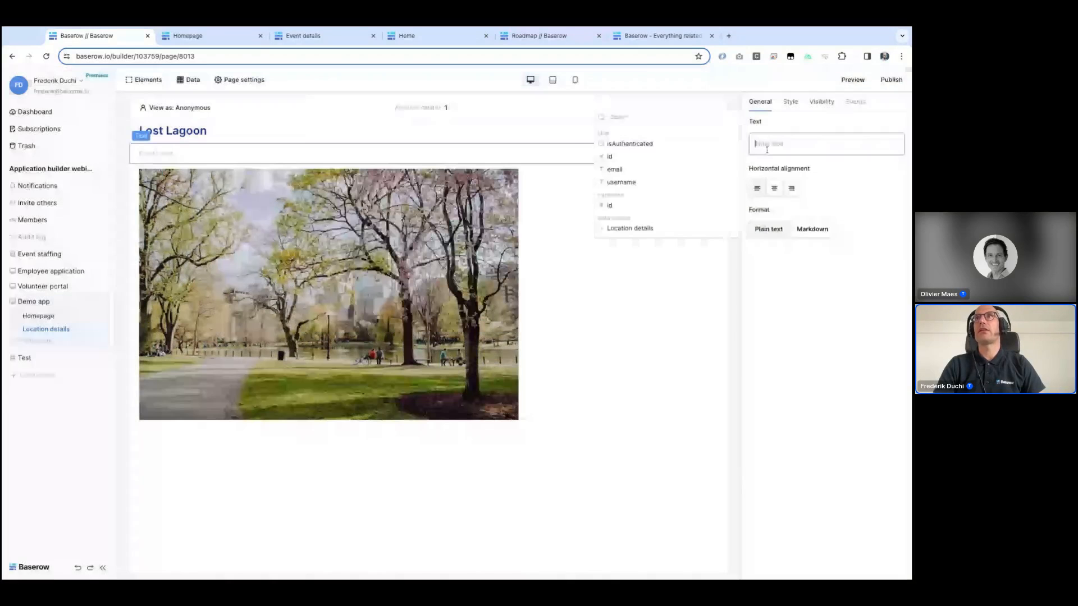
pyautogui.click(640, 237)
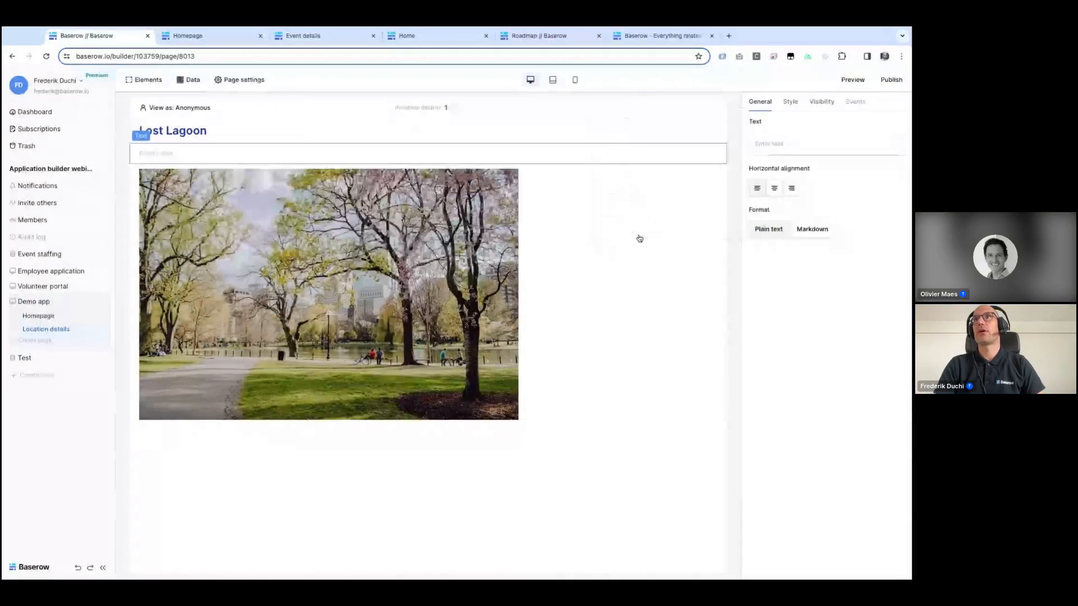
pyautogui.click(759, 144)
pyautogui.click(660, 233)
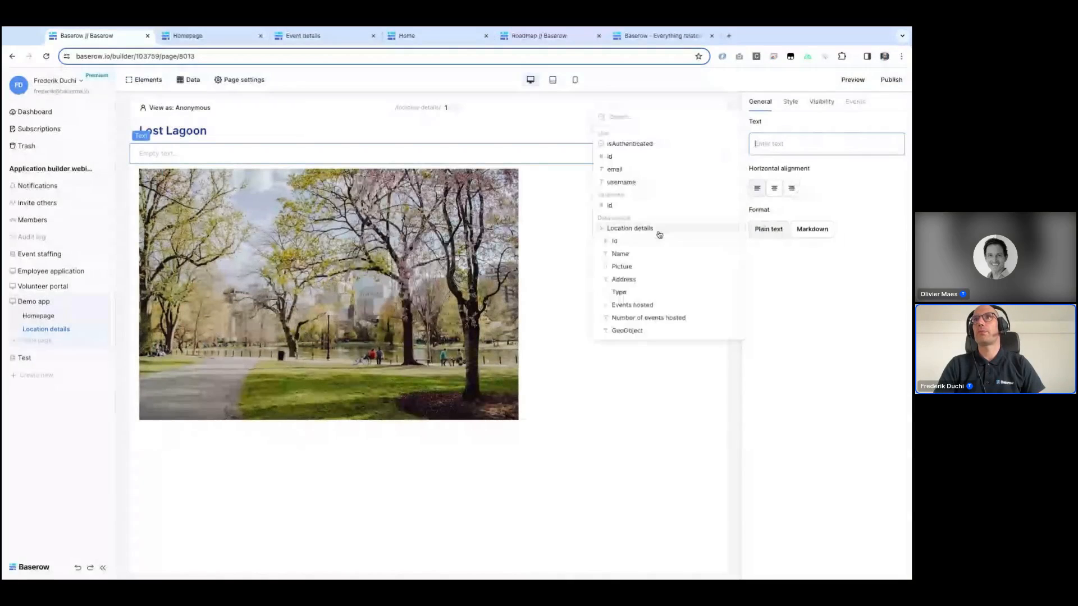
pyautogui.click(632, 281)
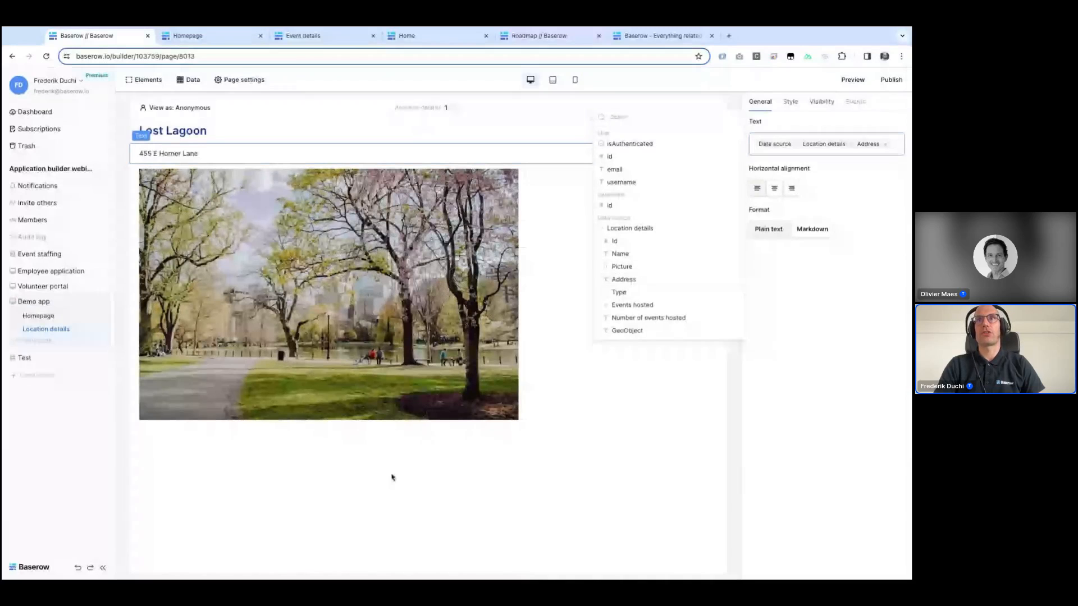
# Step: Add a form element below the location image
pyautogui.click(381, 425)
pyautogui.click(433, 427)
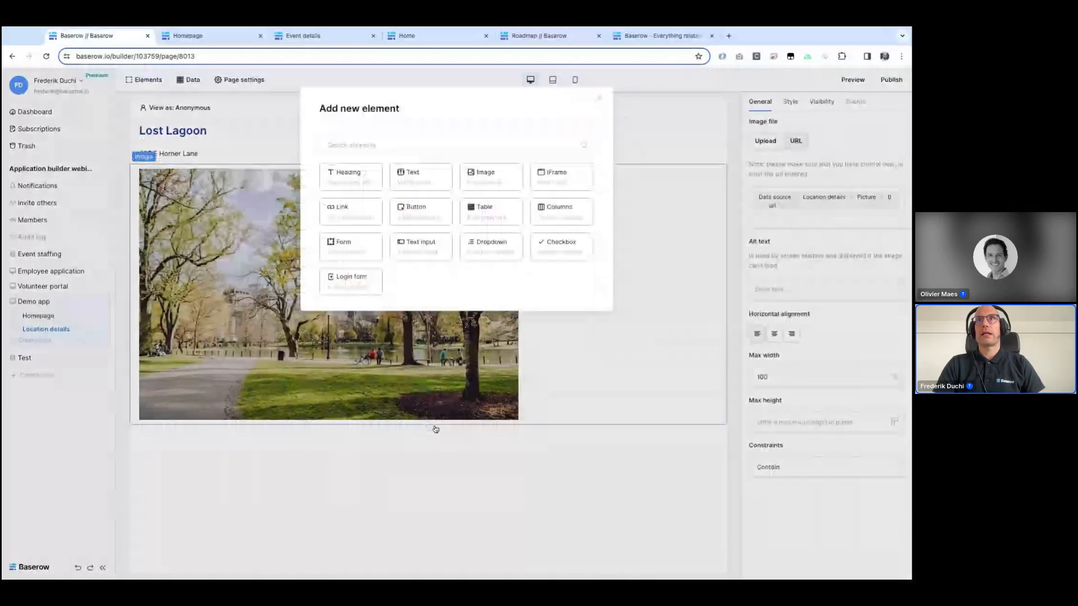
pyautogui.click(362, 252)
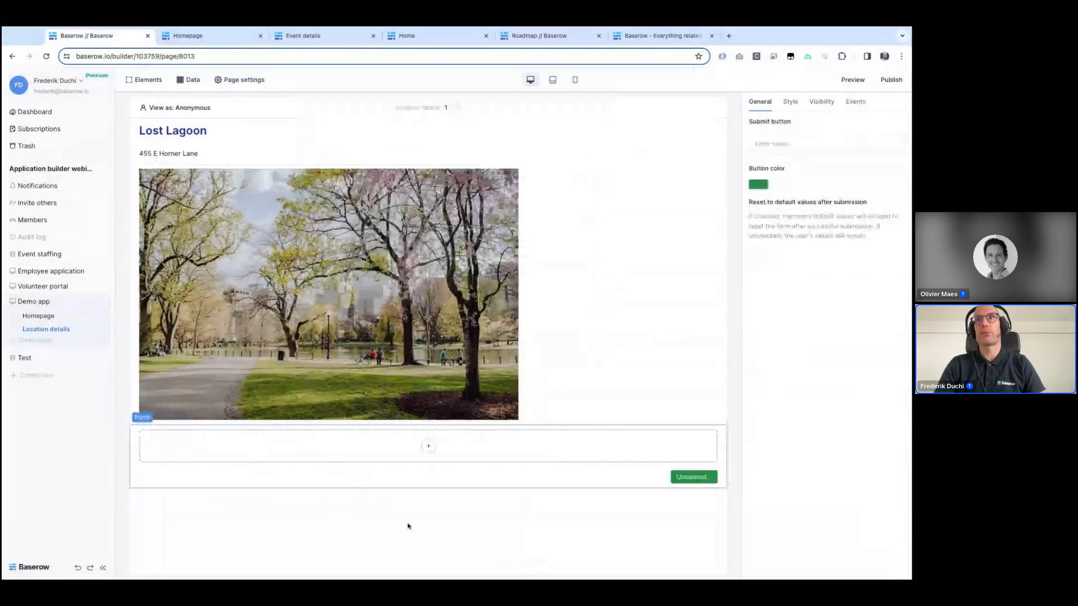
# Step: Add a text input labelled Name to the form, with its default value set to the Location details Name
pyautogui.click(429, 446)
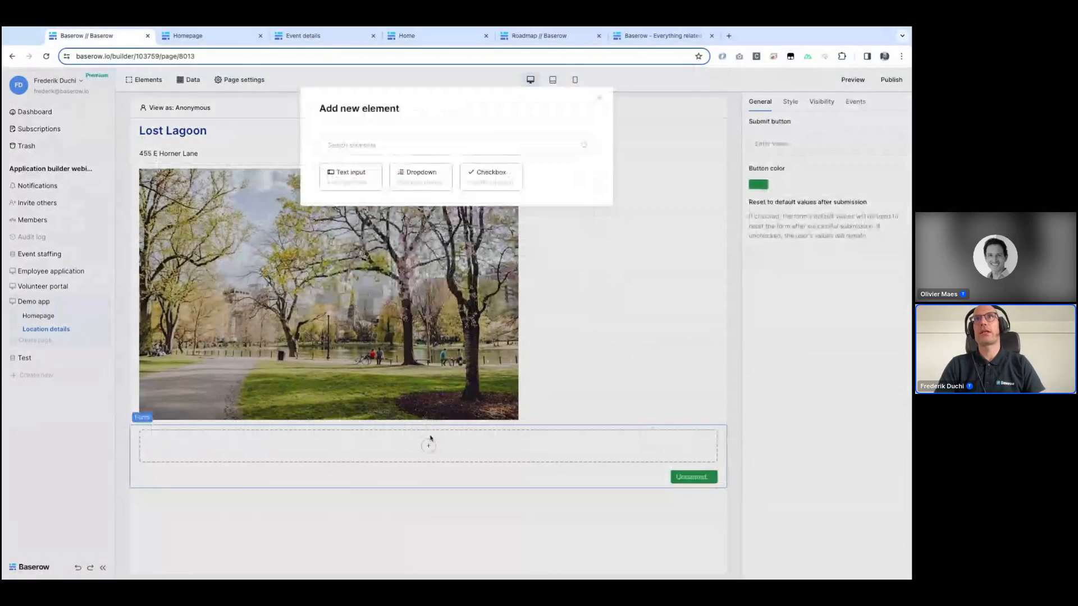
pyautogui.click(352, 179)
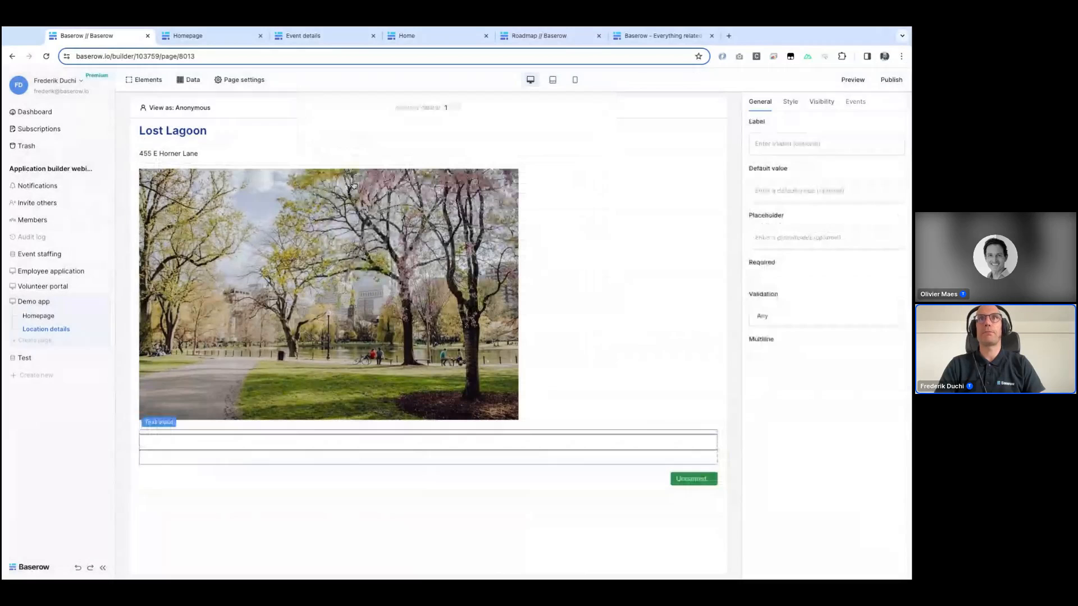
pyautogui.click(781, 144)
pyautogui.write('Name')
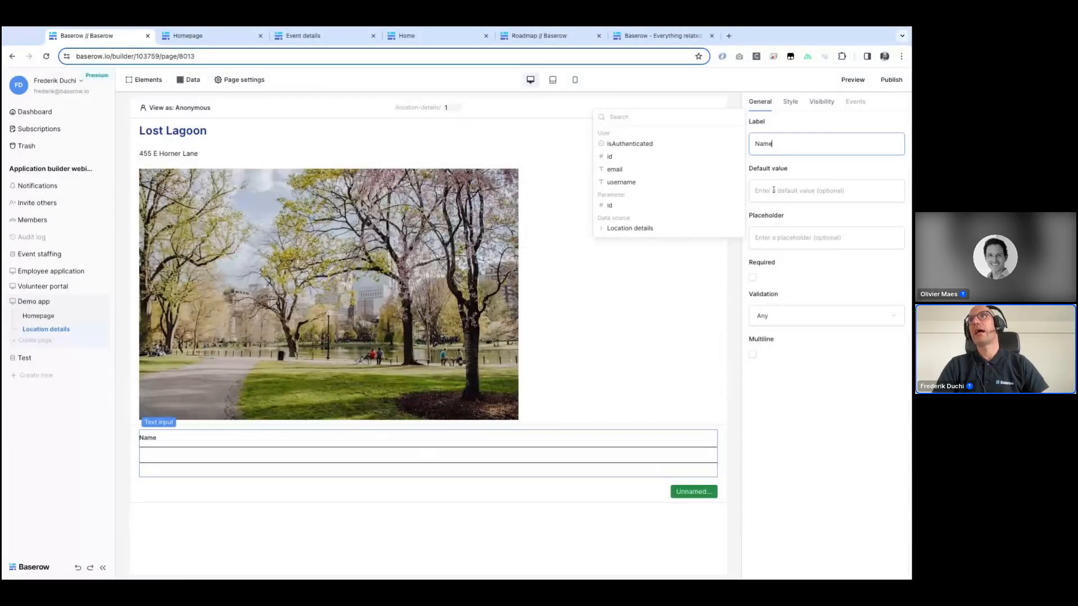
pyautogui.click(780, 185)
pyautogui.click(642, 276)
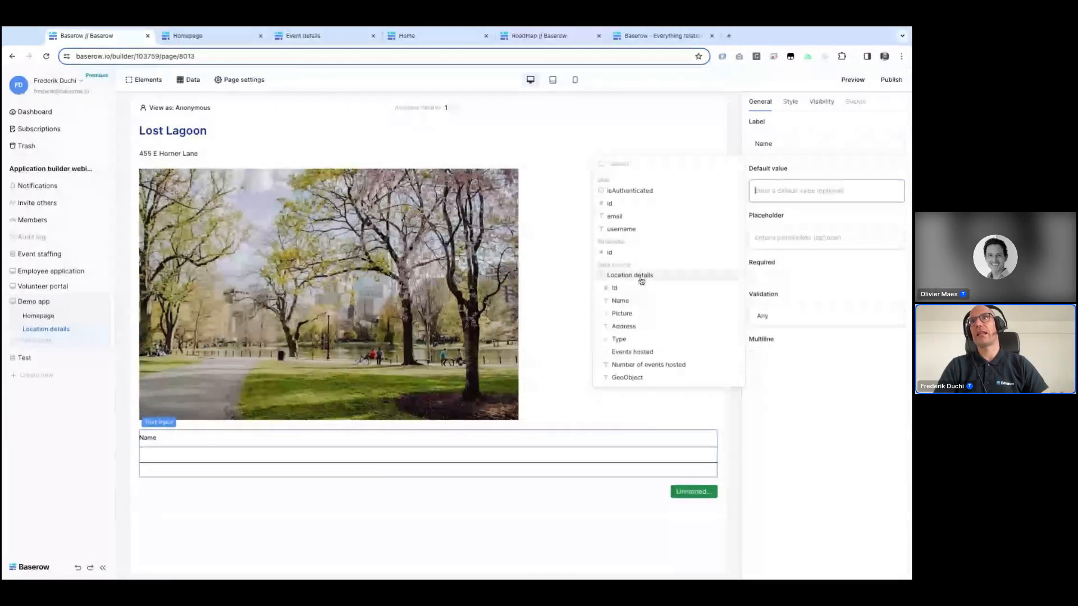
pyautogui.click(634, 302)
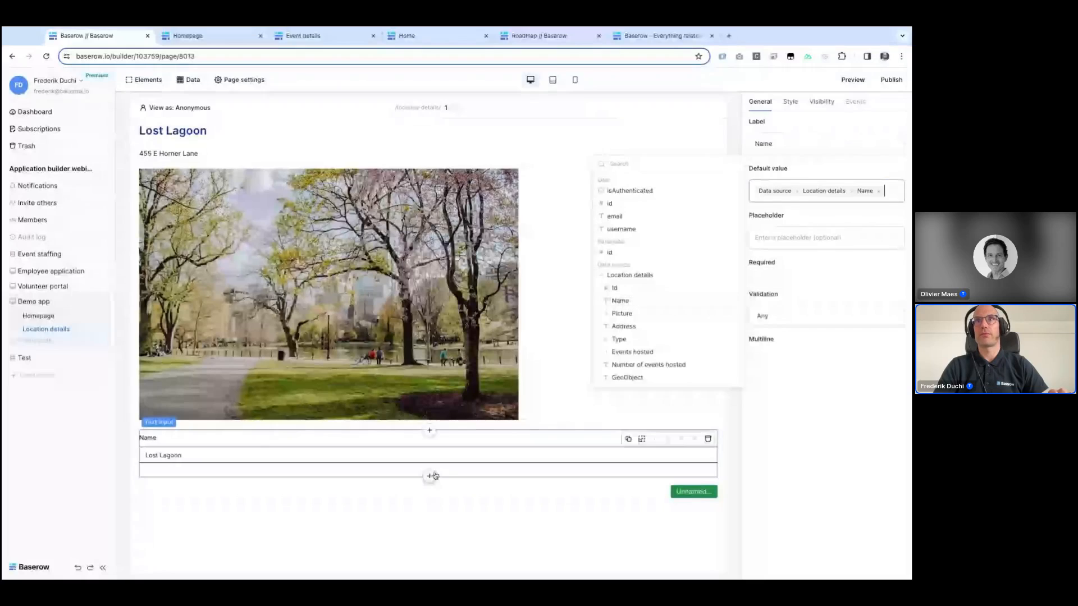
# Step: Add a second text input labelled Address, with its default value set to the Location details Address
pyautogui.click(431, 477)
pyautogui.click(338, 186)
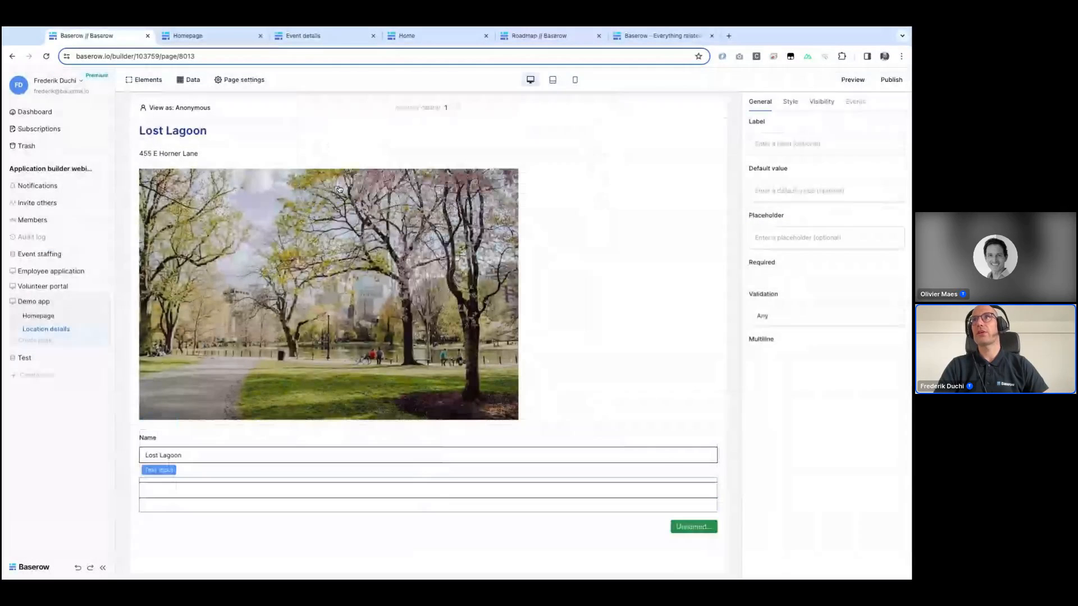
pyautogui.click(785, 148)
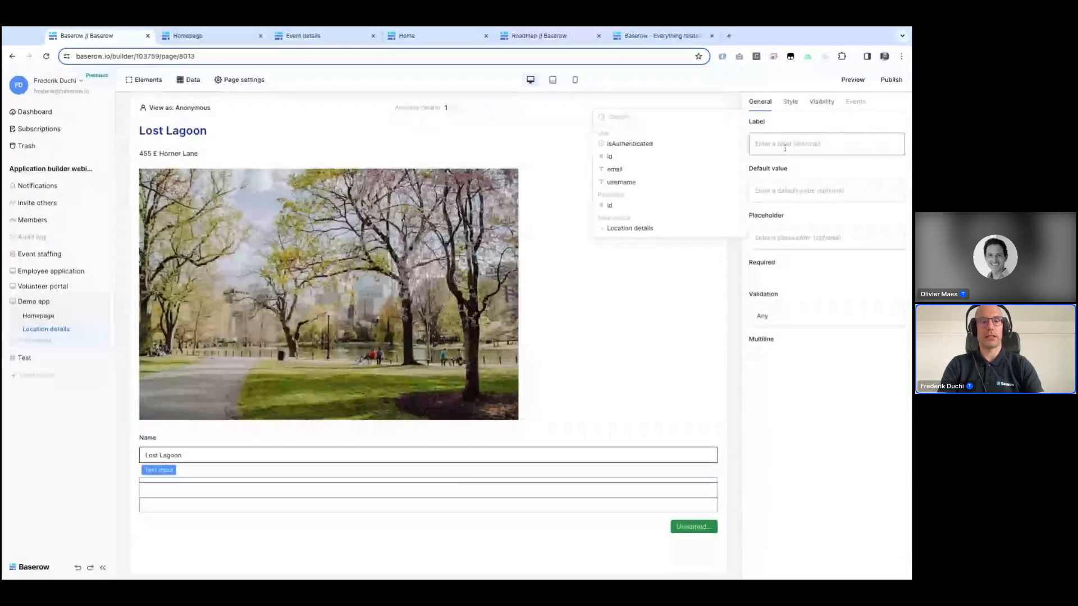
pyautogui.write('Address')
pyautogui.click(787, 191)
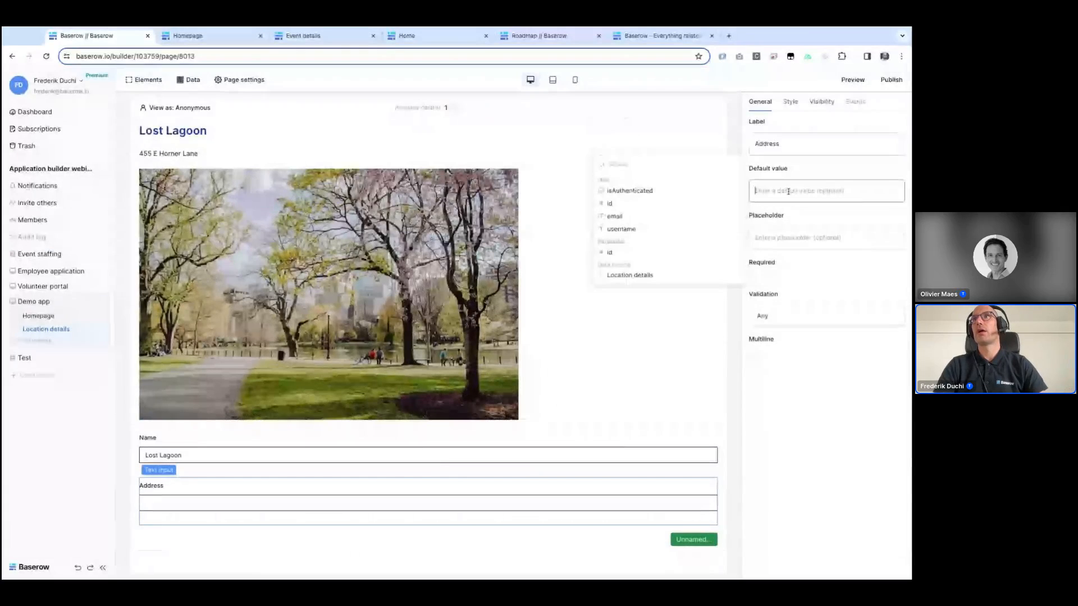
pyautogui.click(644, 276)
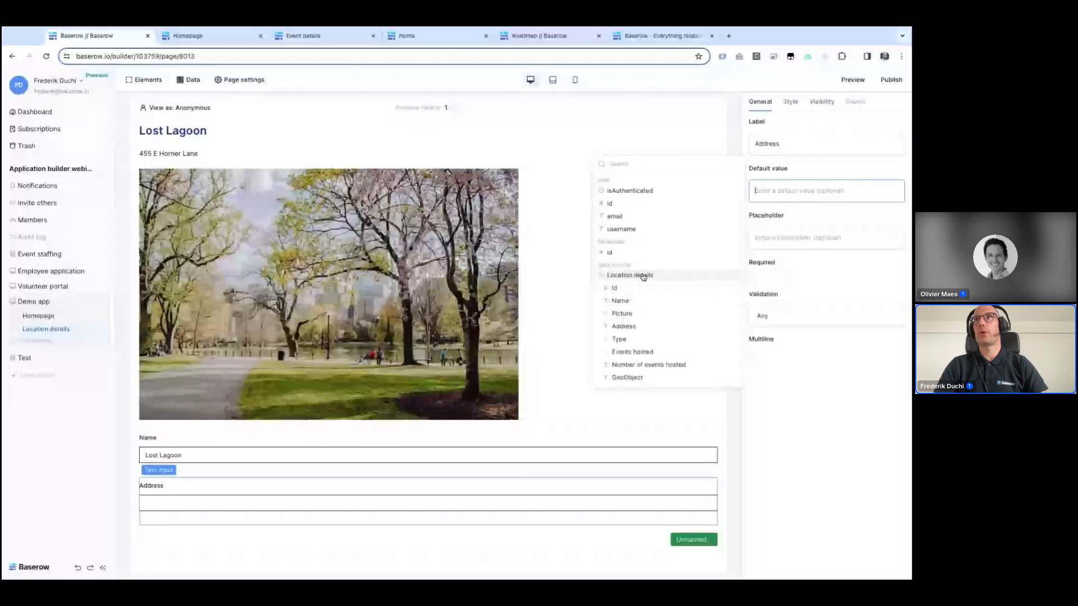
pyautogui.click(636, 326)
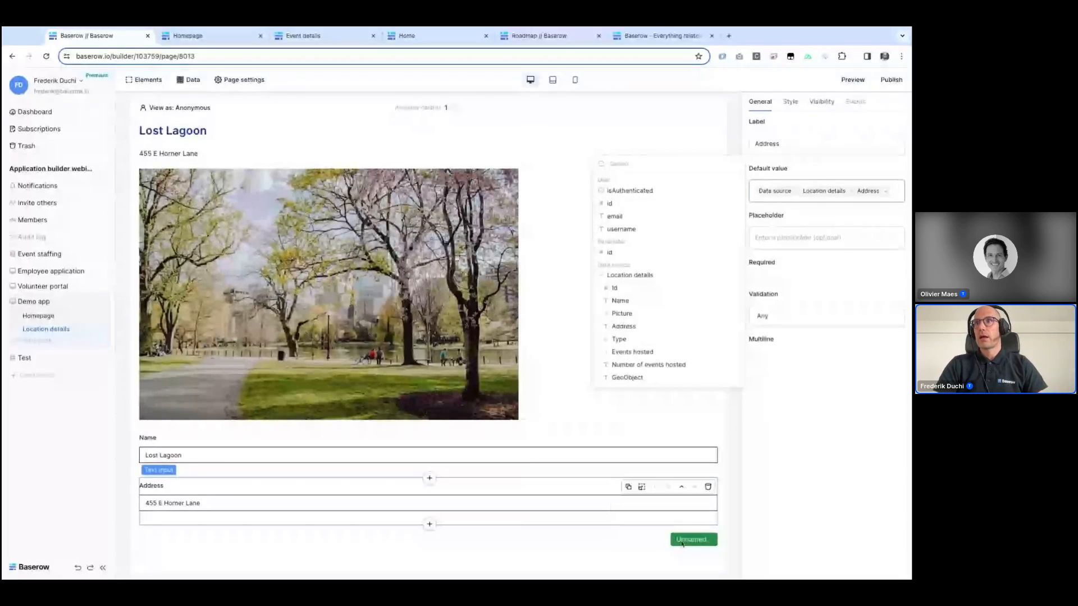
# Step: Set the form's submit button text to Update location
pyautogui.click(682, 542)
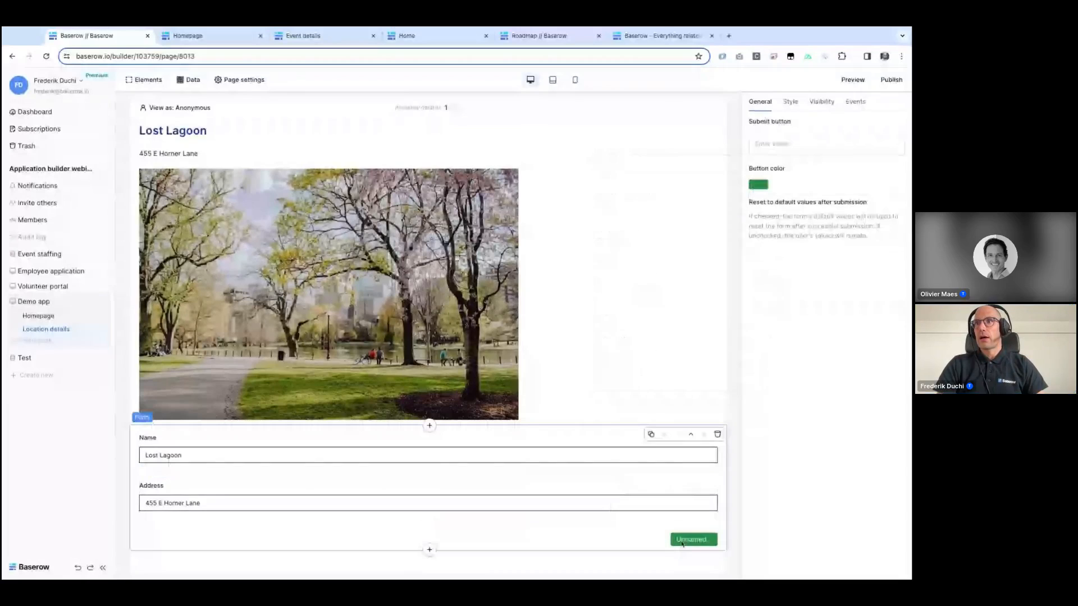
pyautogui.click(781, 145)
pyautogui.write('Update location')
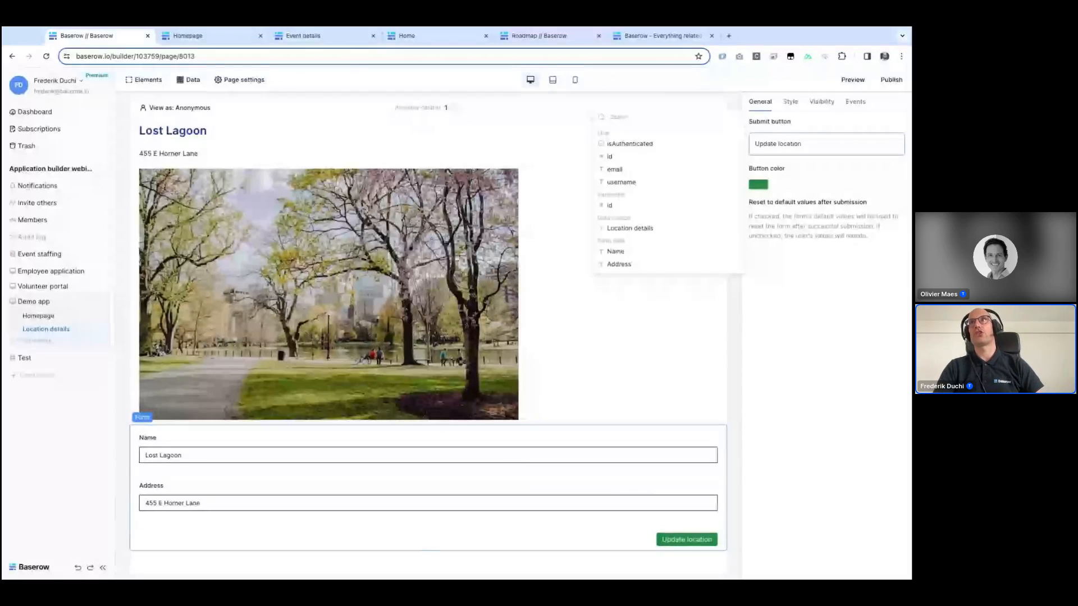
# Step: Give the form a background colour based on the Primary colour, lightened to a pale green
pyautogui.click(855, 102)
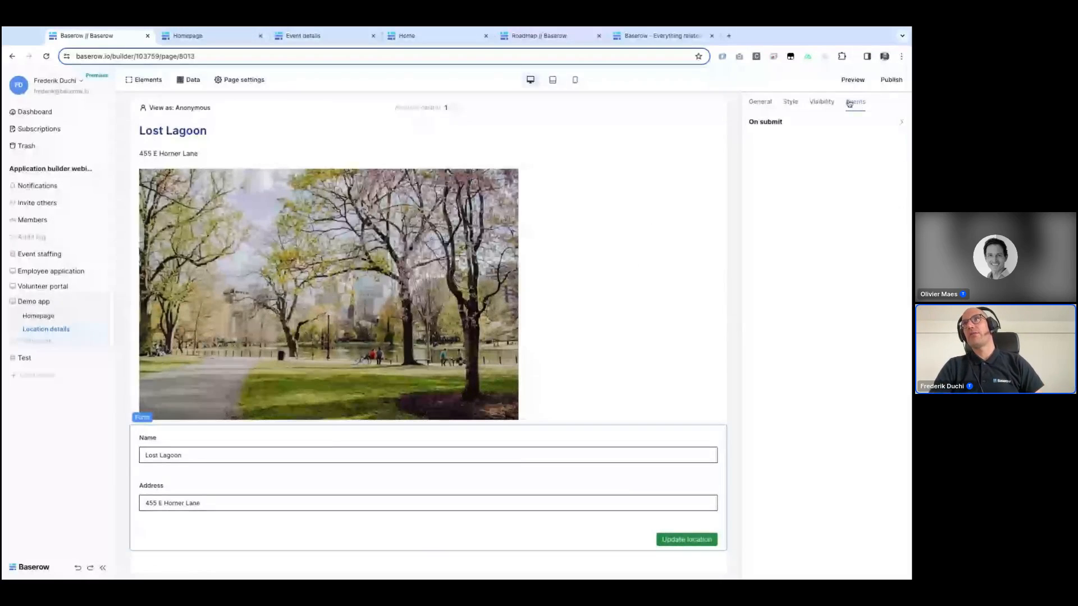
pyautogui.click(758, 106)
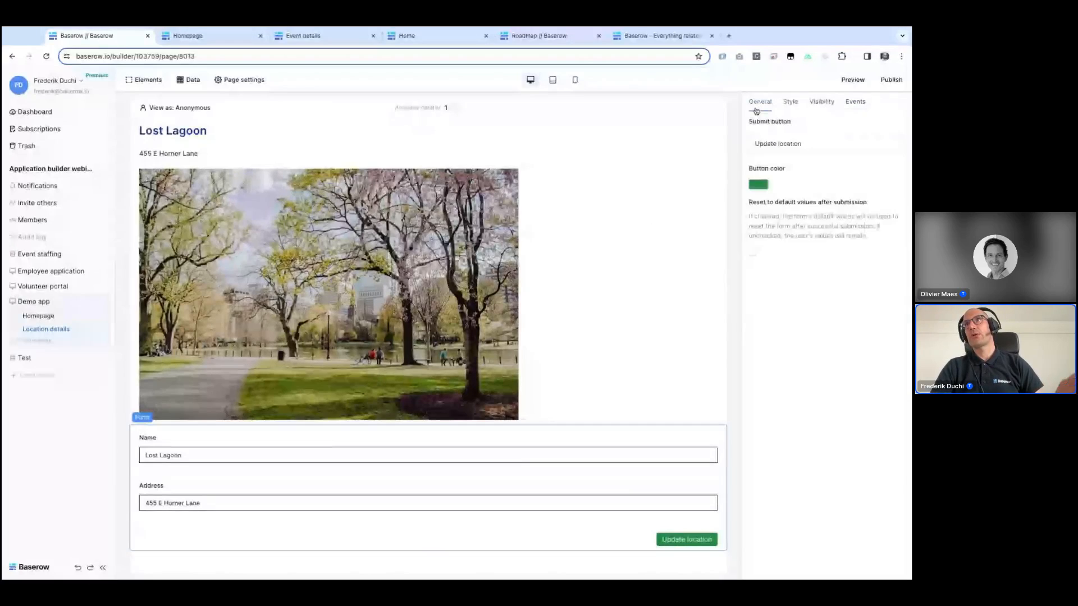
pyautogui.click(789, 103)
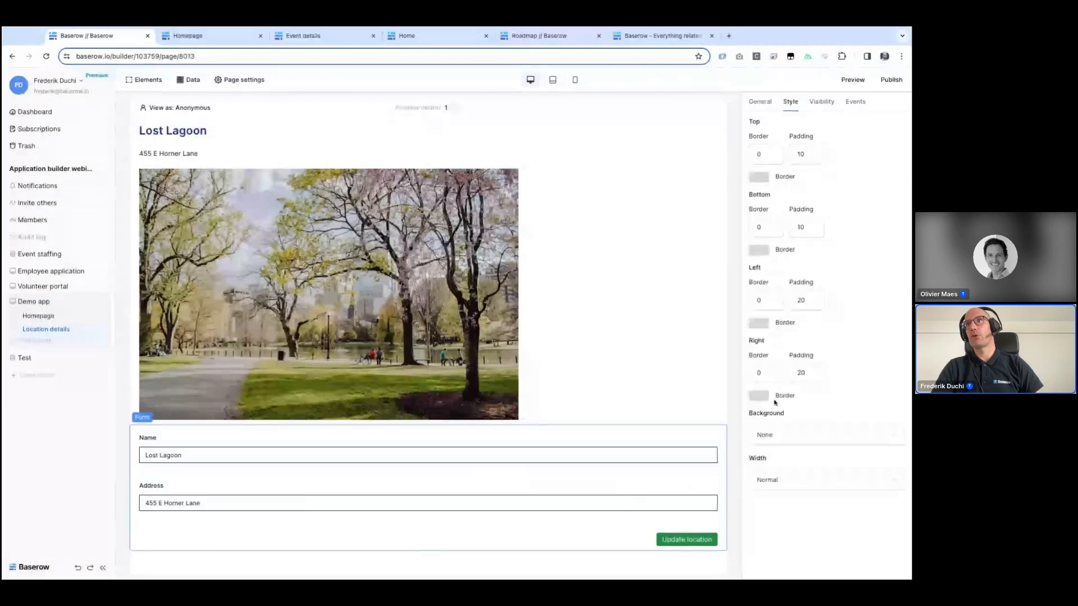
pyautogui.click(784, 439)
pyautogui.click(763, 468)
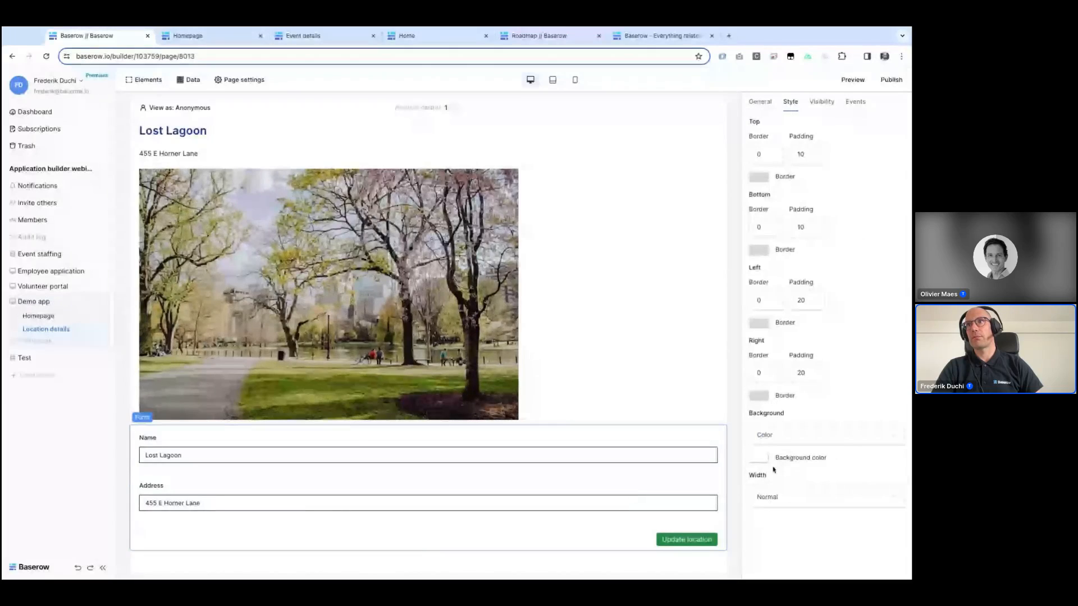
pyautogui.click(761, 458)
pyautogui.click(805, 429)
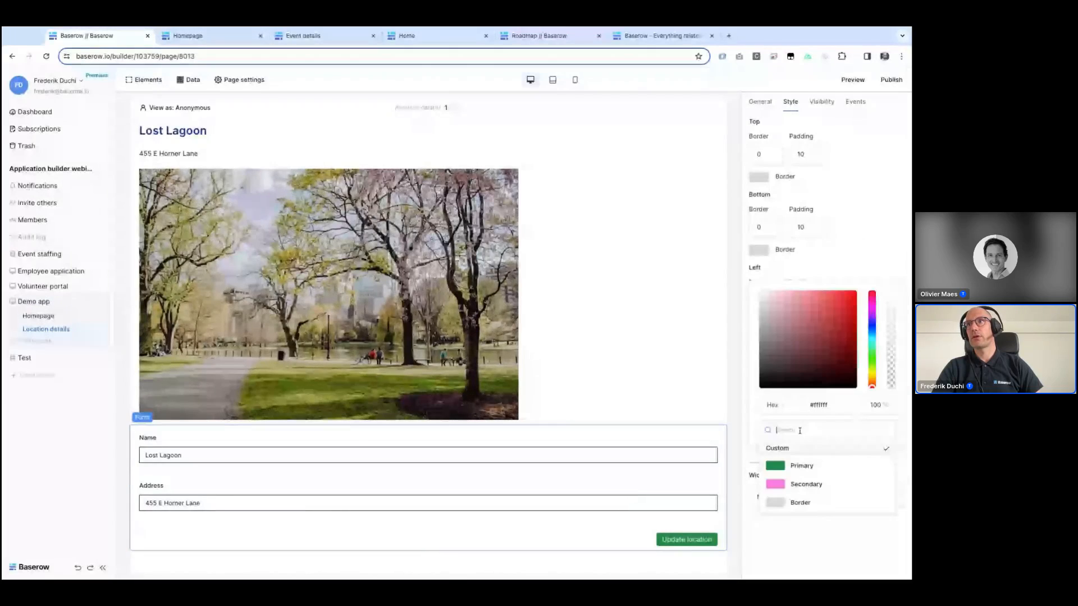
pyautogui.click(795, 469)
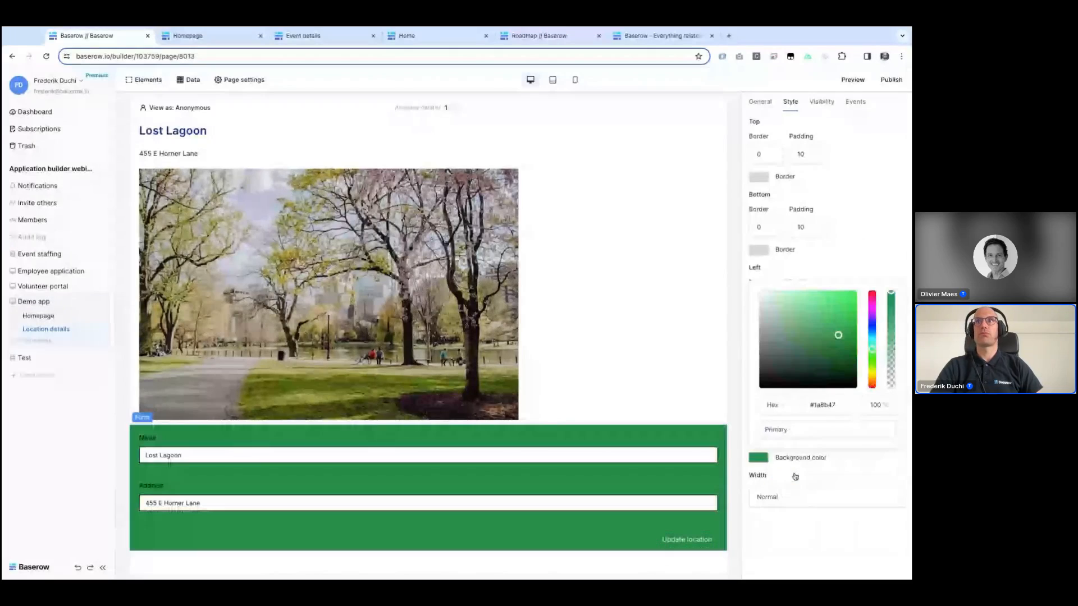
pyautogui.click(797, 323)
pyautogui.click(593, 311)
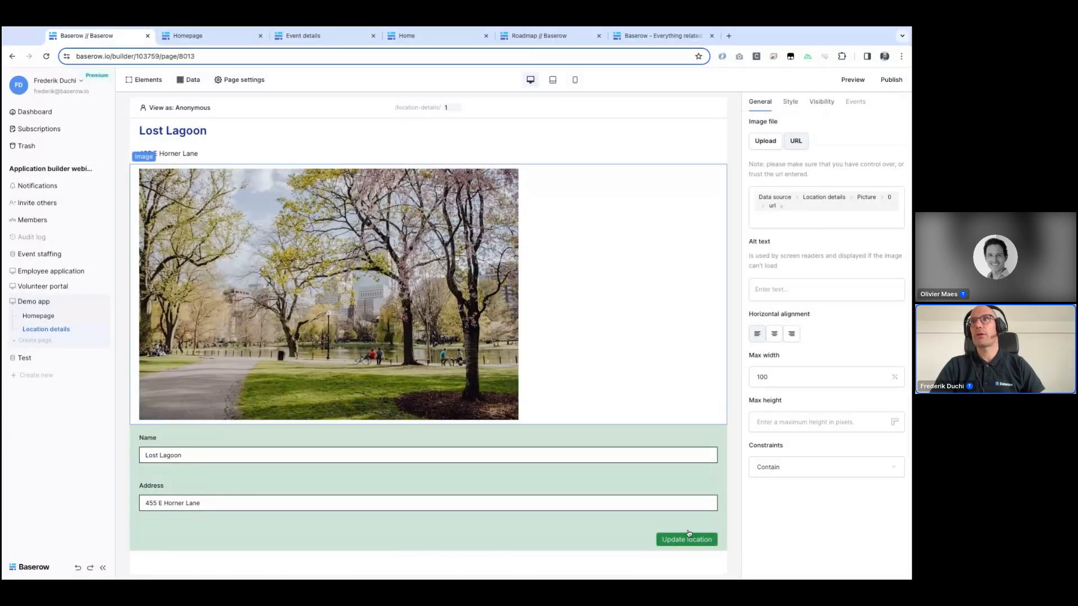
# Step: Add an Update Row action to the form's On submit event
pyautogui.click(678, 543)
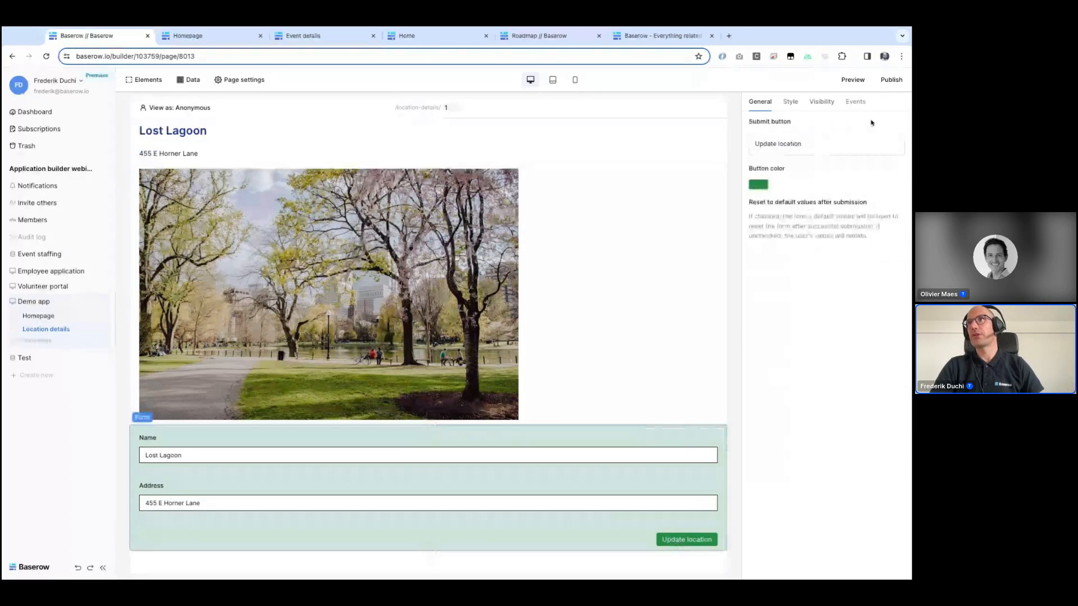
pyautogui.click(855, 104)
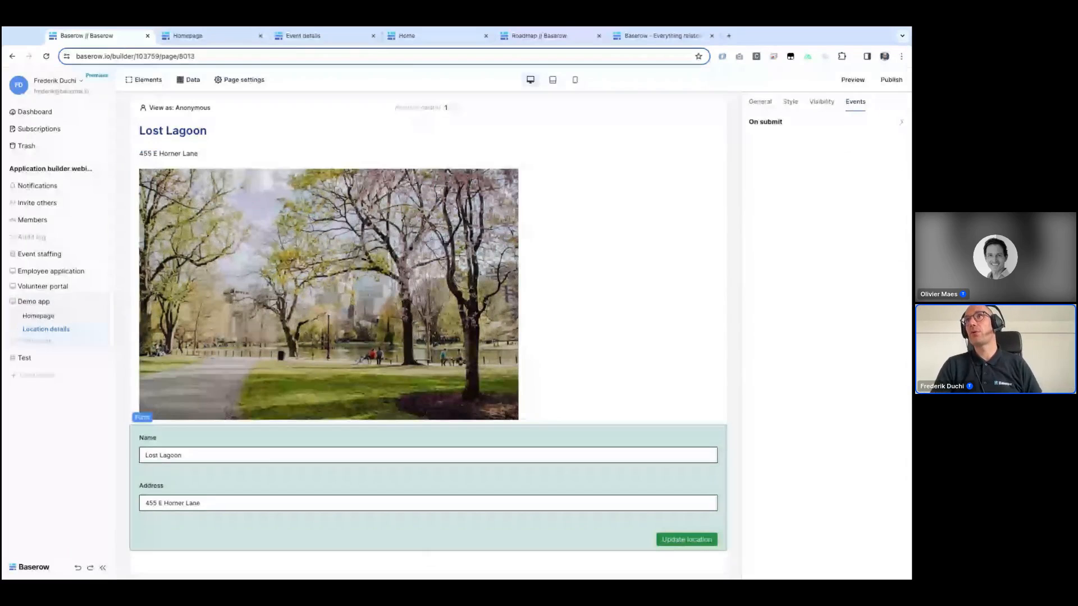
pyautogui.click(765, 122)
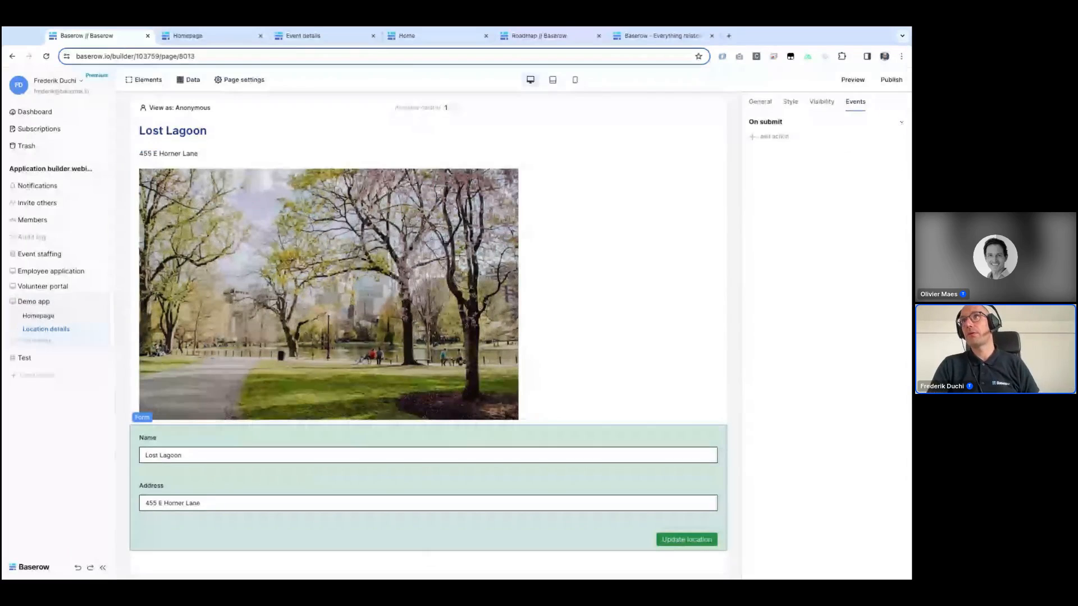
pyautogui.click(781, 137)
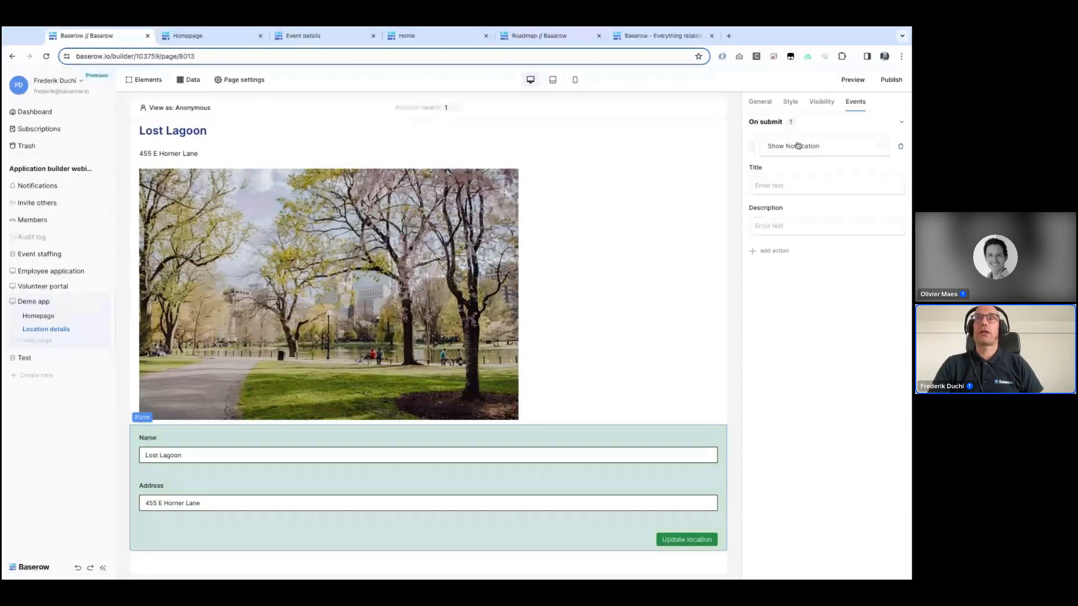
pyautogui.click(799, 146)
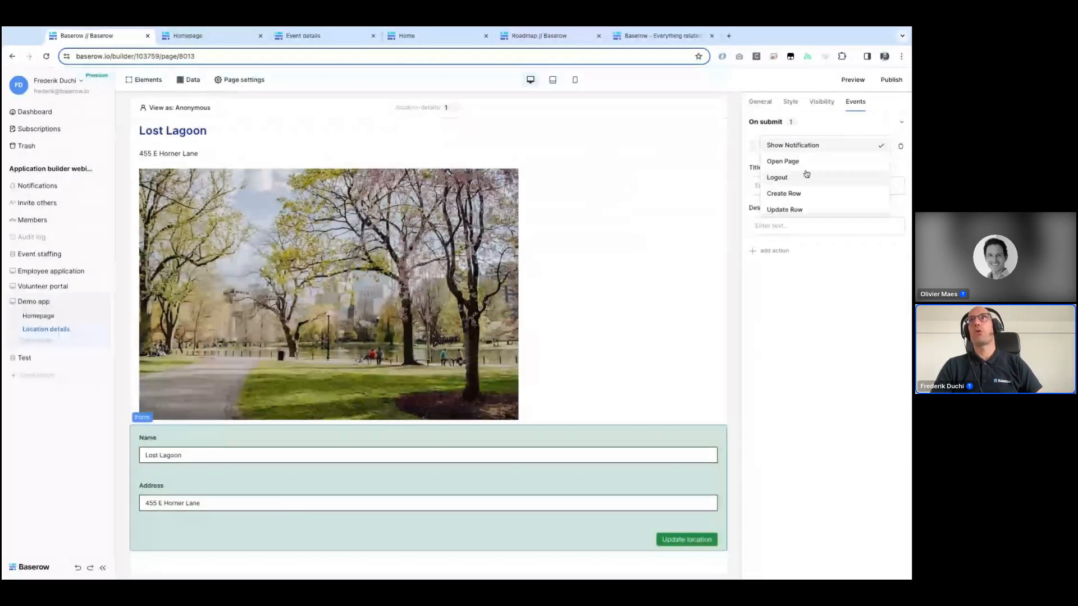
pyautogui.scroll(-1, 805, 179)
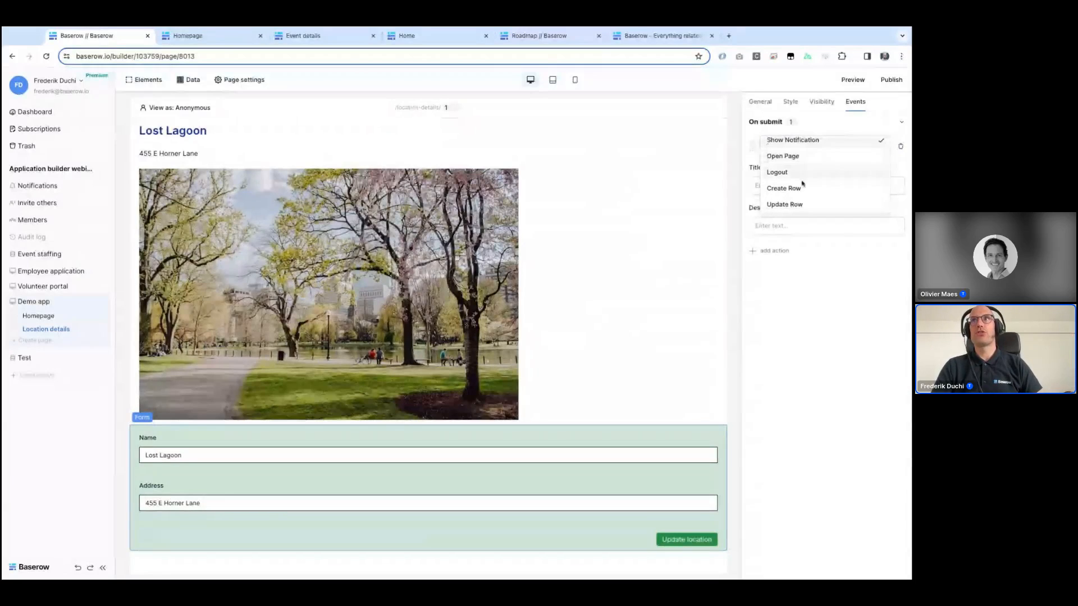
pyautogui.click(779, 205)
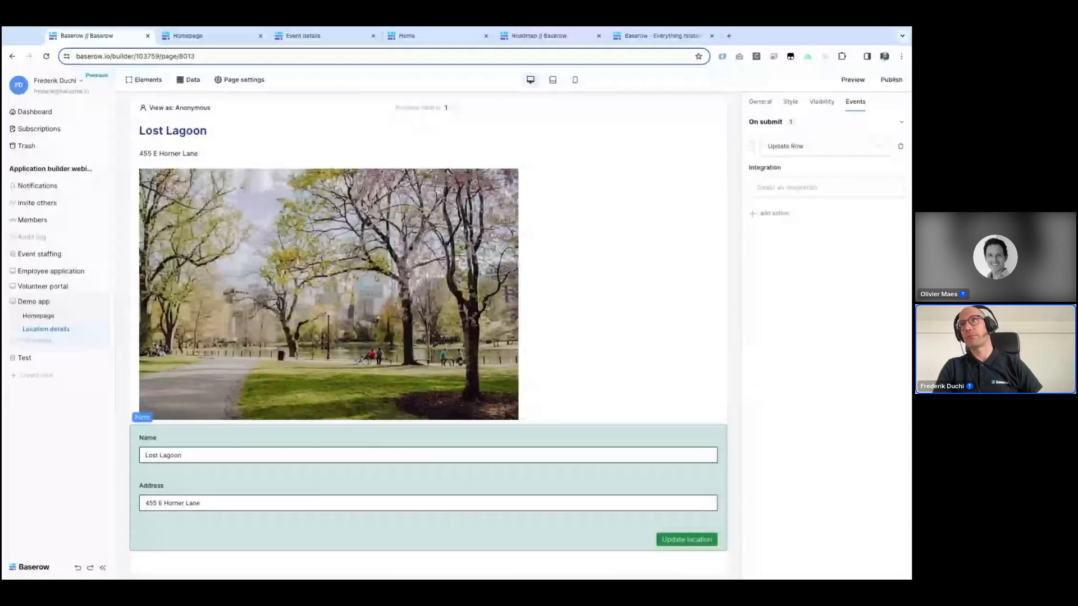
# Step: Configure the Update Row action with Local Baserow, database Event staffing, table Locations, and row ID from the id parameter
pyautogui.click(789, 197)
pyautogui.click(794, 204)
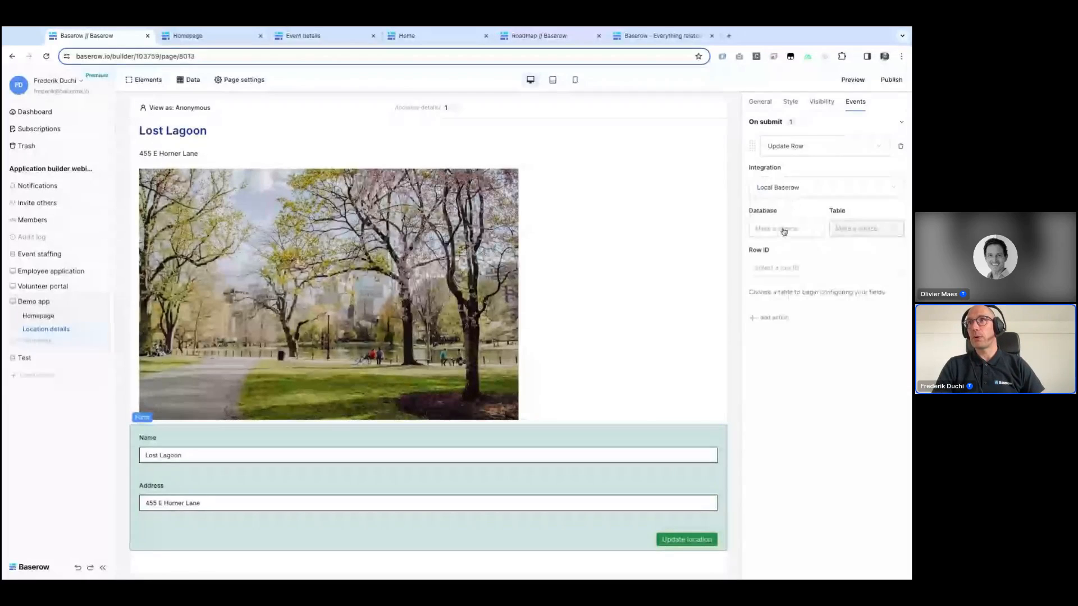
pyautogui.click(783, 230)
pyautogui.click(778, 251)
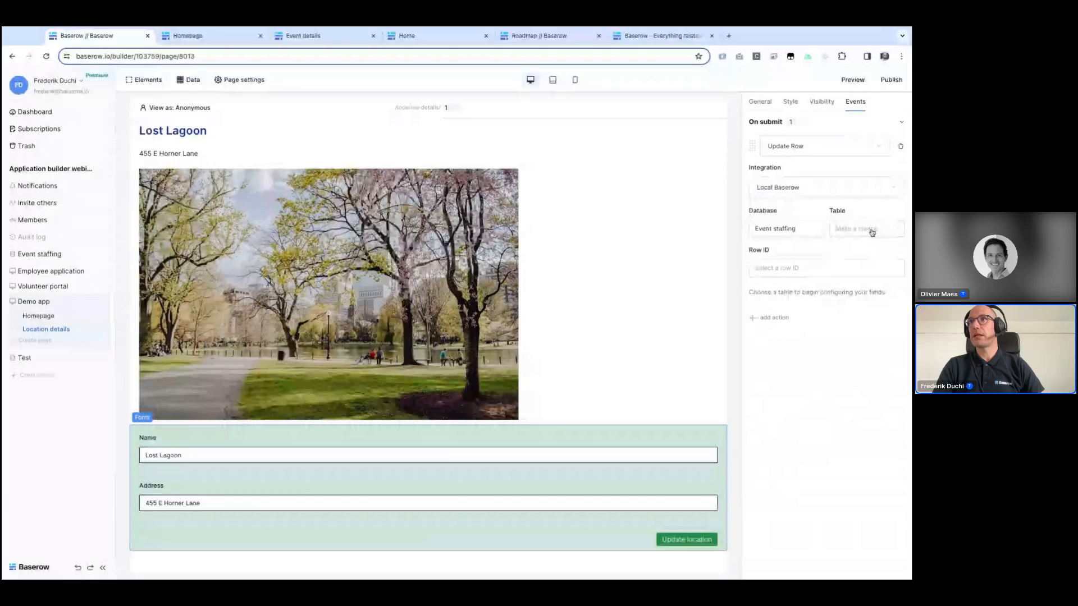
pyautogui.click(872, 232)
pyautogui.click(862, 261)
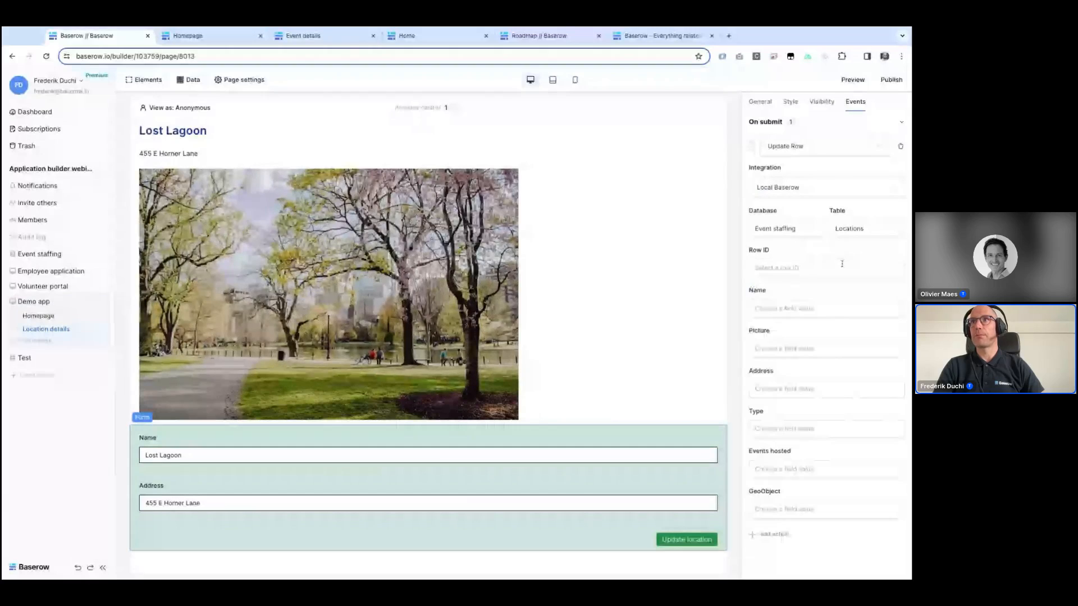
pyautogui.click(842, 264)
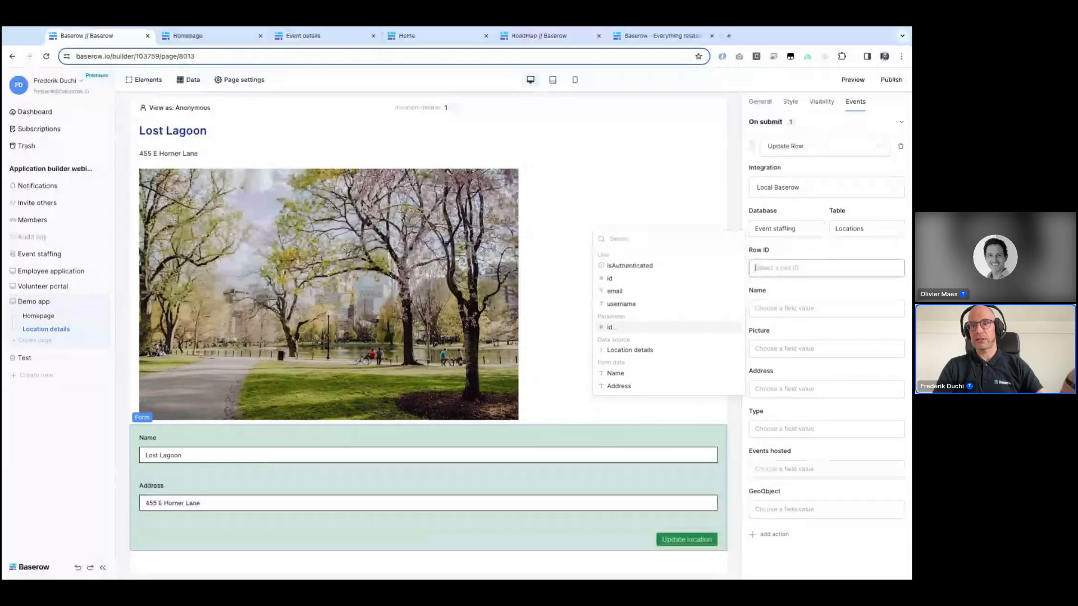
pyautogui.click(610, 327)
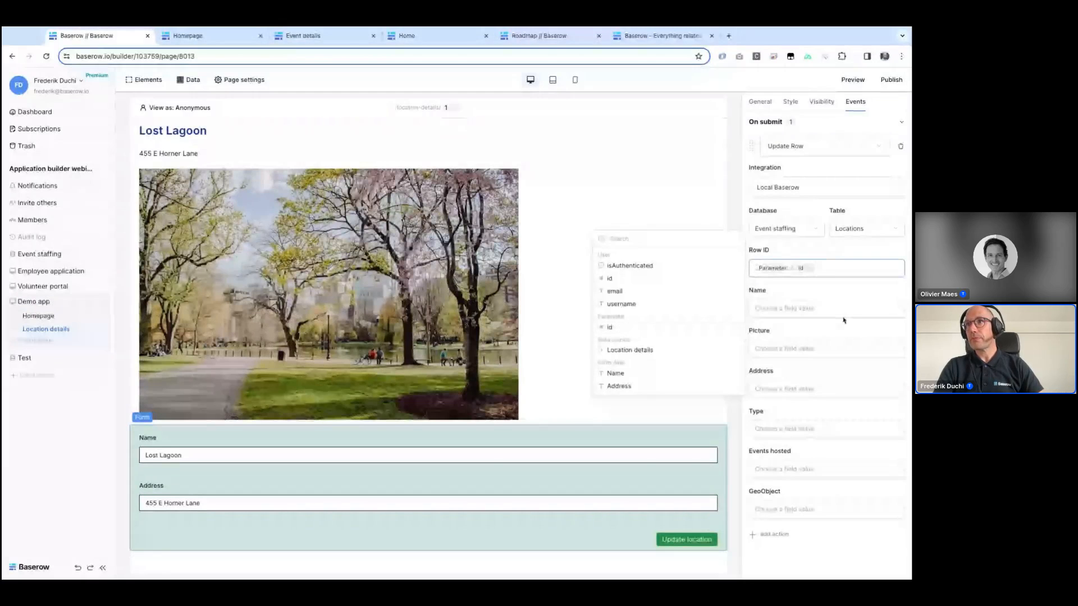
# Step: Map the Name and Address fields of the action to the form data Name and Address
pyautogui.click(804, 306)
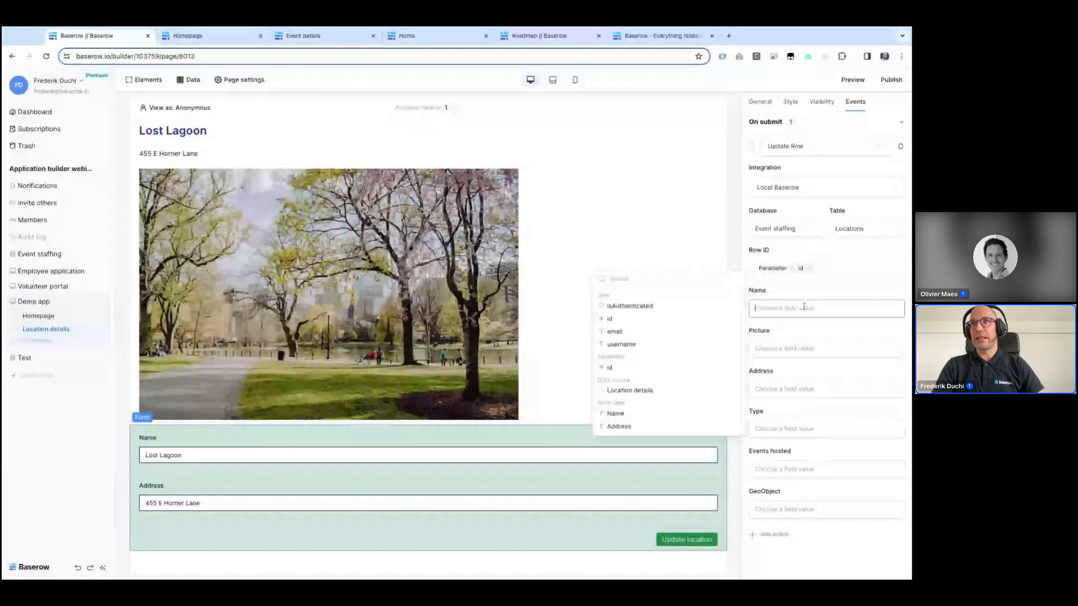
pyautogui.click(621, 416)
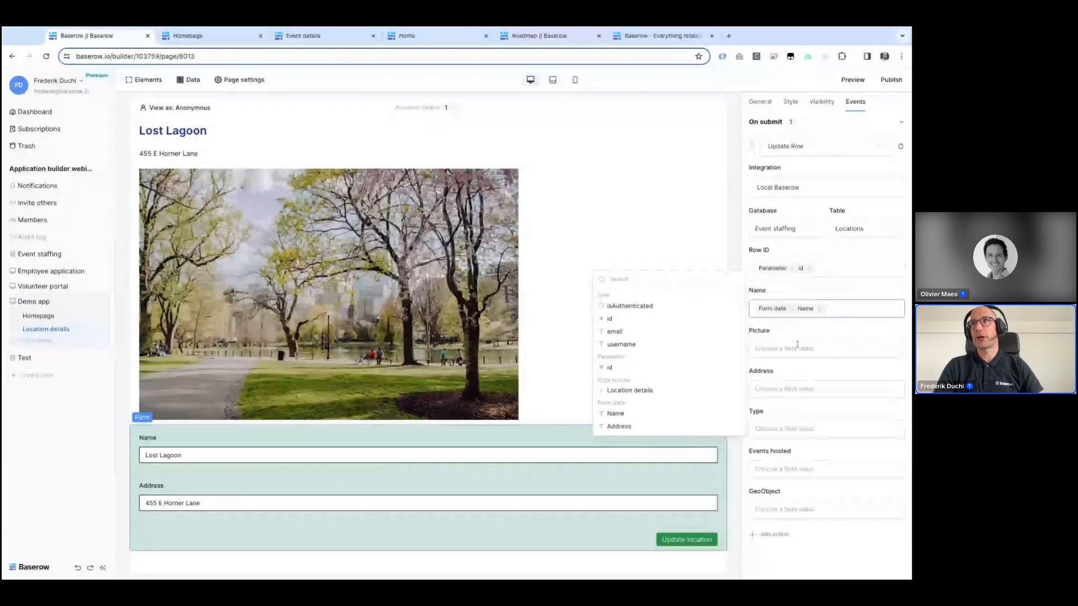
pyautogui.click(798, 389)
pyautogui.click(647, 507)
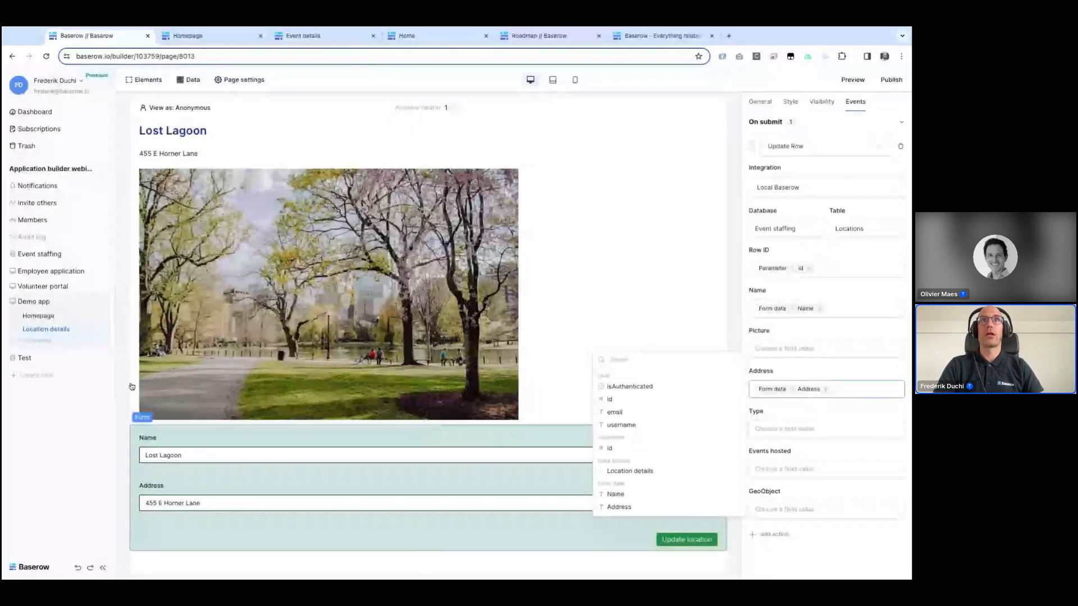
# Step: Preview the page and switch the location ID in the page address to 3 and back to 1
pyautogui.click(857, 81)
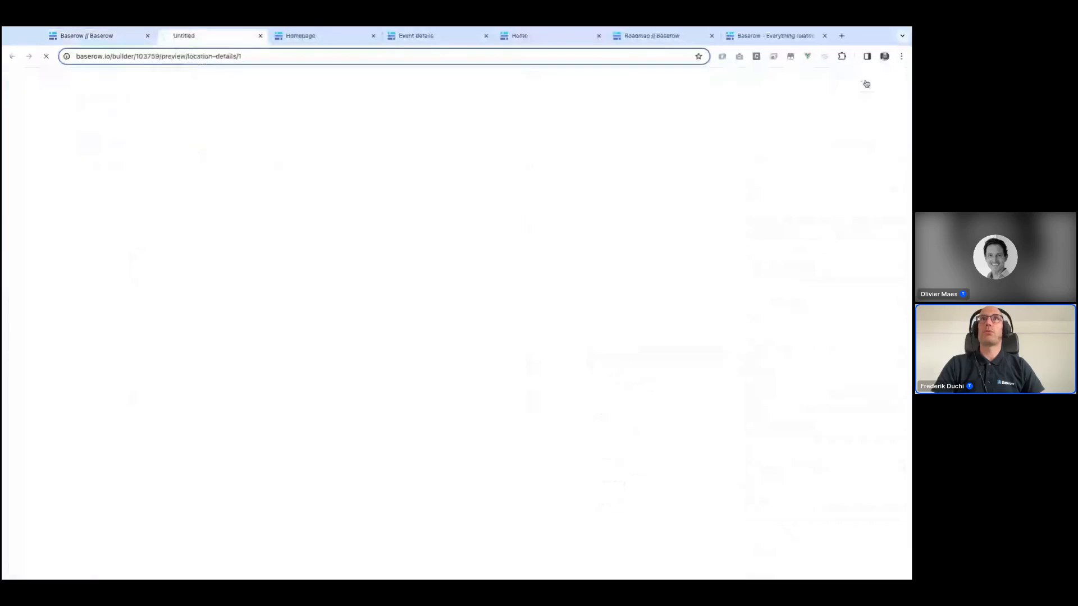
pyautogui.click(266, 54)
pyautogui.click(266, 54)
pyautogui.press('BackSpace')
pyautogui.write('3')
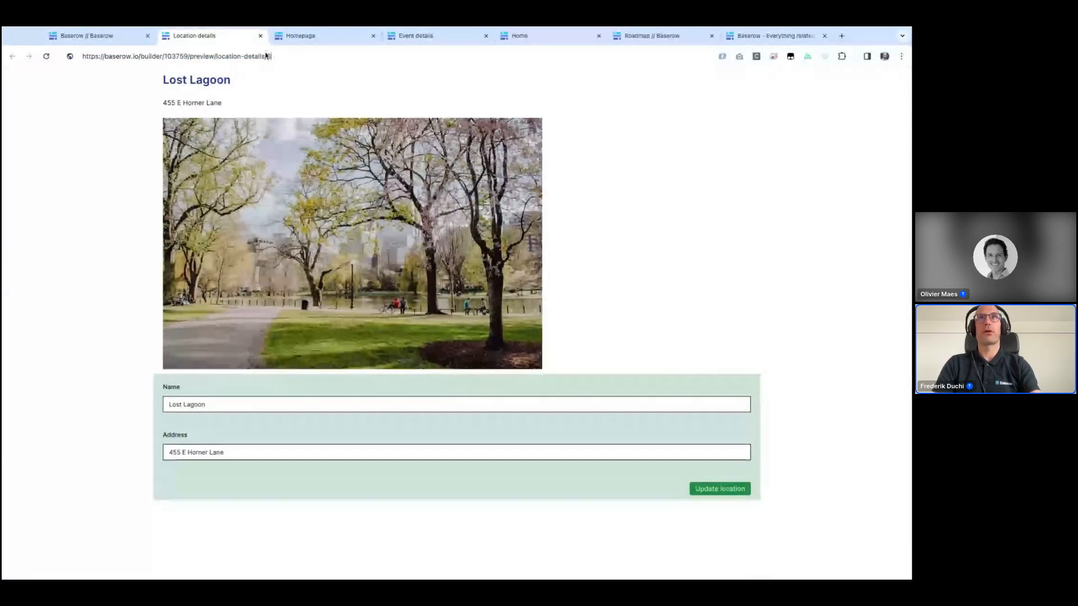
pyautogui.press('Return')
pyautogui.click(261, 56)
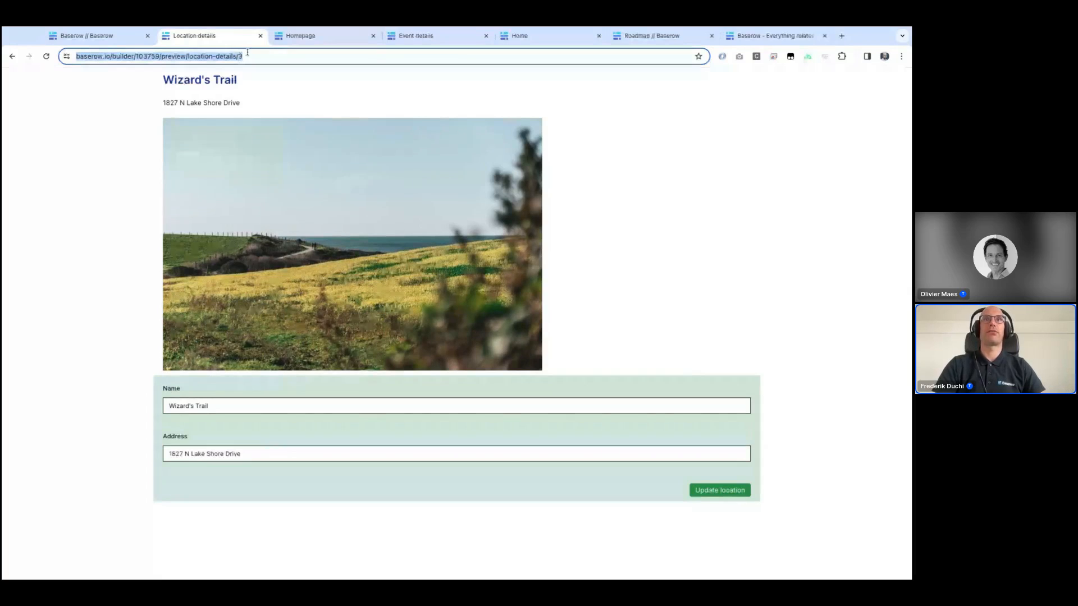
pyautogui.click(247, 52)
pyautogui.press('BackSpace')
pyautogui.write('1')
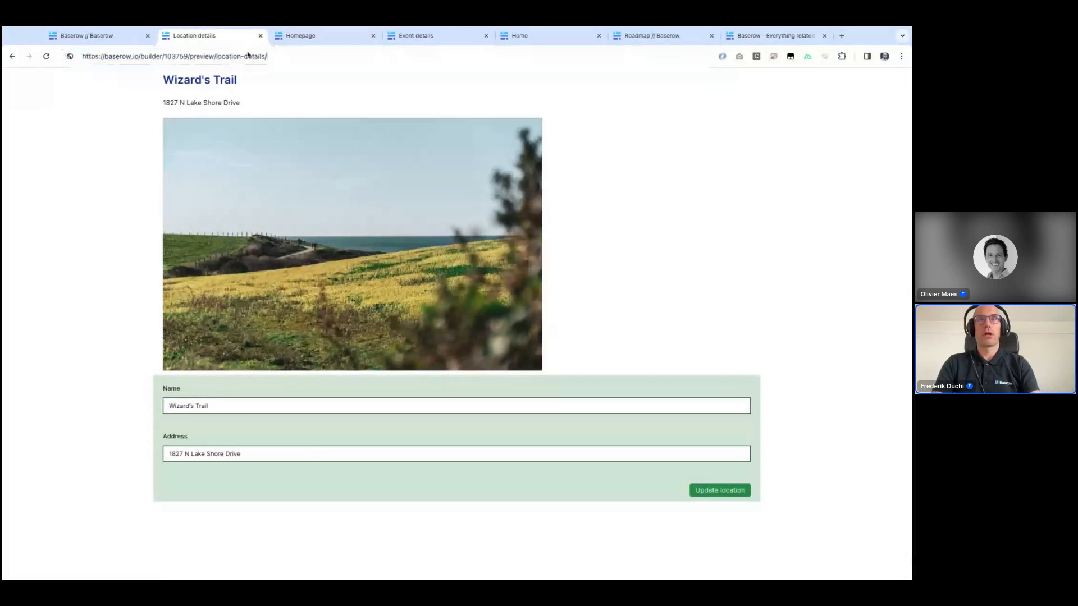
pyautogui.press('Return')
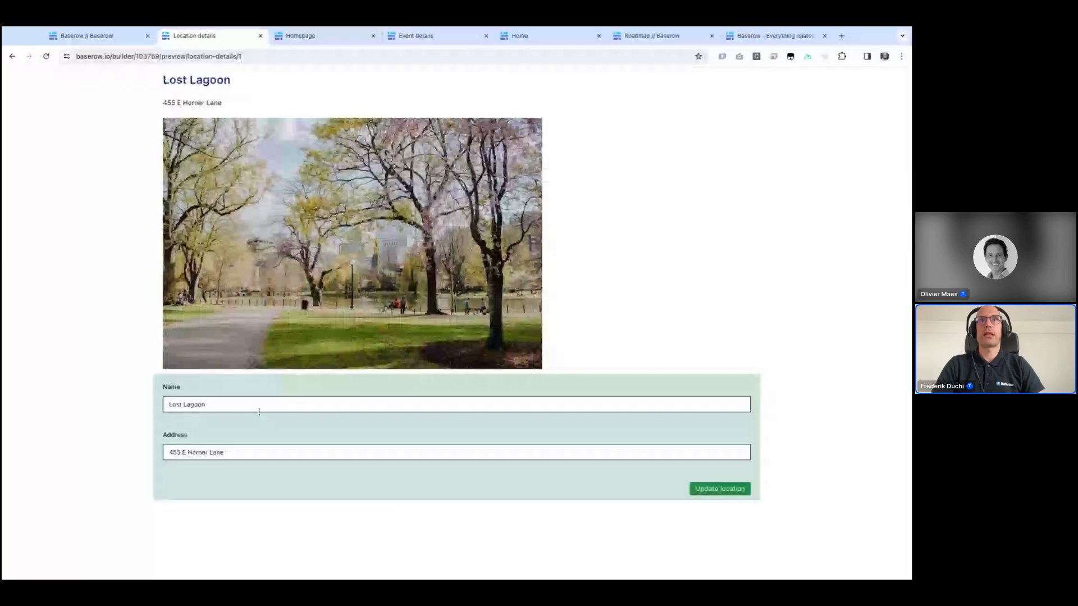
# Step: In the preview, change the name to Lost Lagoon Park and the address number to 404, then submit the update
pyautogui.click(237, 408)
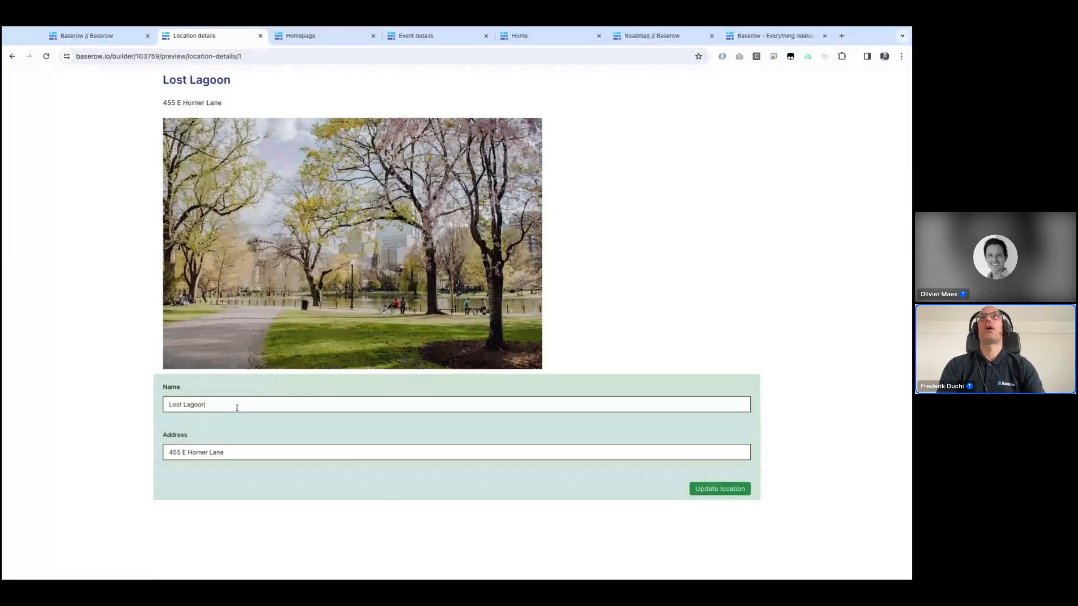
pyautogui.write('Park')
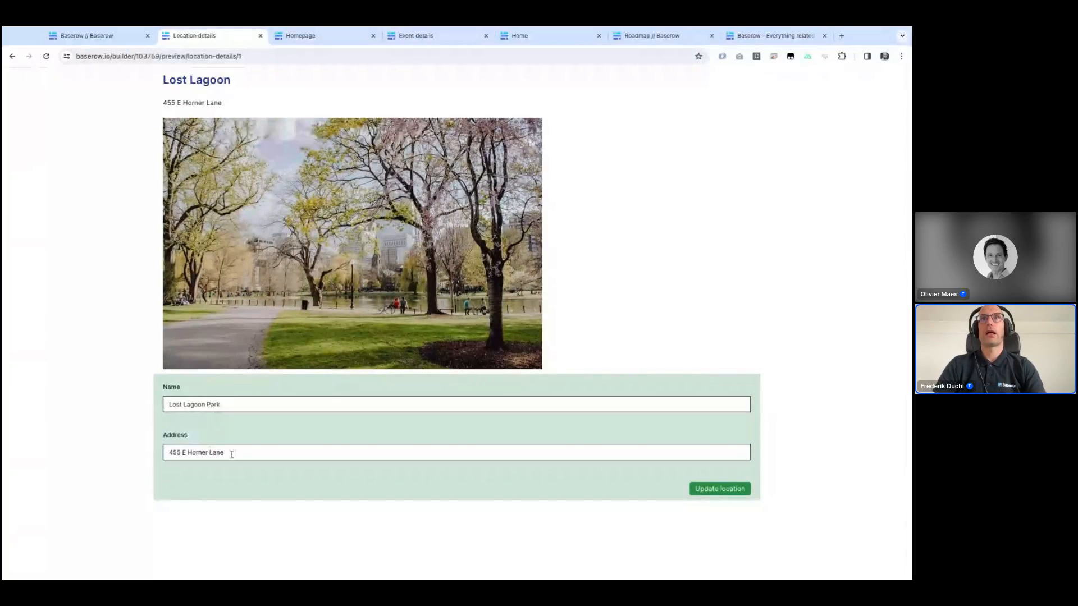
pyautogui.doubleClick(175, 452)
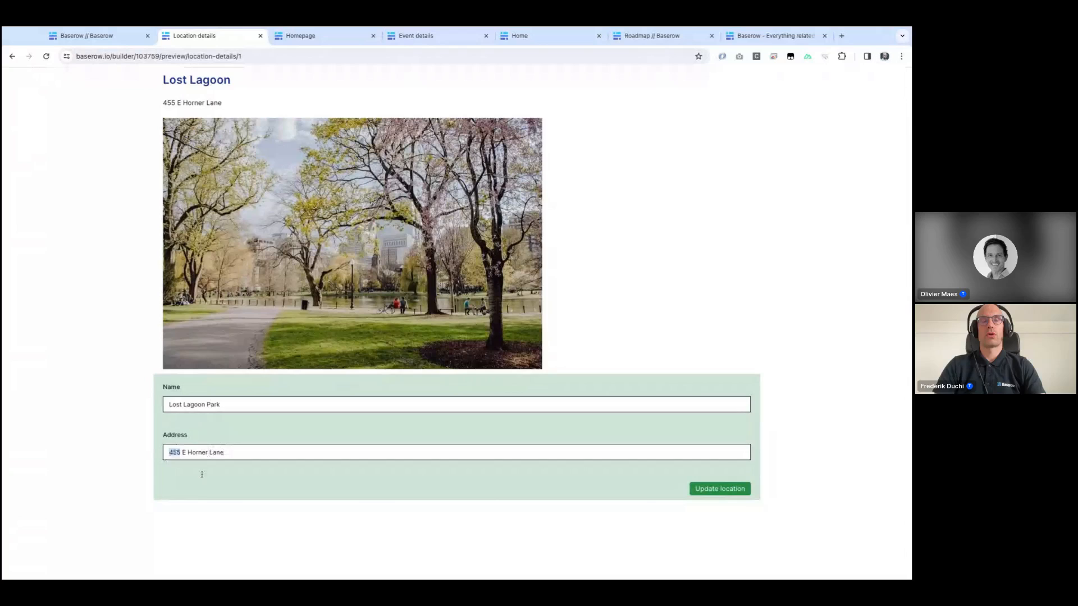
pyautogui.write('404')
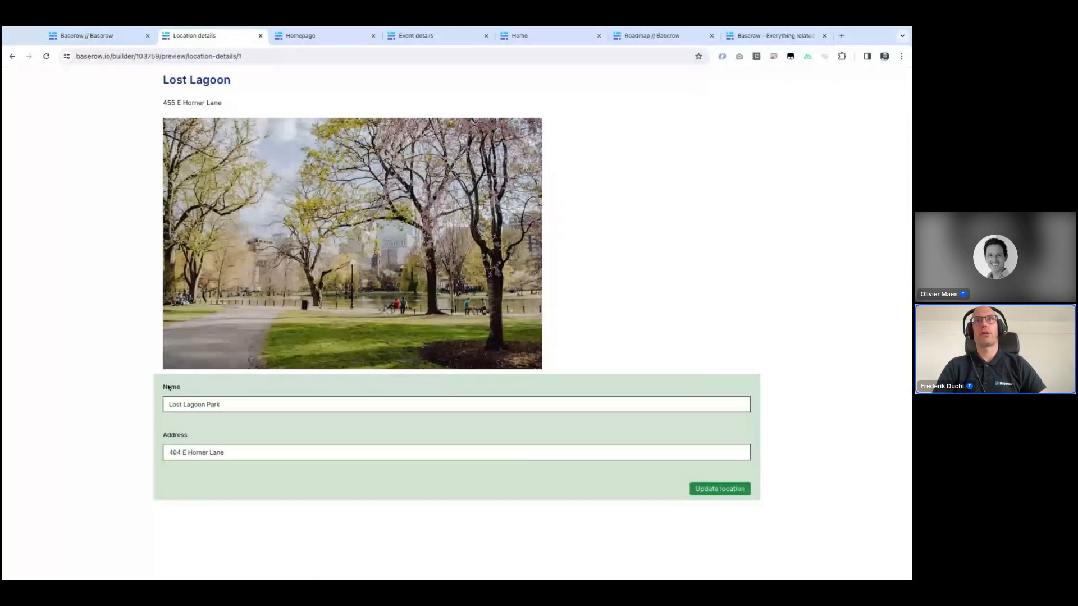
pyautogui.click(730, 492)
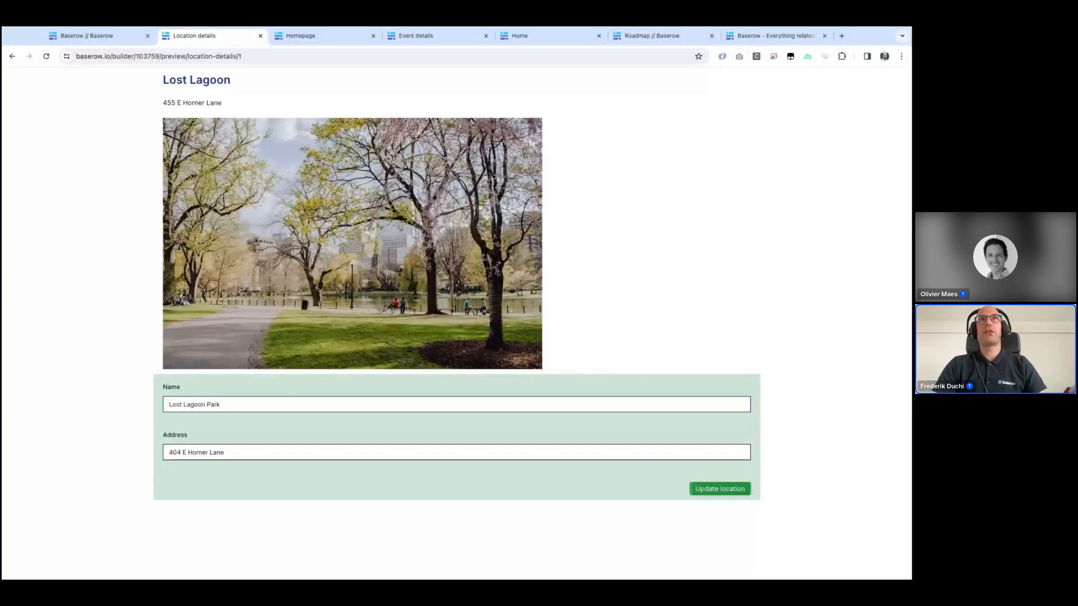
# Step: Open the Event staffing Locations table and reload the preview to check the updated location
pyautogui.click(76, 37)
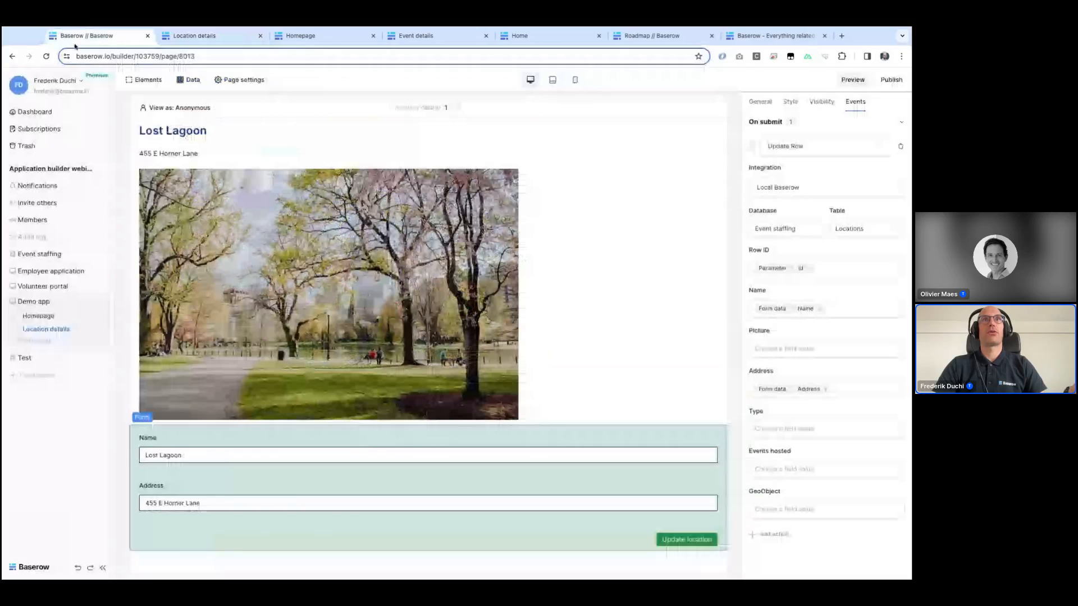
pyautogui.click(50, 252)
pyautogui.click(39, 296)
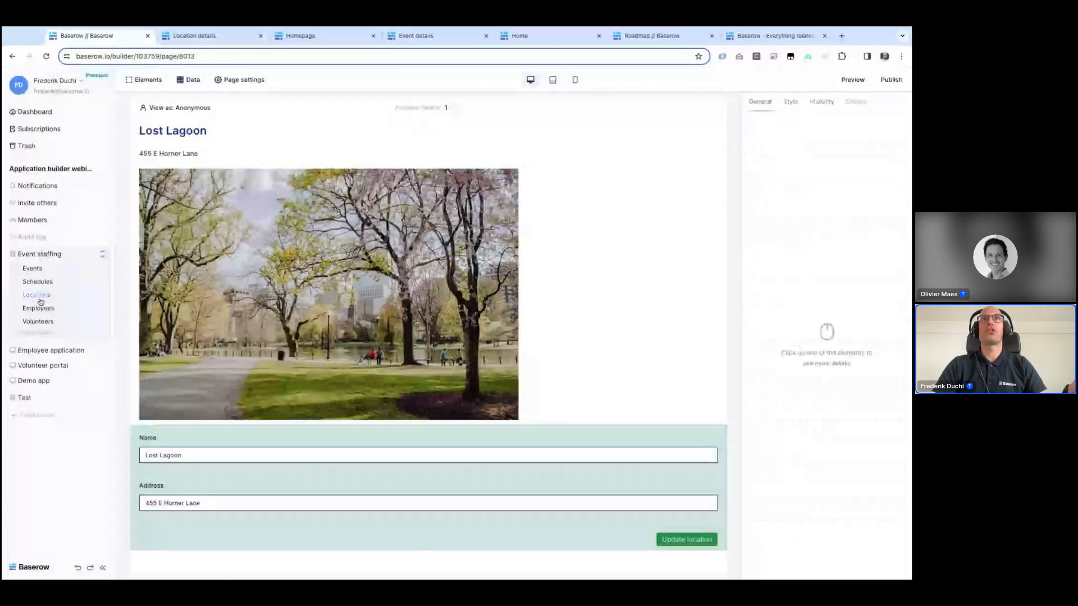
pyautogui.click(181, 118)
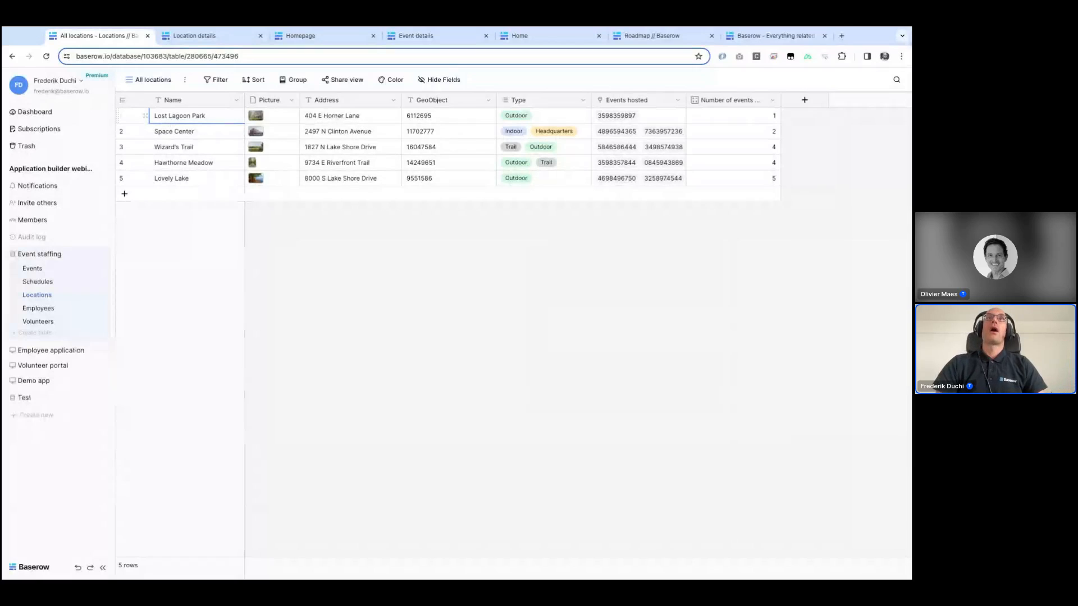
pyautogui.click(188, 36)
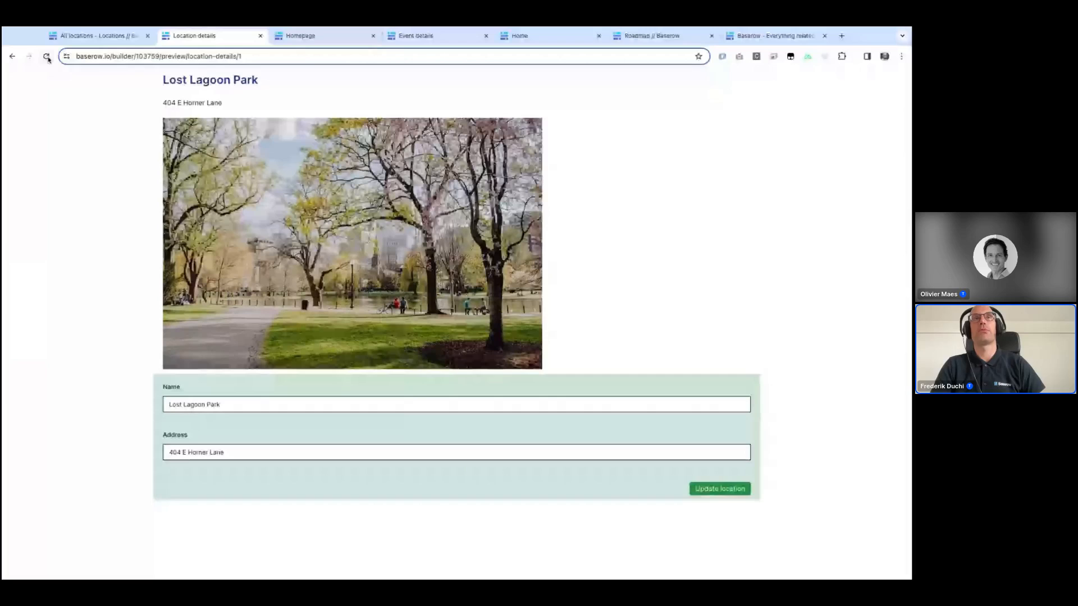
pyautogui.click(73, 36)
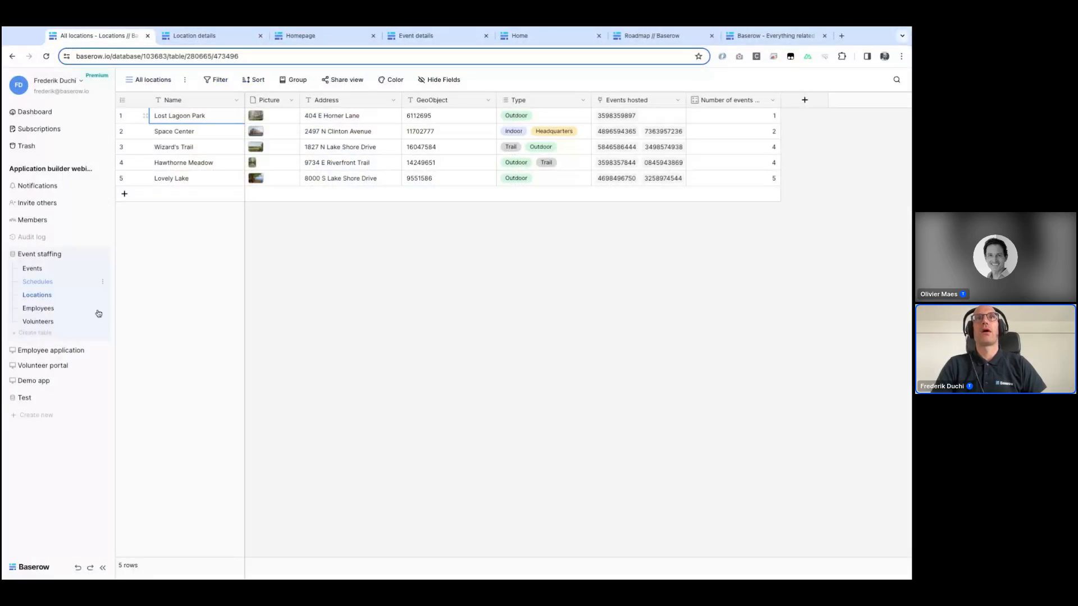
# Step: Return to the Location details page and add a second action to the form's On submit event
pyautogui.click(60, 385)
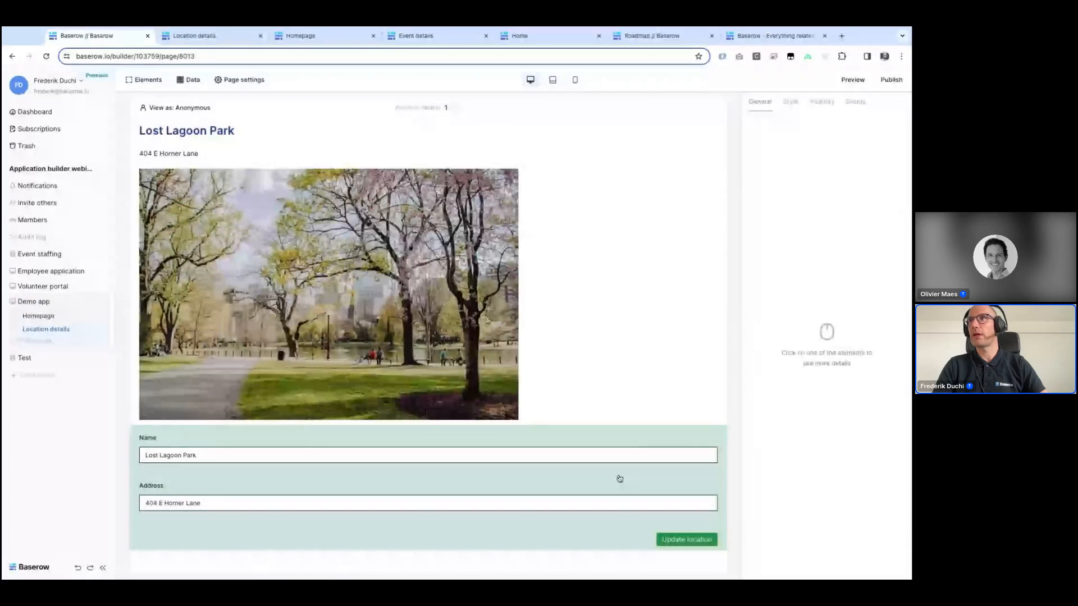
pyautogui.click(619, 478)
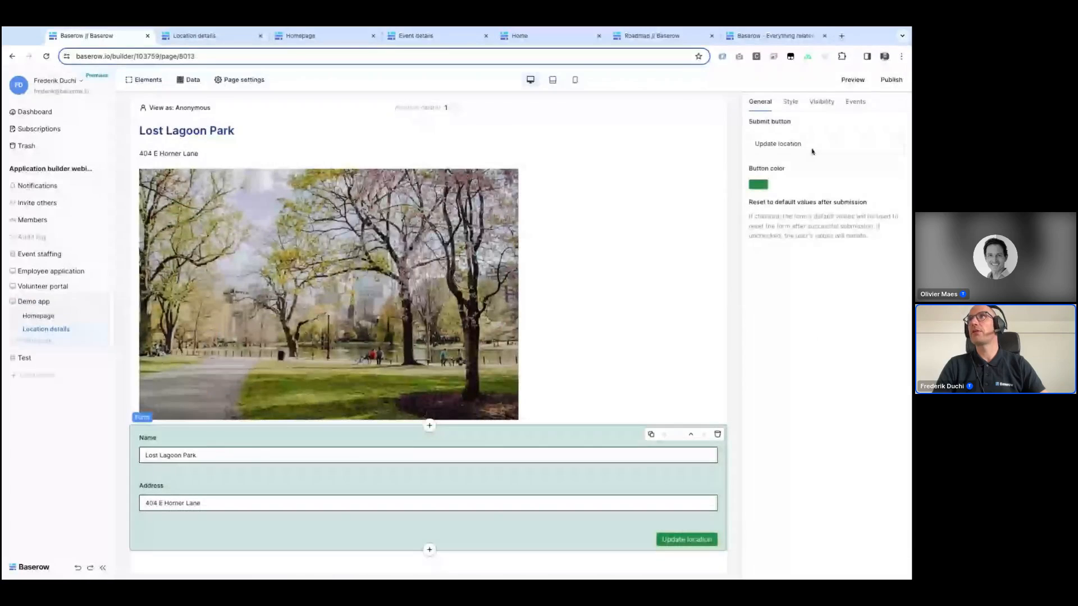
pyautogui.click(850, 113)
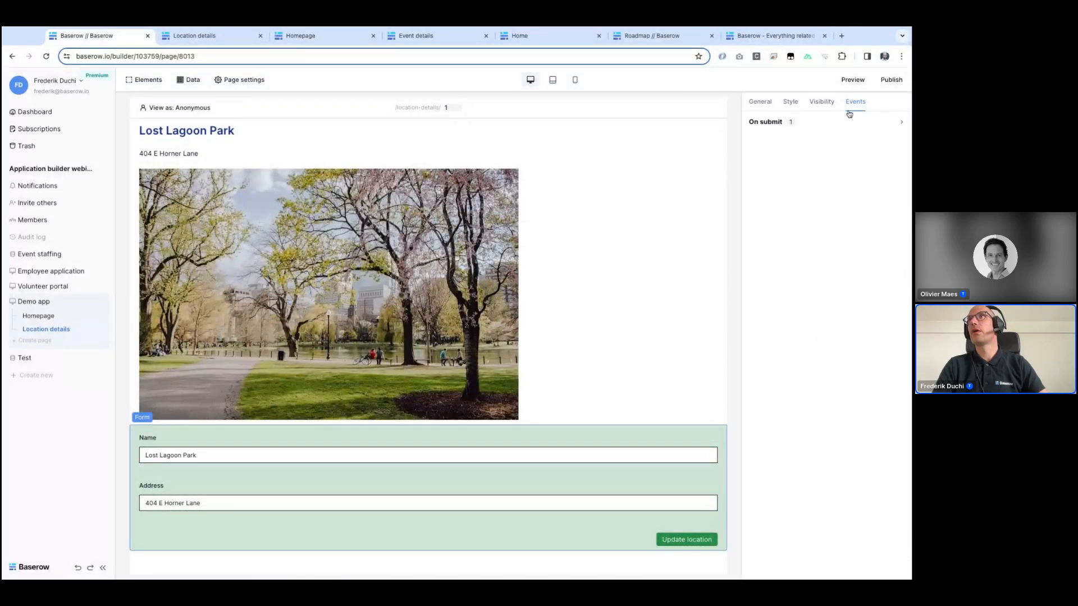
pyautogui.click(795, 122)
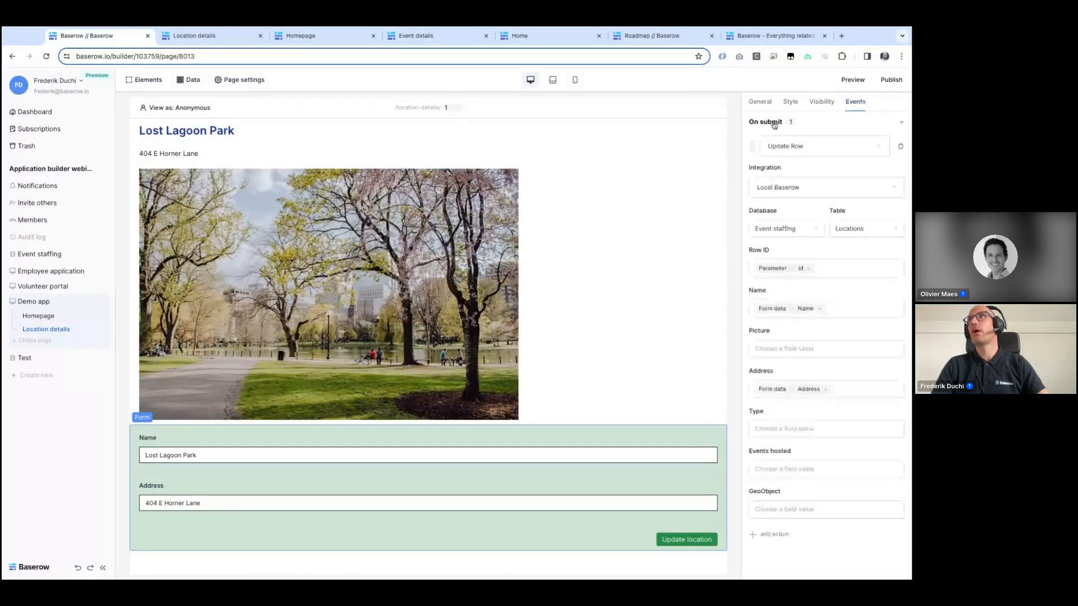
pyautogui.click(774, 534)
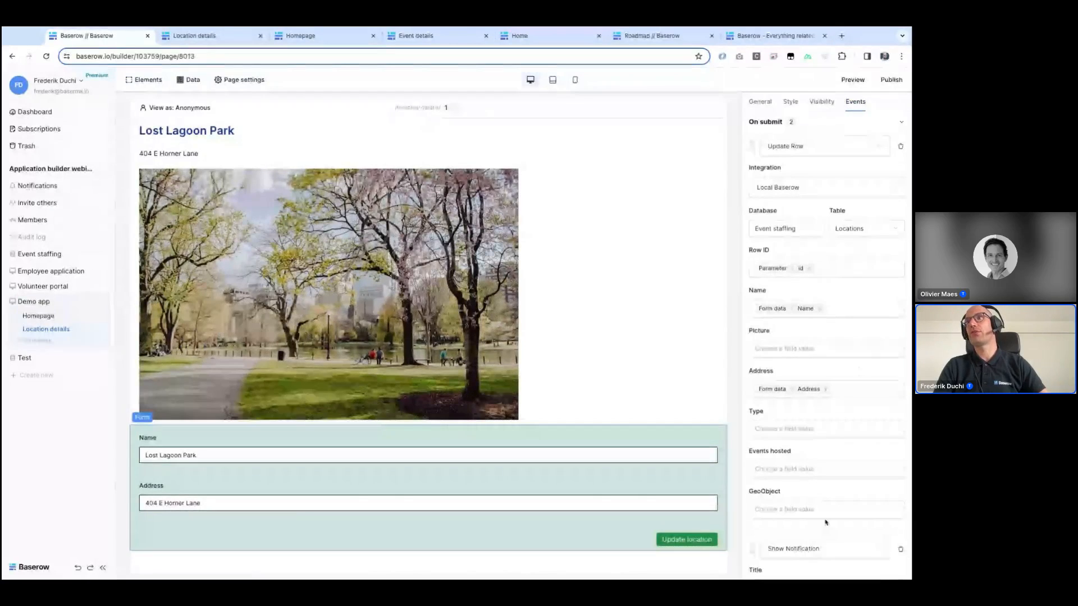
# Step: Set the Show Notification action's title to Success and its description to Your location has been updated
pyautogui.scroll(-2, 827, 523)
pyautogui.click(799, 503)
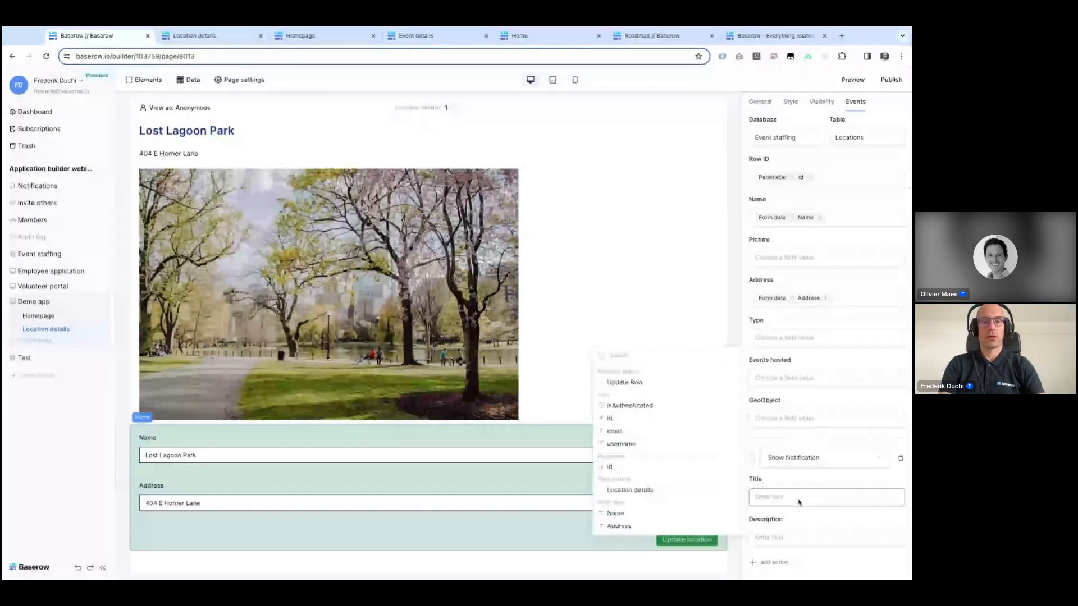
pyautogui.write('Success')
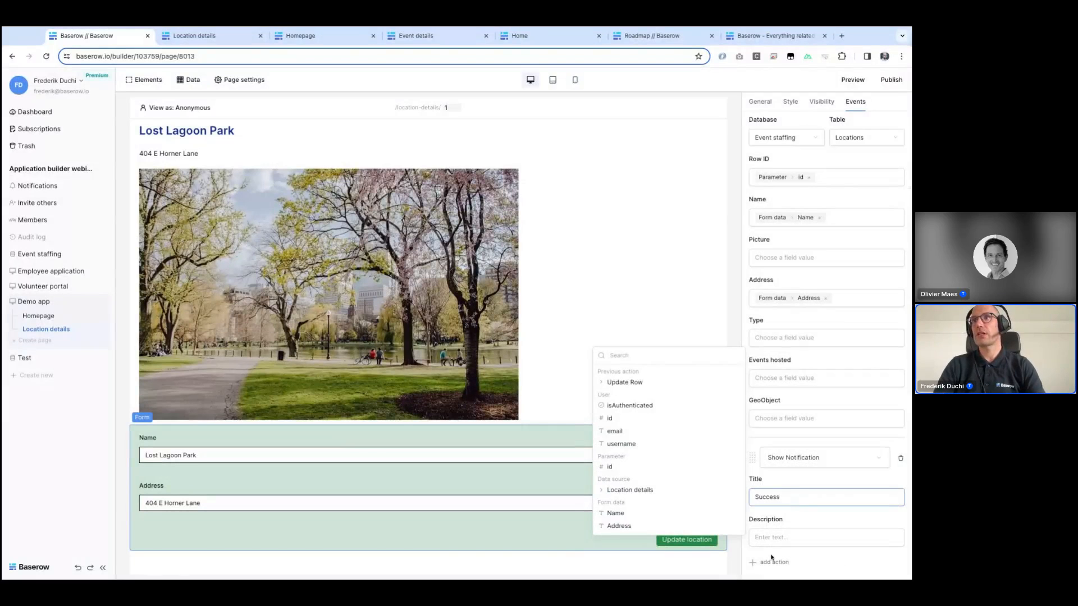
pyautogui.click(771, 539)
pyautogui.write('Y')
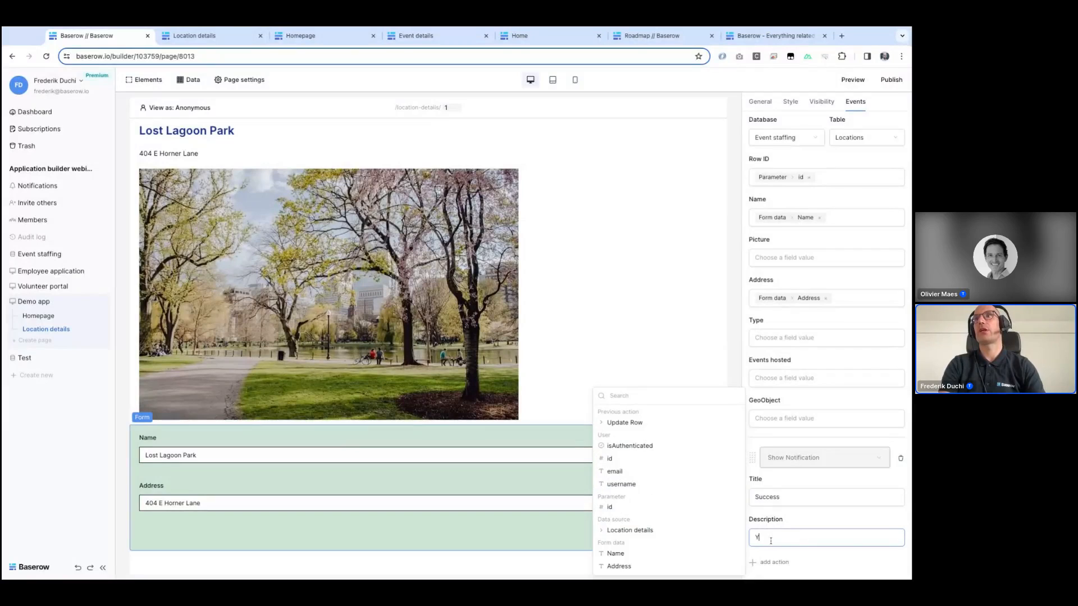
pyautogui.write('our location has been updated')
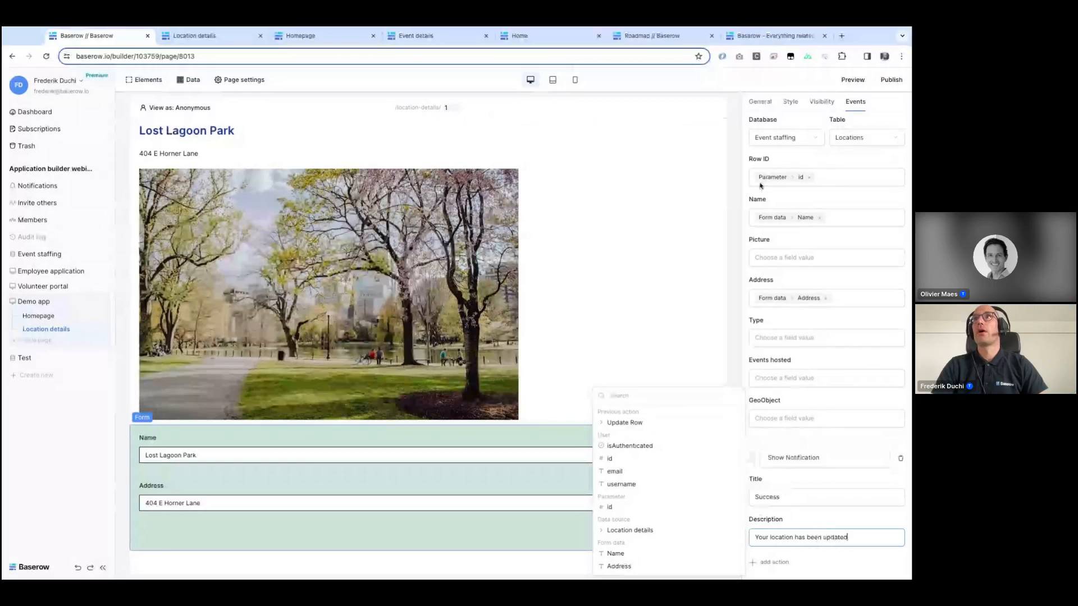
# Step: In the preview, shorten the location name to Lost Lagoon, submit the update, and reload the page to check it
pyautogui.click(854, 80)
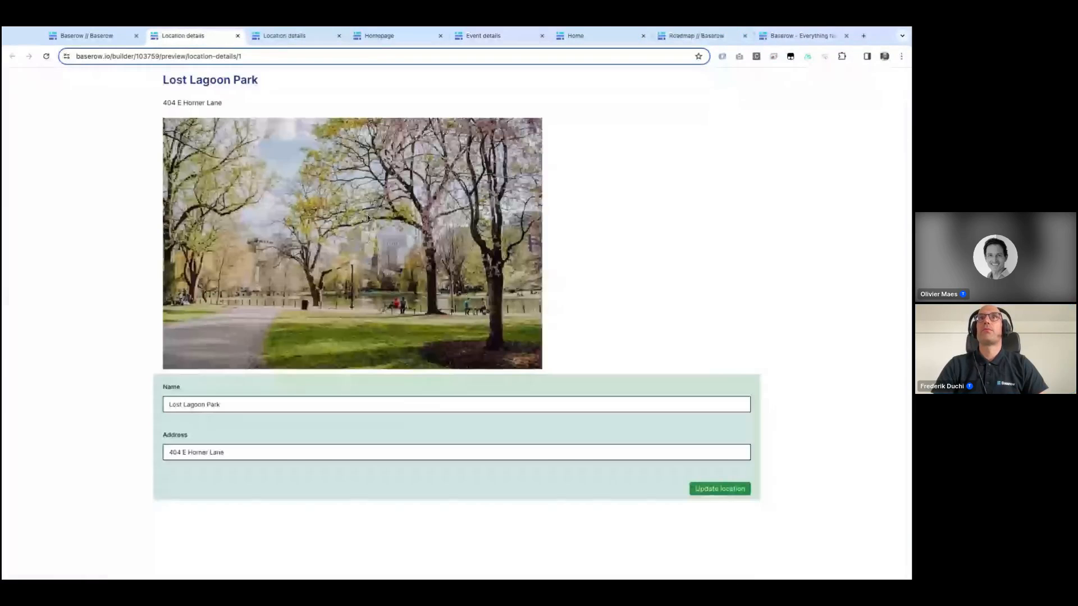
pyautogui.click(224, 404)
pyautogui.press('BackSpace')
pyautogui.press('BackSpace')
pyautogui.press('BackSpace')
pyautogui.press('BackSpace')
pyautogui.press('BackSpace')
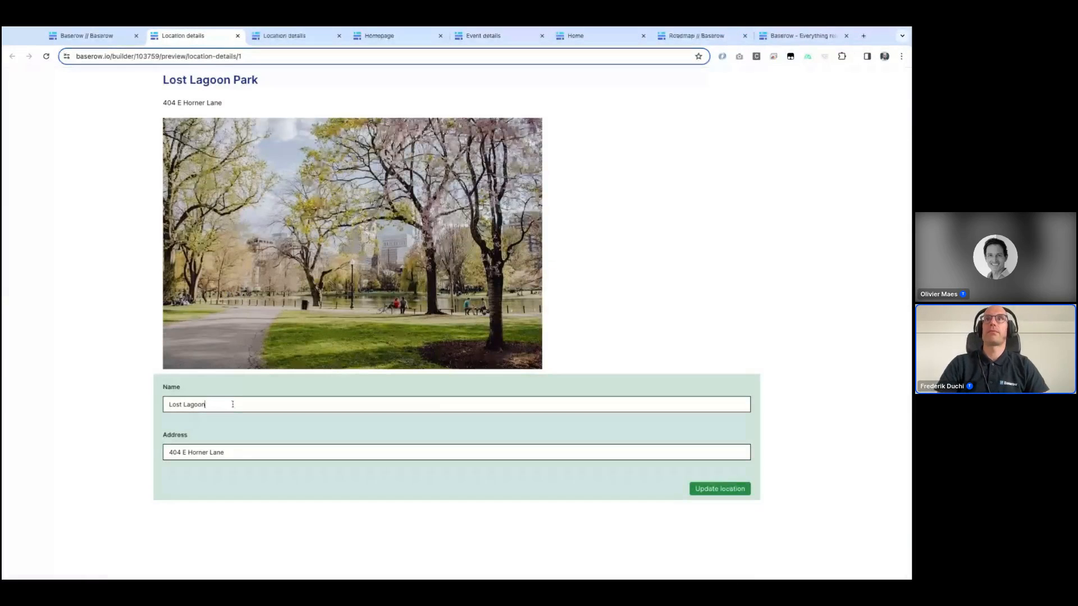
pyautogui.click(732, 488)
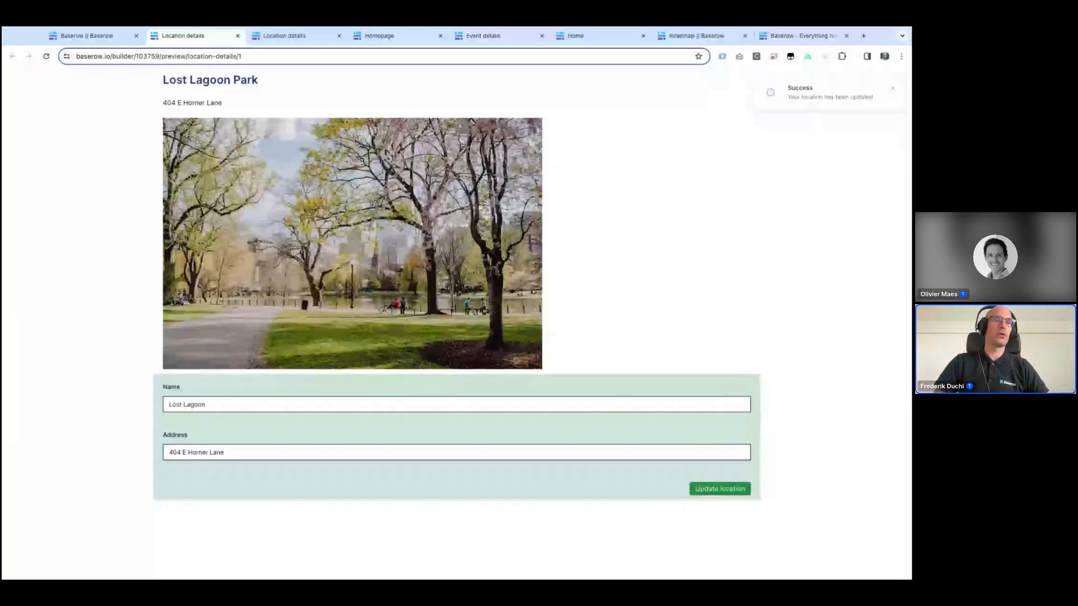
pyautogui.click(47, 56)
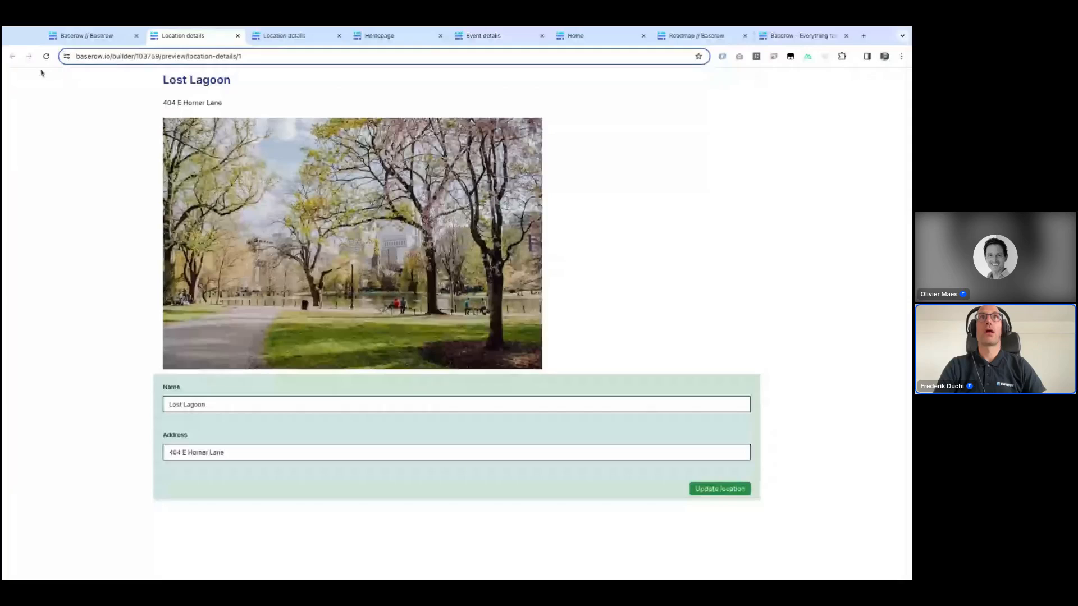
# Step: Open the Employee application's Add staff page in the builder and inspect its text input and form settings
pyautogui.click(104, 36)
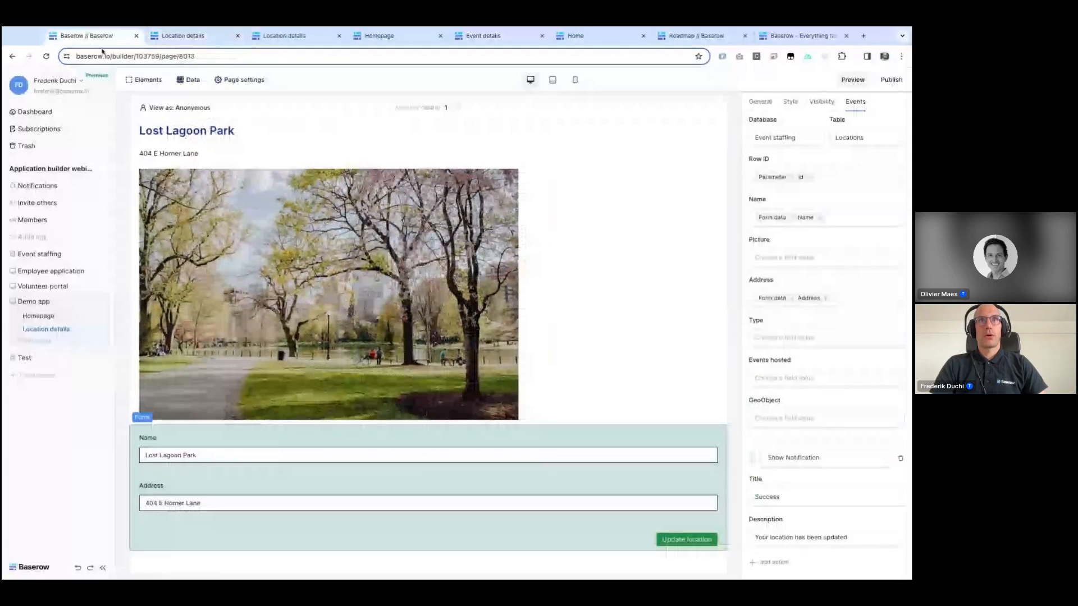
pyautogui.click(50, 271)
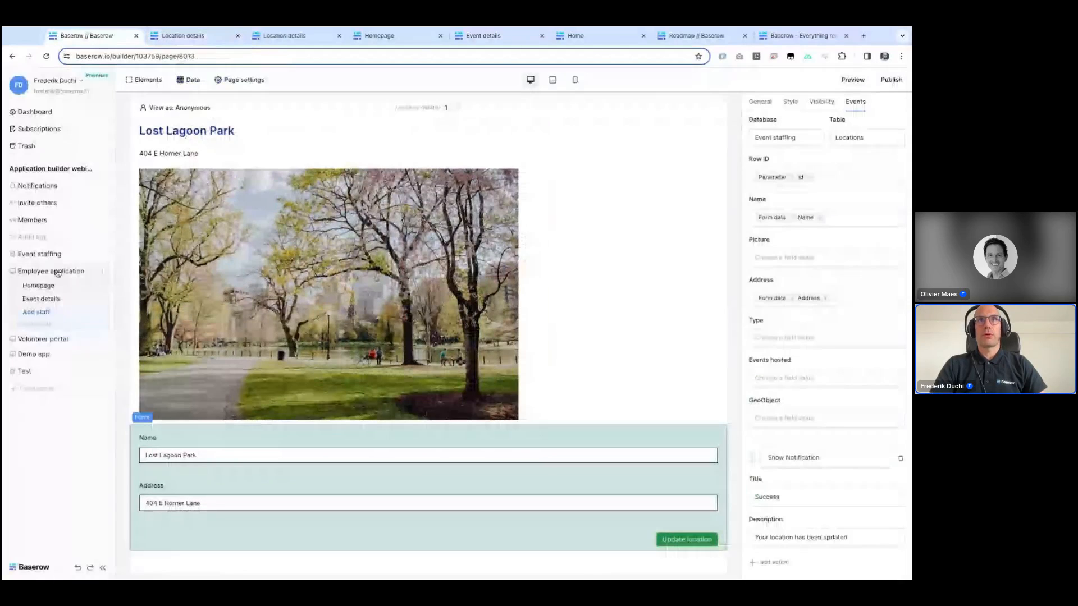
pyautogui.click(37, 312)
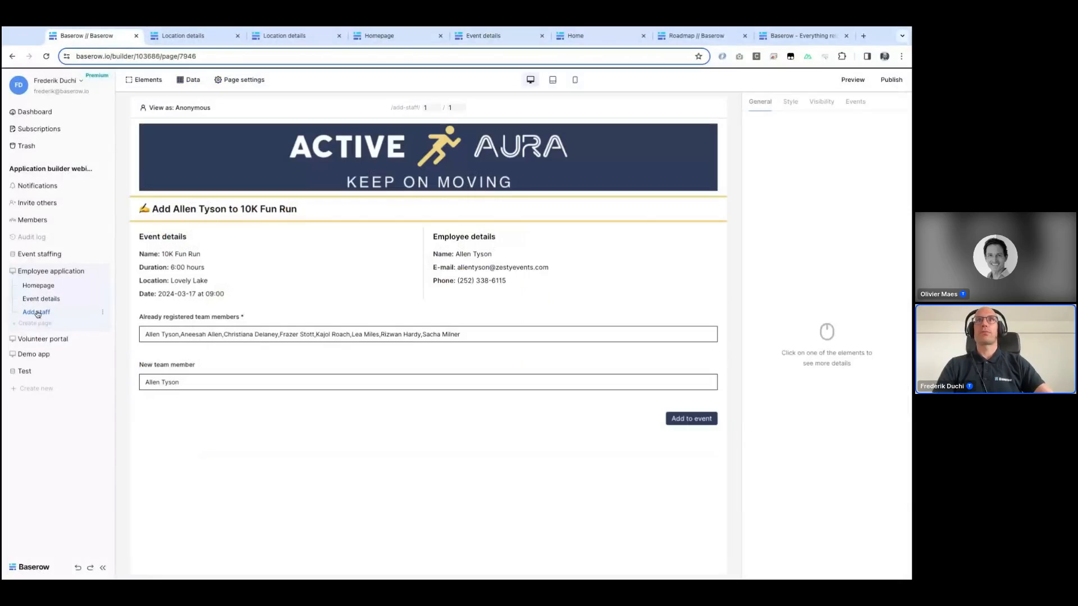
pyautogui.click(175, 323)
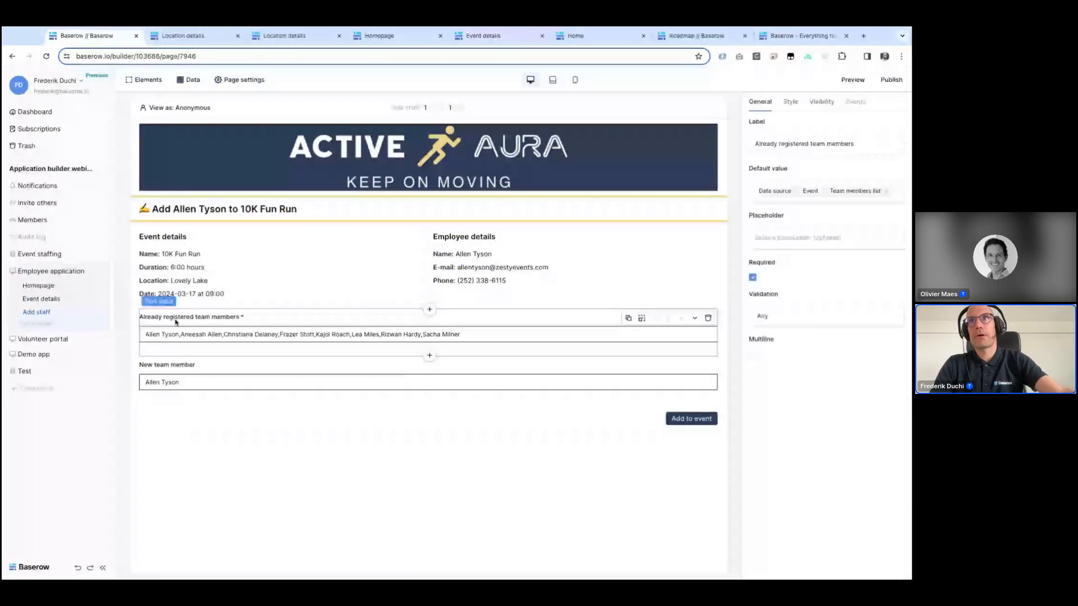
pyautogui.click(230, 308)
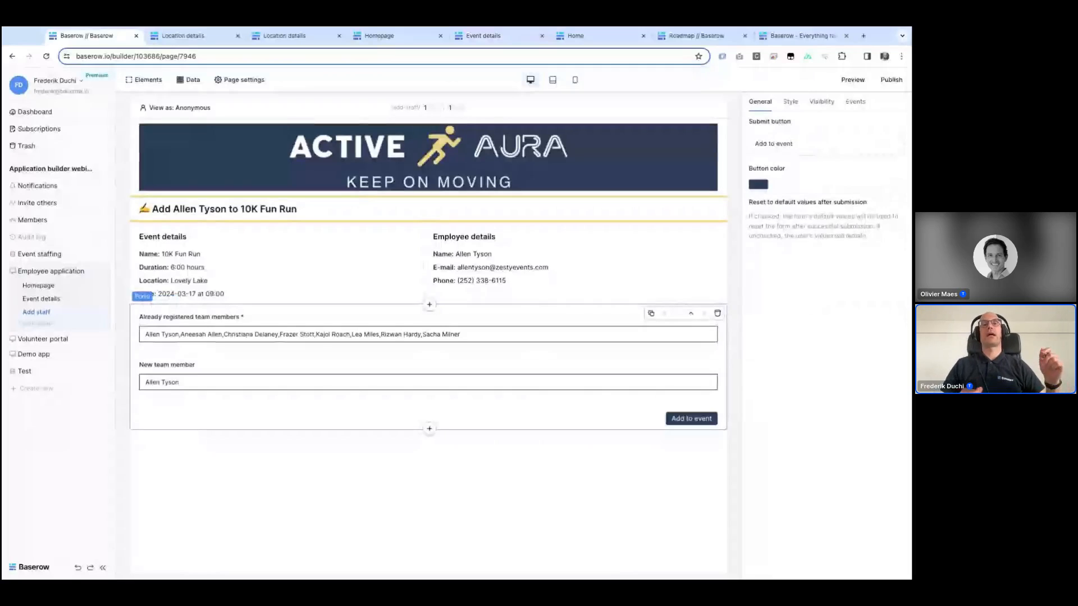
# Step: Open the Event staffing Schedules table and inspect the Team members field's settings without saving changes
pyautogui.click(66, 256)
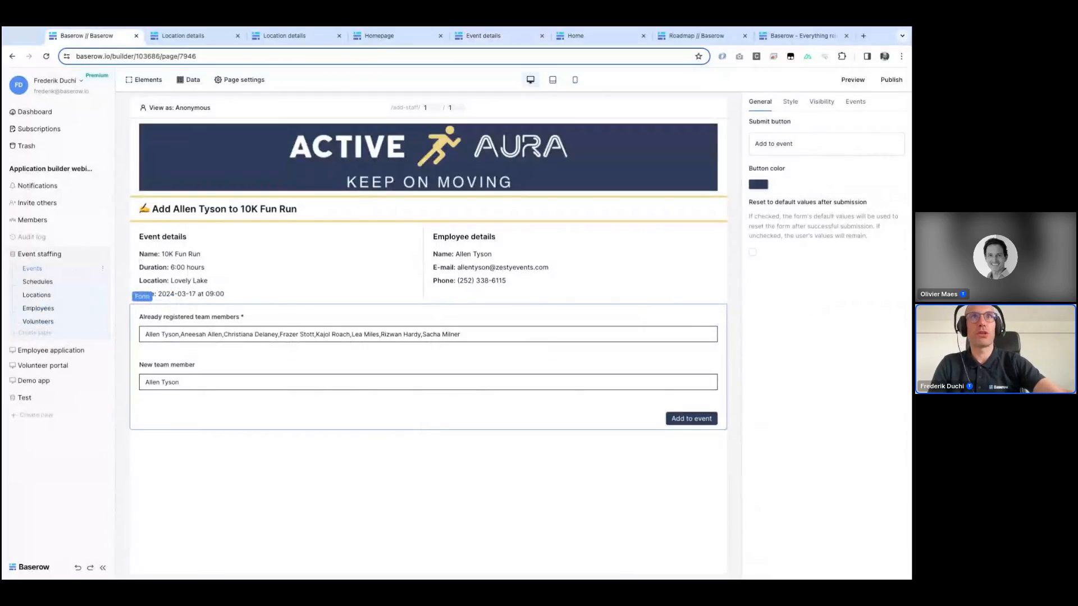
pyautogui.click(34, 285)
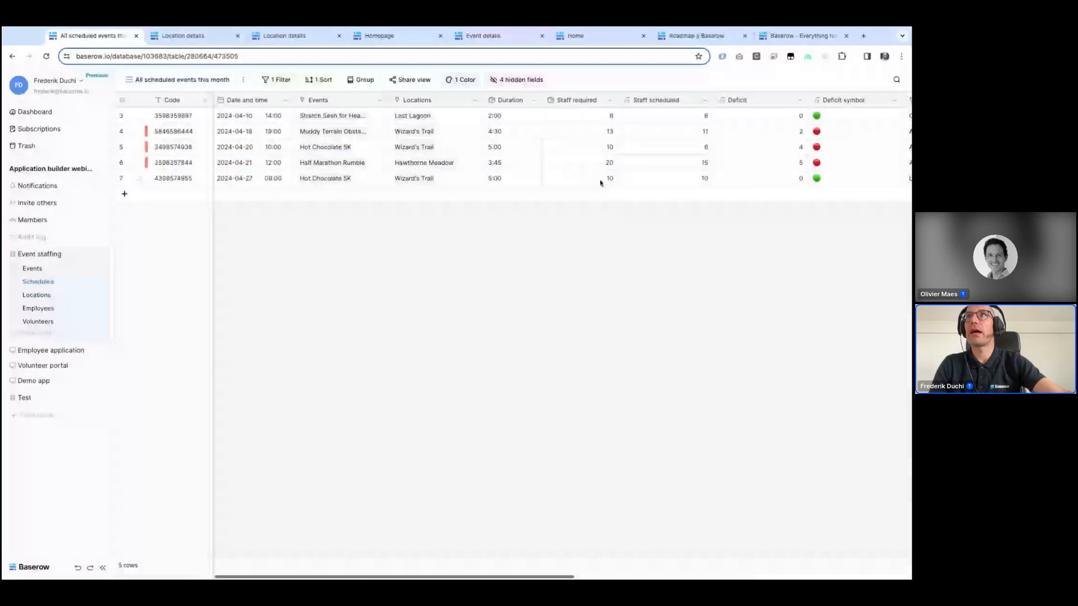
pyautogui.hscroll(3, 600, 183)
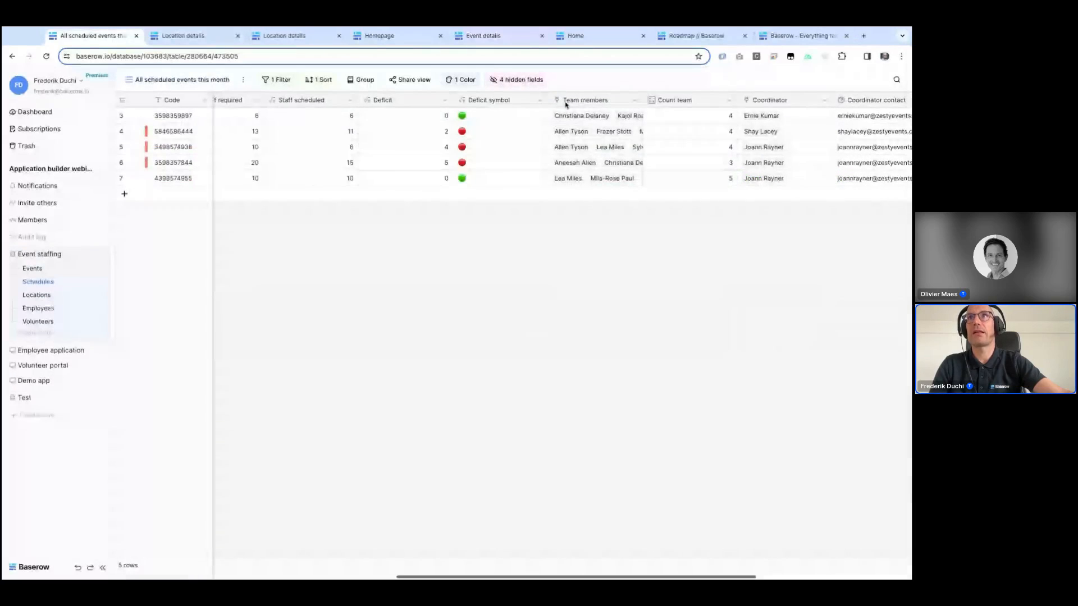
pyautogui.click(635, 100)
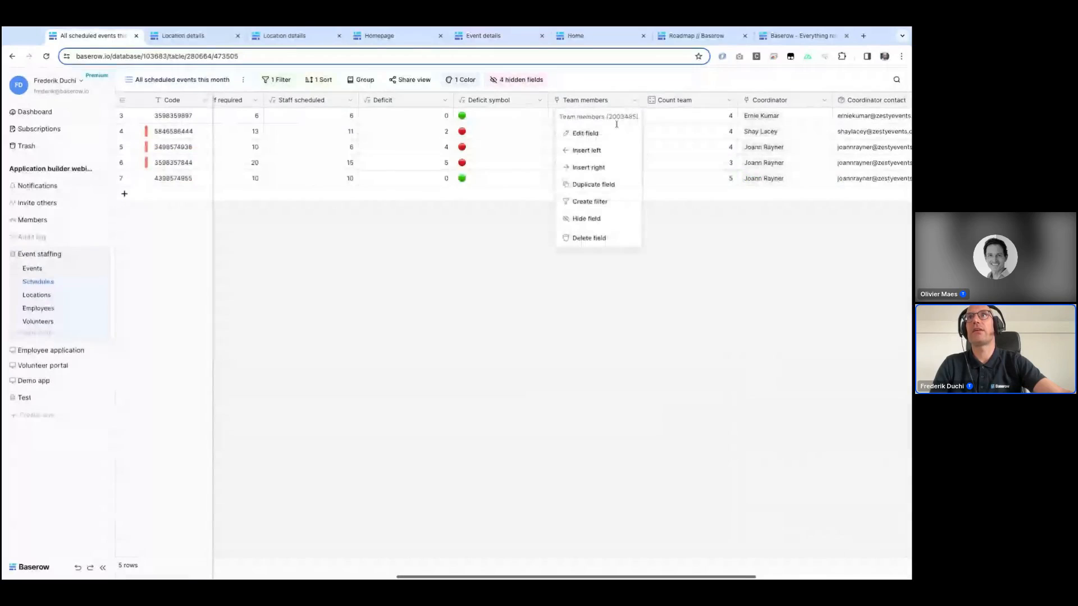
pyautogui.click(610, 135)
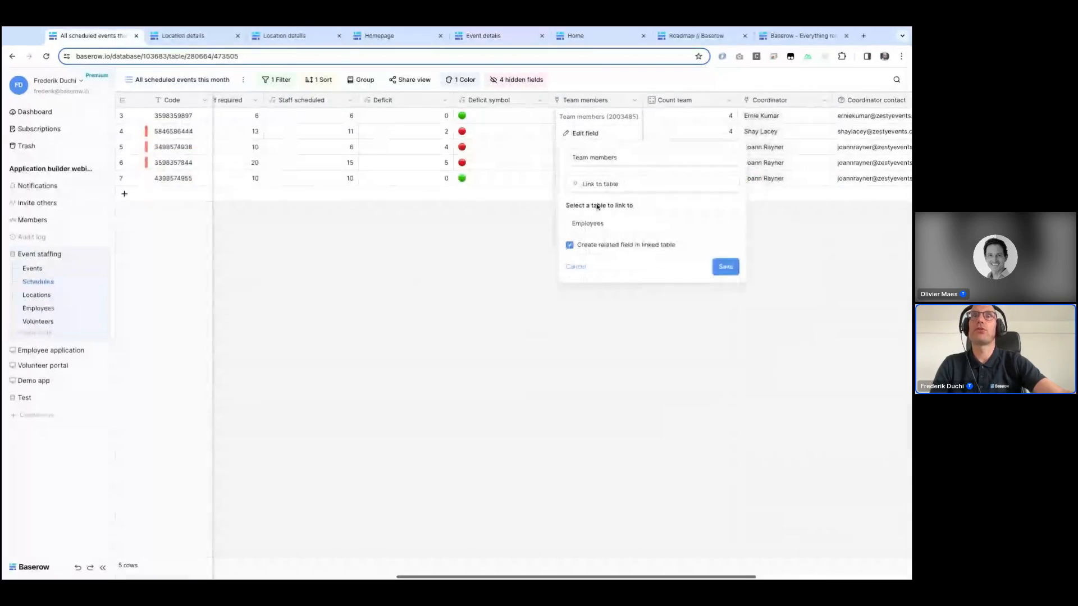
pyautogui.click(635, 313)
# Step: Return to the Add staff page and inspect the default values of the team members and new team member inputs
pyautogui.click(49, 352)
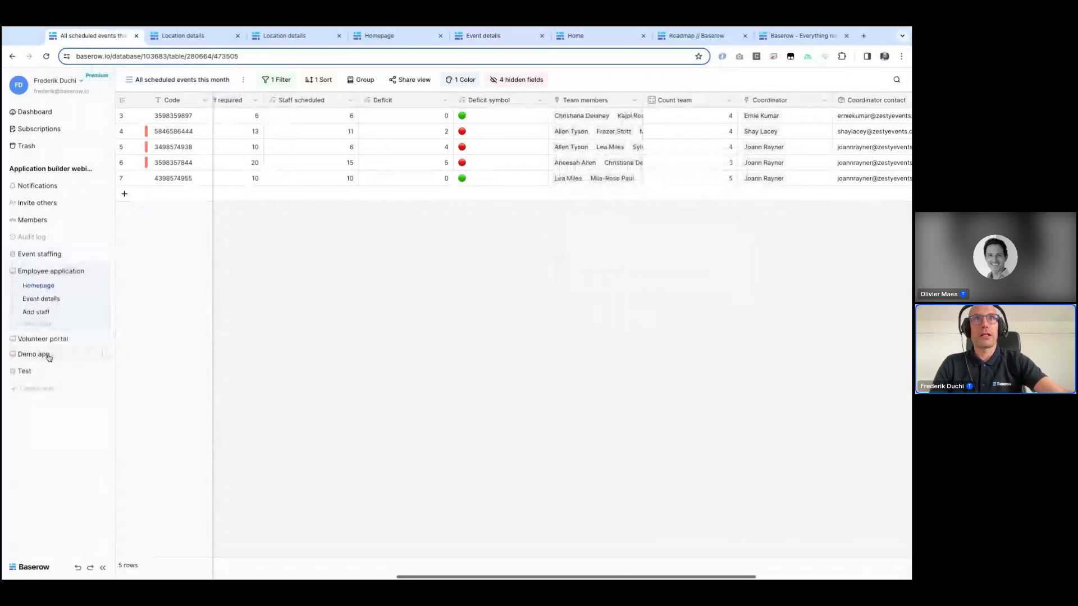
pyautogui.click(36, 312)
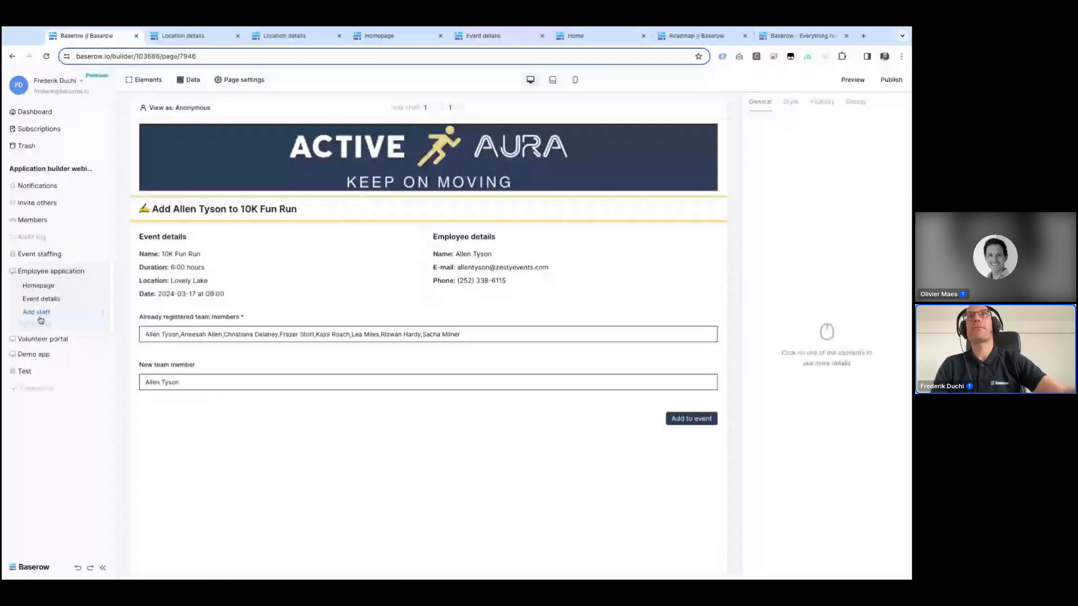
pyautogui.click(179, 322)
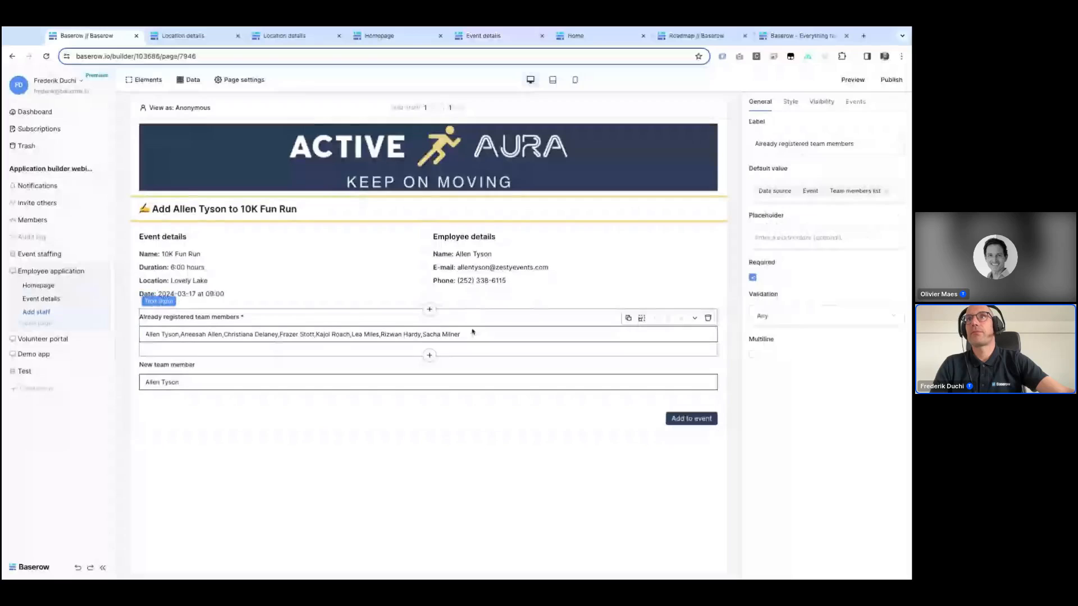
pyautogui.click(851, 196)
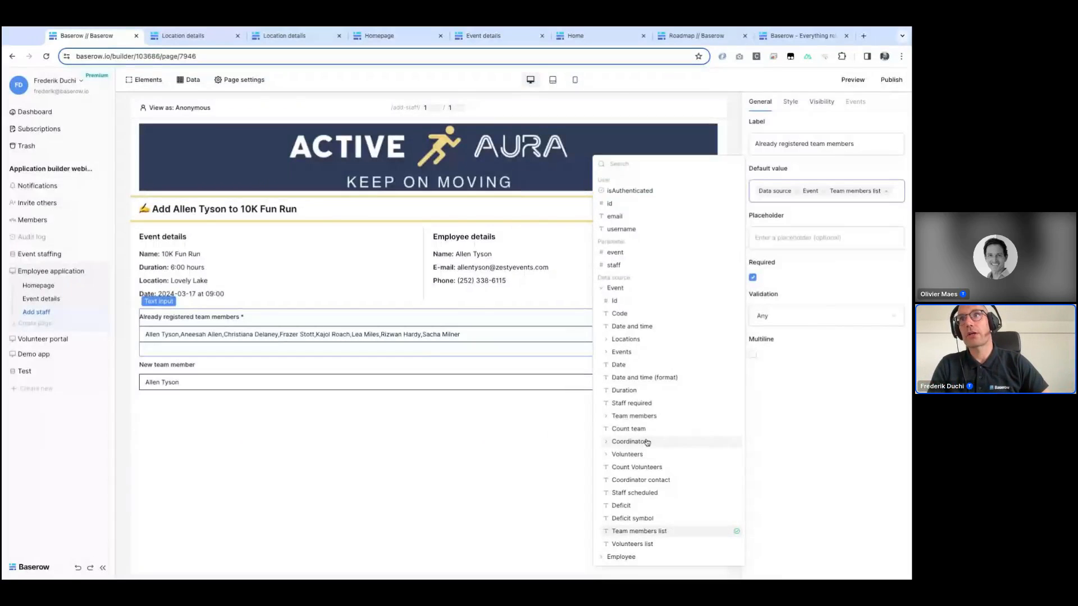
pyautogui.click(606, 416)
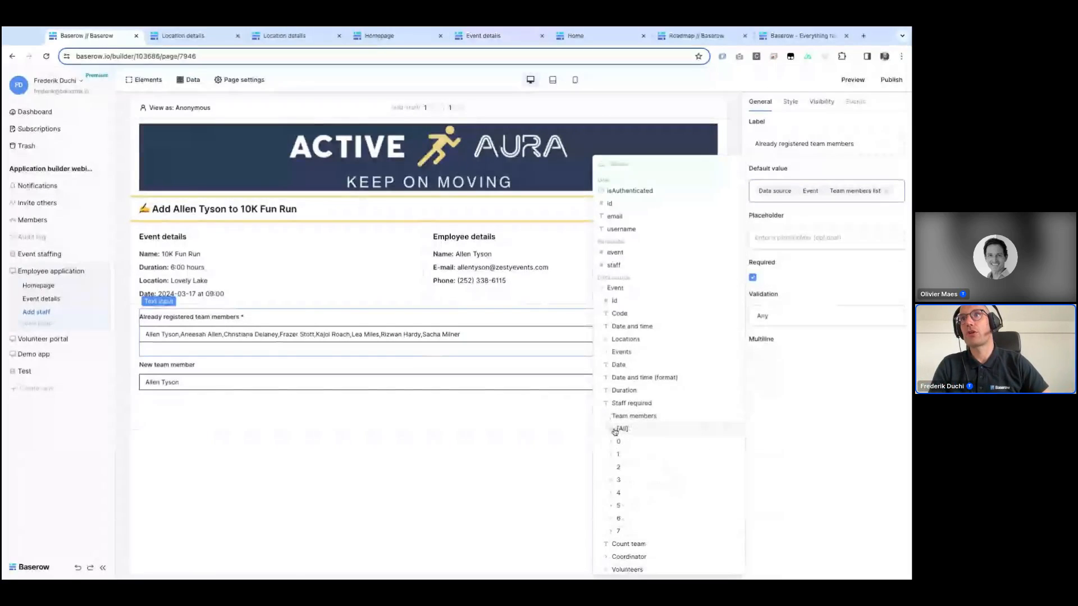
pyautogui.click(614, 429)
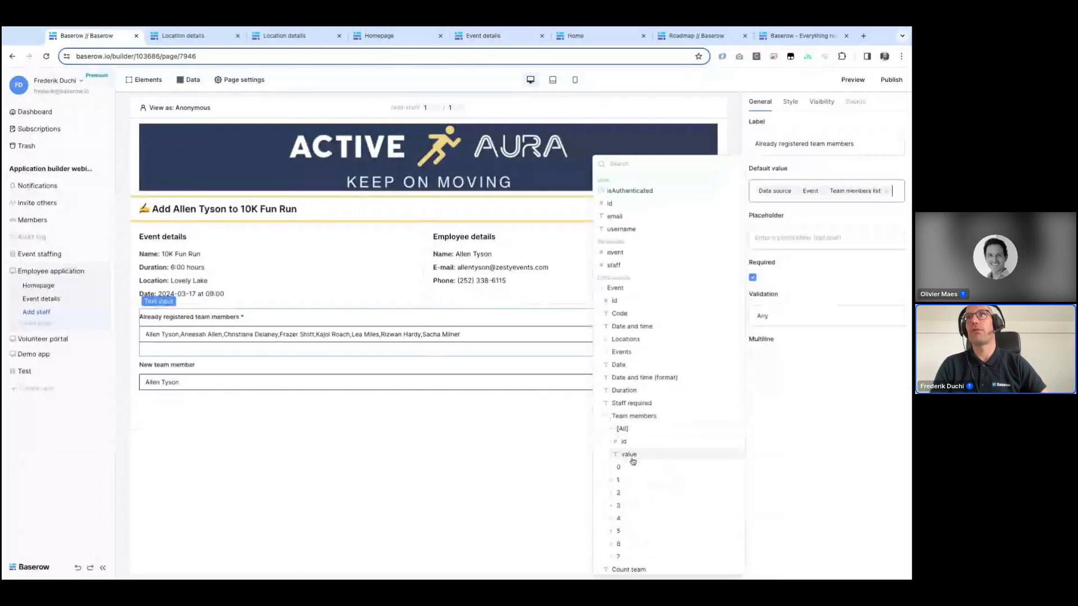
pyautogui.click(775, 446)
pyautogui.click(209, 389)
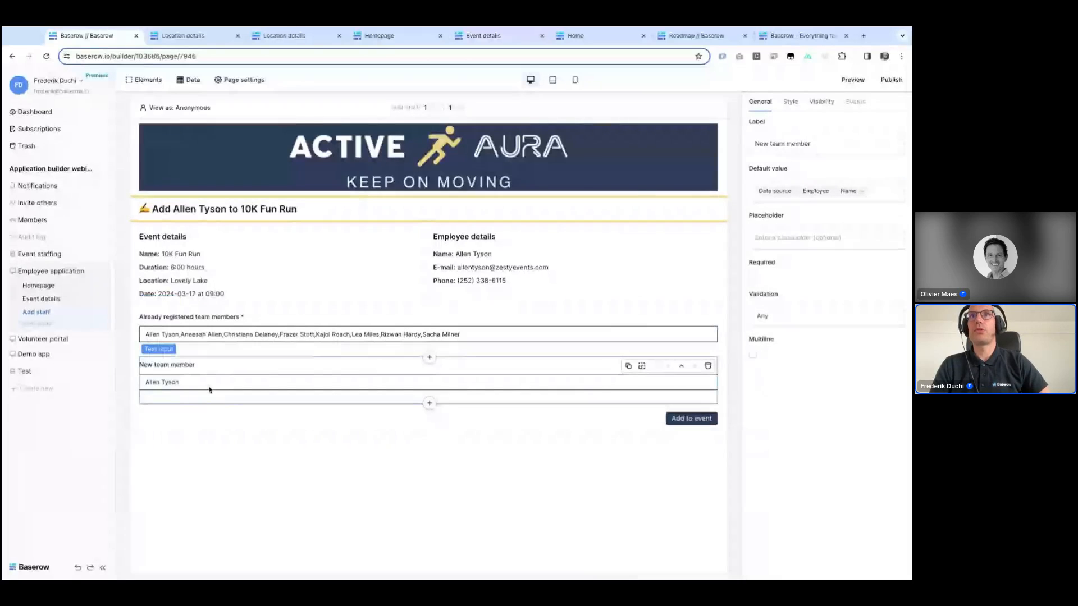
pyautogui.click(871, 189)
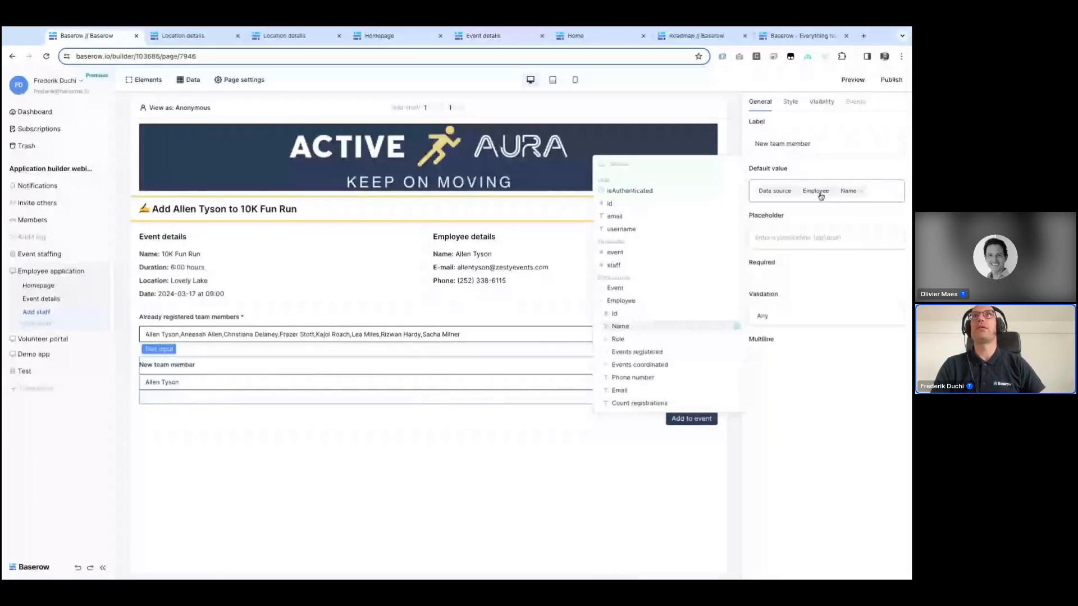
# Step: Inspect the Add staff page's data sources and the form's On submit actions
pyautogui.click(188, 81)
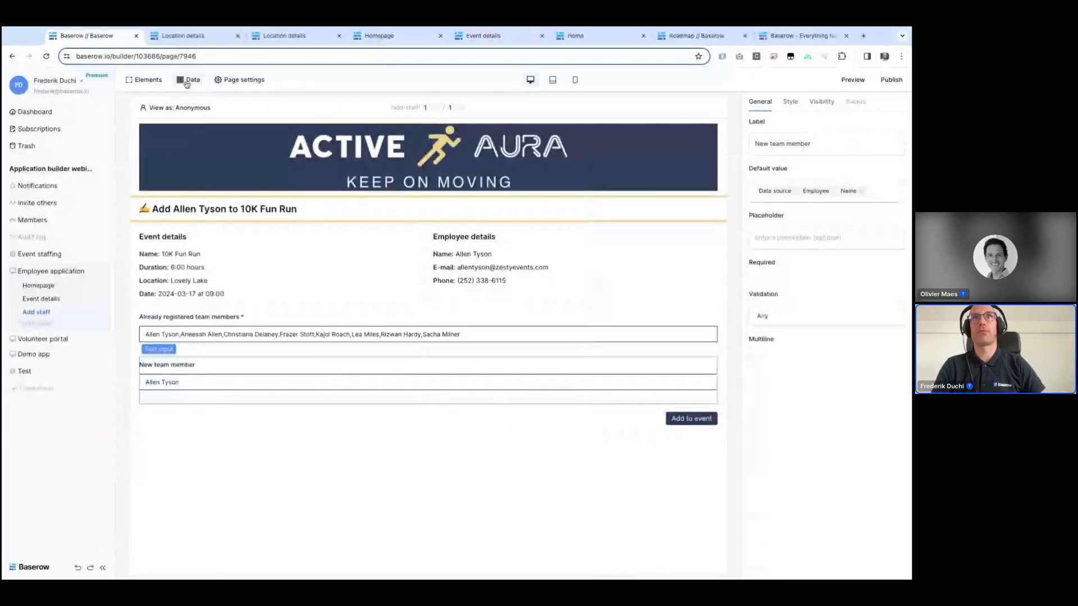
pyautogui.click(187, 83)
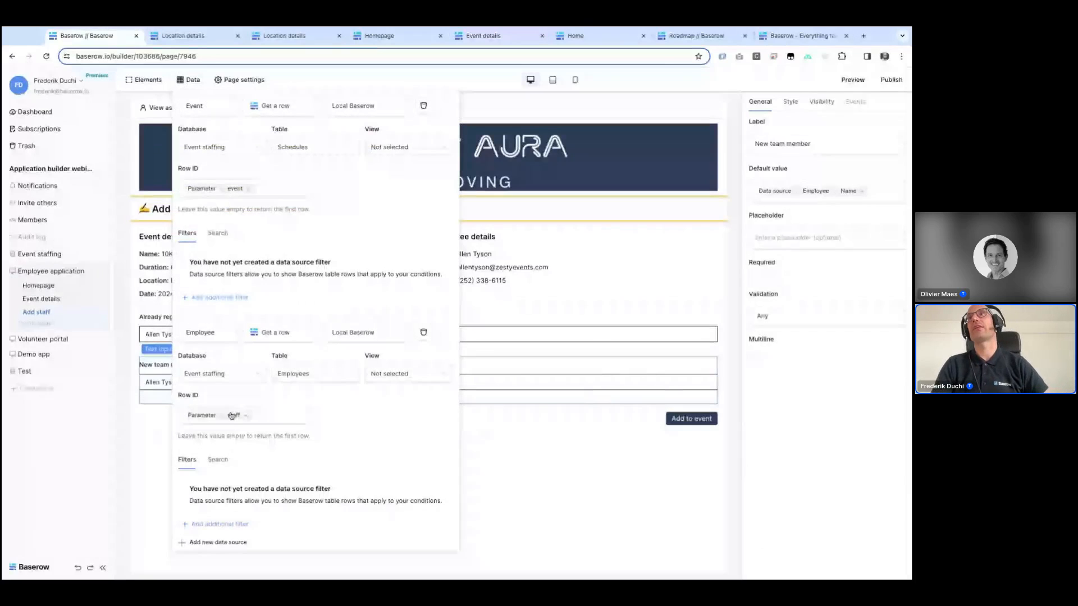
pyautogui.click(690, 423)
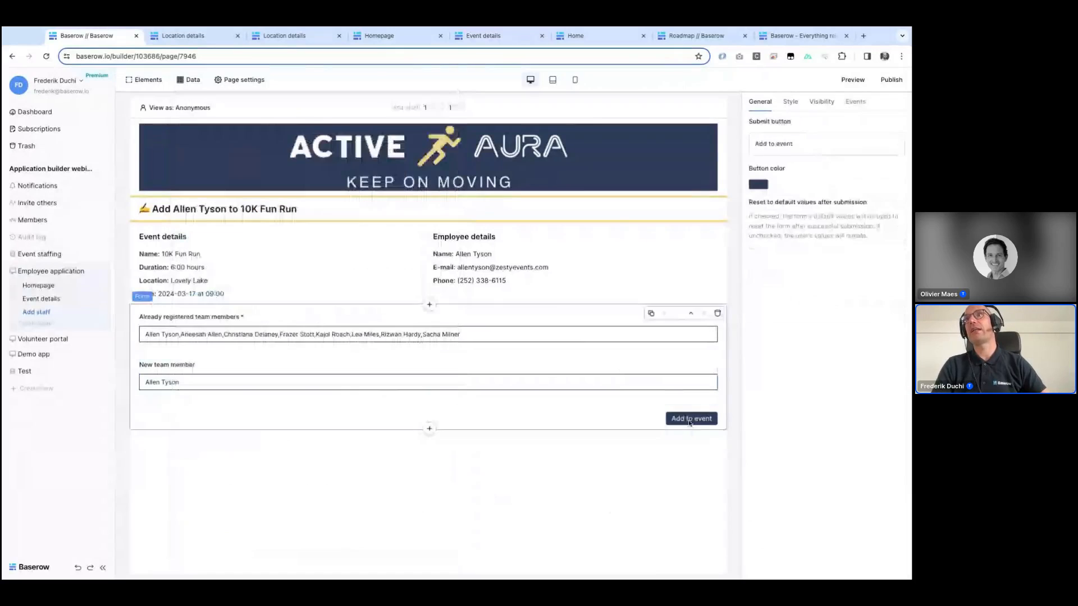
pyautogui.click(855, 101)
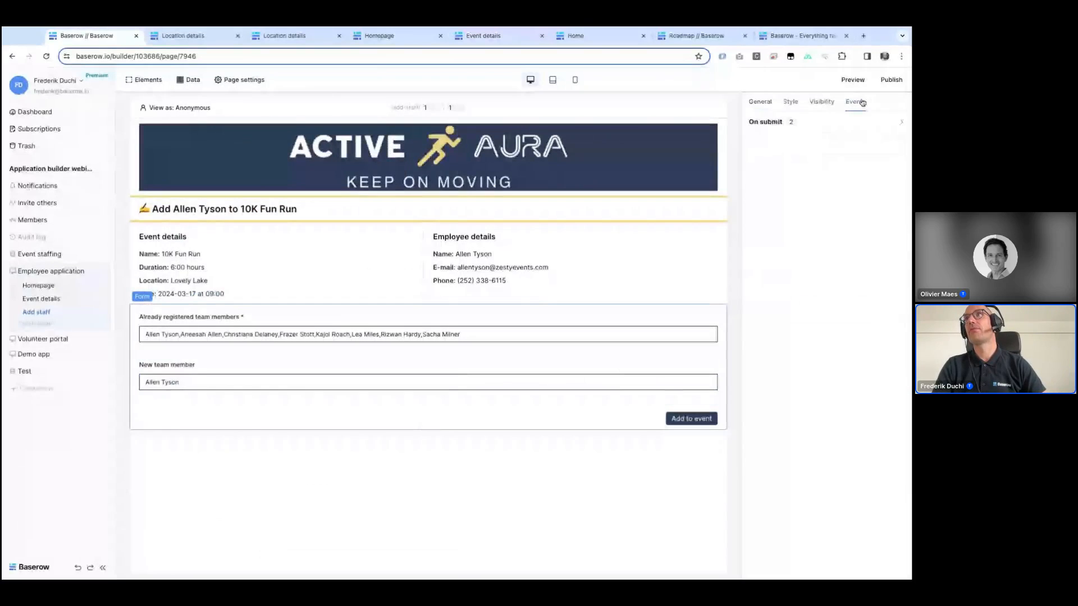
pyautogui.click(803, 118)
pyautogui.scroll(-2, 784, 374)
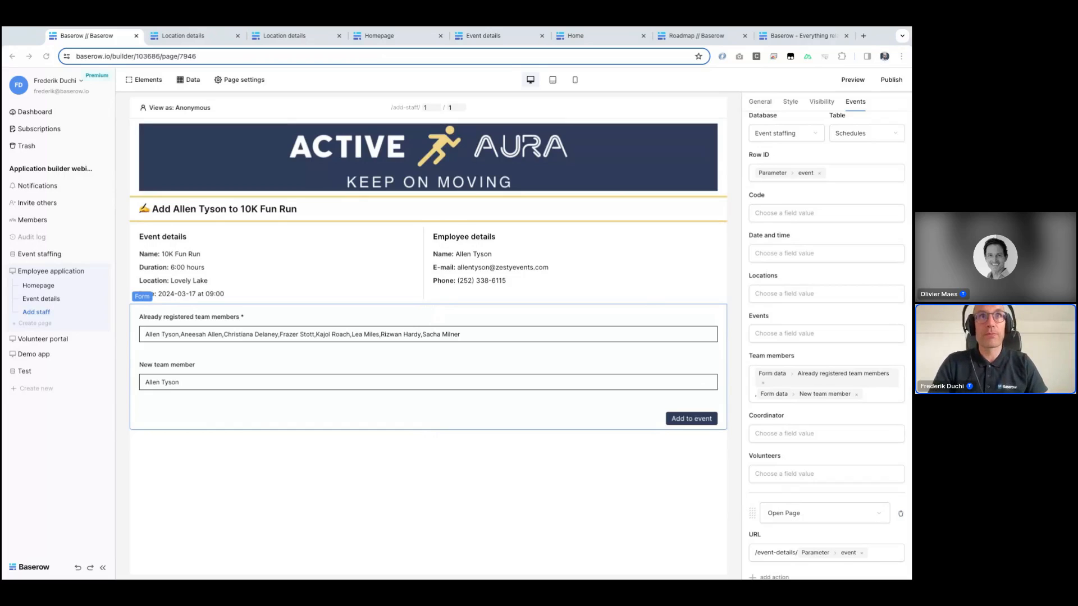
# Step: Open the Event staffing Volunteers table and browse the available field types for a new field
pyautogui.click(38, 256)
pyautogui.click(36, 323)
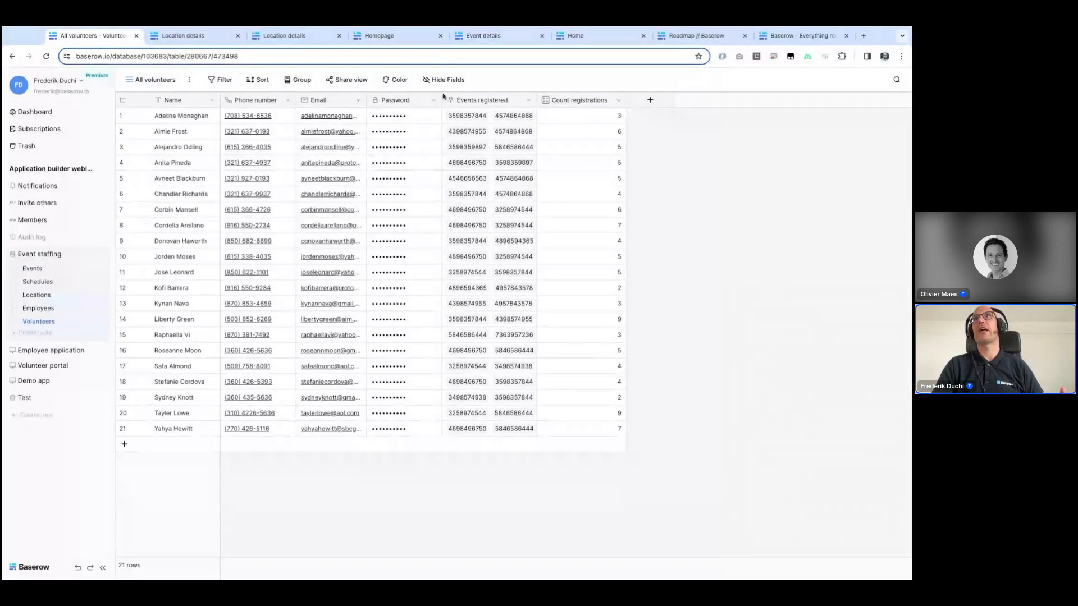
pyautogui.click(651, 100)
pyautogui.scroll(-2, 673, 460)
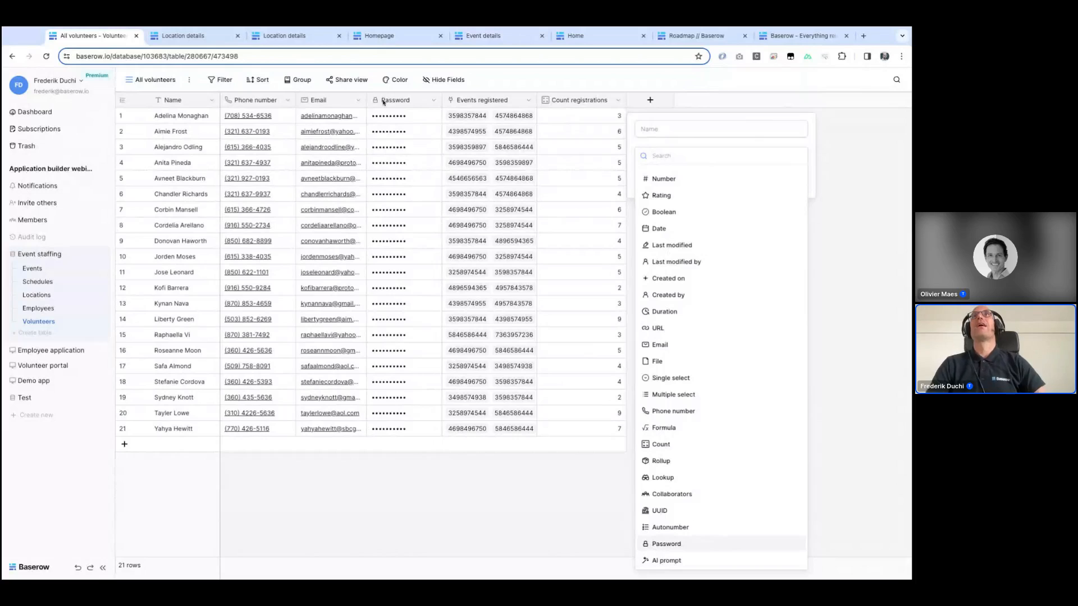
# Step: Set a new password in the first volunteer's Password cell
pyautogui.click(427, 122)
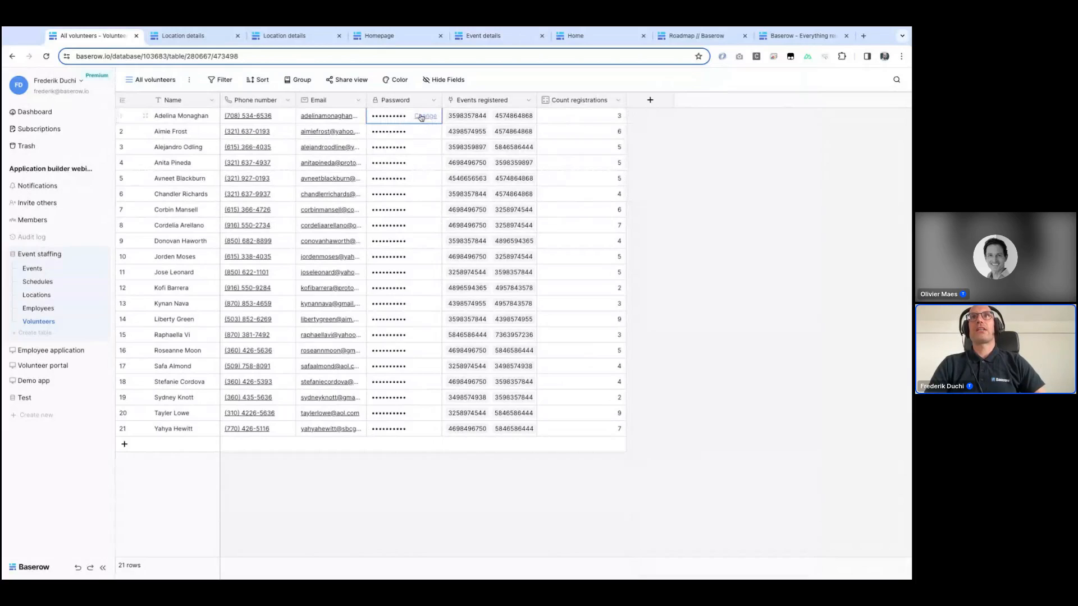
pyautogui.click(422, 117)
pyautogui.write('abc')
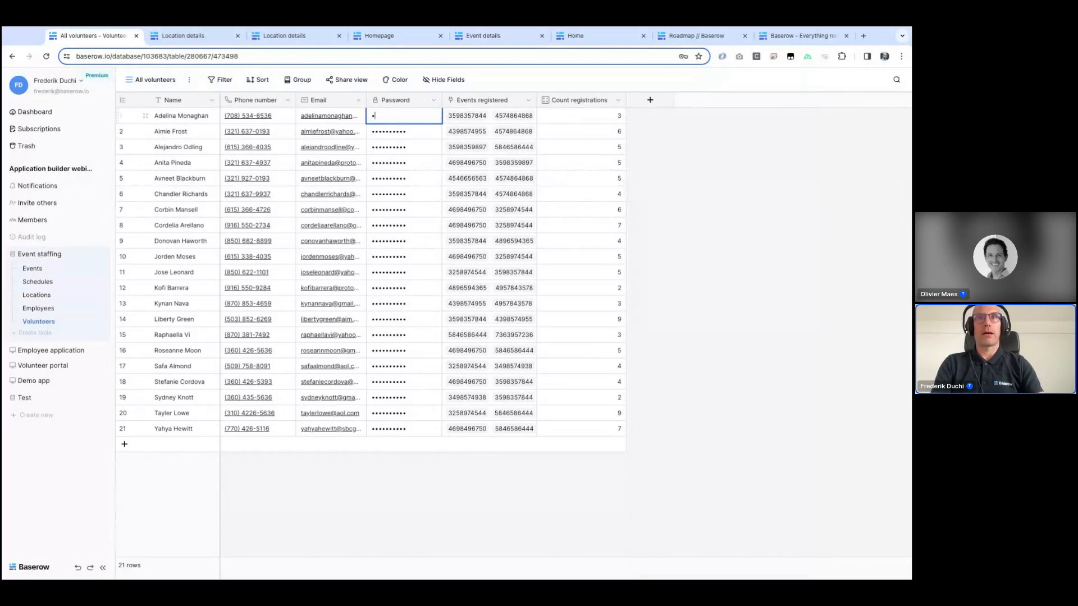
pyautogui.press('Return')
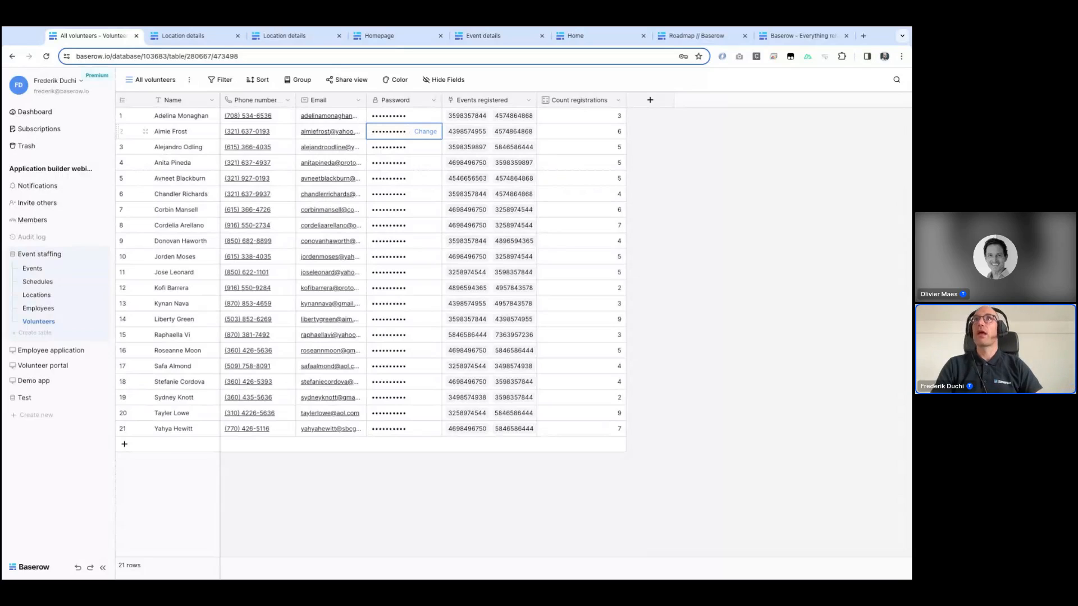
# Step: In the Demo app settings, add a Baserow table authentication user source named Volunteers using the Local Baserow integration
pyautogui.click(40, 379)
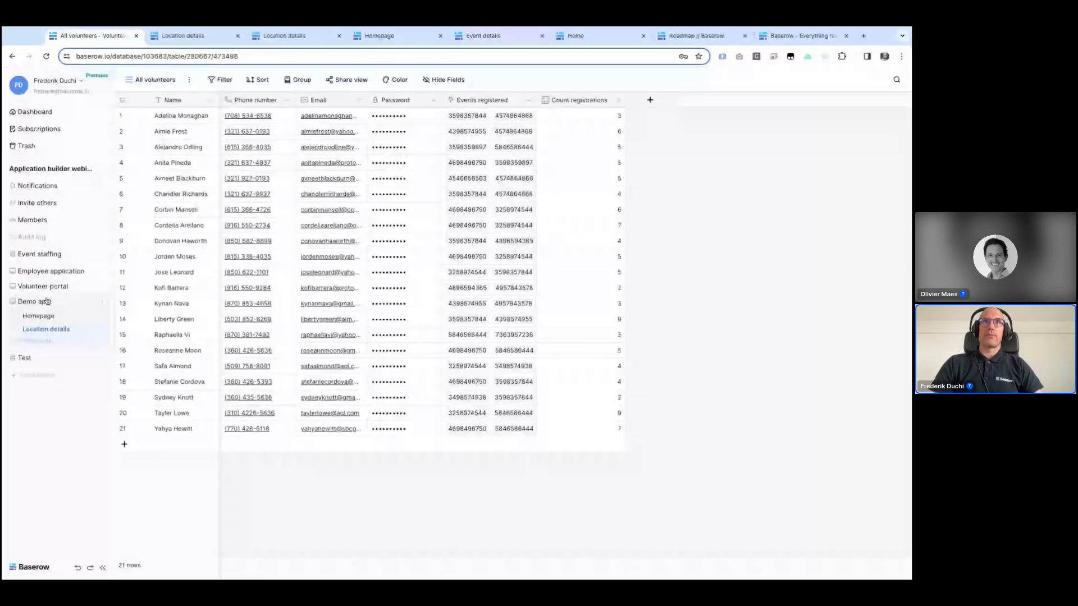
pyautogui.click(102, 302)
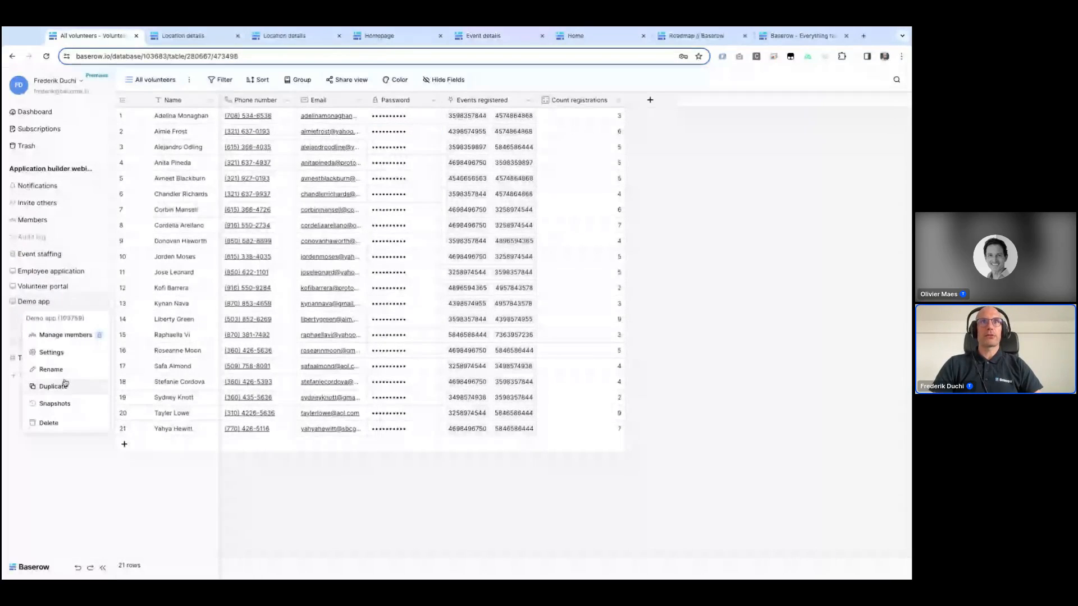
pyautogui.click(52, 353)
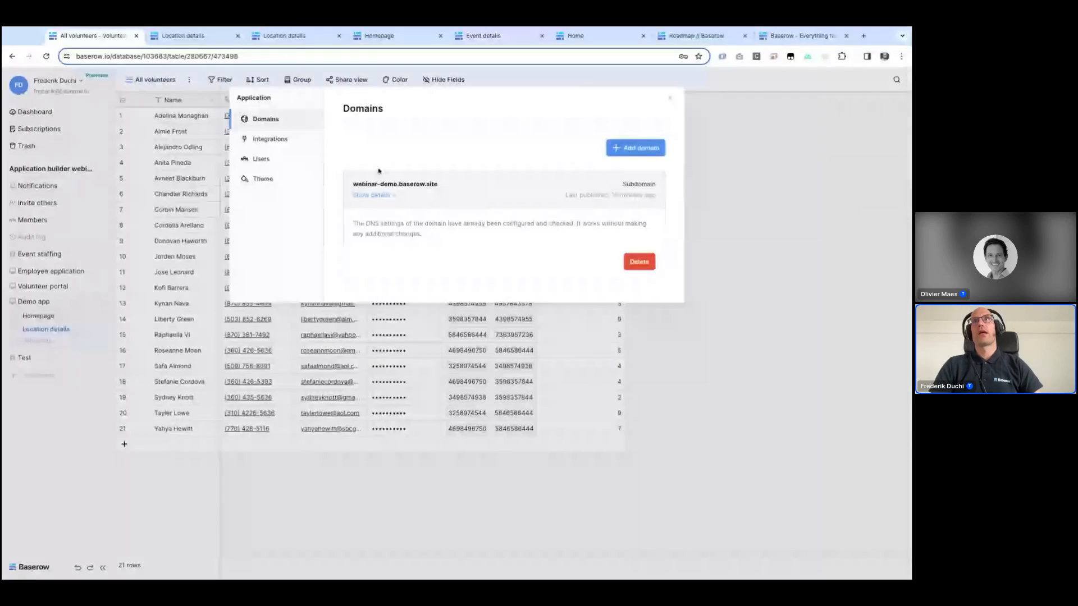
pyautogui.click(263, 159)
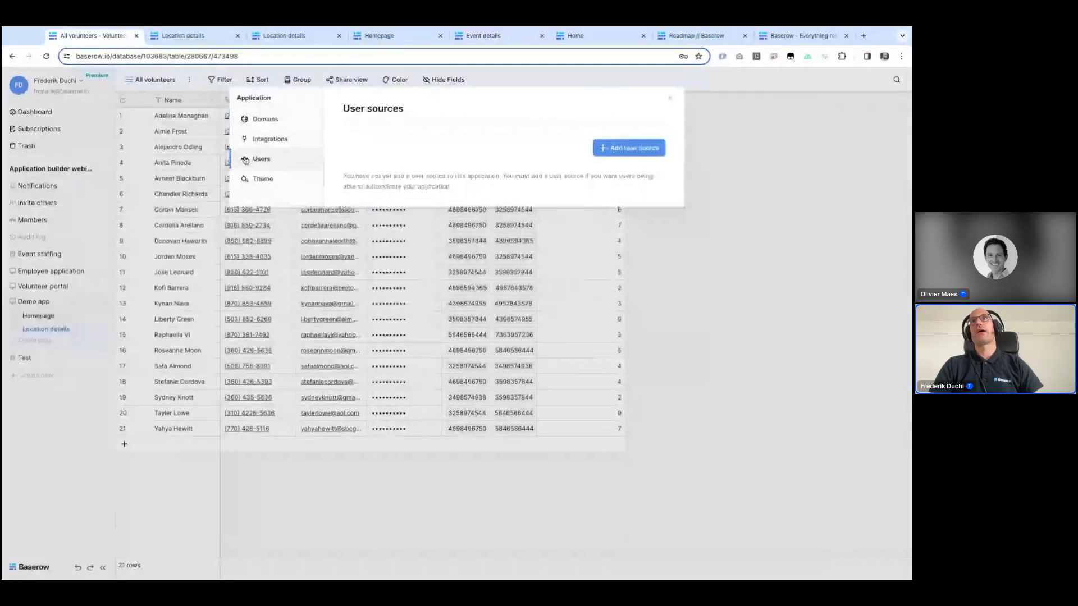
pyautogui.click(628, 147)
pyautogui.click(493, 164)
pyautogui.click(478, 167)
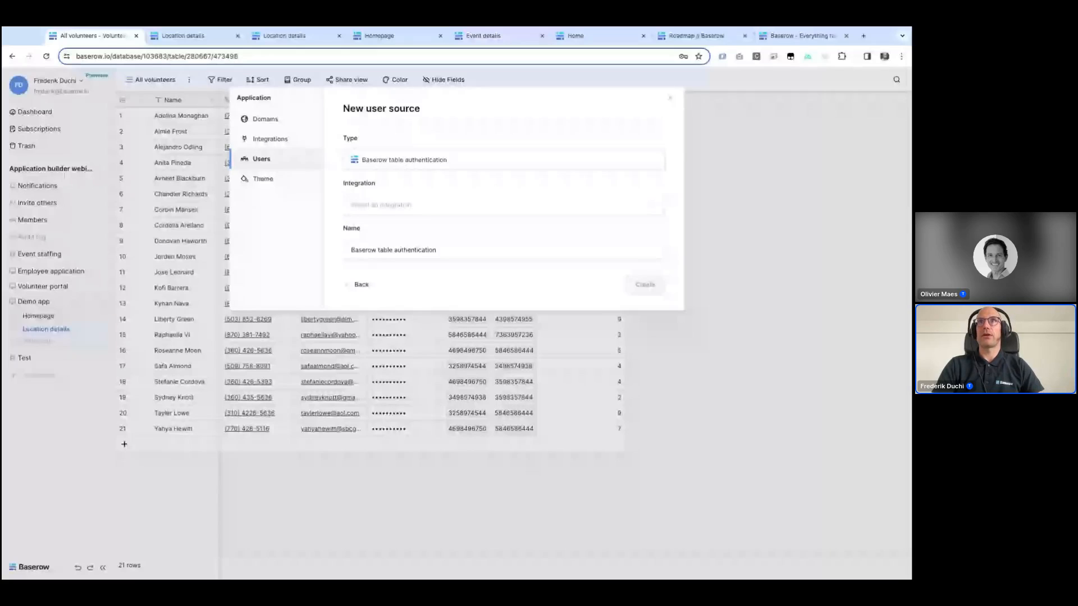
pyautogui.click(403, 205)
pyautogui.click(386, 228)
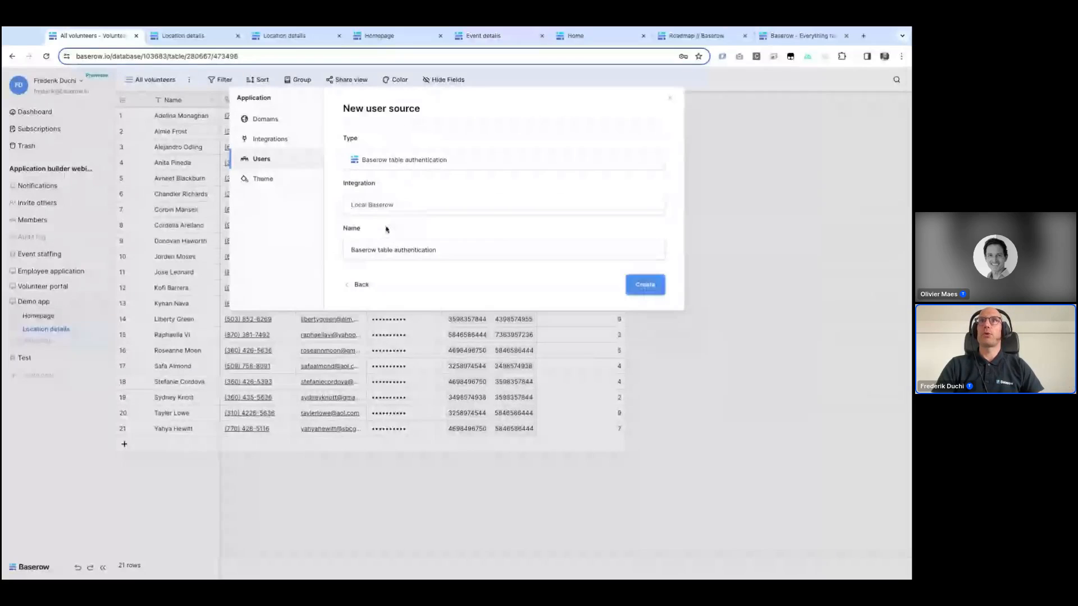
pyautogui.tripleClick(387, 249)
pyautogui.write('Volunteers')
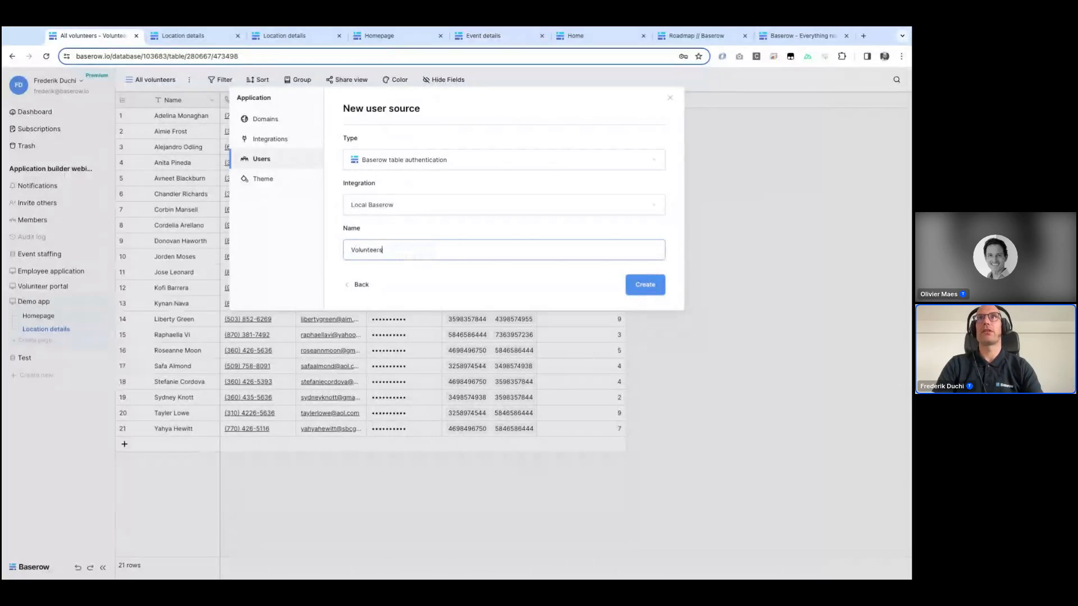
pyautogui.click(645, 285)
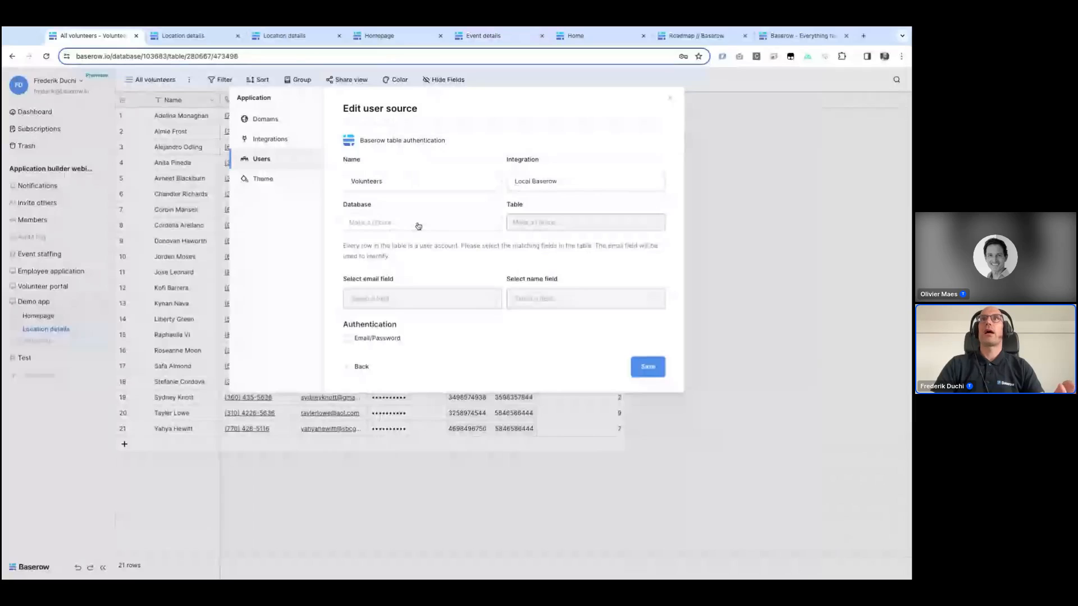
# Step: Configure the Volunteers user source with the Event staffing Volunteers table, Email and Name fields, and Email/Password authentication on the Password field
pyautogui.click(418, 226)
pyautogui.click(421, 228)
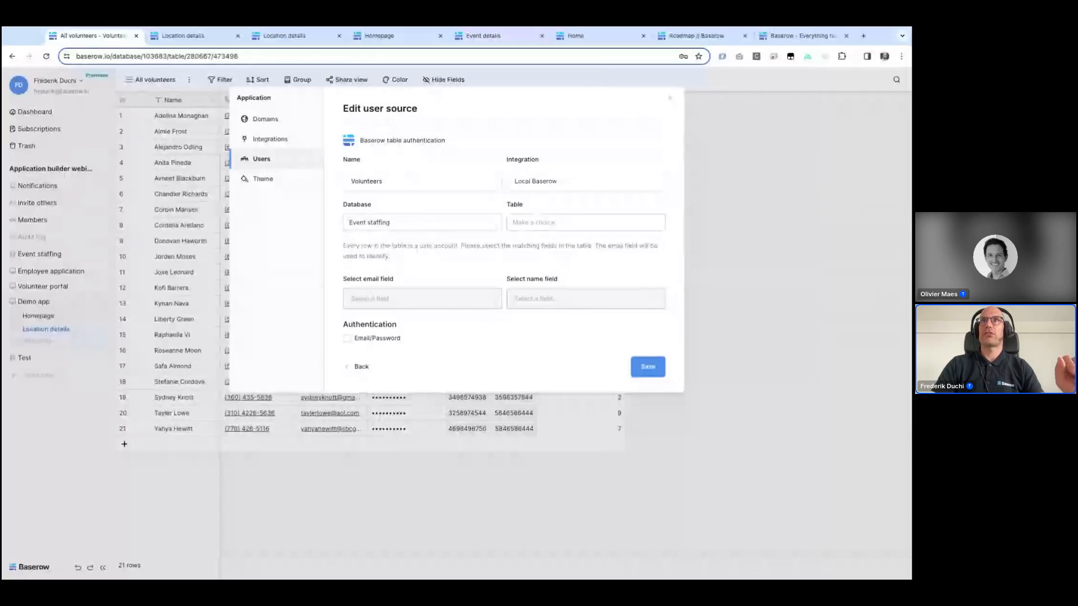
pyautogui.click(551, 225)
pyautogui.click(530, 288)
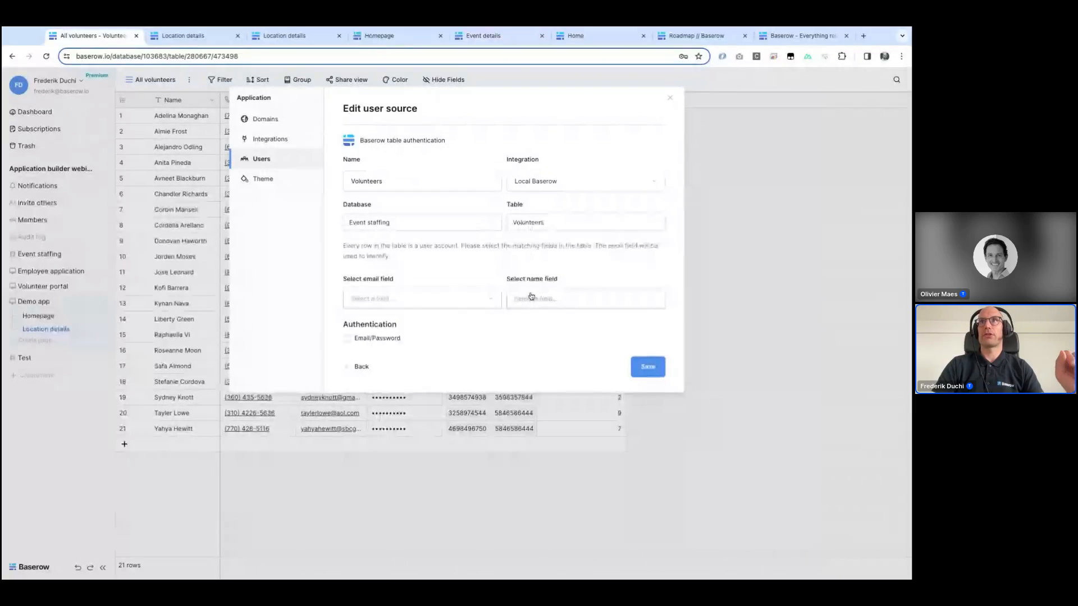
pyautogui.click(428, 300)
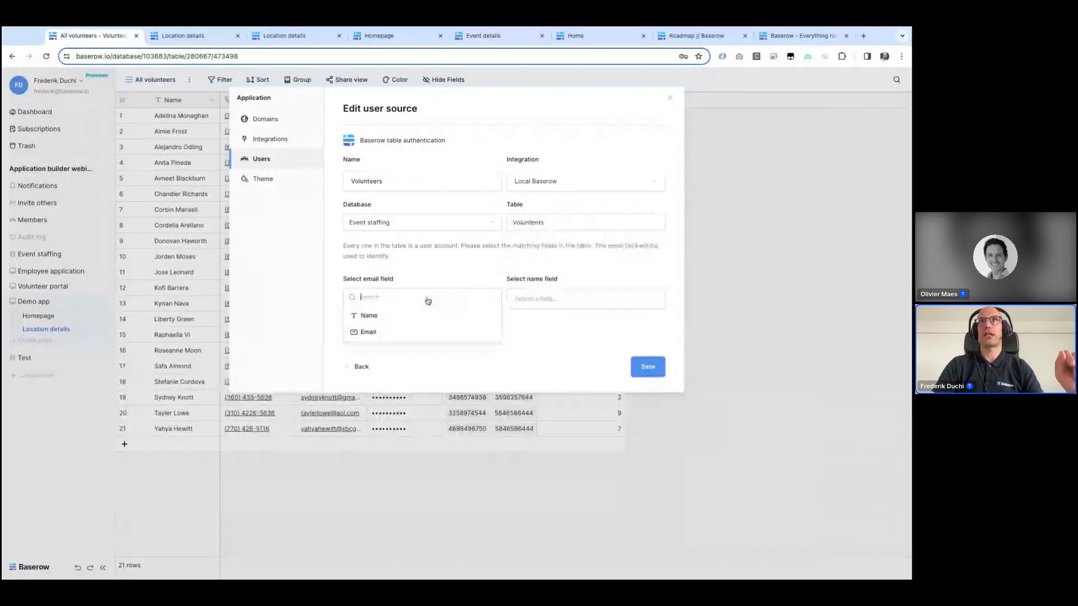
pyautogui.click(388, 336)
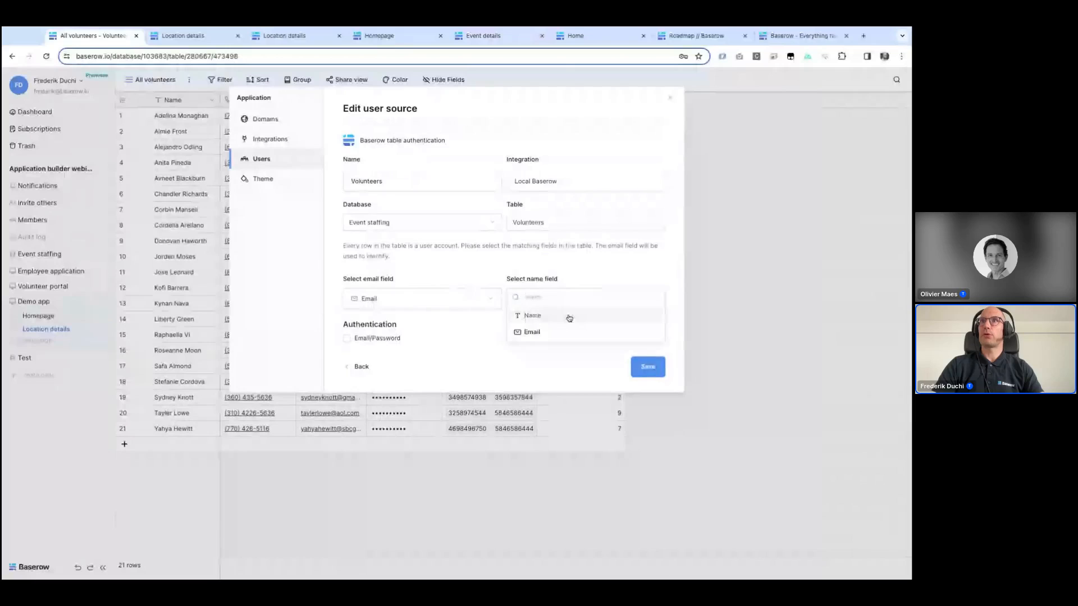
pyautogui.click(569, 317)
pyautogui.click(346, 339)
pyautogui.click(466, 353)
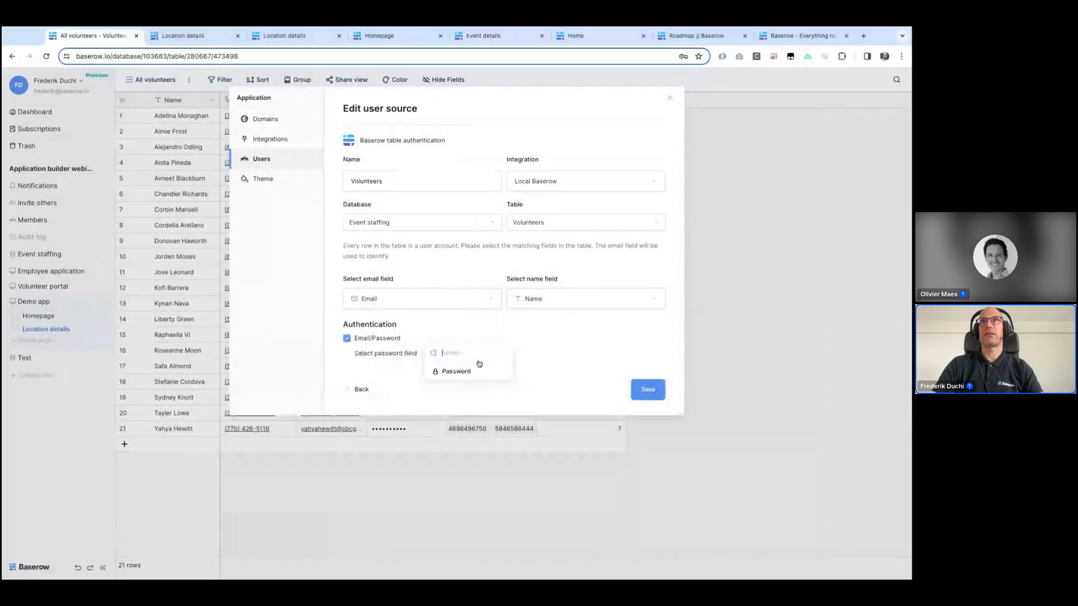
pyautogui.click(457, 373)
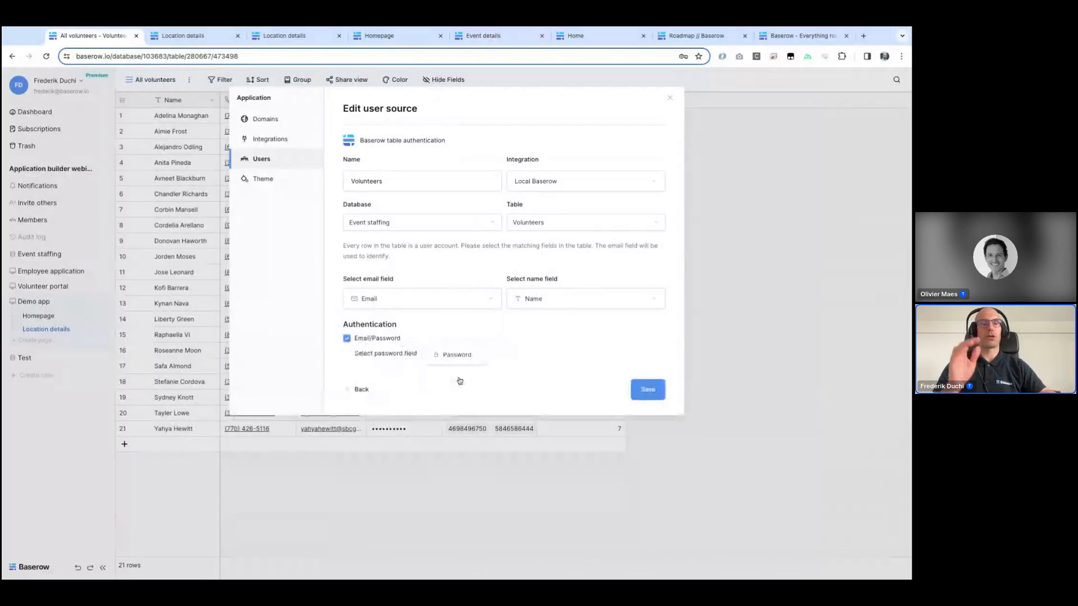
pyautogui.click(652, 390)
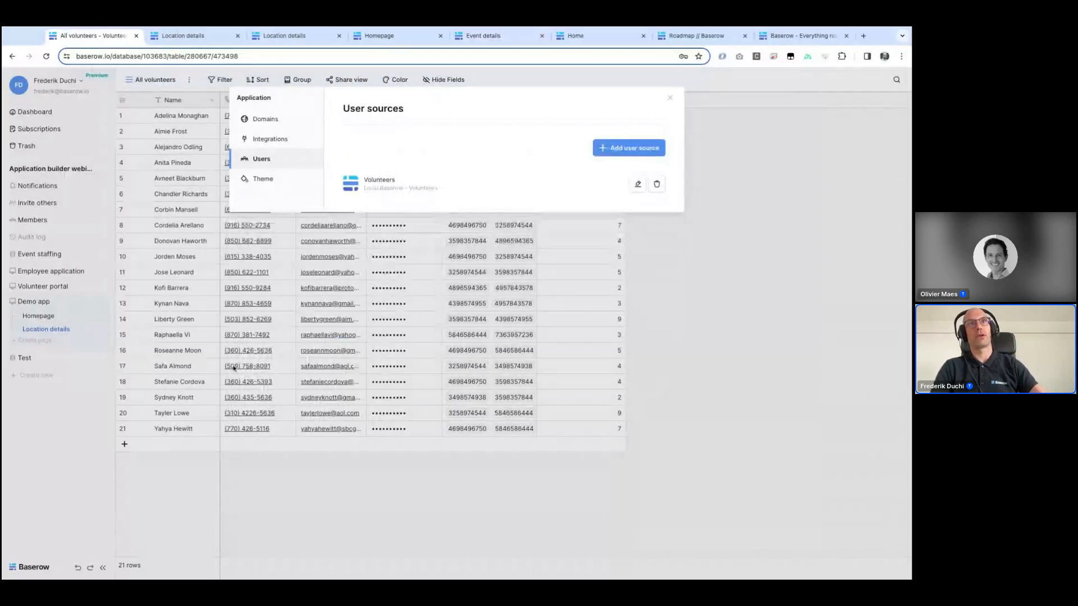
# Step: Create a new page named Login in the Demo app
pyautogui.click(46, 355)
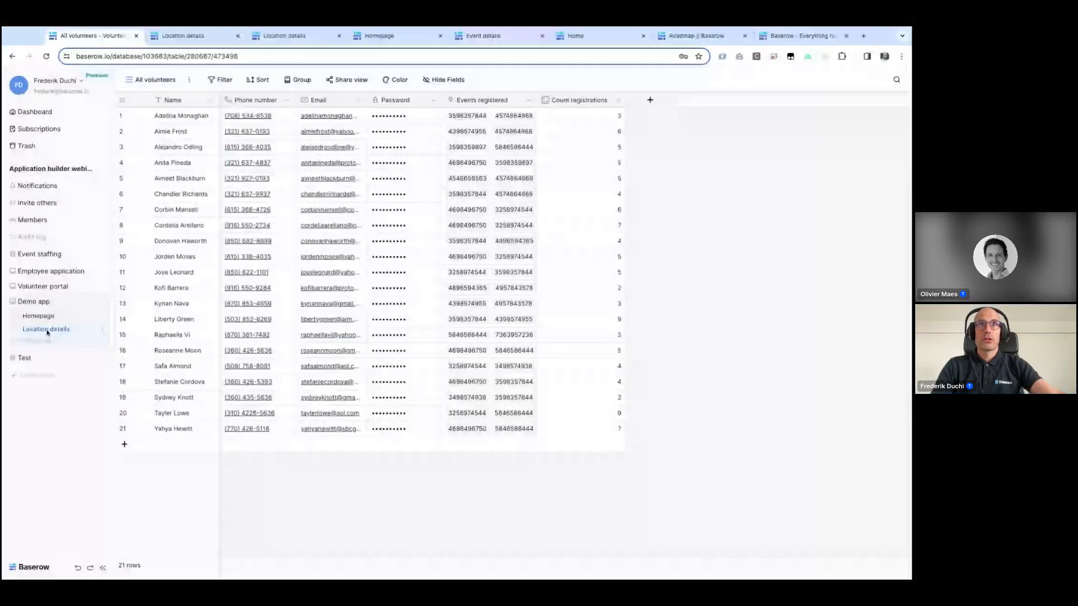
pyautogui.click(42, 342)
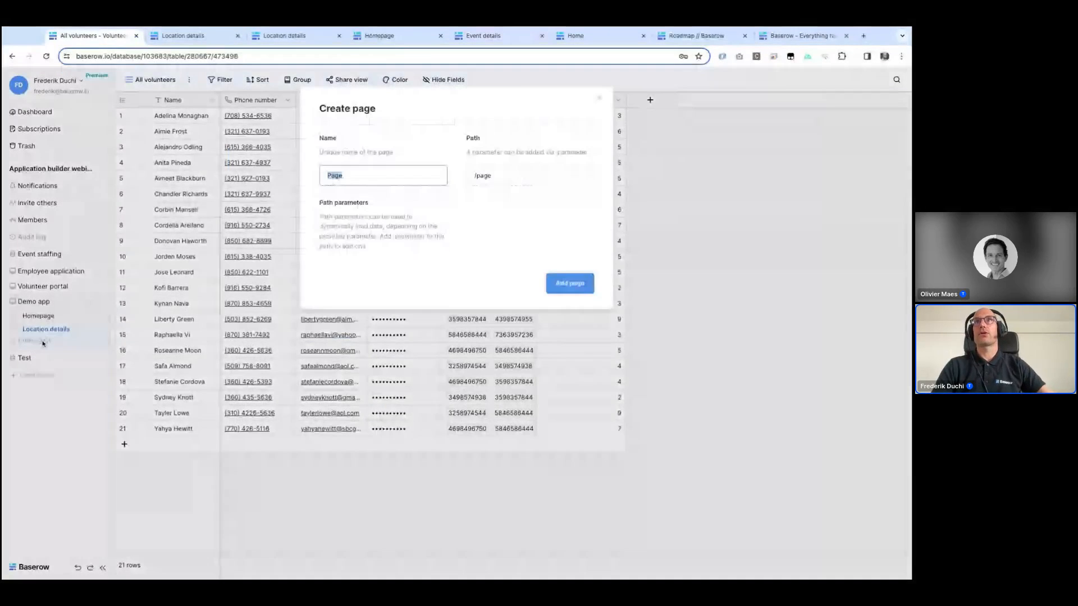
pyautogui.write('Login')
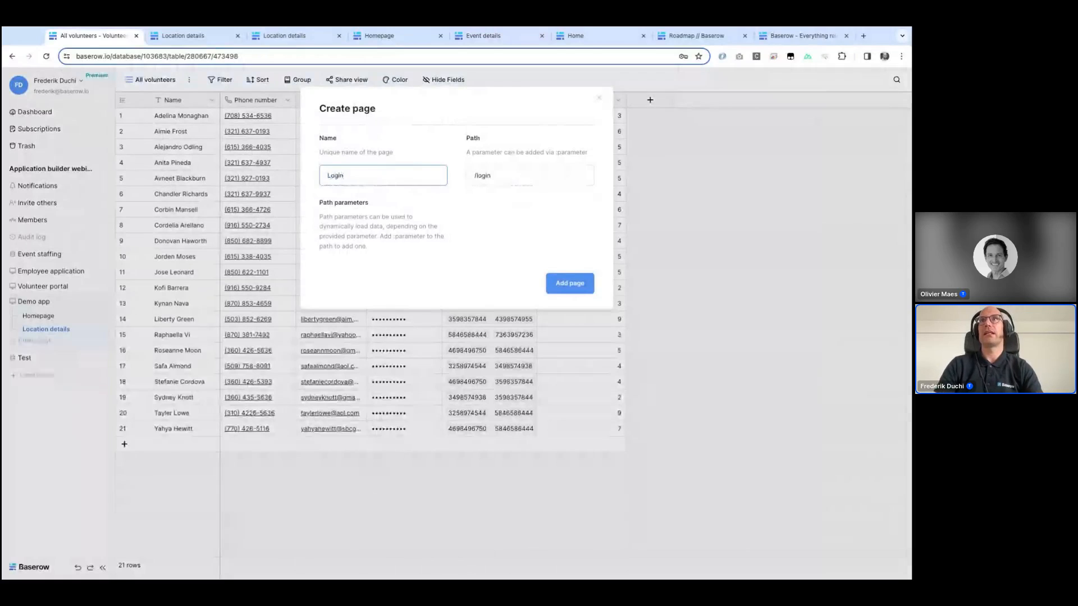
pyautogui.click(567, 283)
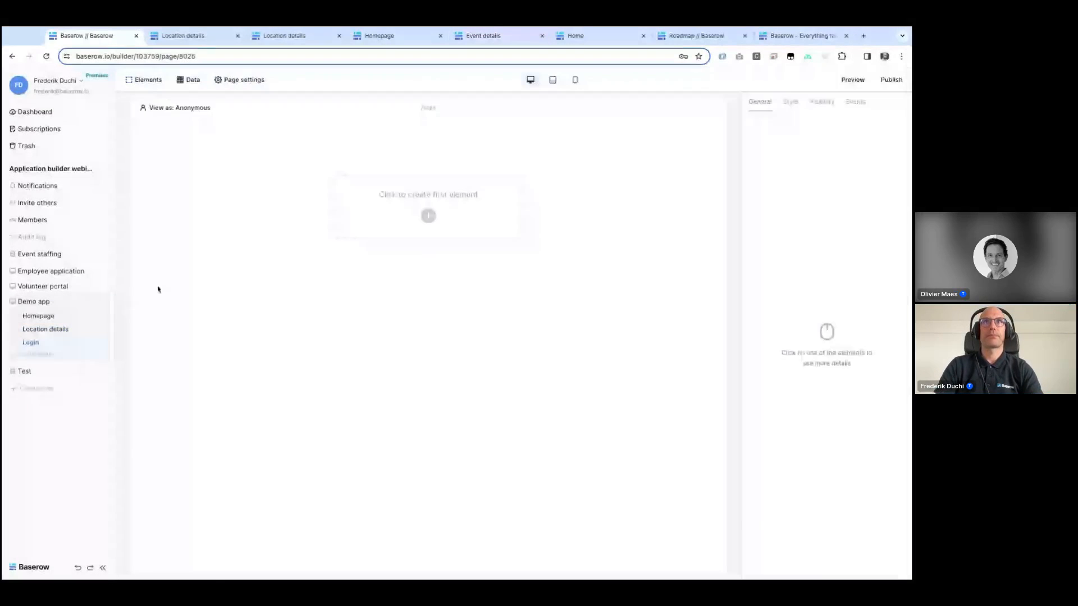
# Step: Add a Login form element to the page and set its user source to Volunteers
pyautogui.click(454, 226)
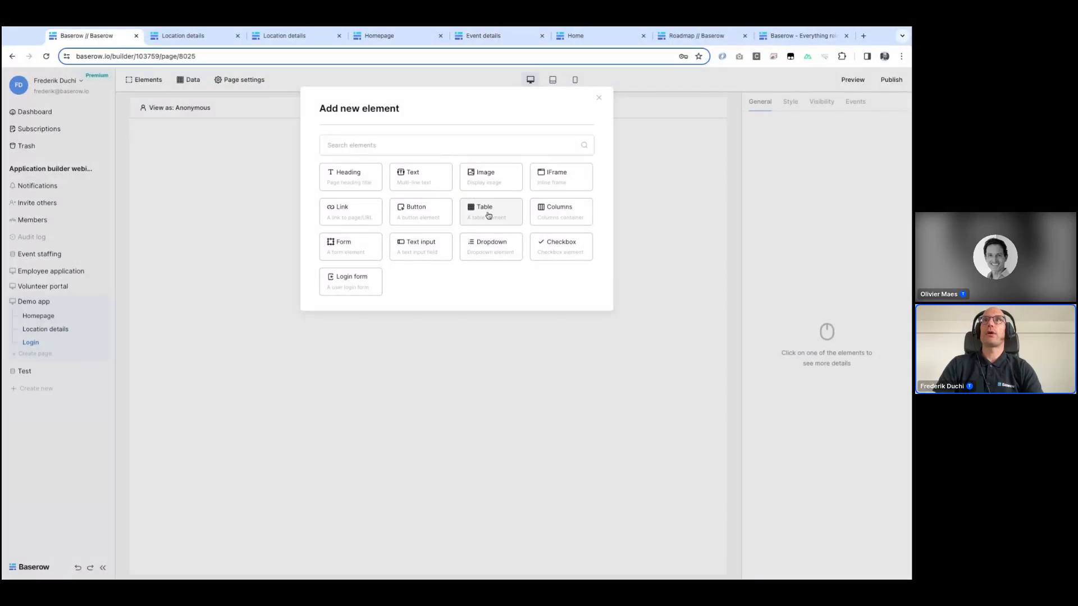
pyautogui.click(339, 288)
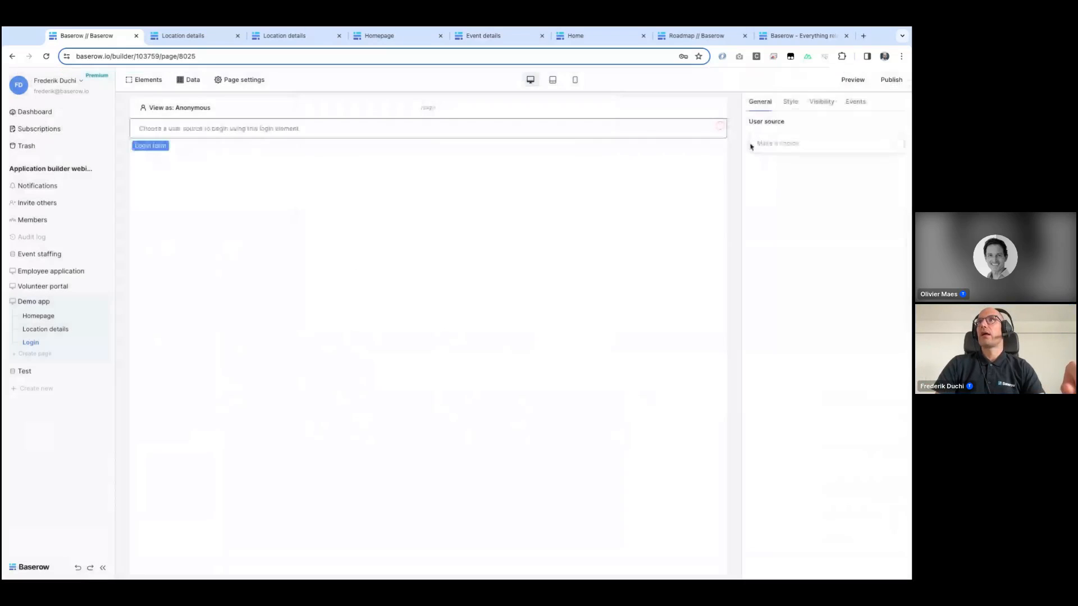
pyautogui.click(776, 145)
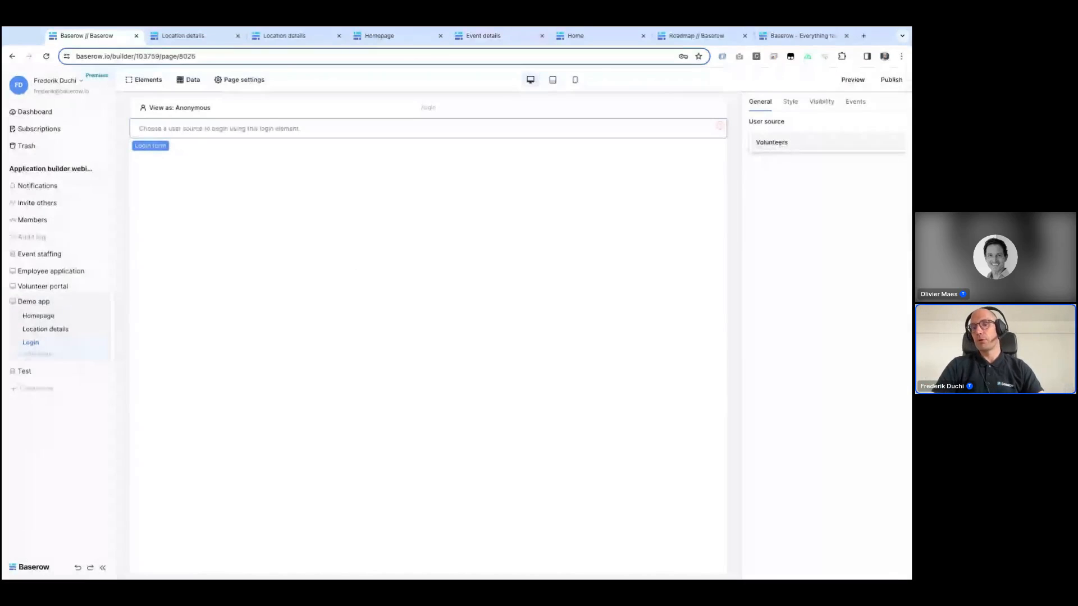
pyautogui.click(785, 141)
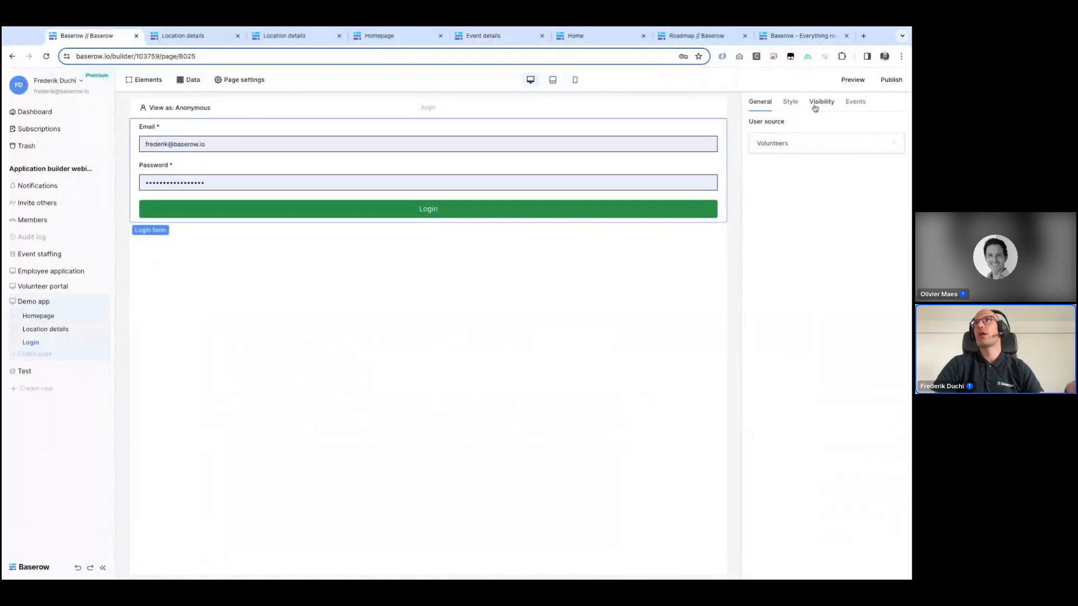
# Step: Set the login form's width to Small
pyautogui.click(791, 102)
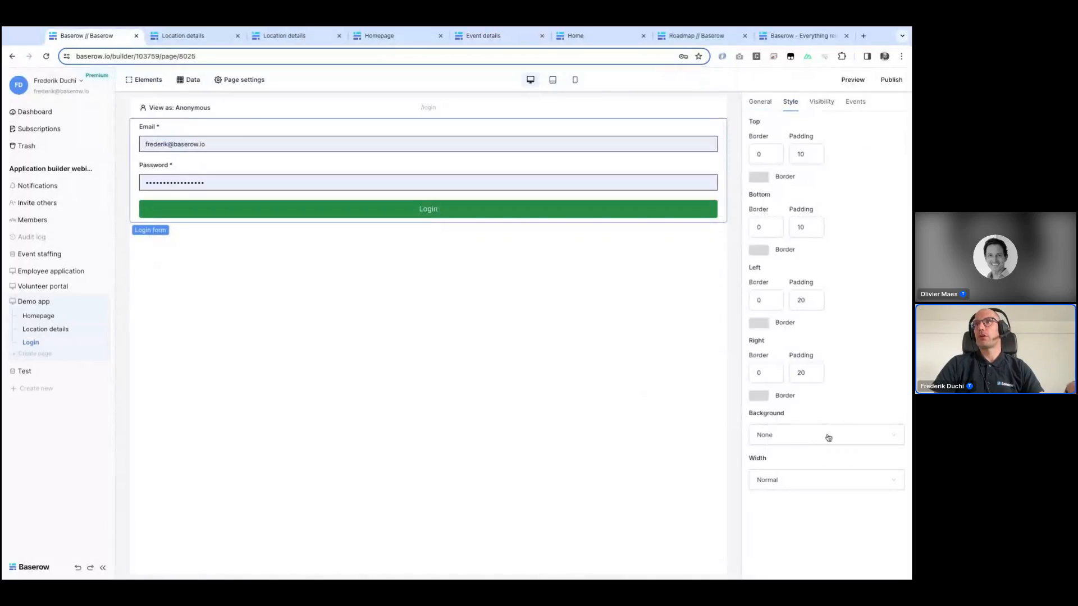
pyautogui.click(811, 479)
pyautogui.click(781, 549)
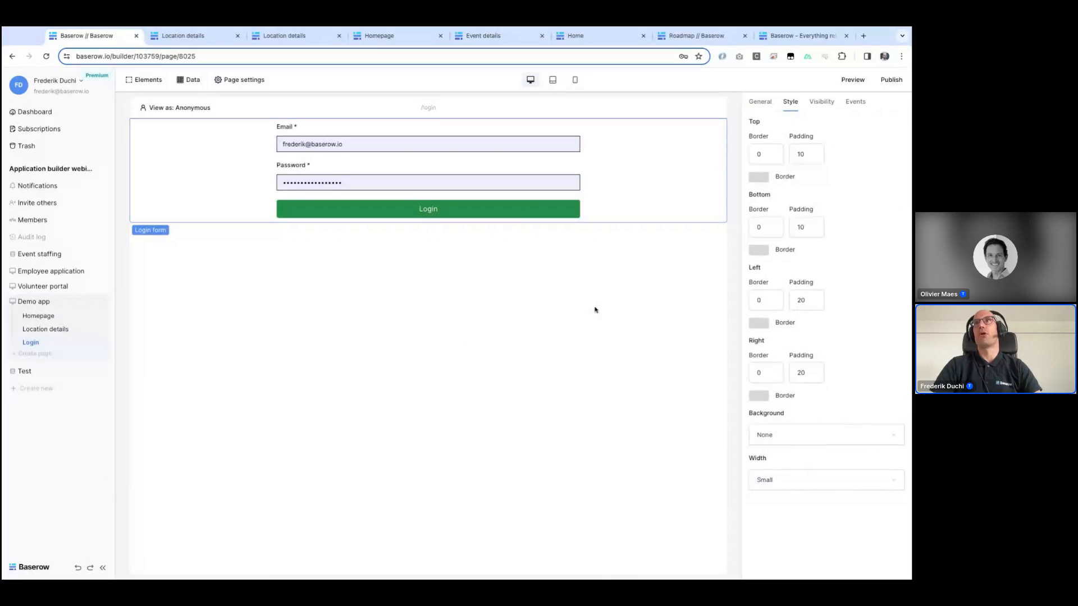
pyautogui.moveTo(502, 217)
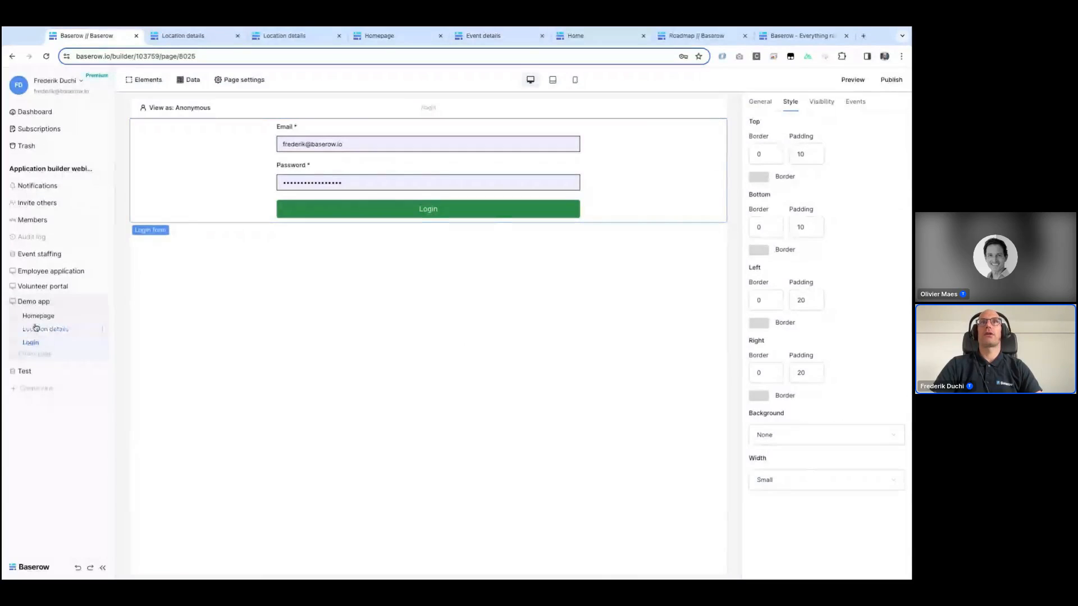
# Step: Add an After login event action that opens the page at URL /
pyautogui.click(858, 106)
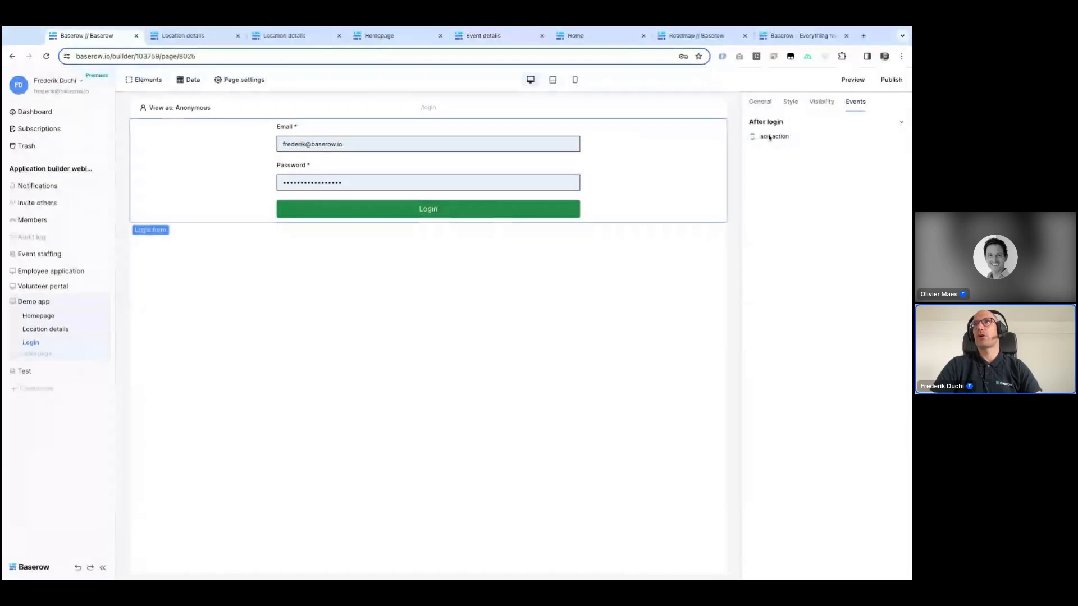
pyautogui.click(769, 137)
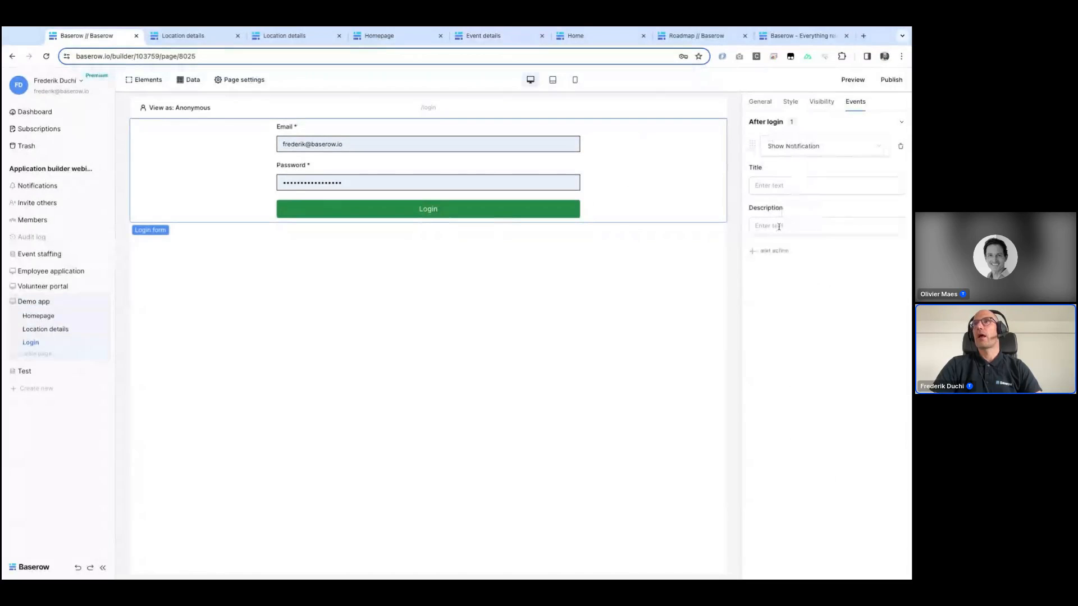
pyautogui.click(812, 144)
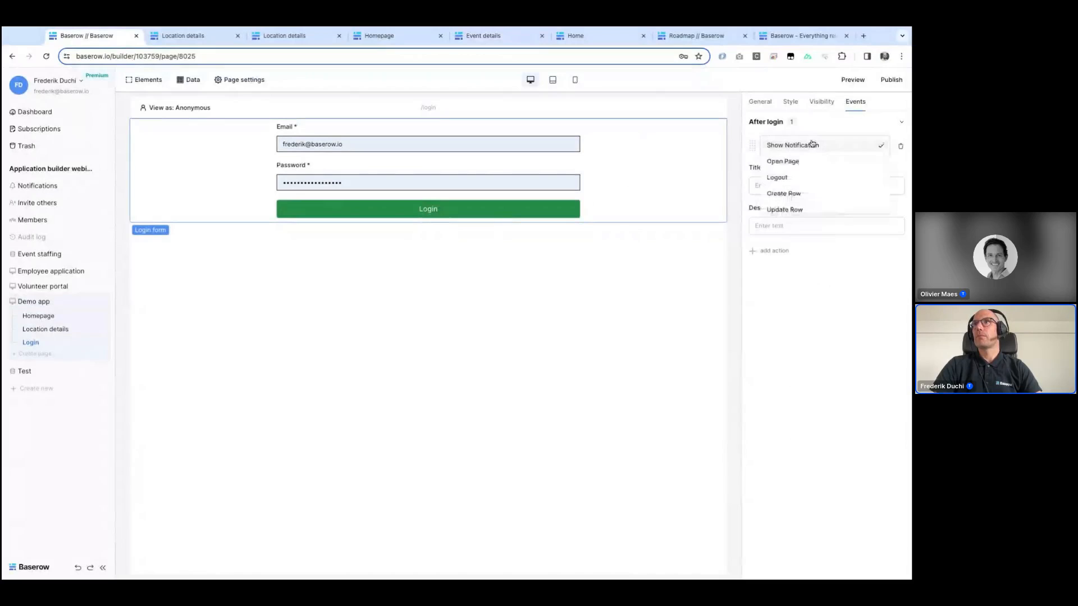
pyautogui.click(784, 161)
pyautogui.click(797, 184)
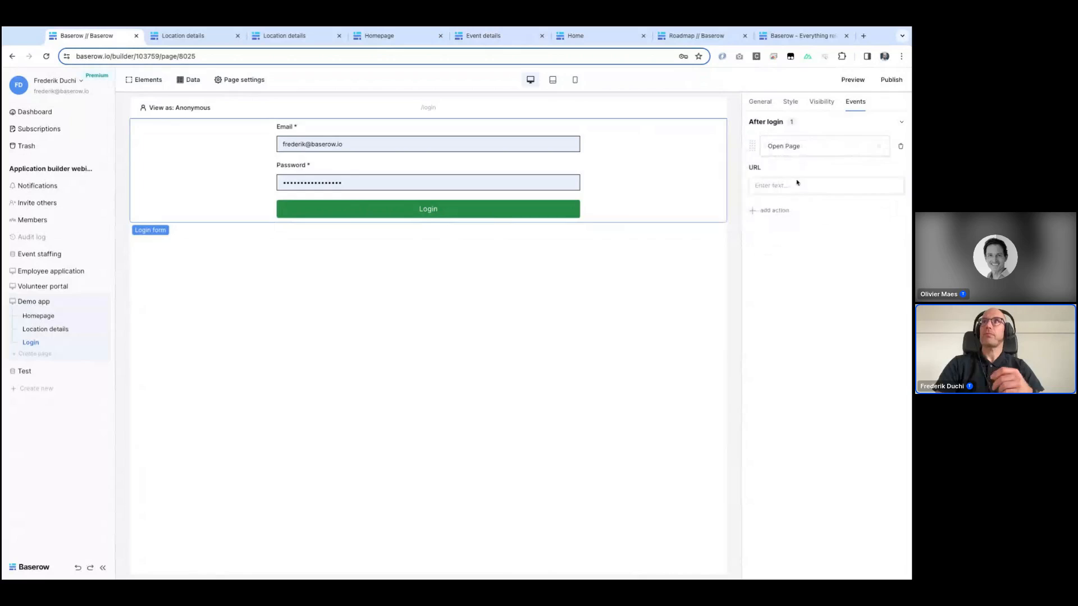
pyautogui.click(792, 185)
pyautogui.write('/')
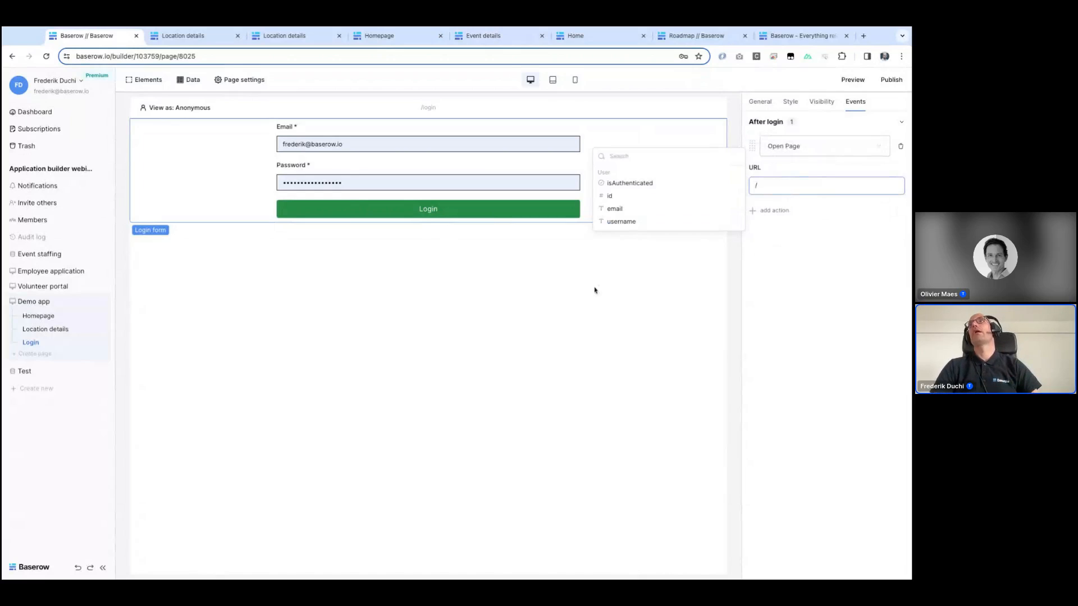
pyautogui.click(765, 326)
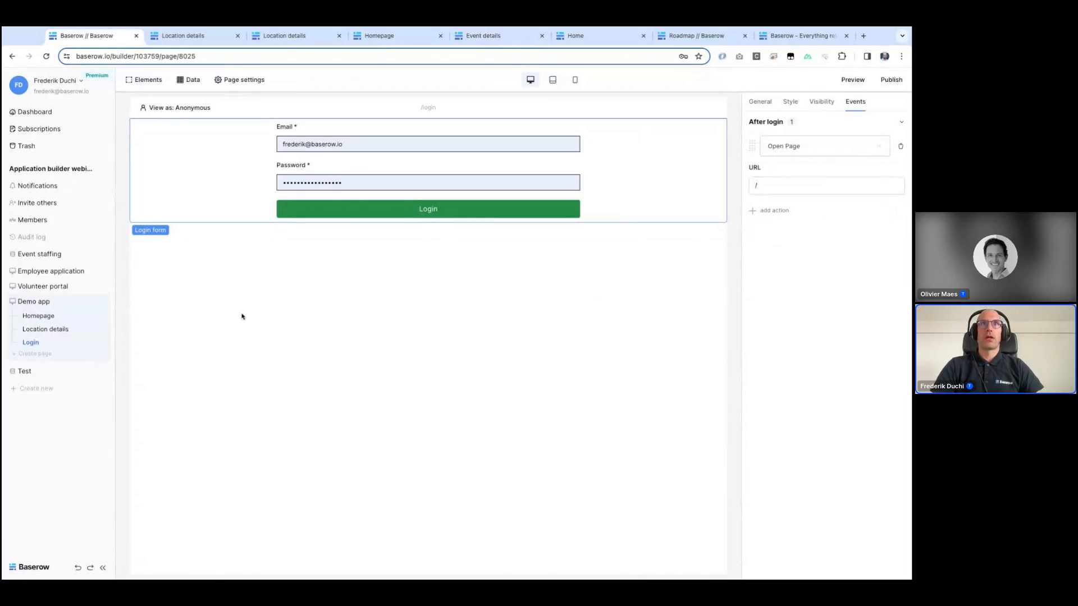
# Step: Set the Homepage's page path to /home in its page settings
pyautogui.click(38, 315)
pyautogui.click(243, 79)
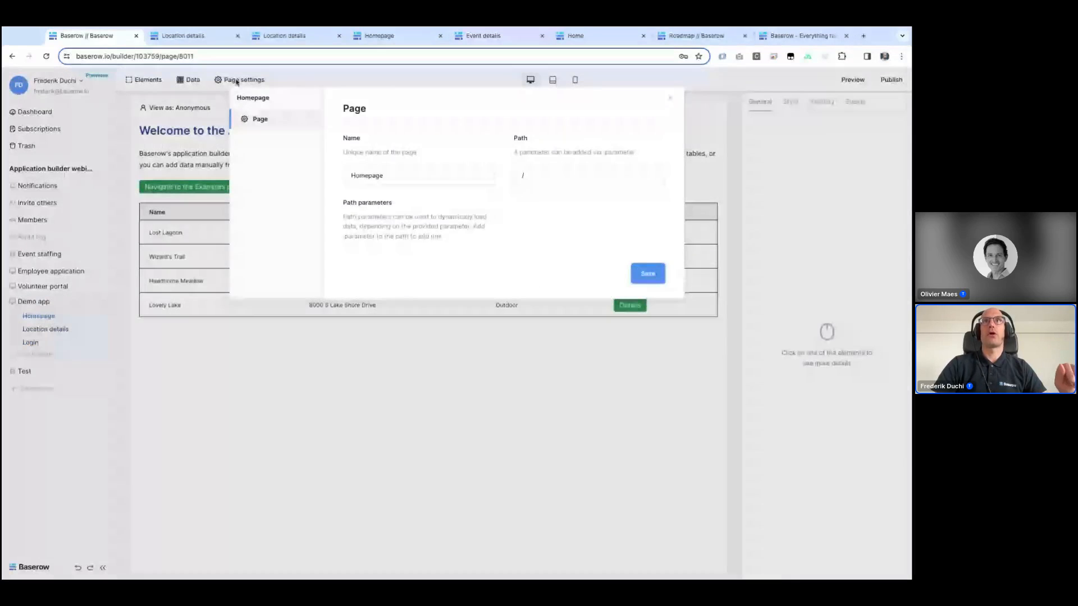
pyautogui.click(558, 170)
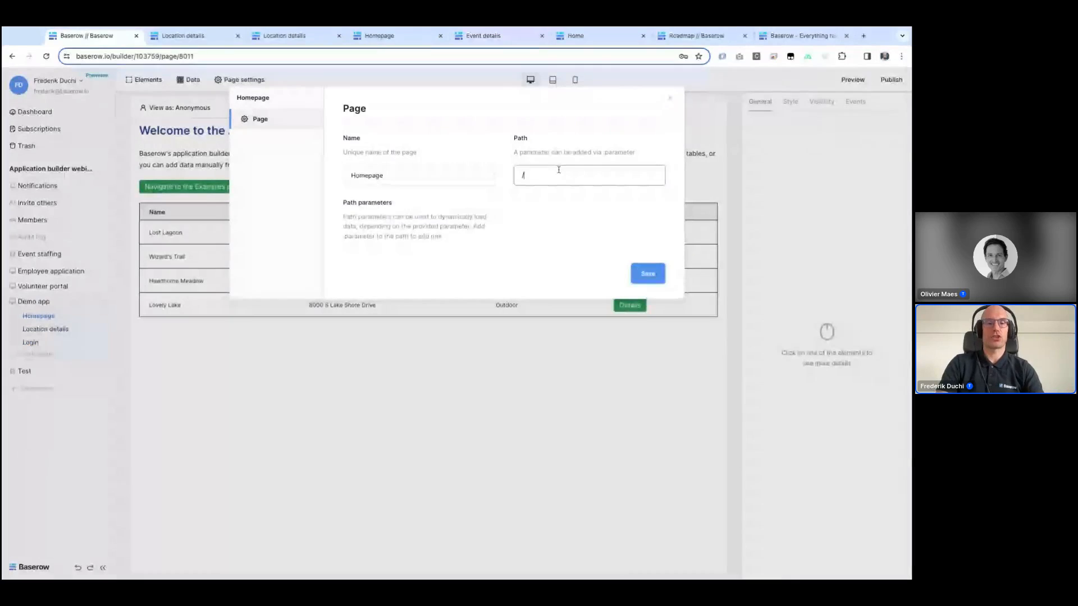
pyautogui.write('home')
pyautogui.click(649, 273)
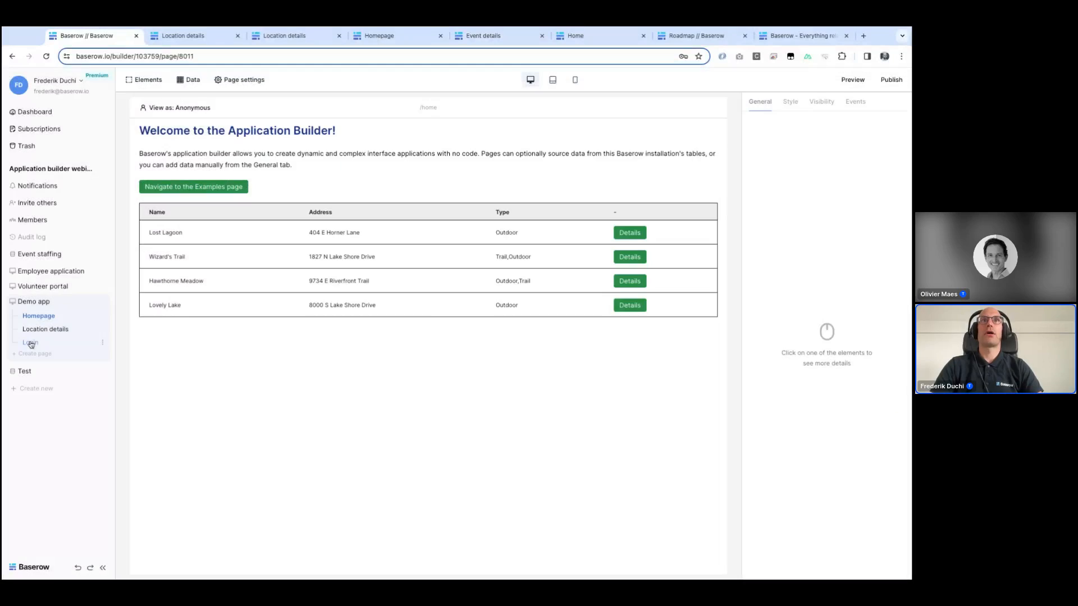
# Step: Change the Login page's path to / in its page settings
pyautogui.click(30, 344)
pyautogui.click(230, 80)
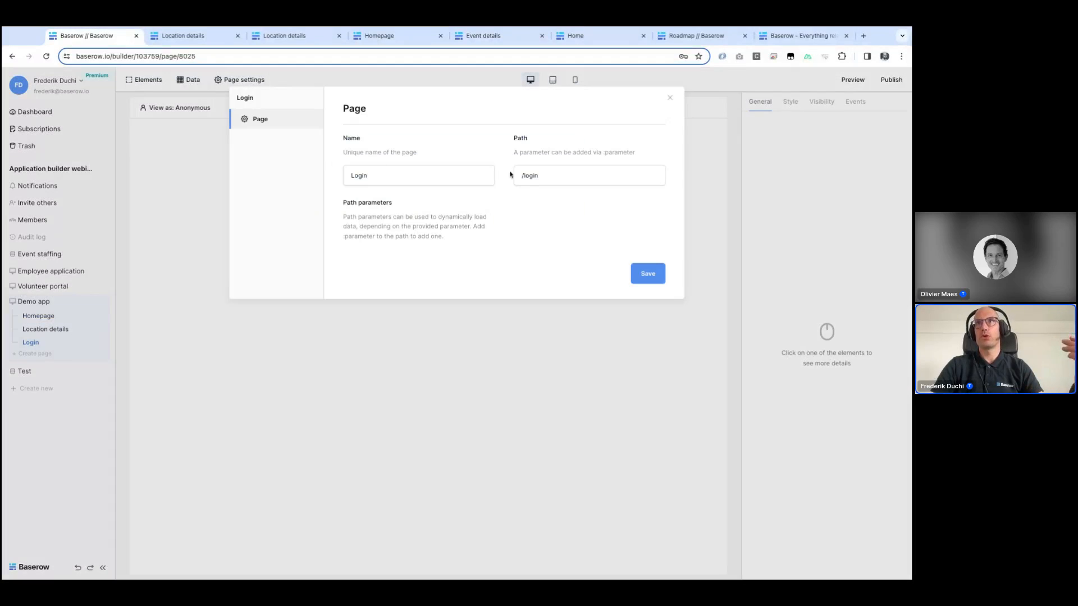
pyautogui.doubleClick(531, 176)
pyautogui.press('BackSpace')
pyautogui.click(653, 270)
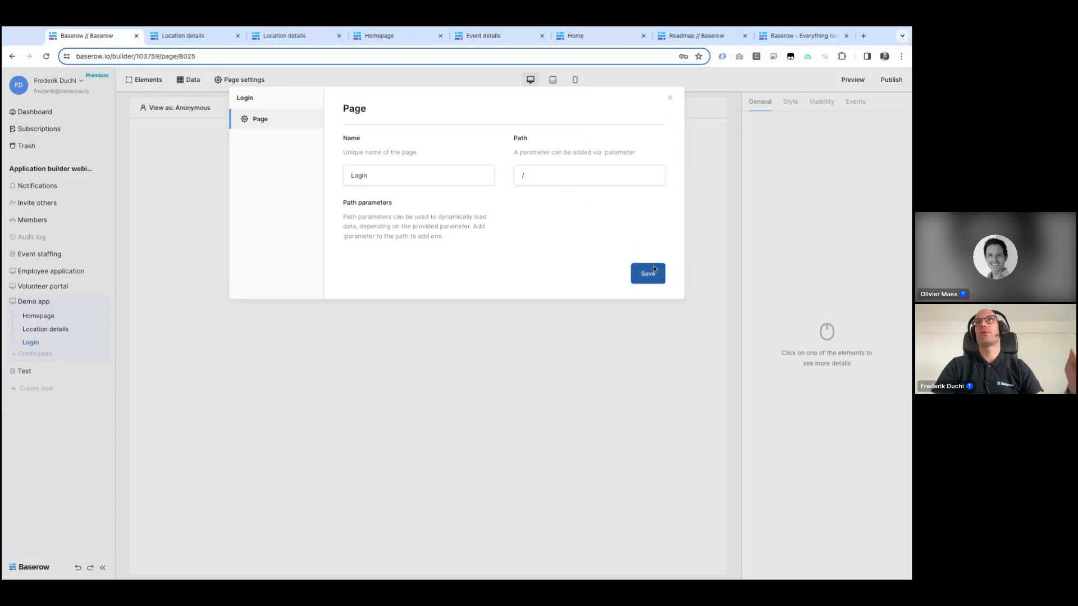
pyautogui.click(613, 397)
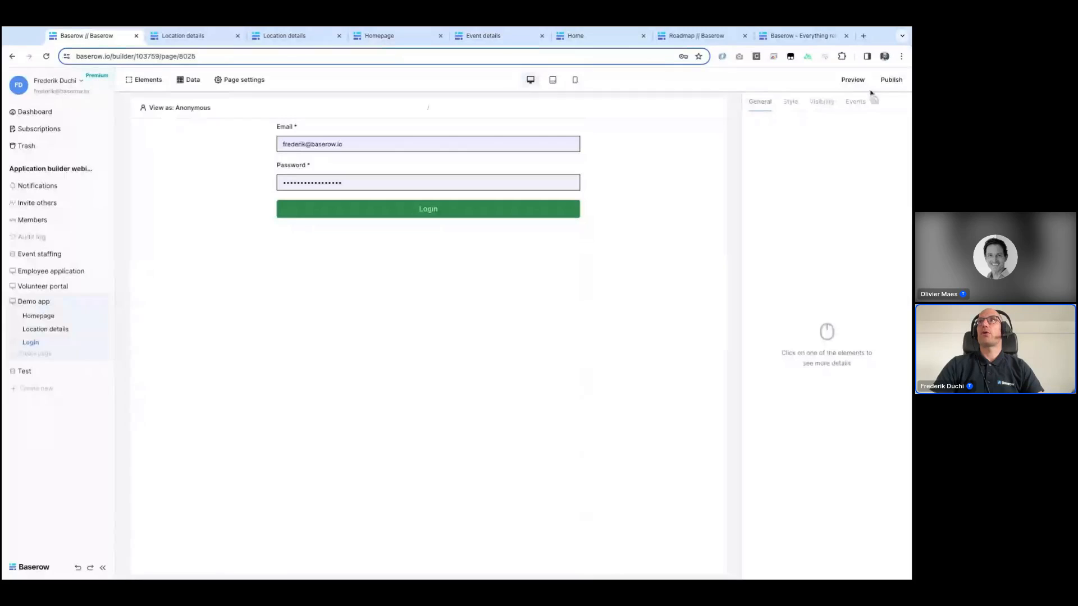
# Step: Publish the app to the webinar-demo.baserow.site domain and open the published site in a new tab
pyautogui.click(898, 81)
pyautogui.click(379, 179)
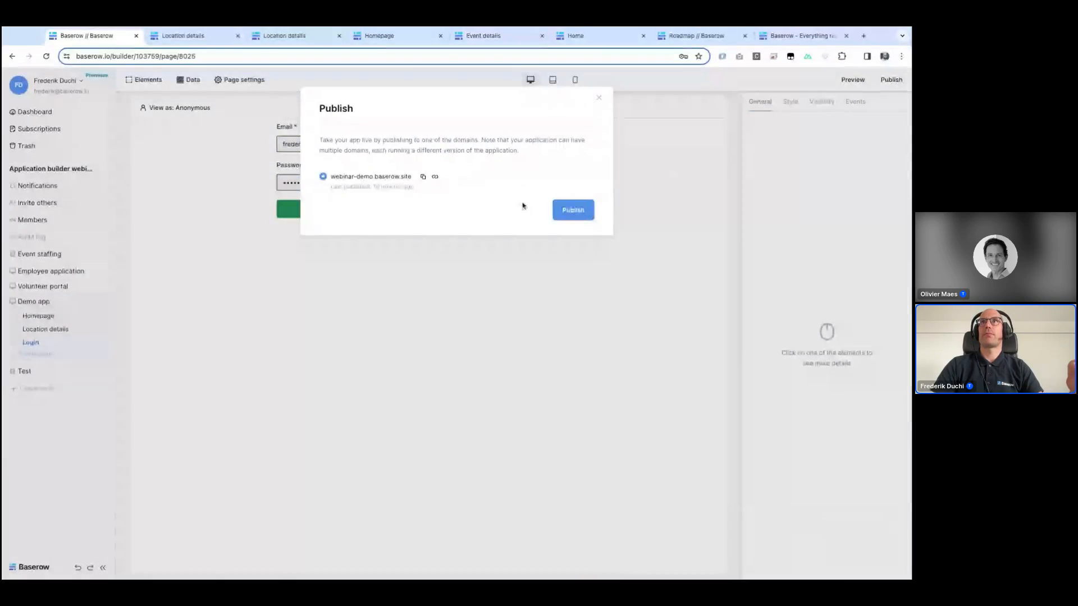
pyautogui.click(579, 216)
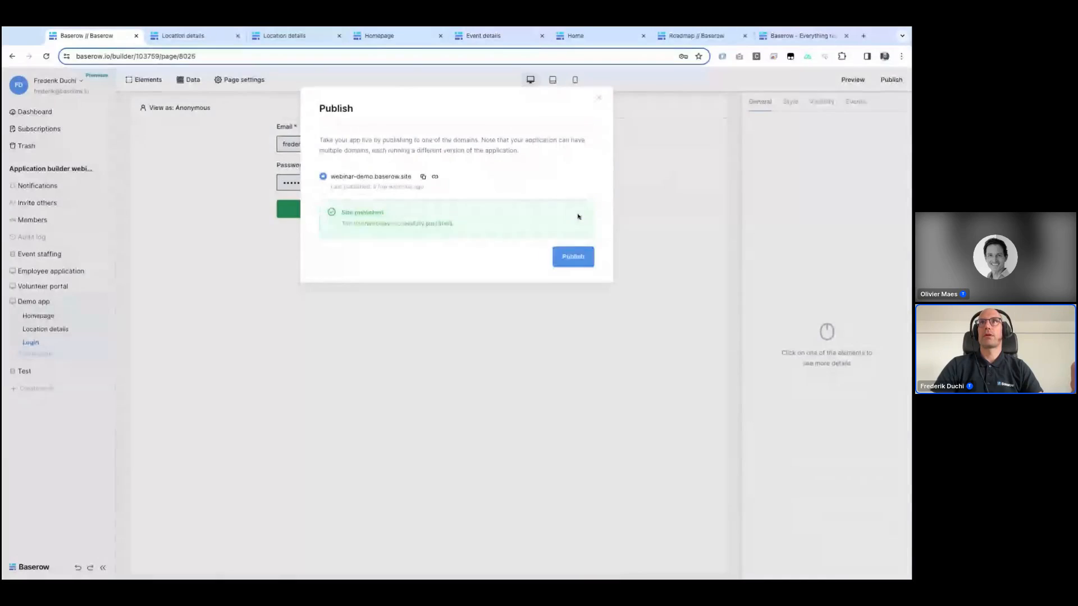
pyautogui.click(436, 178)
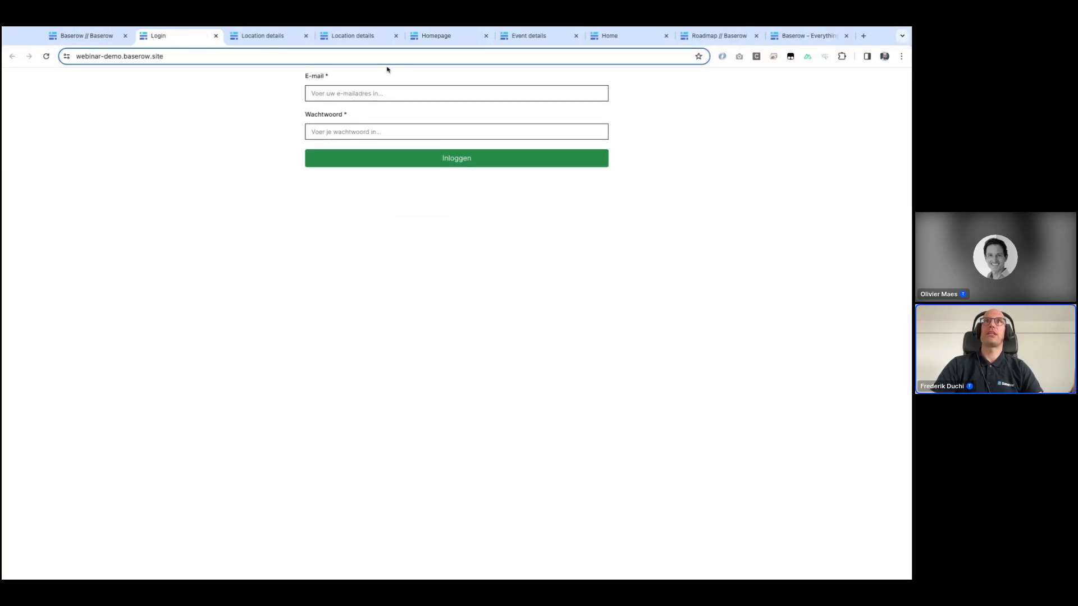
# Step: Open the Volunteers table in Event staffing and copy a volunteer's email address
pyautogui.click(80, 35)
pyautogui.click(43, 341)
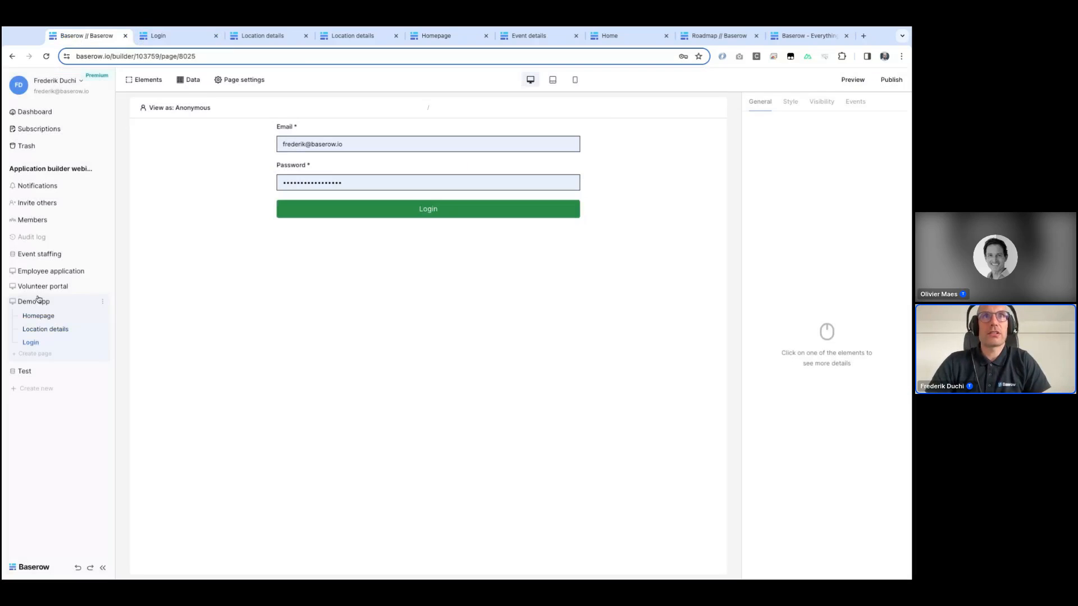
pyautogui.click(27, 256)
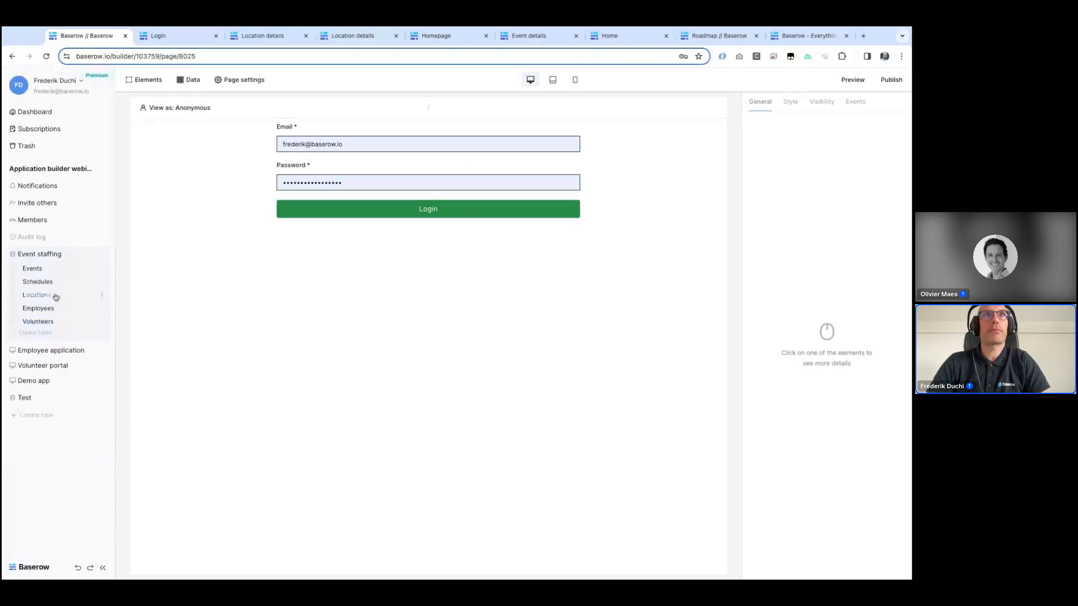
pyautogui.click(44, 320)
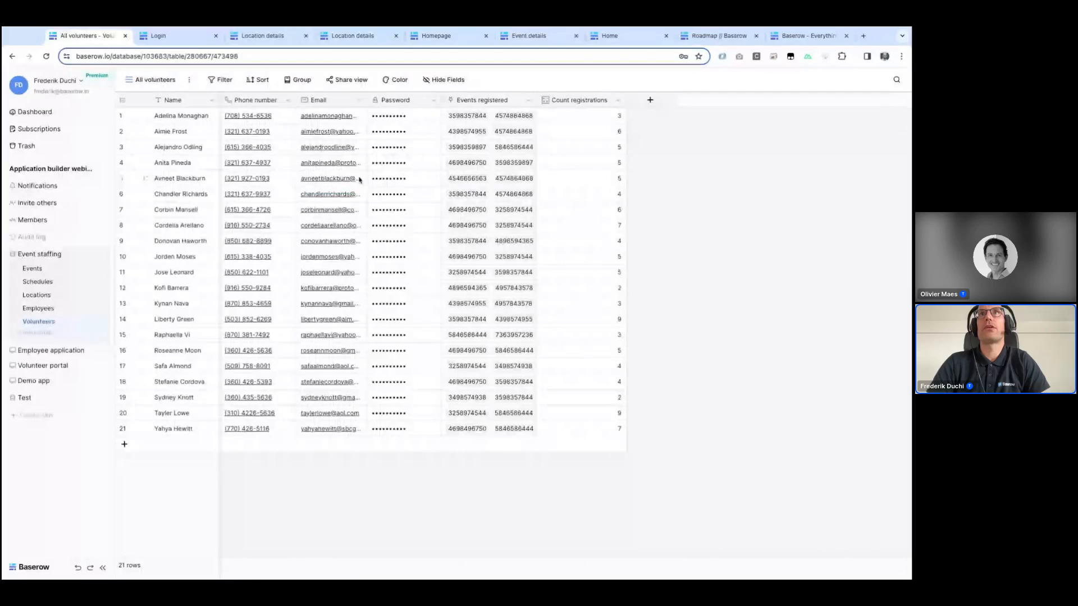
pyautogui.click(313, 162)
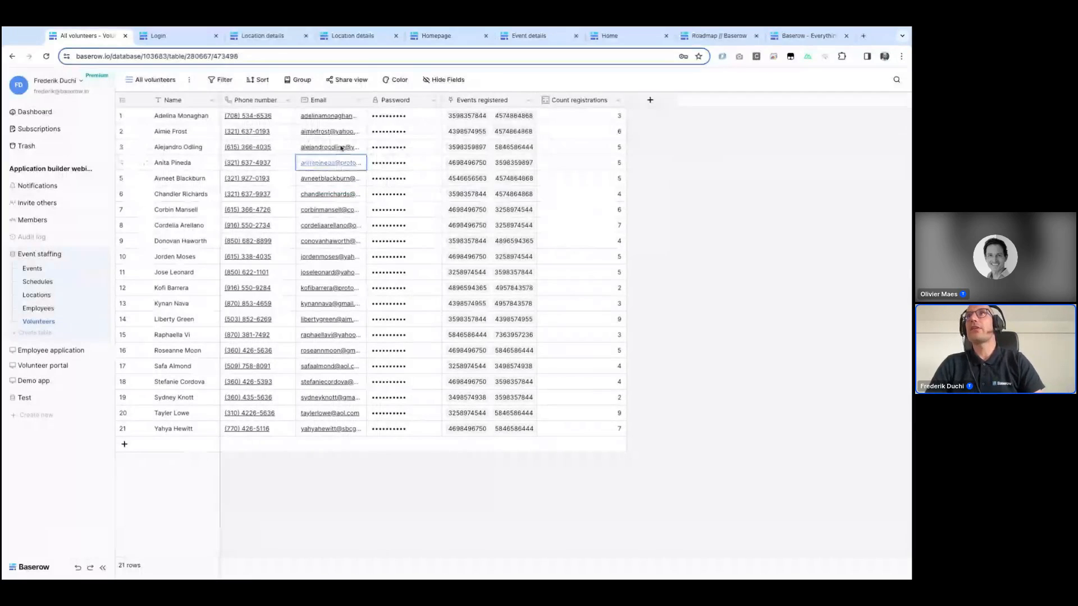
pyautogui.click(790, 36)
pyautogui.click(718, 36)
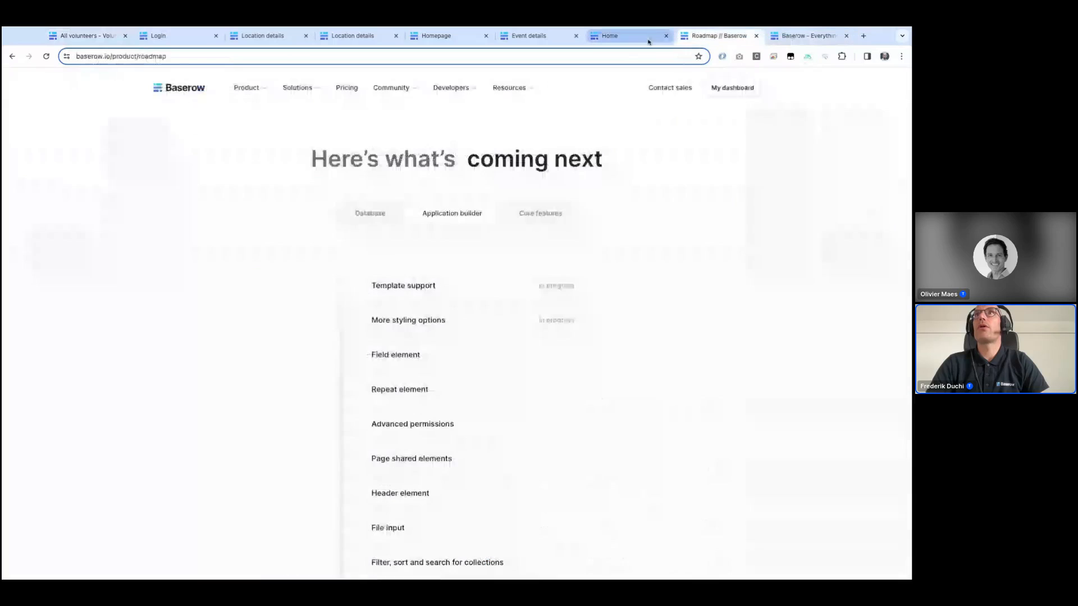
pyautogui.click(649, 42)
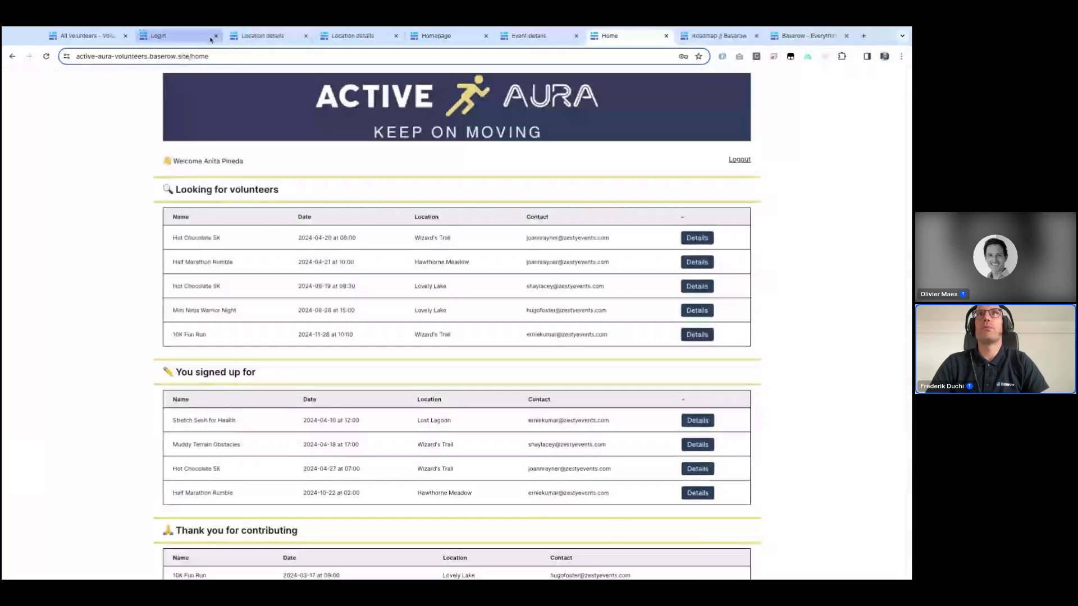
# Step: Try to log in on the published Login page with the volunteer's email and account password
pyautogui.click(231, 44)
pyautogui.click(185, 39)
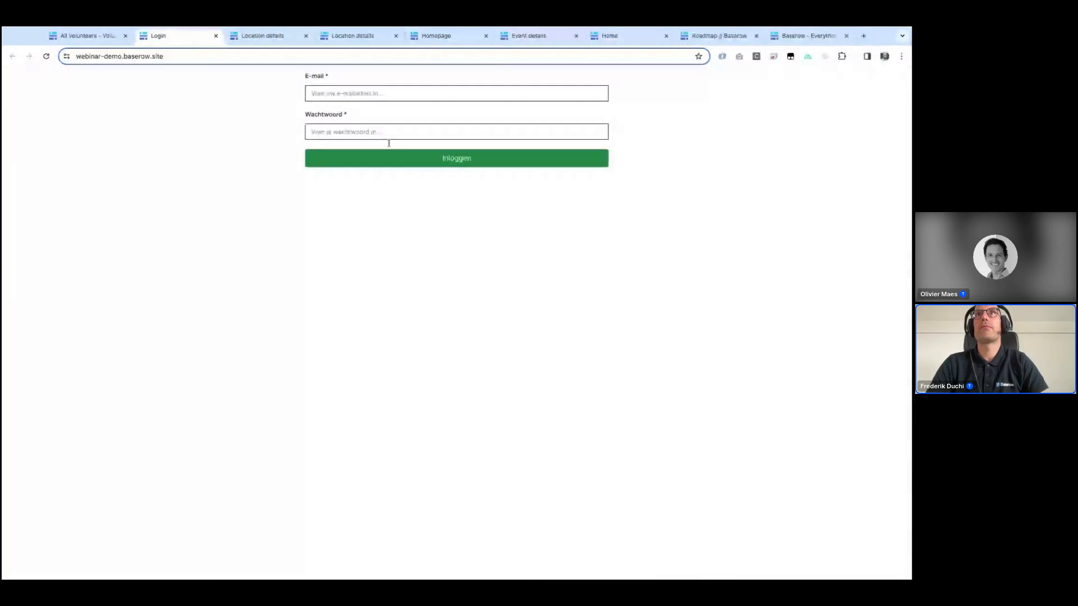
pyautogui.click(348, 100)
pyautogui.hotkey('ctrl', 'v')
pyautogui.click(341, 133)
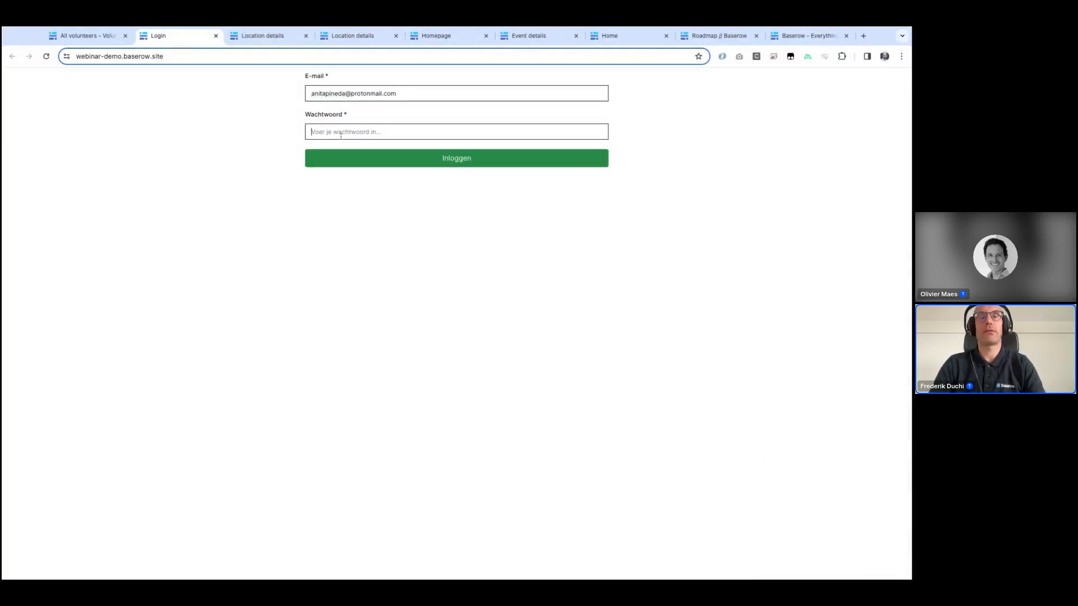
pyautogui.write('•••••••')
pyautogui.press('Return')
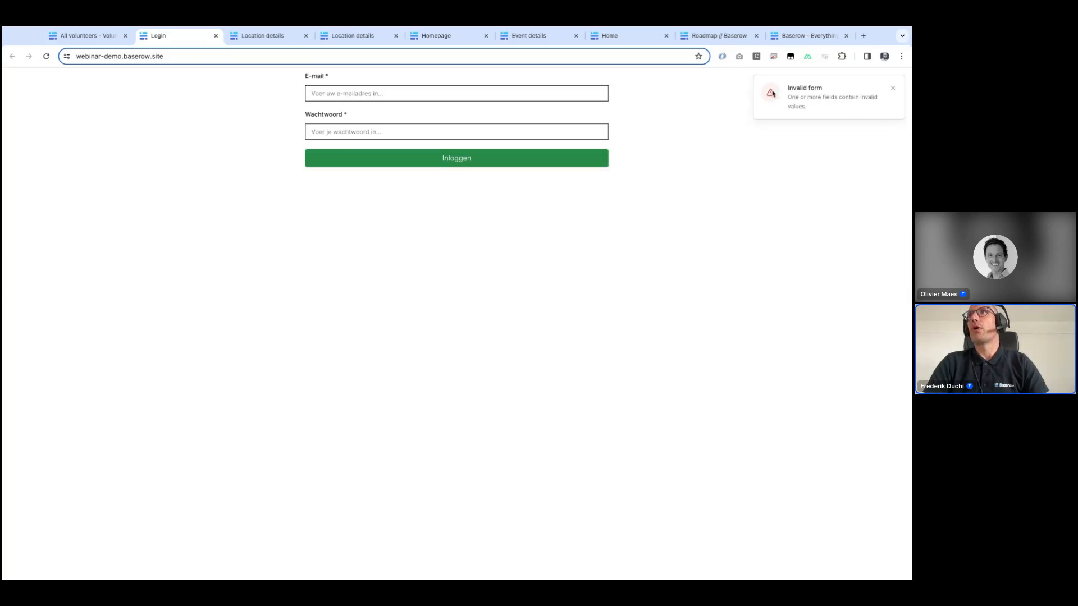
# Step: Retry the login on the published page, entering the volunteer's email and account password again
pyautogui.click(892, 88)
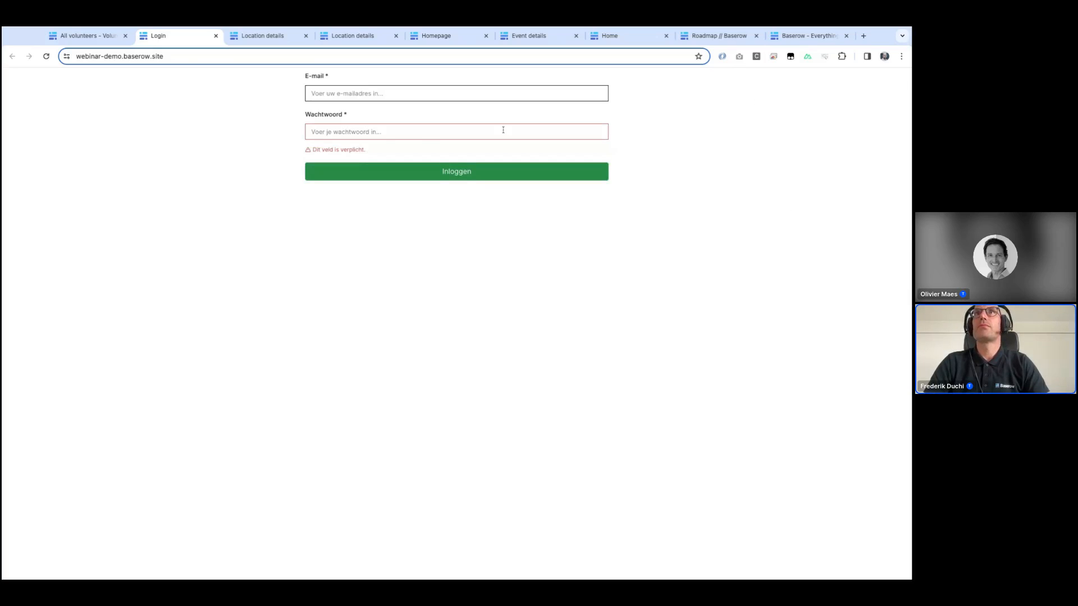
pyautogui.click(417, 132)
pyautogui.hotkey('ctrl', 'v')
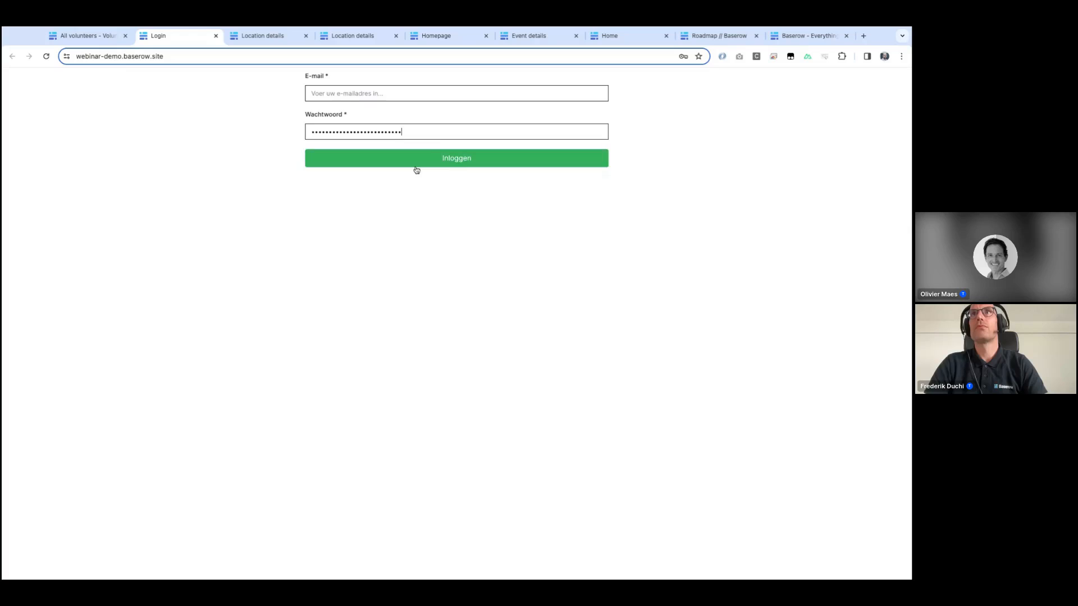
pyautogui.click(414, 170)
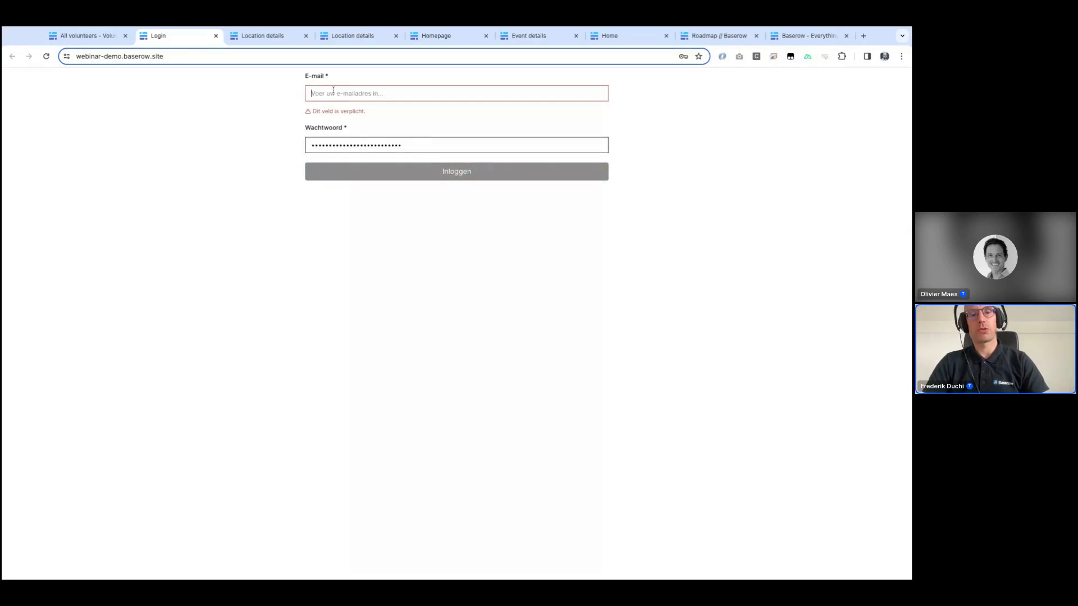
pyautogui.hotkey('ctrl', 'v')
pyautogui.doubleClick(330, 133)
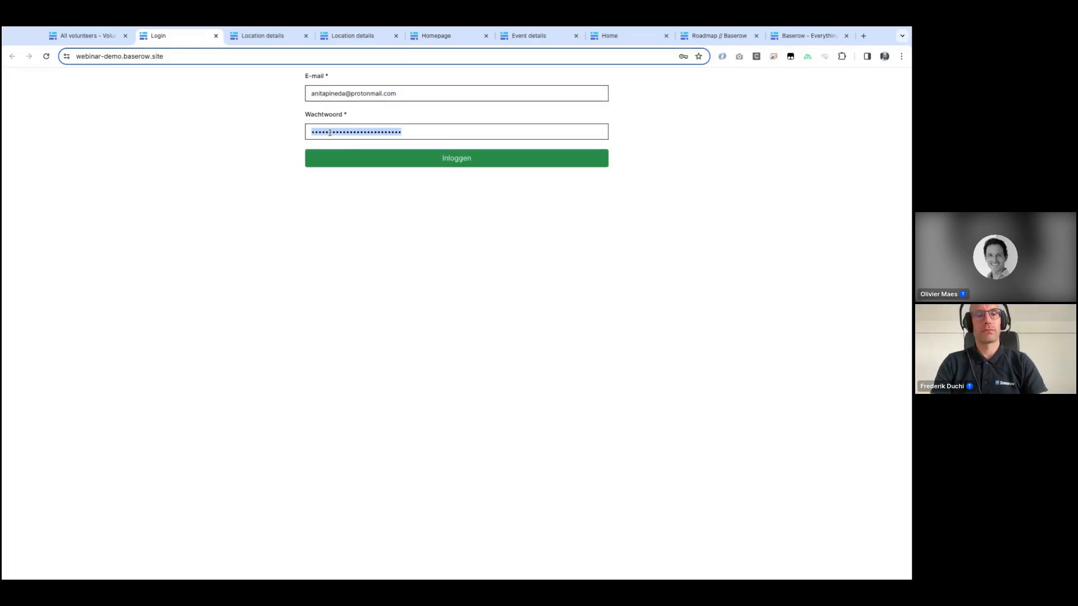
pyautogui.write('•••••••')
pyautogui.press('Return')
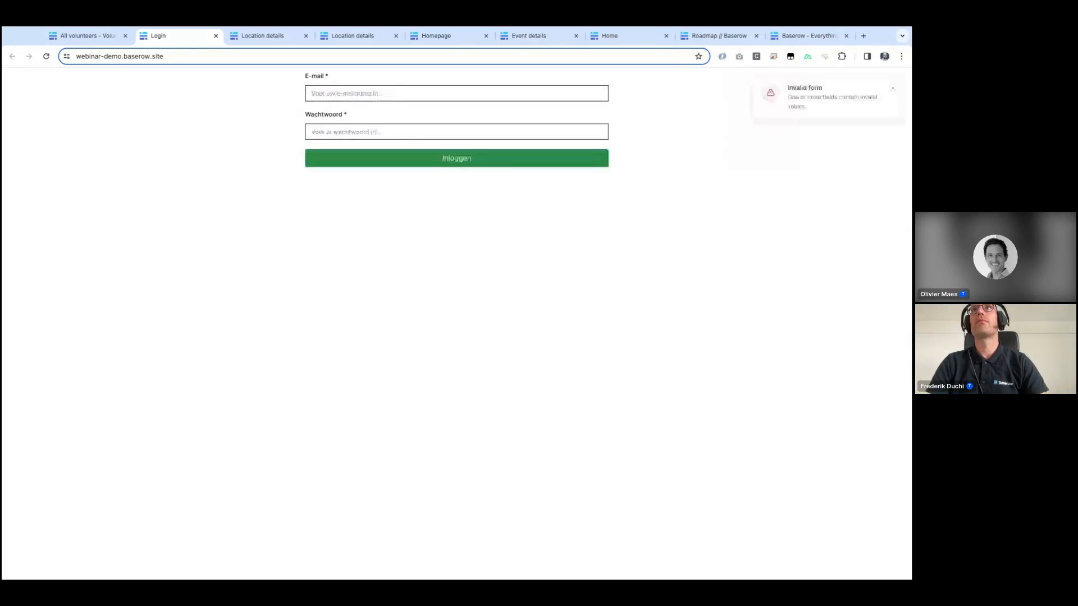
# Step: Change the Login page form's After login action to open the URL /home
pyautogui.click(86, 38)
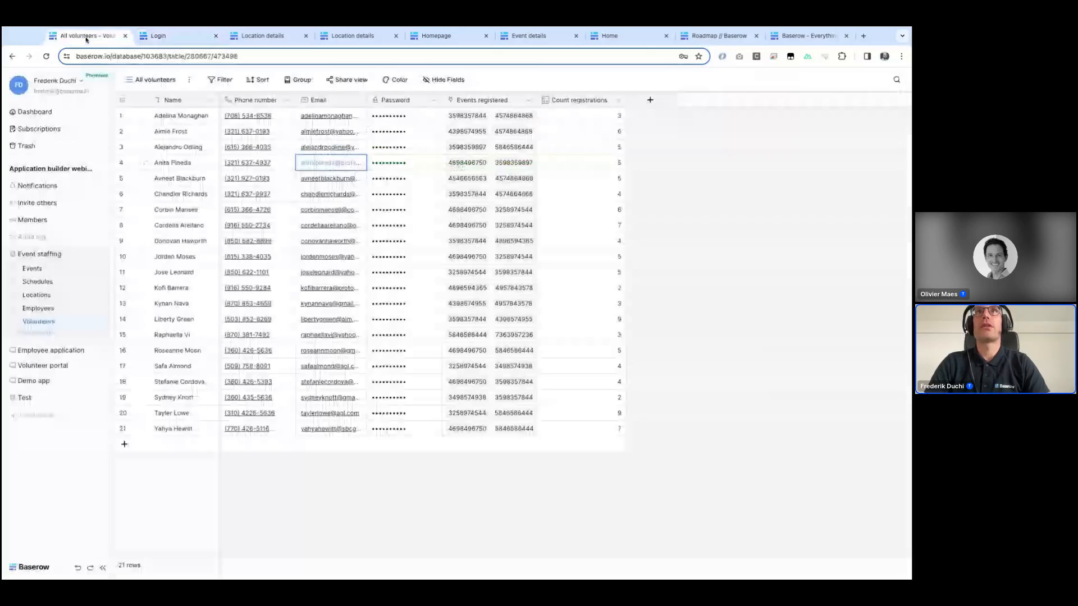
pyautogui.click(171, 38)
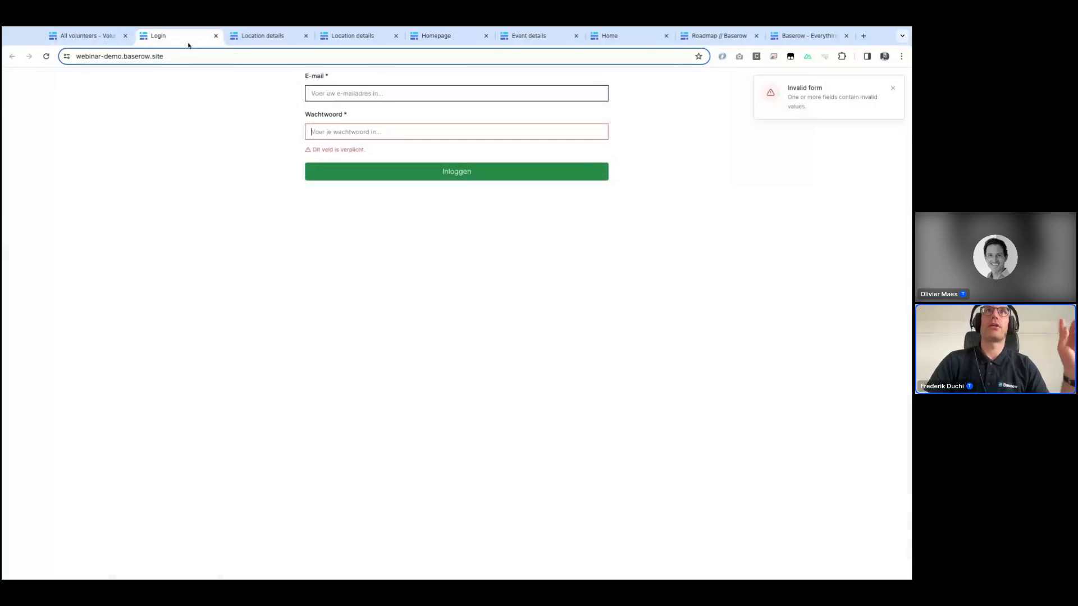
pyautogui.click(93, 36)
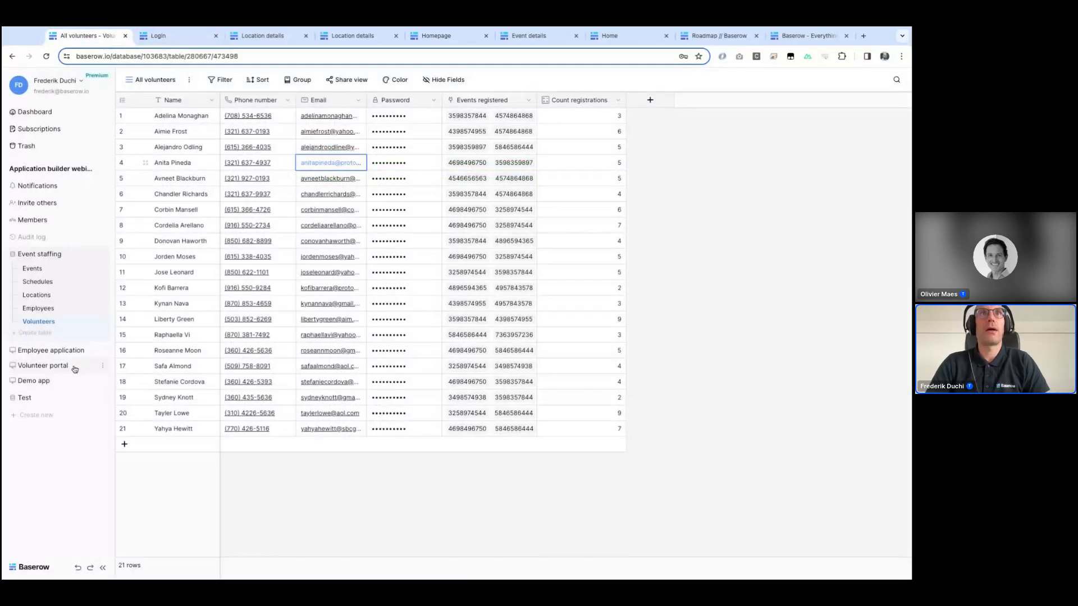
pyautogui.click(27, 380)
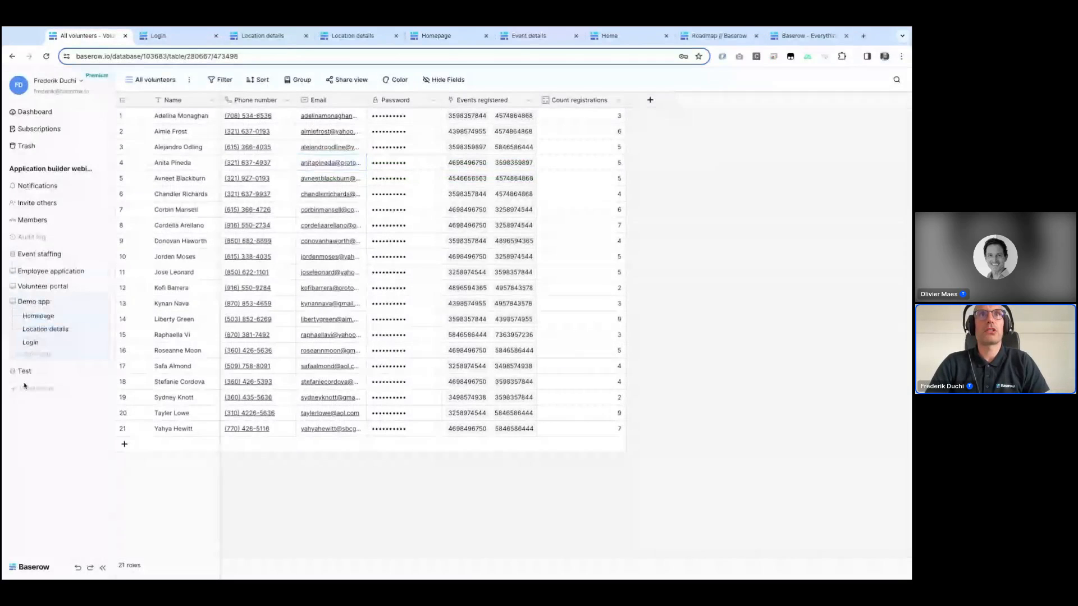
pyautogui.click(31, 343)
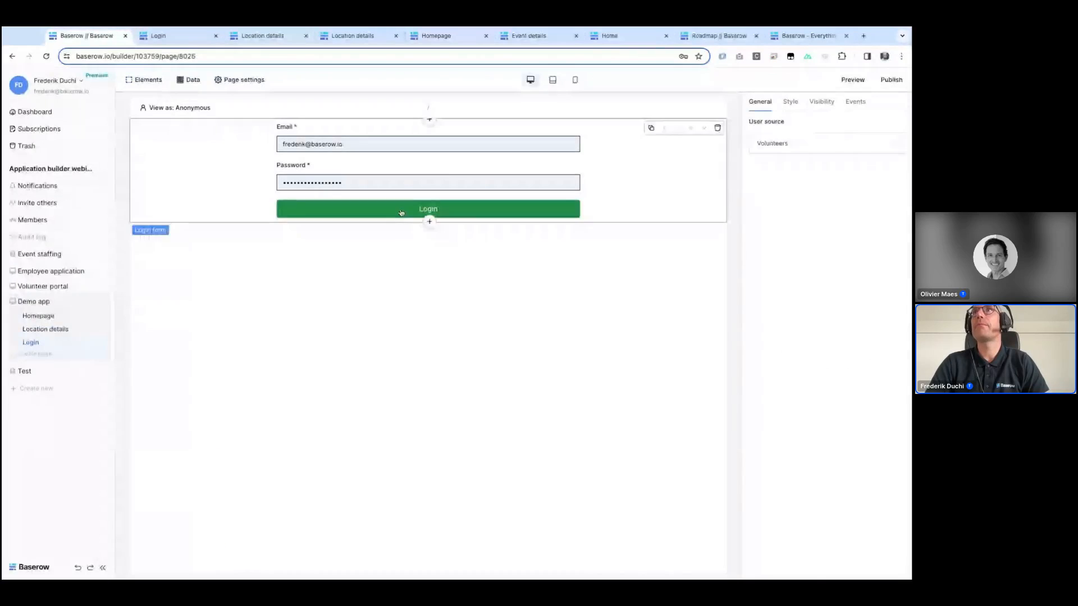
pyautogui.click(856, 102)
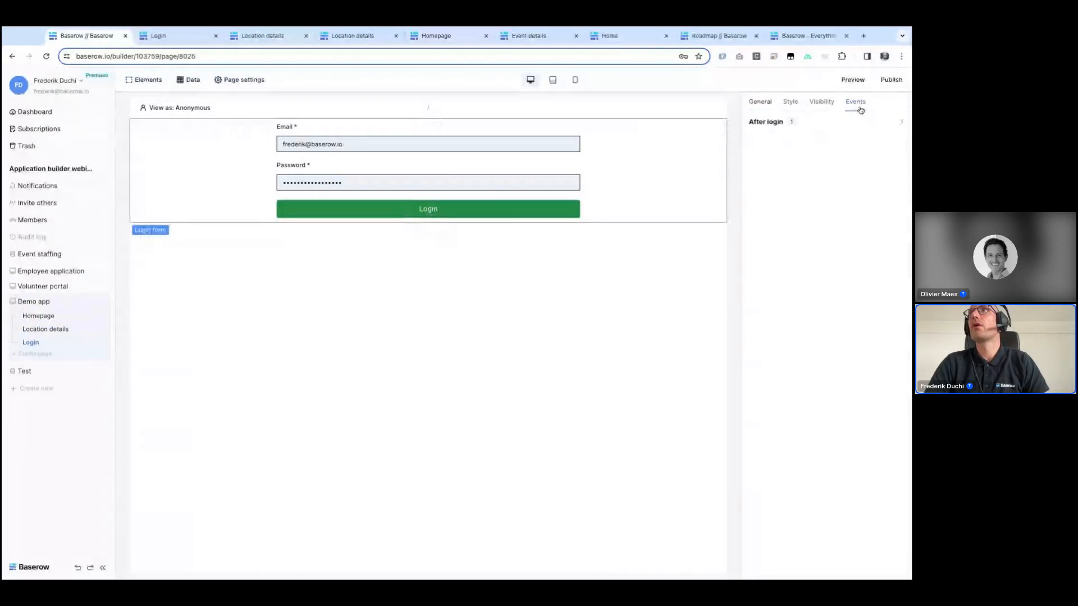
pyautogui.click(770, 124)
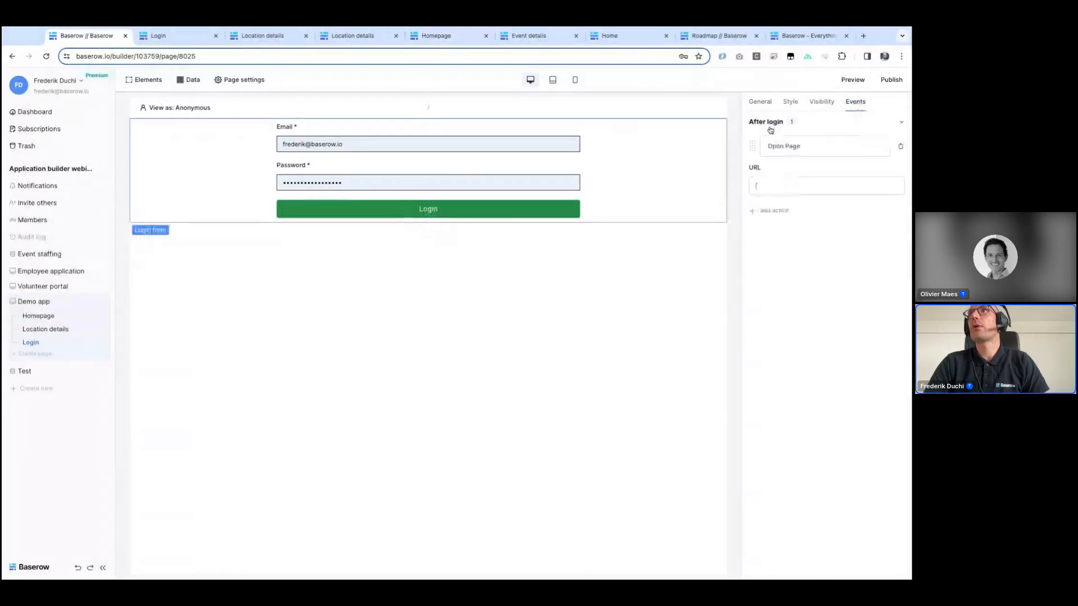
pyautogui.click(769, 179)
pyautogui.write('home')
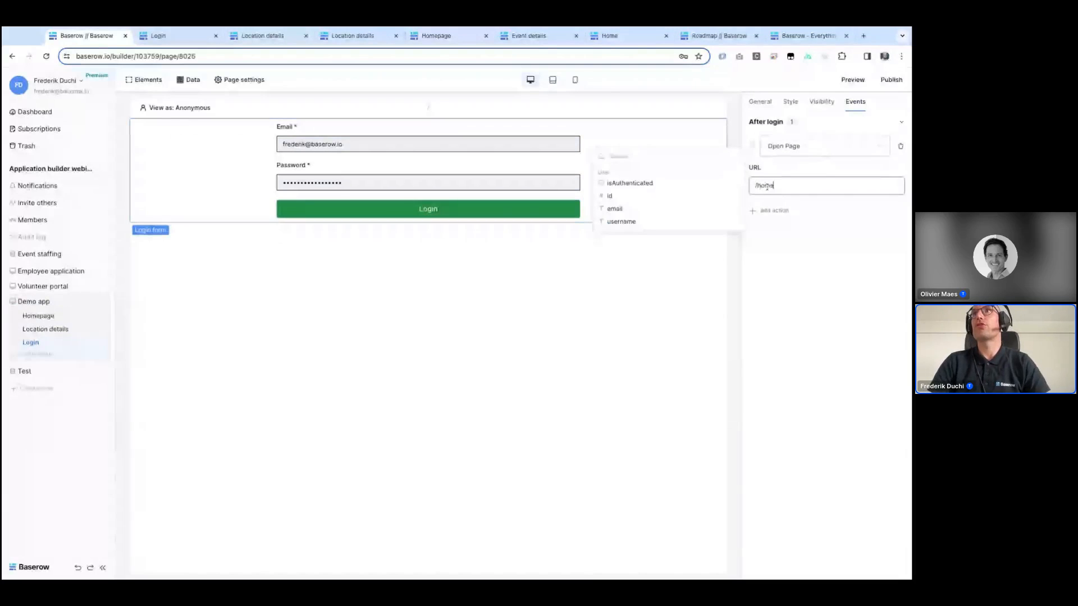
pyautogui.click(651, 259)
# Step: Republish the app to the webinar-demo.baserow.site domain
pyautogui.click(891, 79)
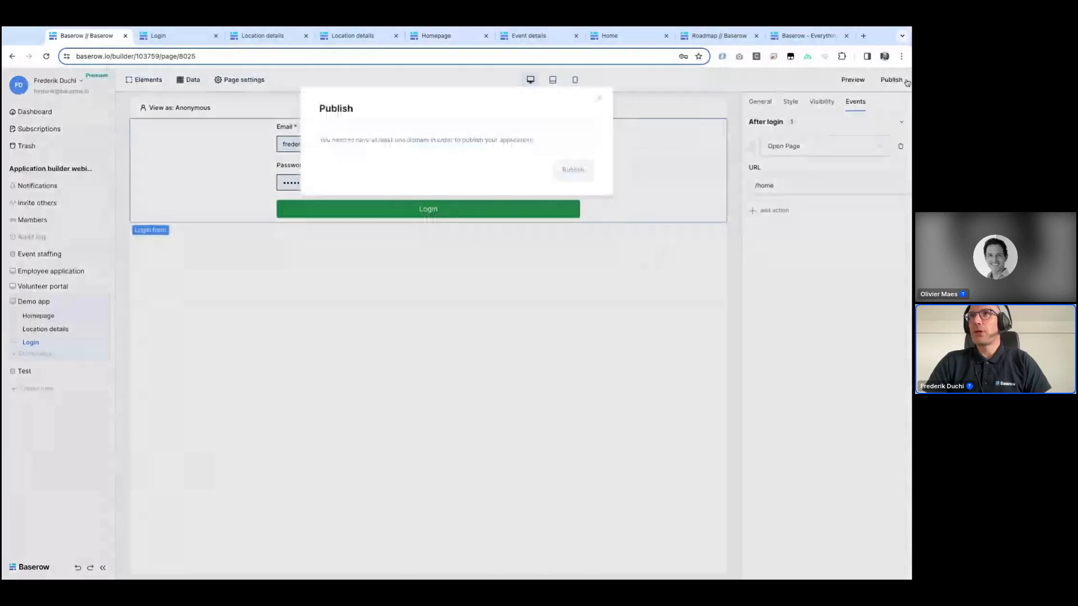
pyautogui.click(369, 178)
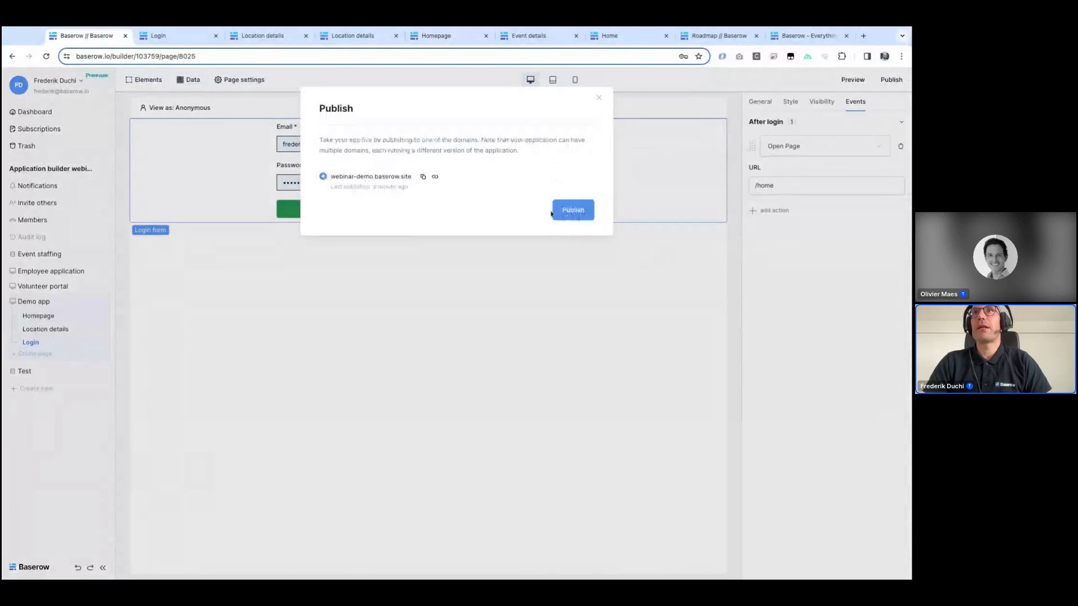
pyautogui.click(575, 213)
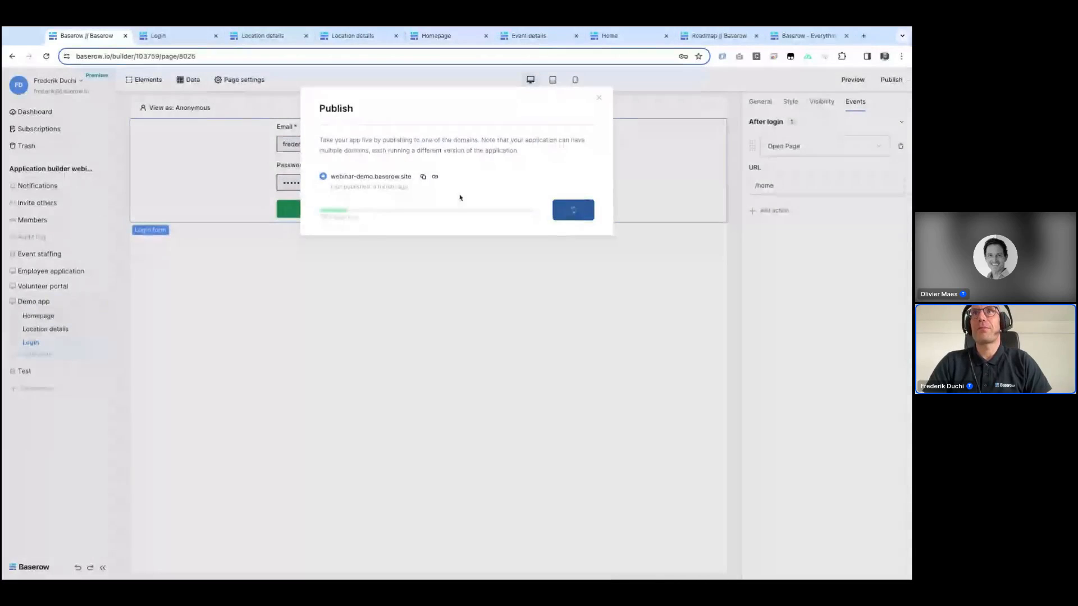
# Step: Open the published site in a new tab and log in with the volunteer's email and account password
pyautogui.click(436, 178)
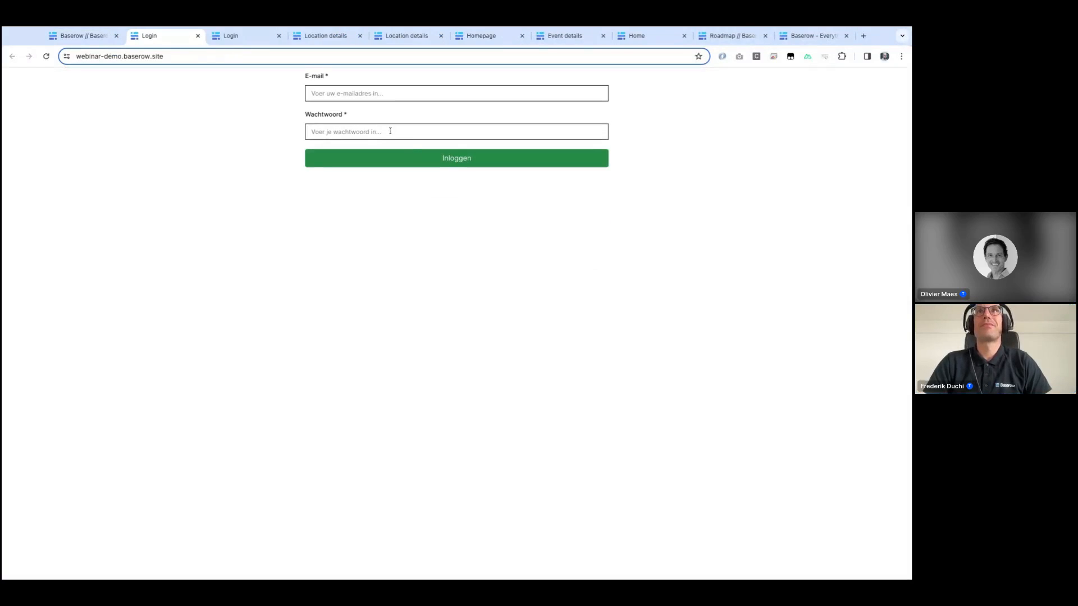
pyautogui.hotkey('ctrl', 'v')
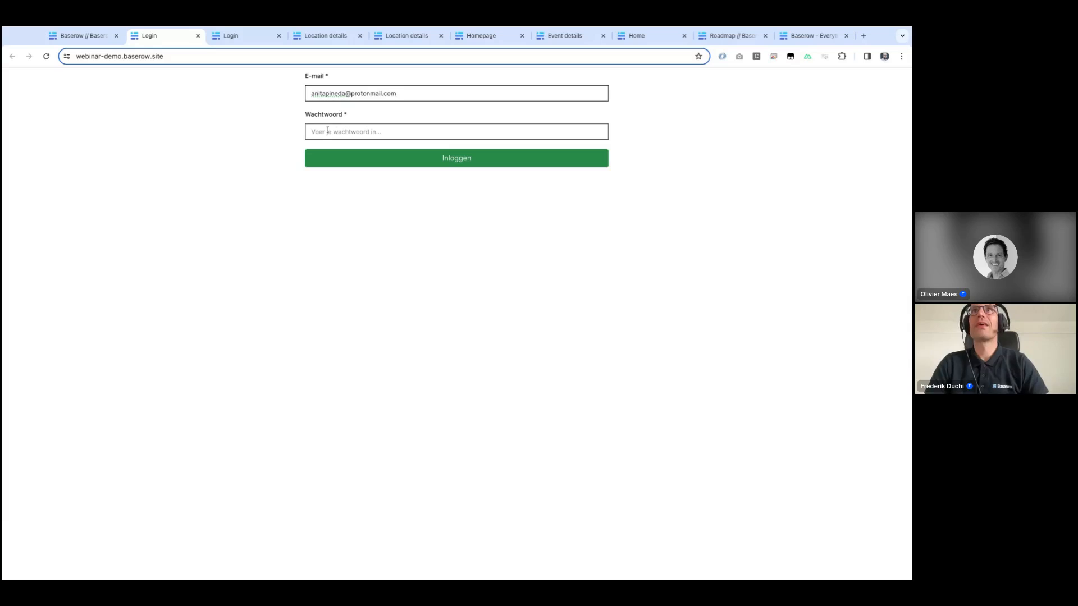
pyautogui.click(327, 131)
pyautogui.write('•••••••')
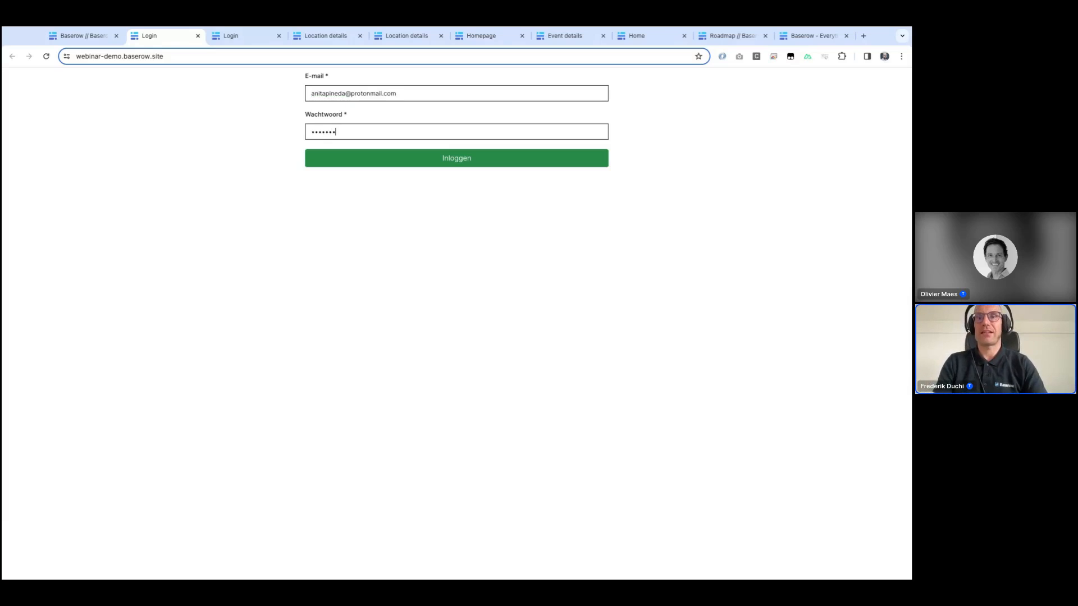
pyautogui.press('Return')
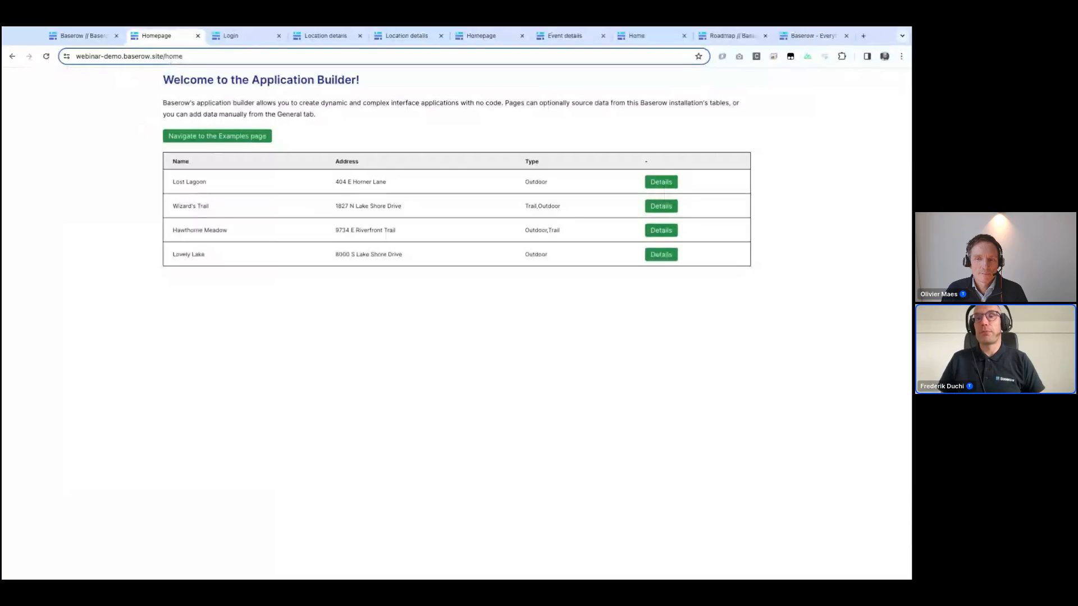
# Step: Set the Demo app Homepage table's visibility to logged-in visitors only
pyautogui.click(78, 39)
pyautogui.click(159, 315)
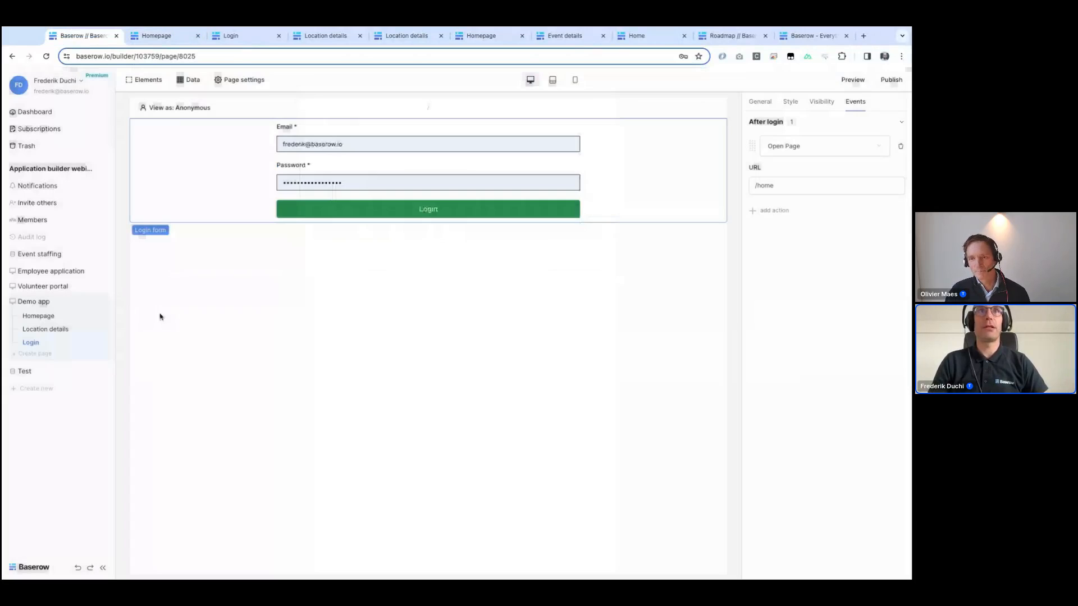
pyautogui.click(37, 320)
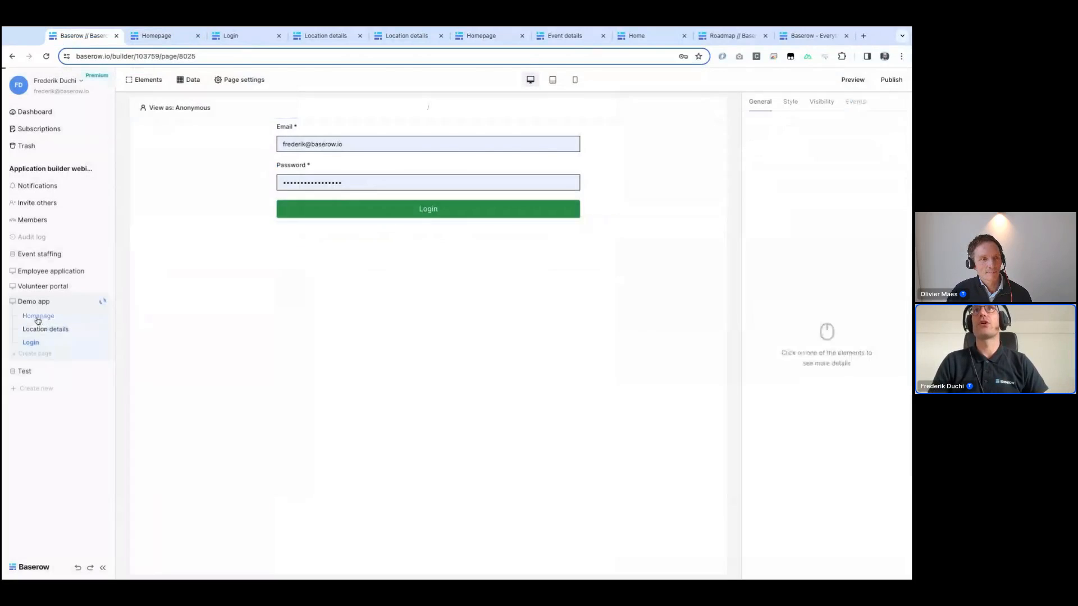
pyautogui.click(219, 283)
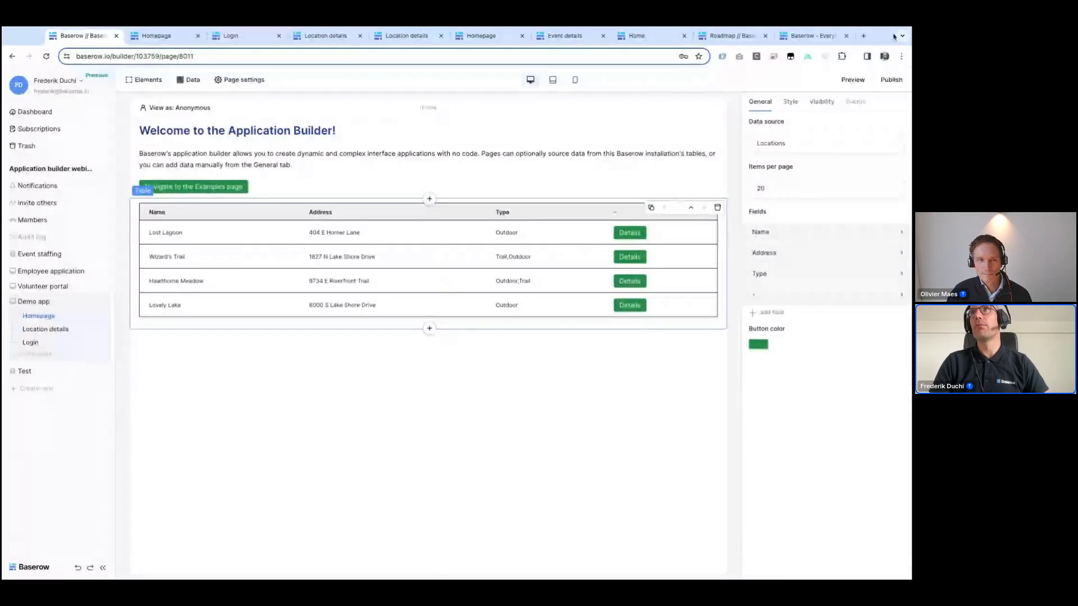
pyautogui.click(822, 102)
pyautogui.click(789, 139)
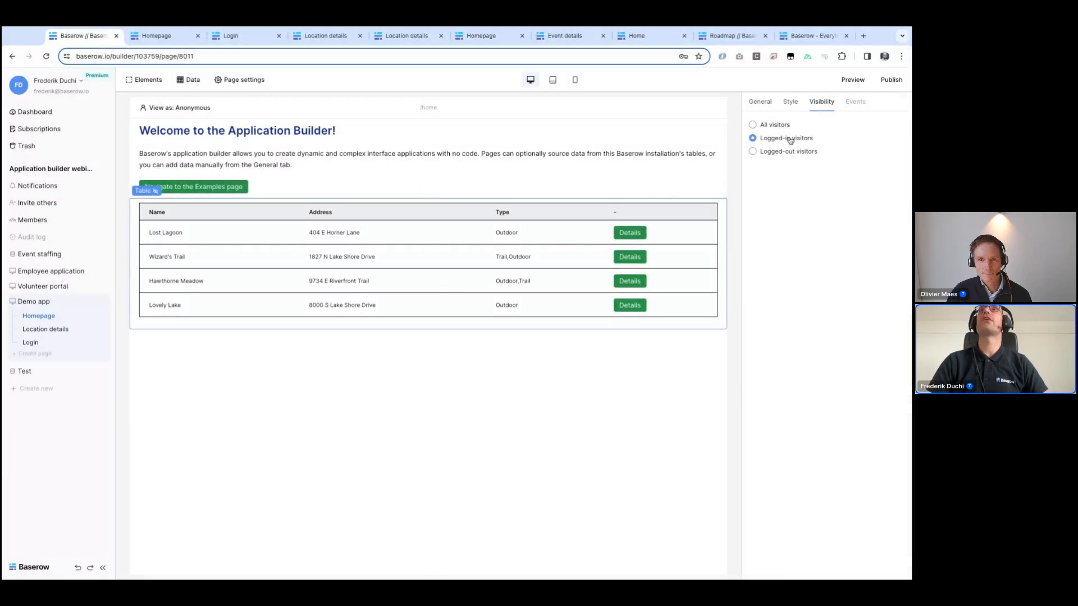
# Step: Republish the app to the webinar-demo.baserow.site domain
pyautogui.click(892, 79)
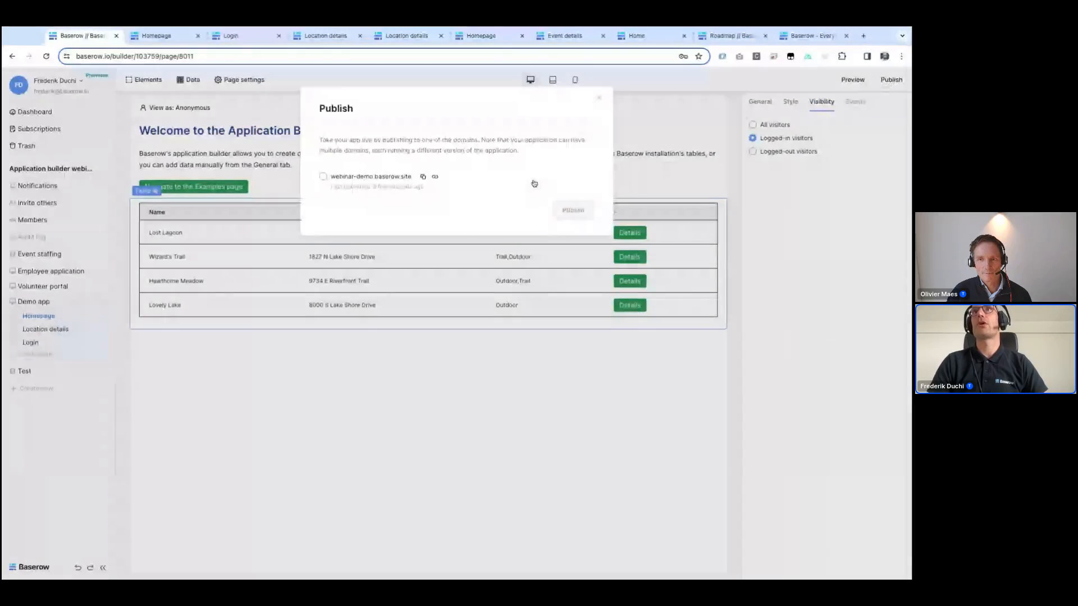
pyautogui.click(393, 177)
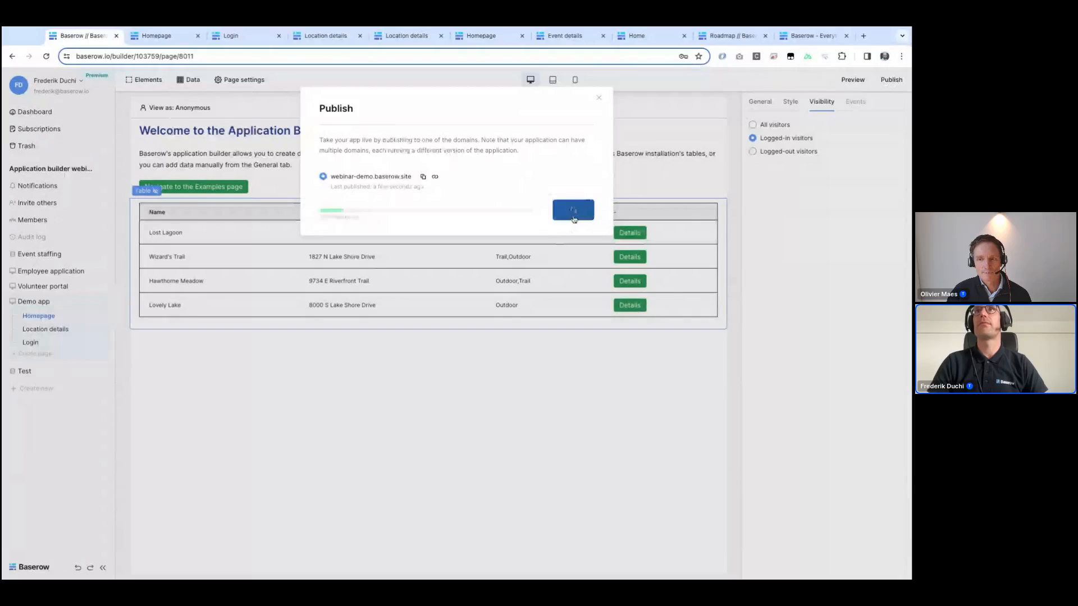
# Step: Reload the published site, go to its root URL and log in again
pyautogui.click(163, 42)
pyautogui.click(46, 57)
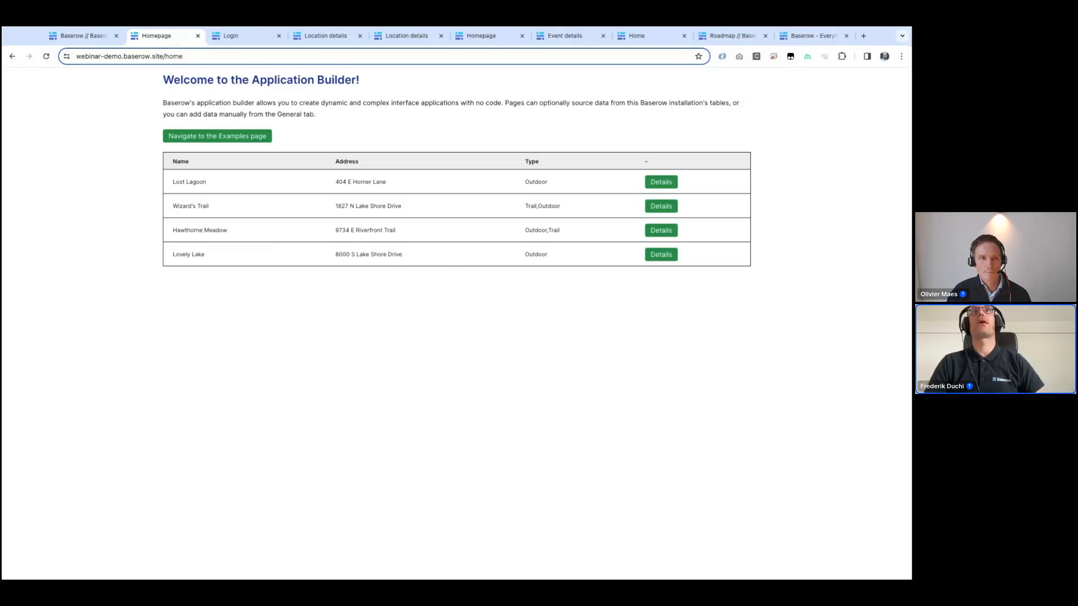
pyautogui.doubleClick(187, 57)
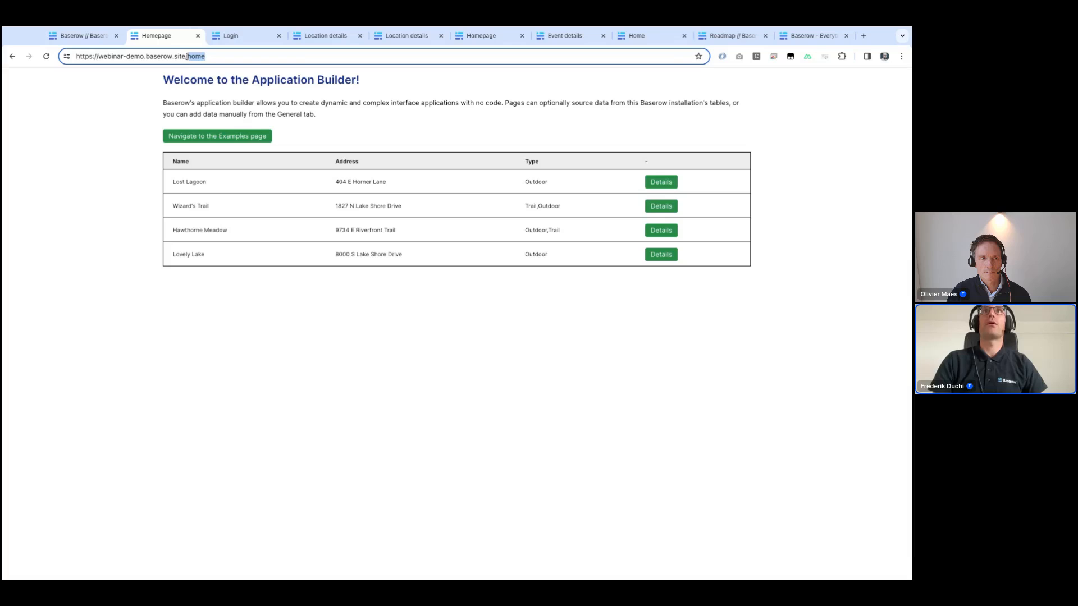
pyautogui.press('BackSpace')
pyautogui.press('Return')
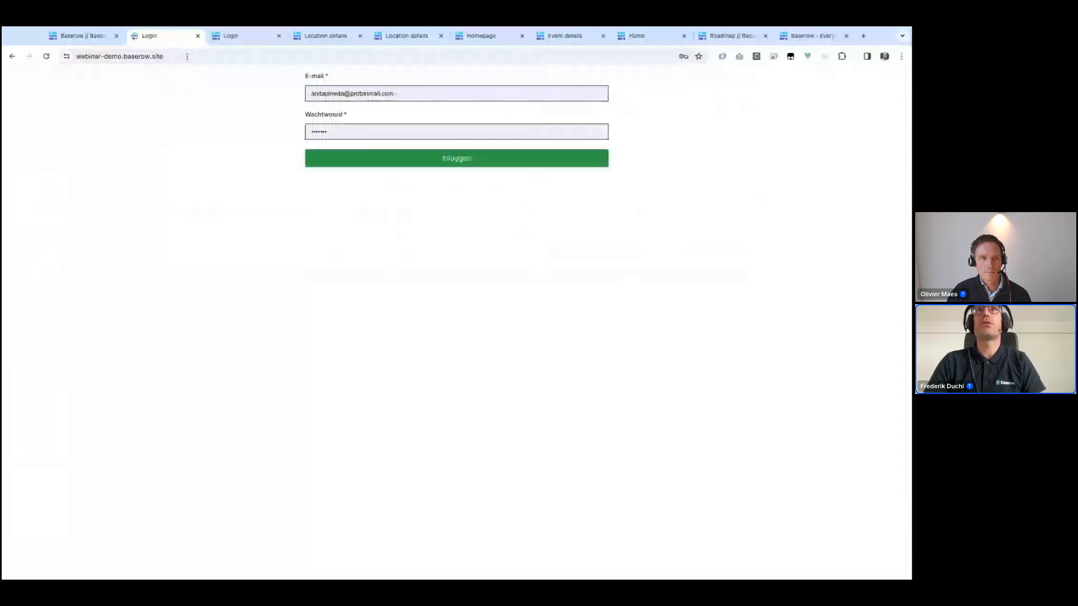
pyautogui.click(468, 159)
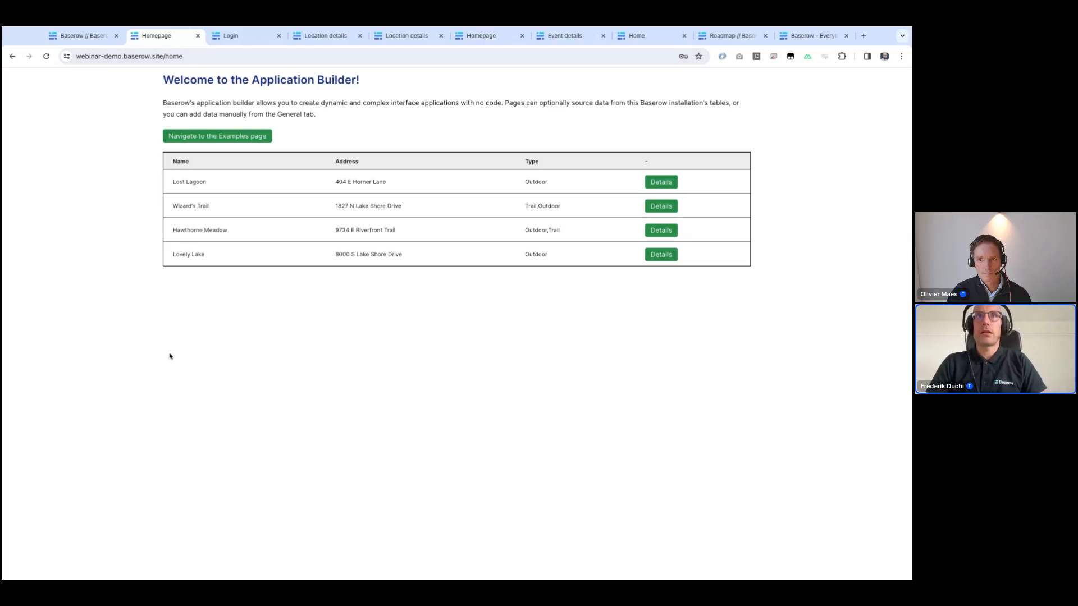
# Step: Refresh the published homepage
pyautogui.hotkey('ctrl', 'shift', 'c')
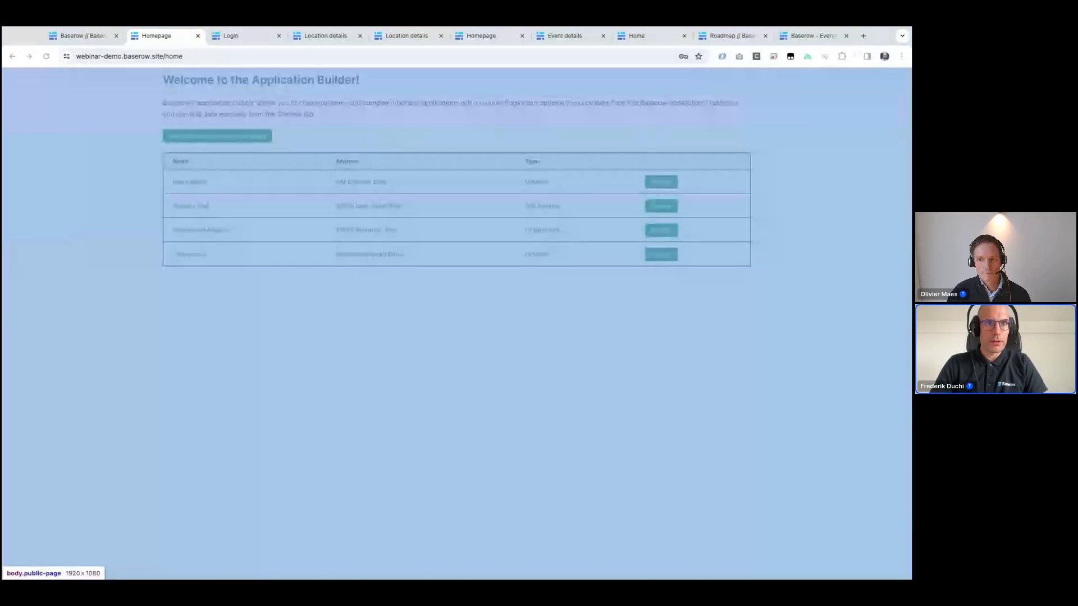
pyautogui.hotkey('ctrl', 'shift', 'c')
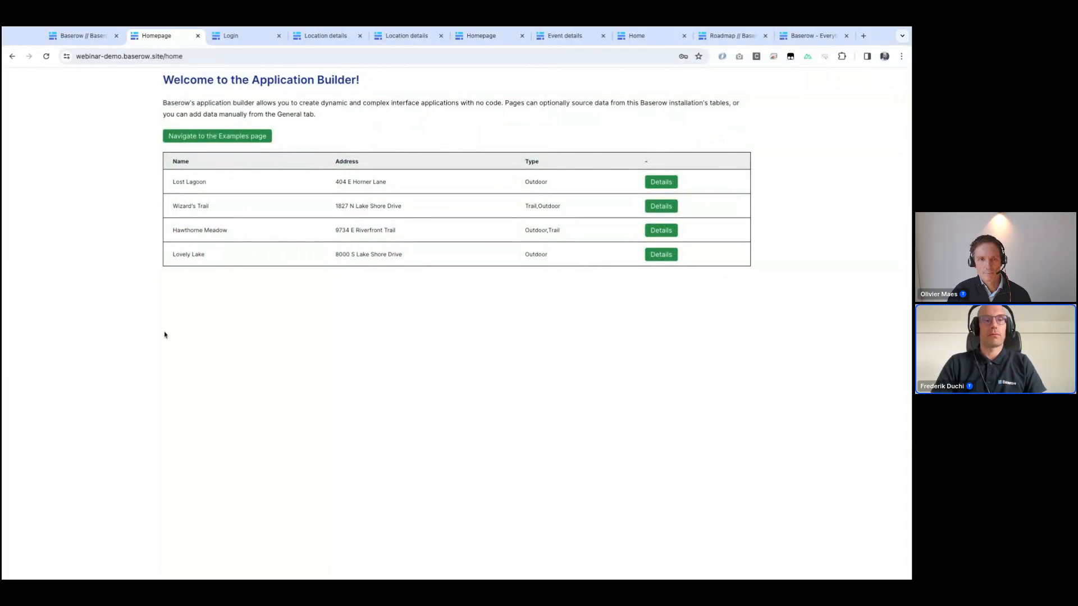
pyautogui.press('F5')
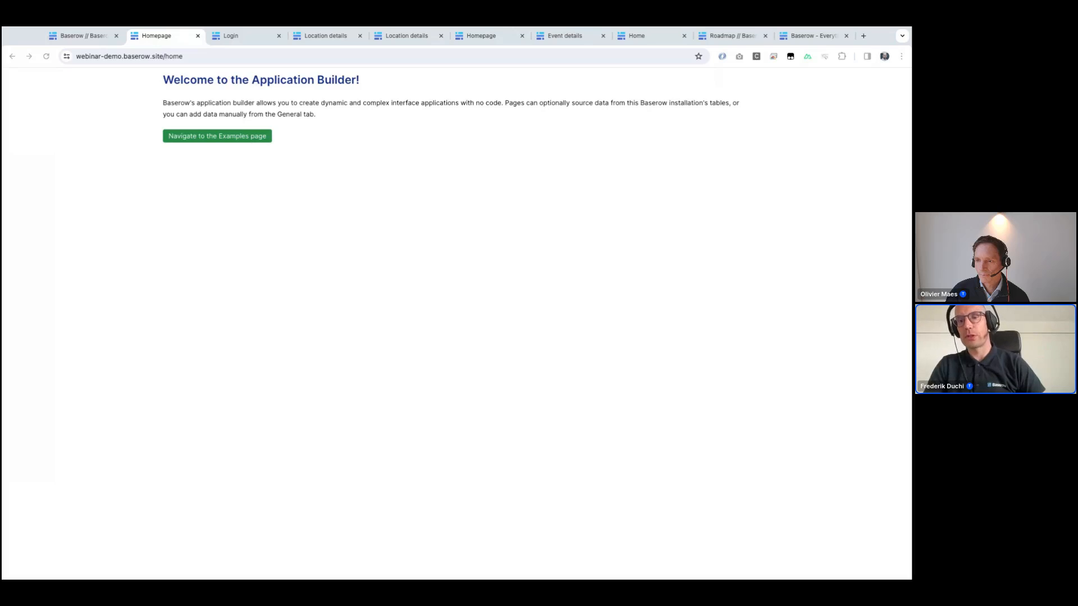
# Step: Open the Volunteer portal app's Login and Home pages to examine their layout
pyautogui.click(84, 36)
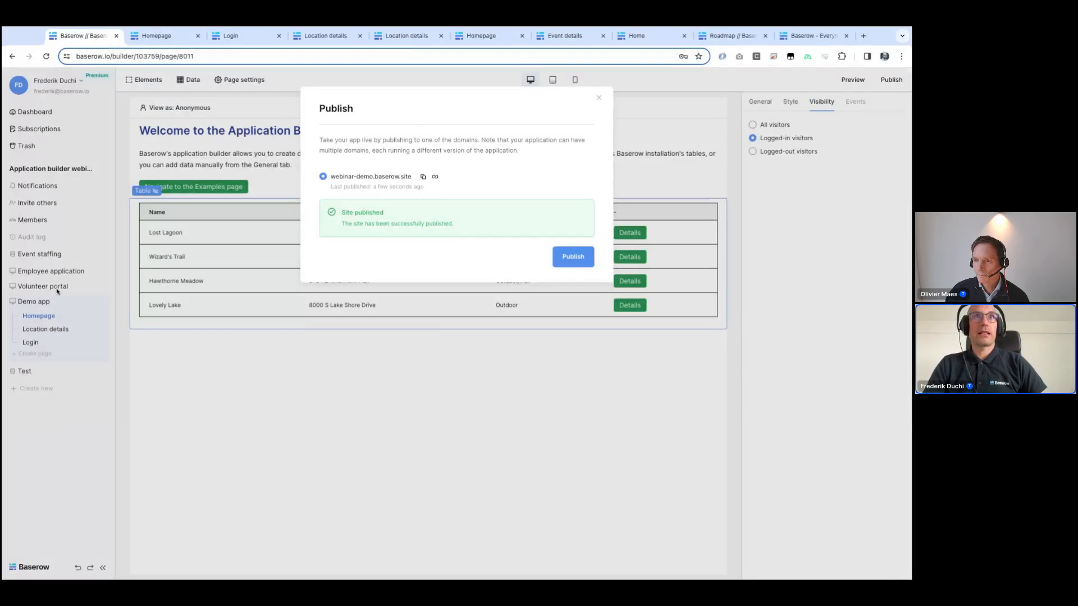
pyautogui.click(49, 290)
pyautogui.click(48, 289)
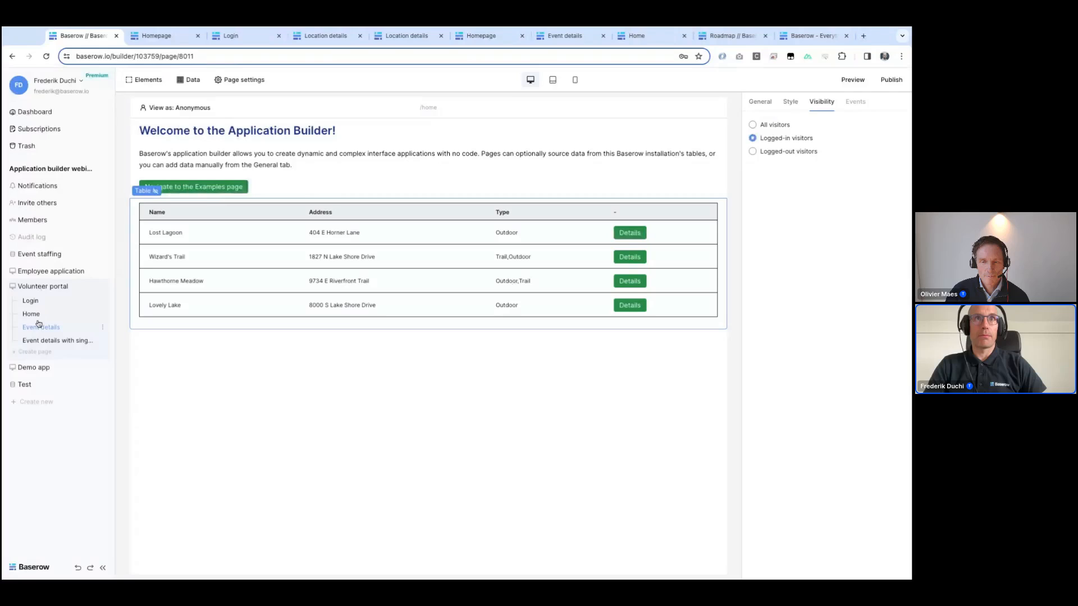
pyautogui.click(30, 302)
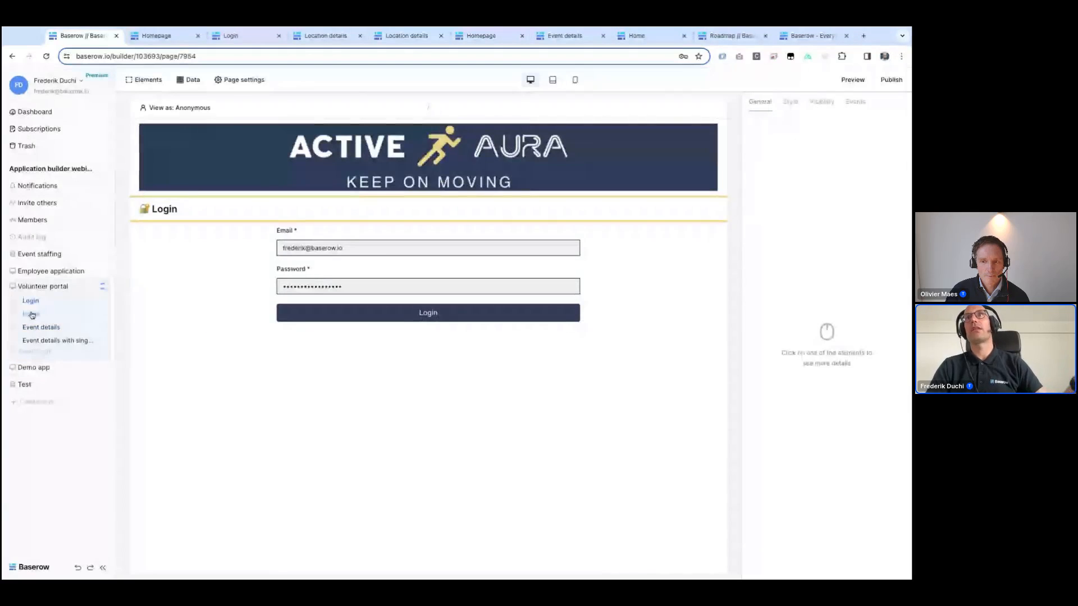
pyautogui.click(32, 315)
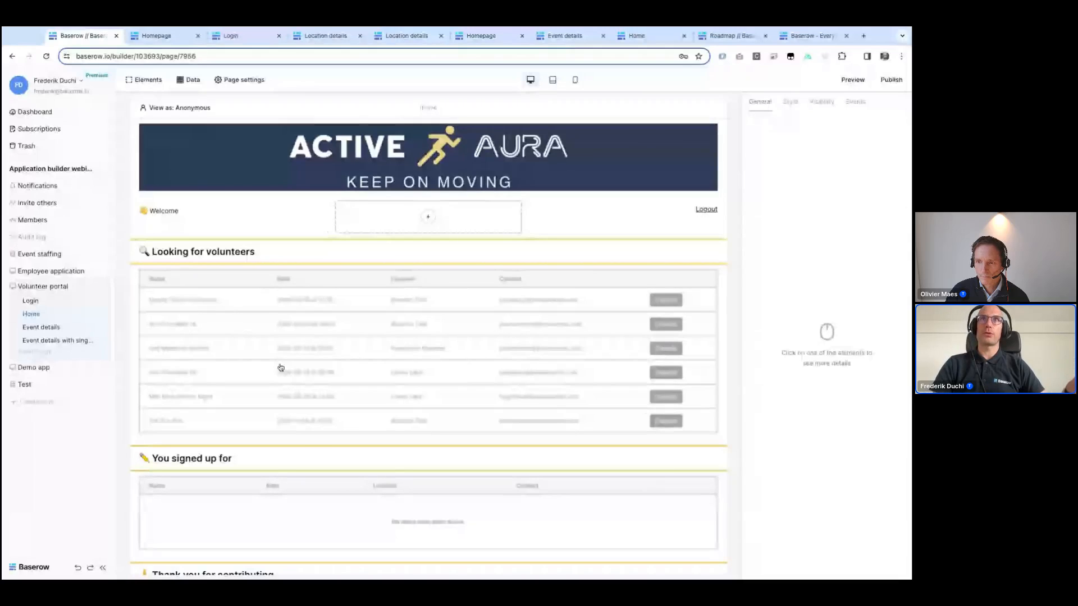
pyautogui.scroll(-2, 289, 378)
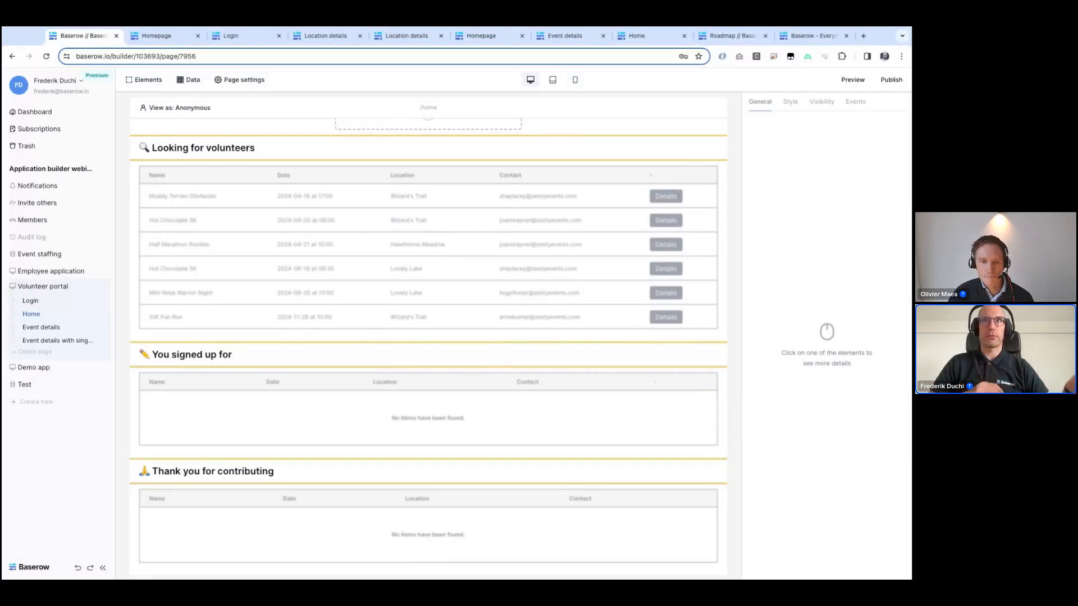
pyautogui.scroll(3, 373, 255)
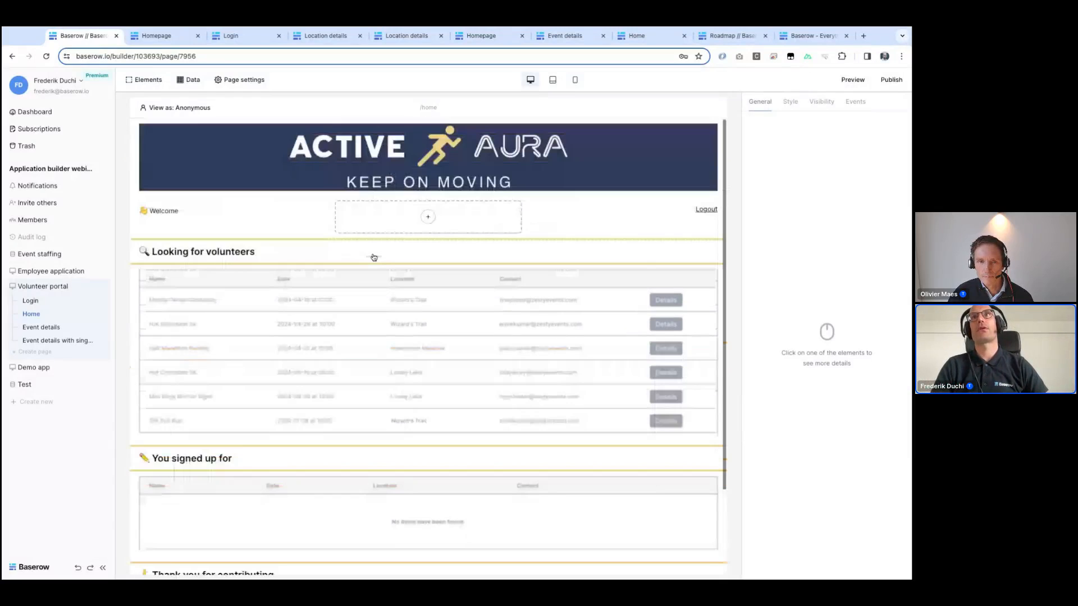
# Step: Add a one-column Columns element below the Looking for volunteers heading, then delete it
pyautogui.click(392, 259)
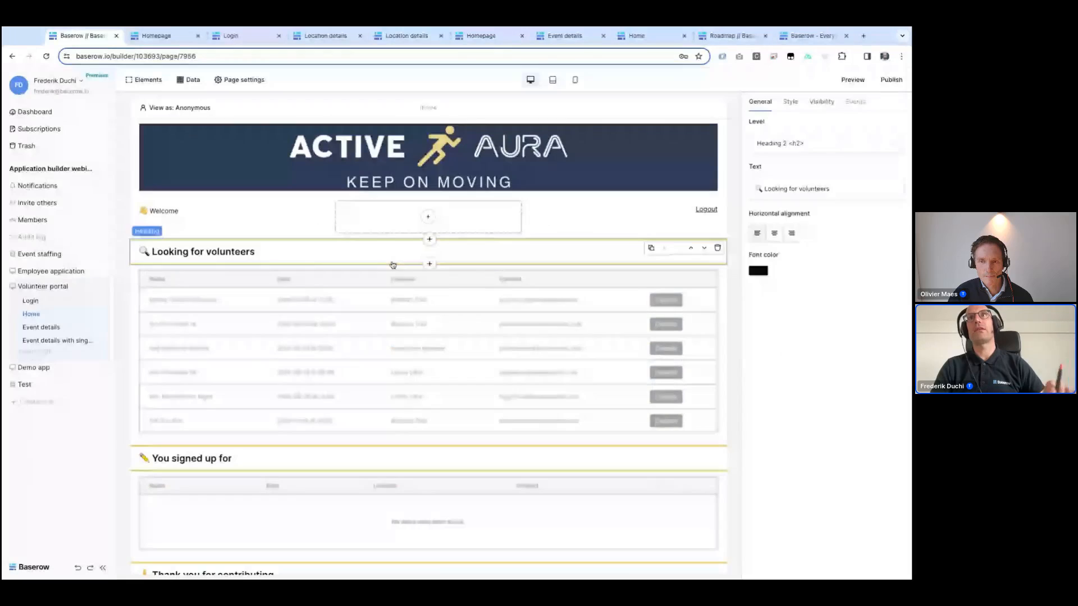
pyautogui.click(429, 267)
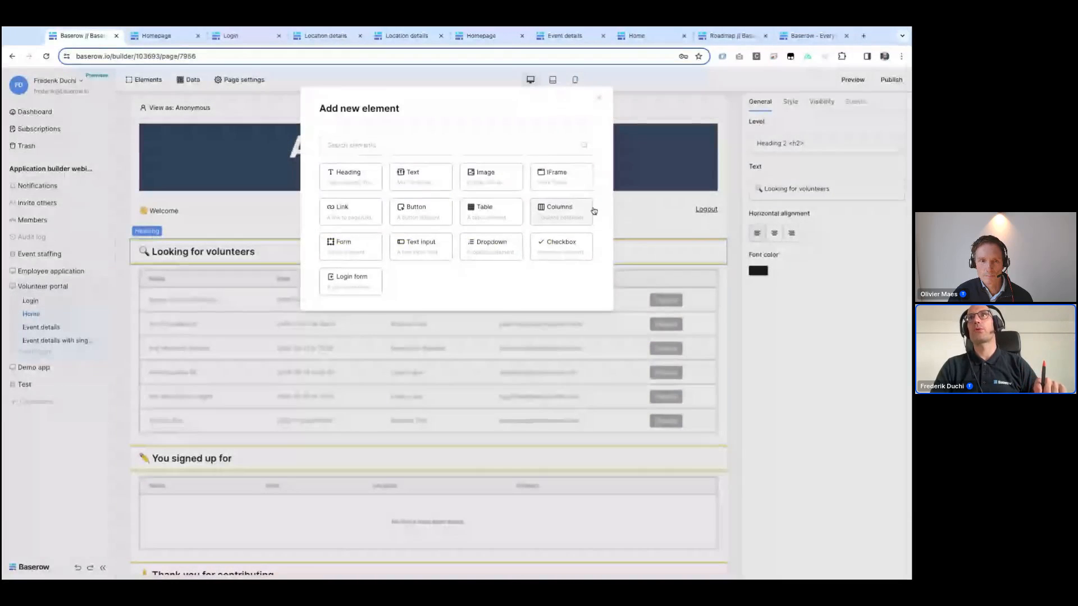
pyautogui.click(560, 208)
pyautogui.click(789, 144)
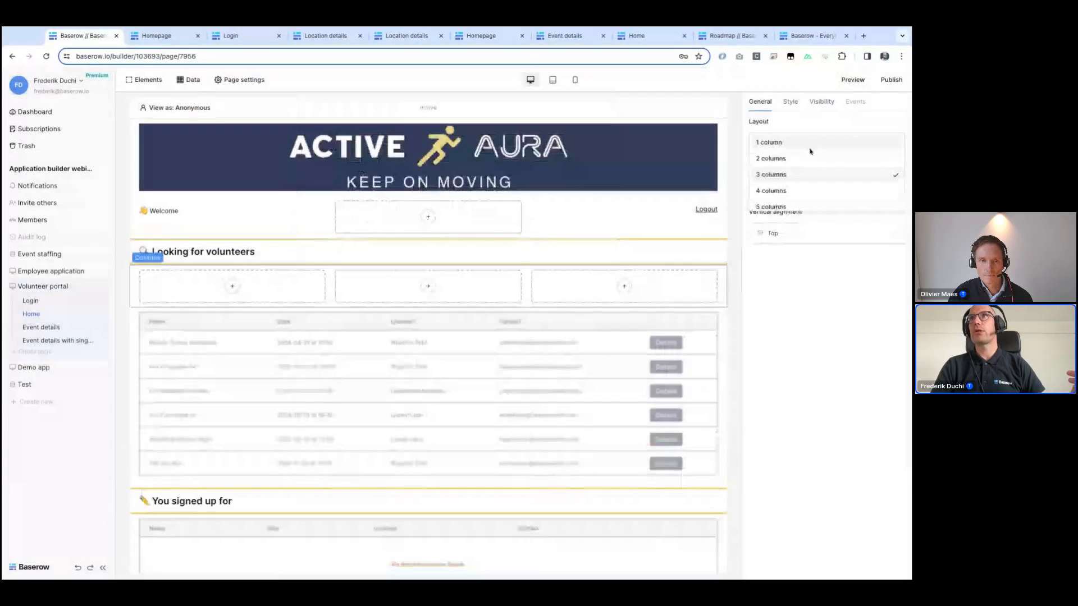
pyautogui.click(793, 145)
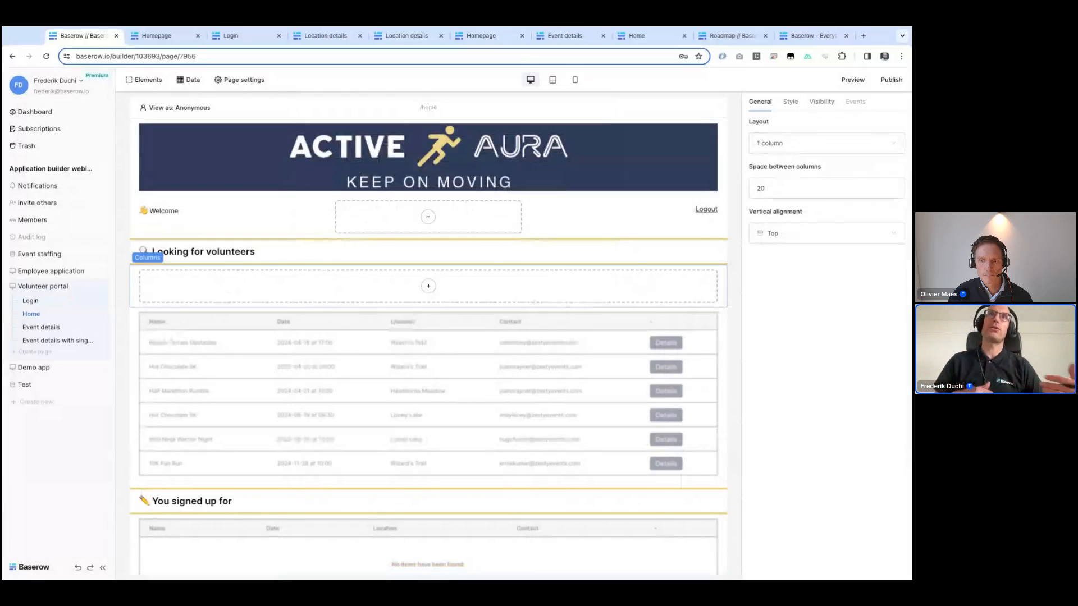
pyautogui.moveTo(694, 275)
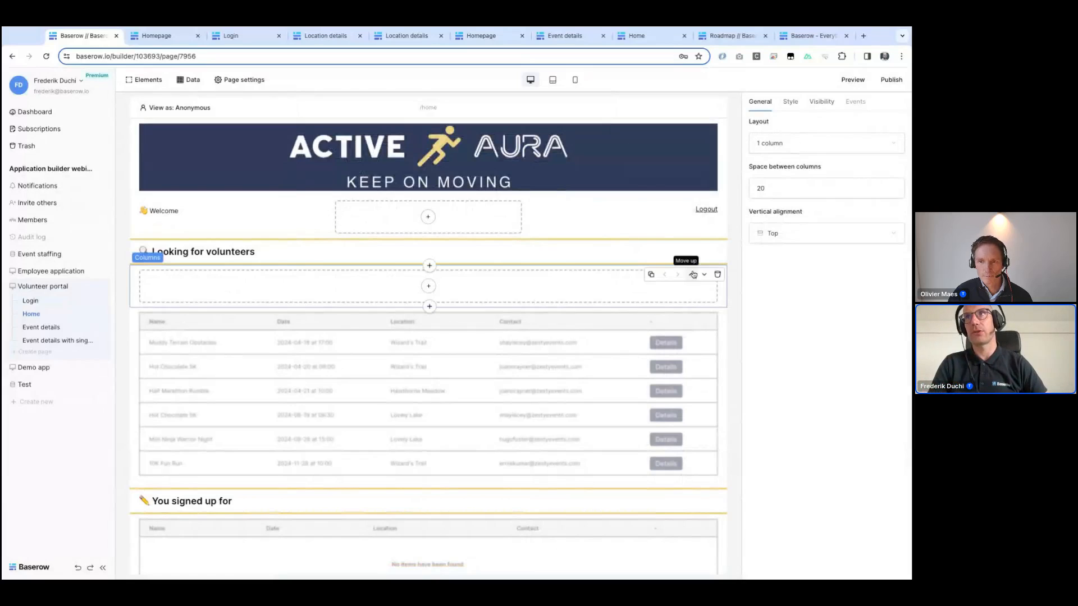
pyautogui.press('Delete')
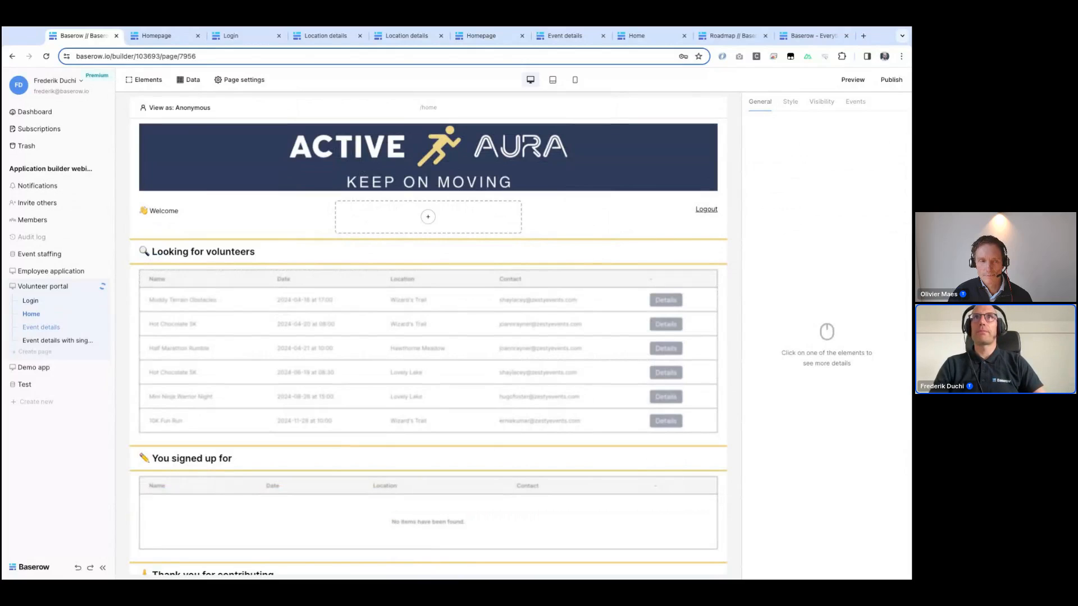
# Step: Review the page settings of the Event details and Event details with singup pages, then return to Home
pyautogui.click(260, 82)
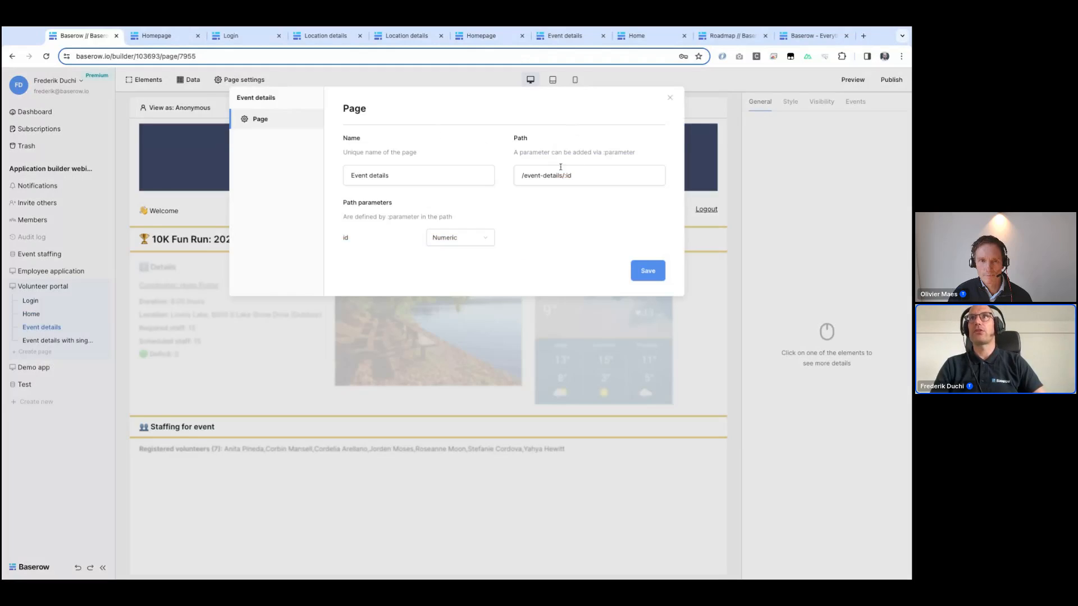
pyautogui.click(680, 325)
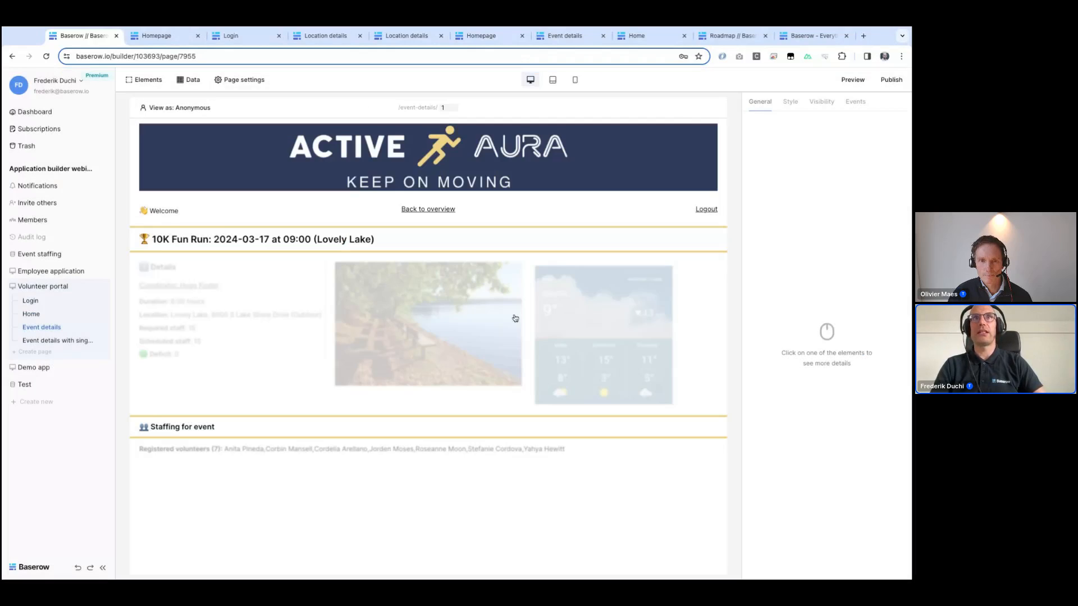
pyautogui.click(62, 340)
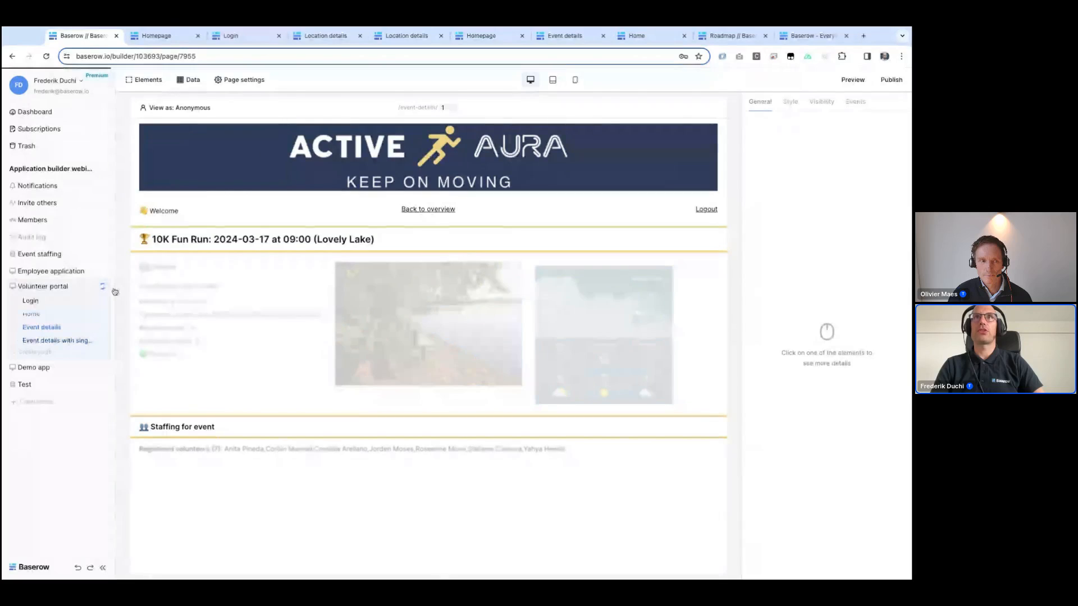
pyautogui.click(242, 80)
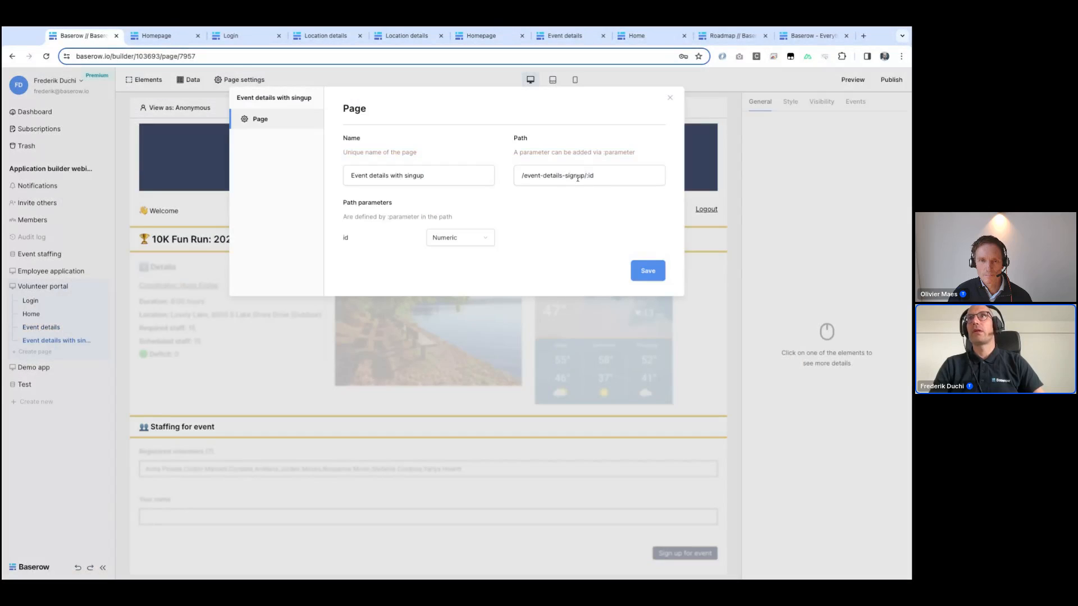
pyautogui.click(601, 422)
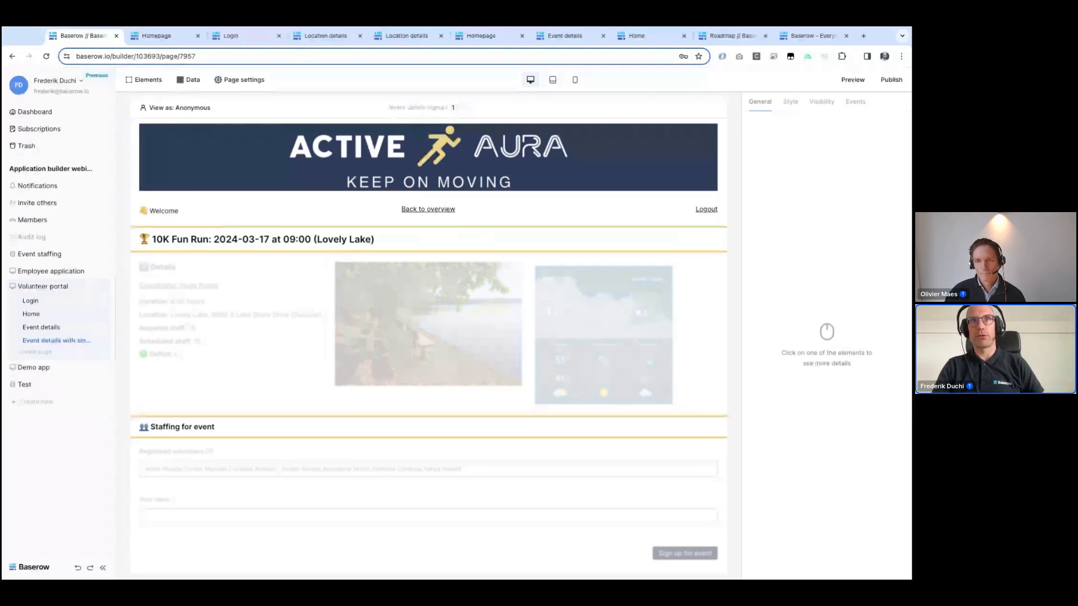
pyautogui.click(32, 316)
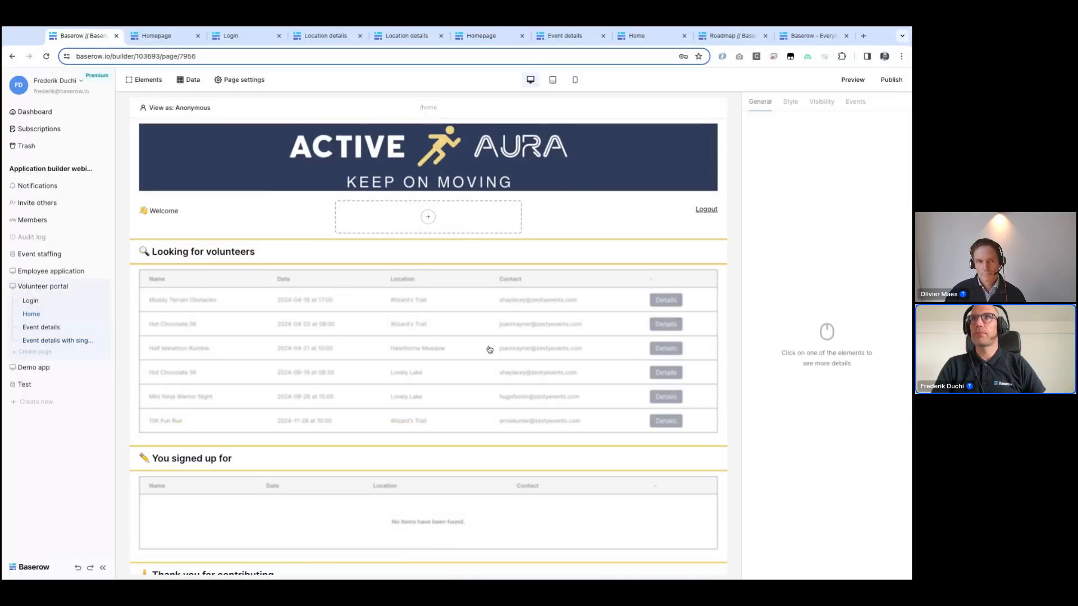
# Step: Inspect the field settings of the Looking for volunteers and You signed up for tables on the Volunteer portal Home page
pyautogui.click(491, 349)
pyautogui.click(792, 295)
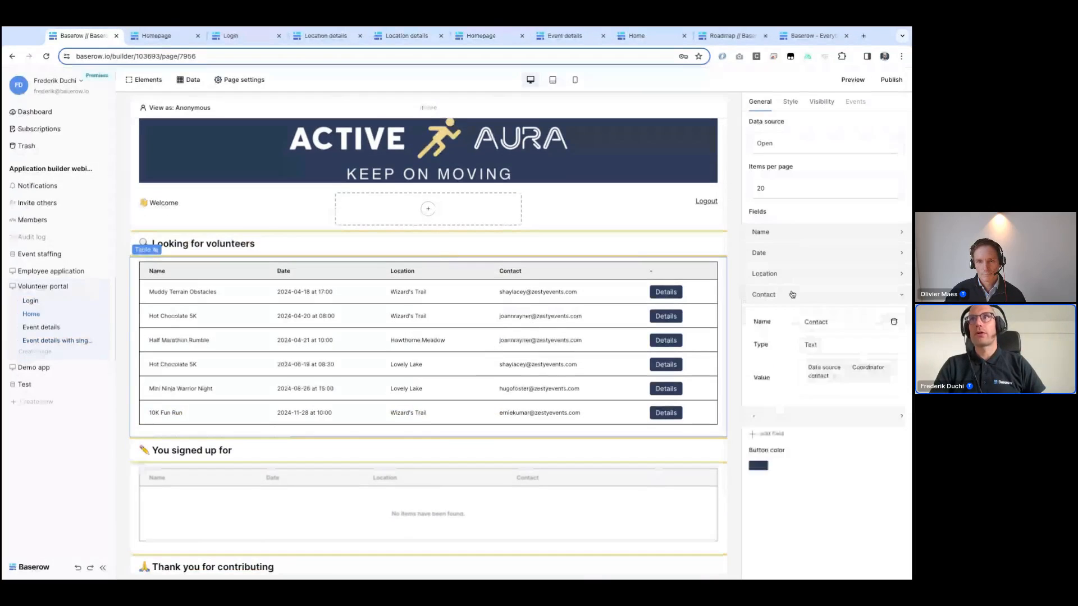
pyautogui.click(776, 418)
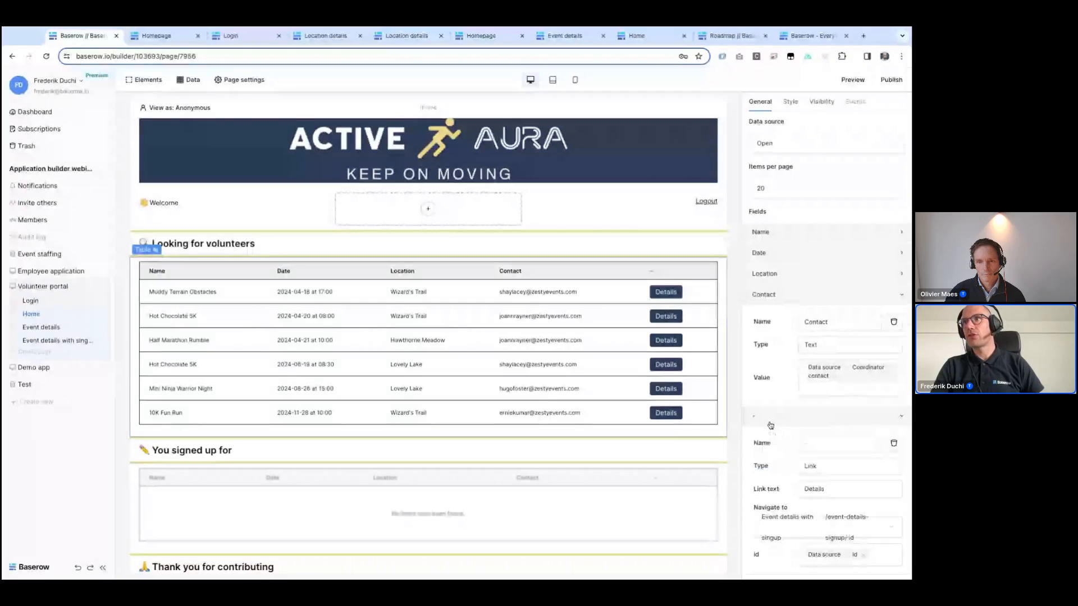
pyautogui.scroll(-2, 792, 454)
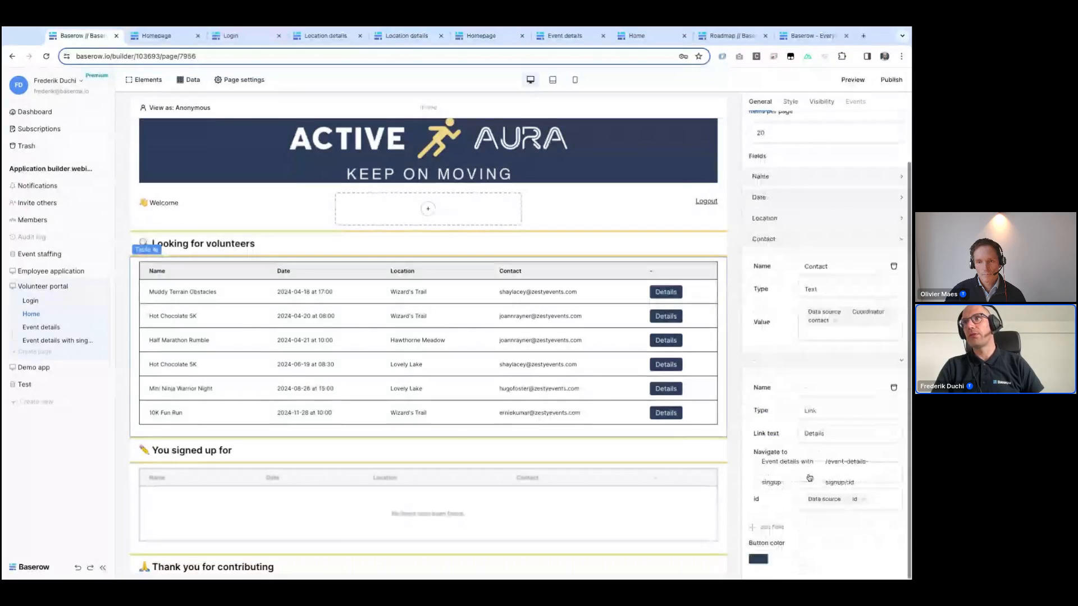
pyautogui.click(478, 489)
pyautogui.scroll(-3, 478, 489)
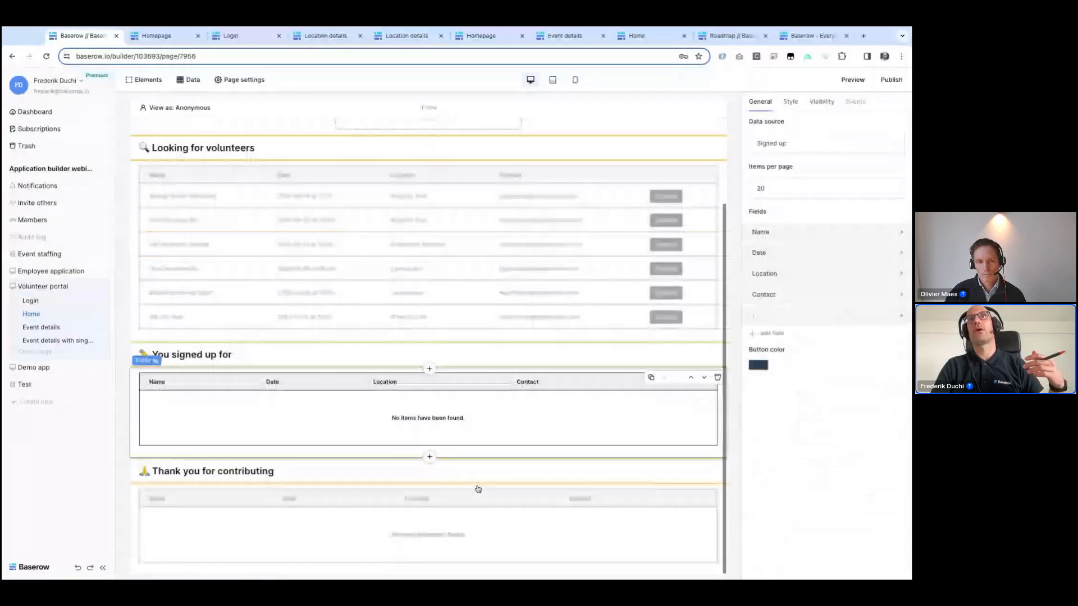
pyautogui.click(774, 319)
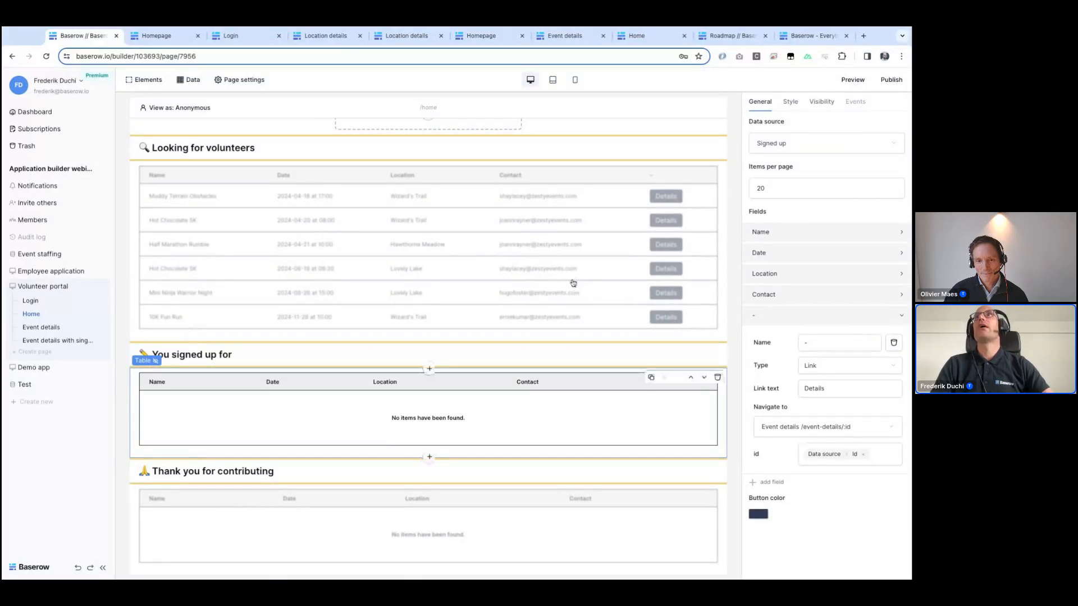
# Step: Browse the Baserow roadmap's Application builder items and the community forum's Application builder category
pyautogui.click(706, 37)
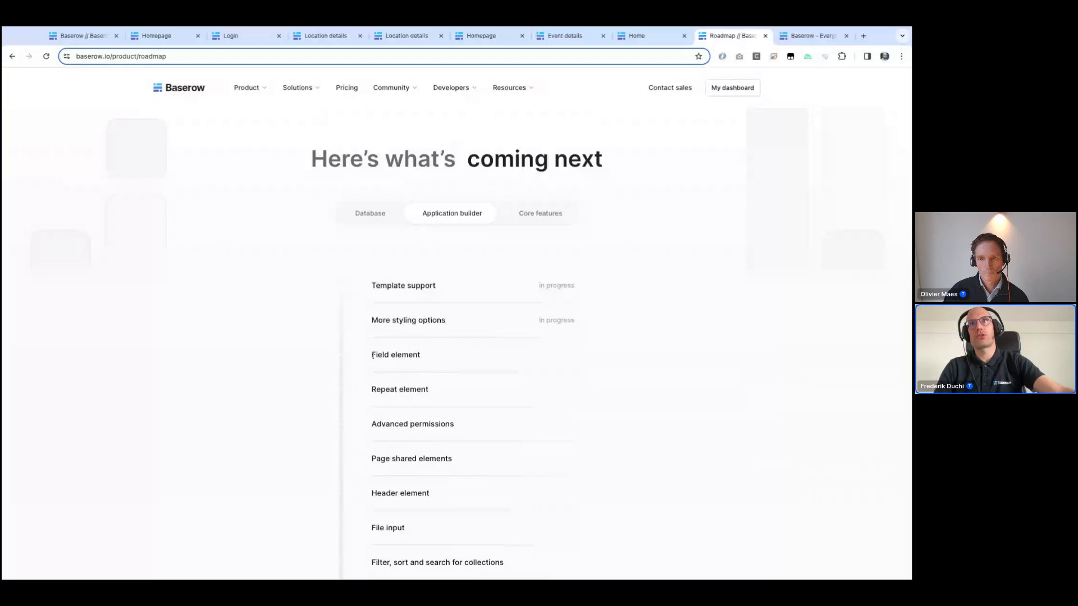
pyautogui.moveTo(370, 355); pyautogui.dragTo(430, 390)
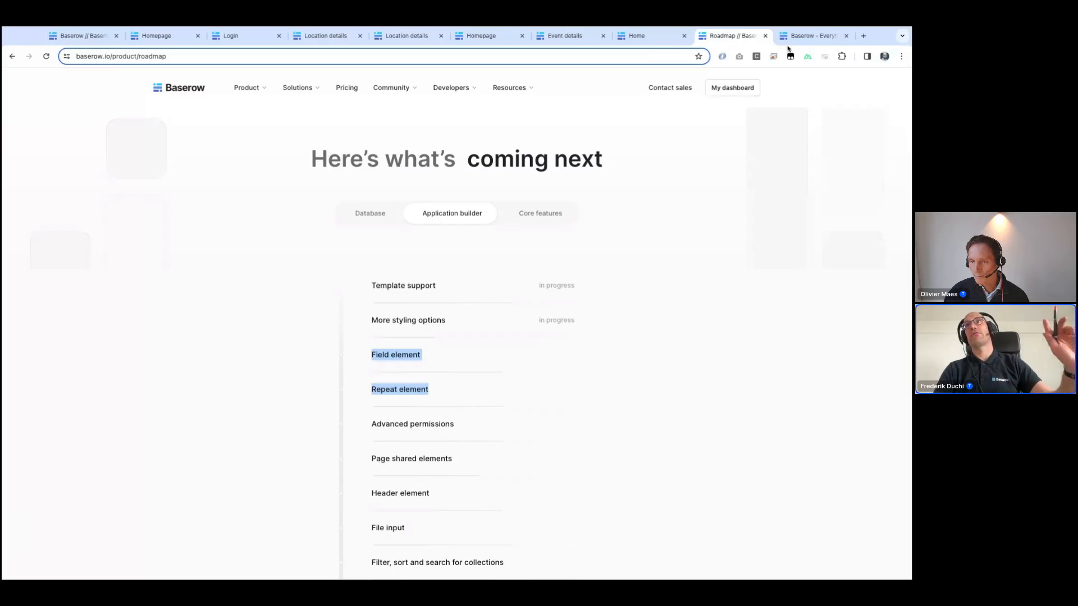
pyautogui.click(805, 35)
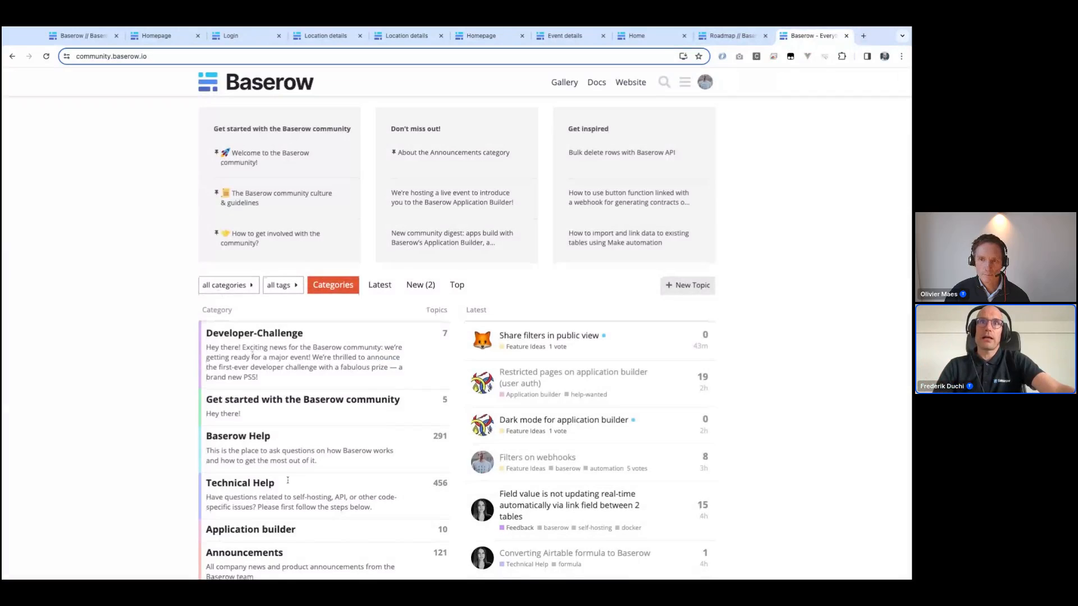
pyautogui.scroll(-1, 287, 480)
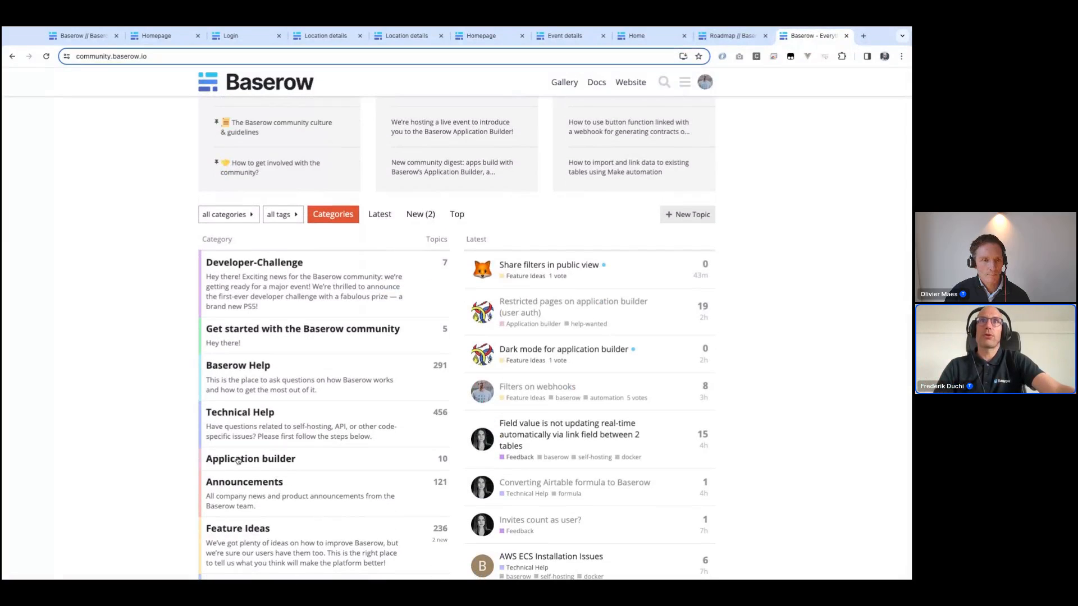
pyautogui.click(238, 460)
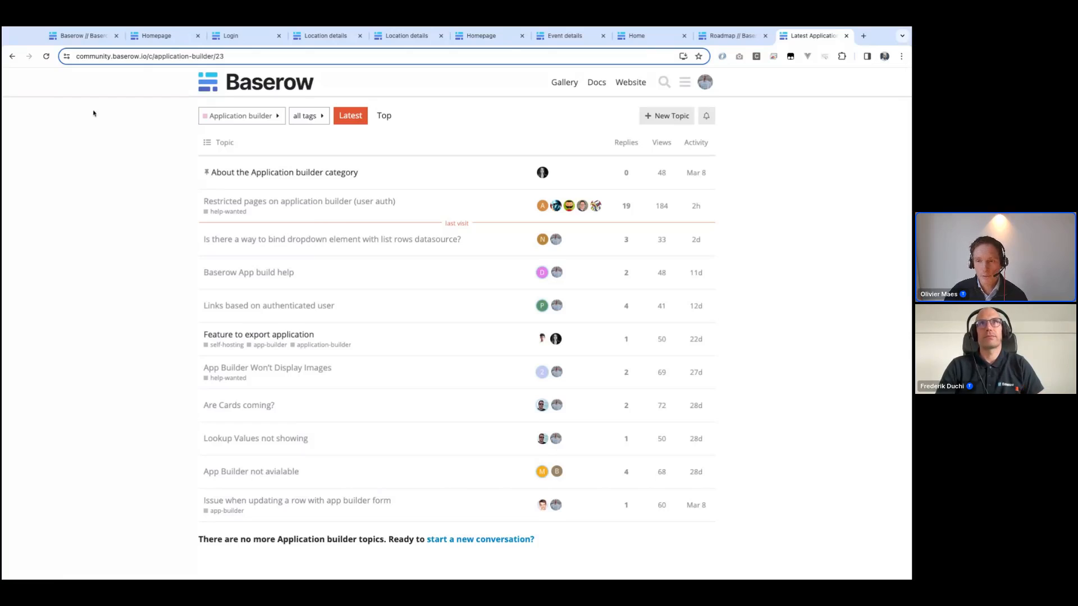
pyautogui.click(145, 38)
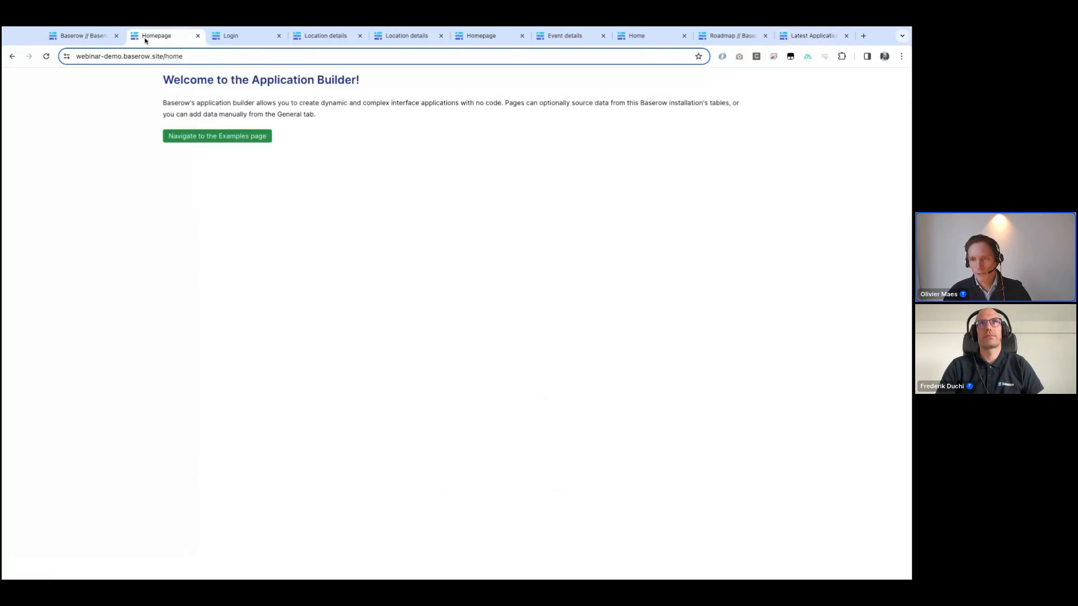
# Step: Examine the sign-up form's On submit event actions on the Volunteer portal's Event details with signup page
pyautogui.click(109, 39)
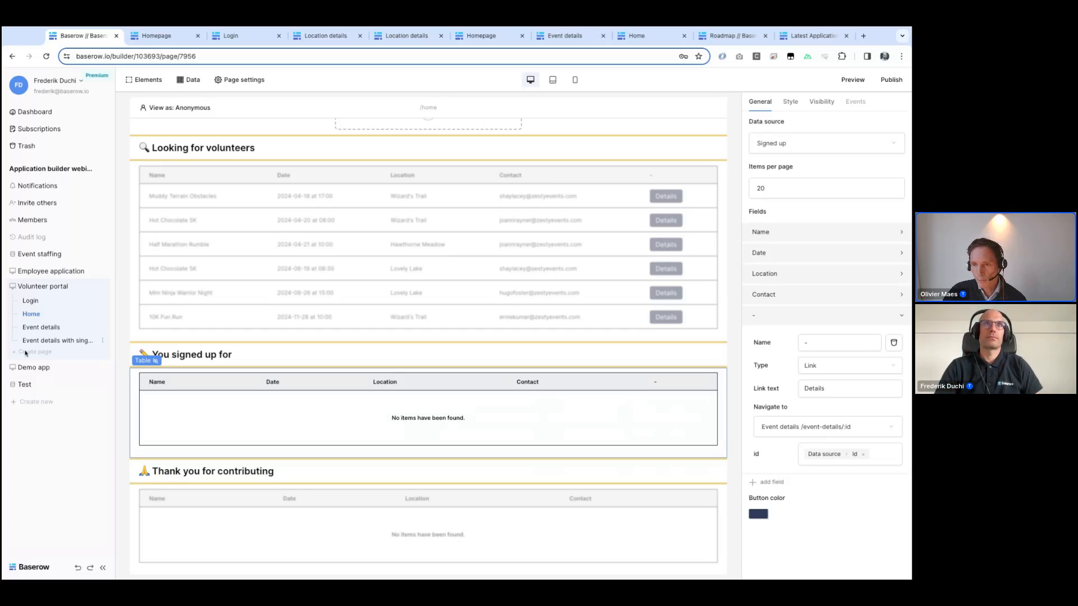
pyautogui.click(39, 368)
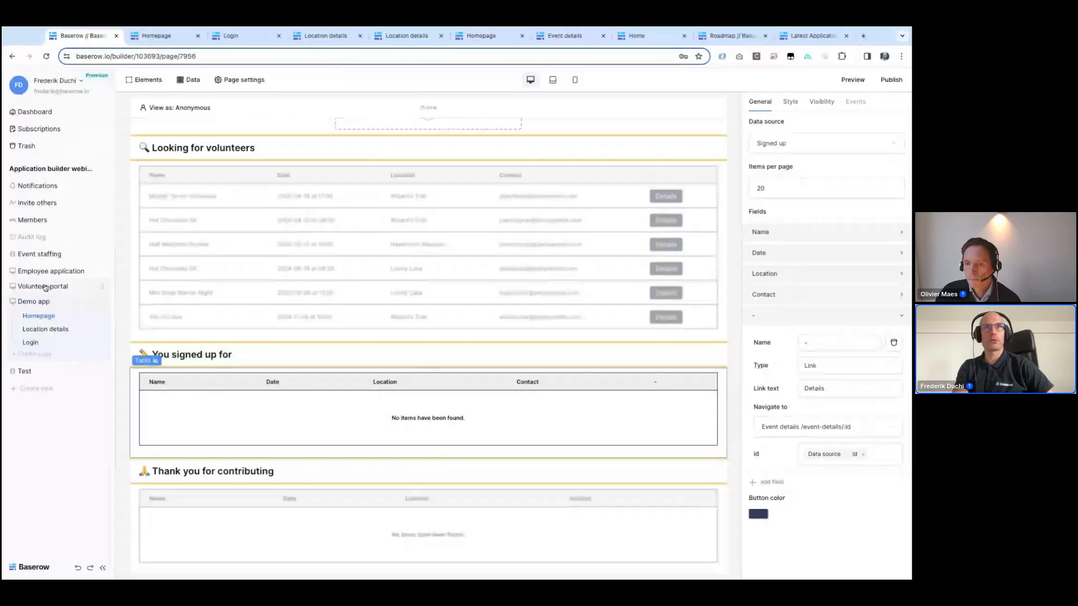
pyautogui.click(45, 288)
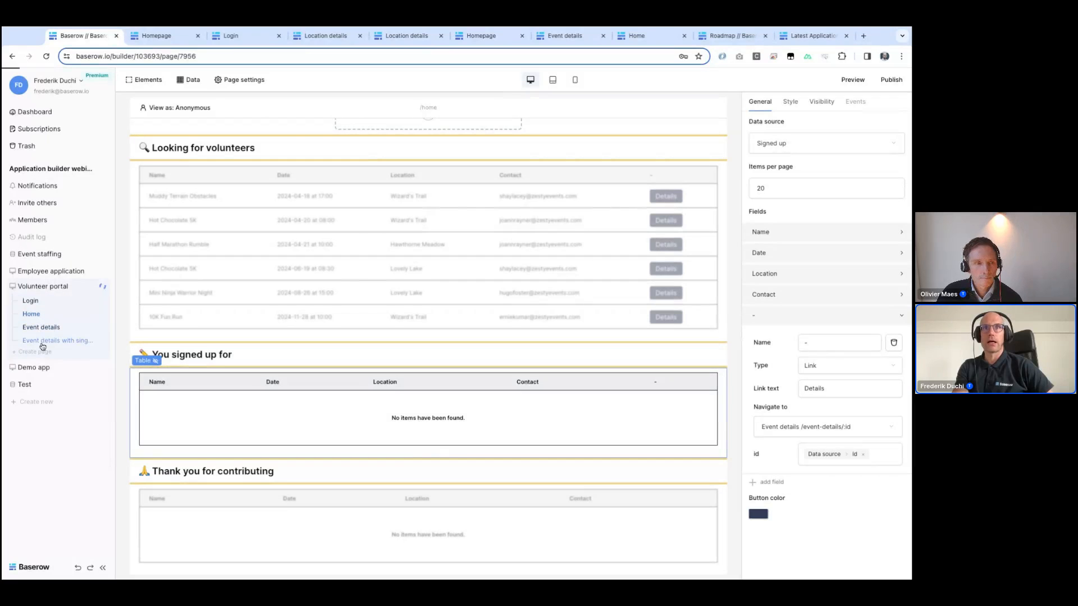
pyautogui.click(49, 341)
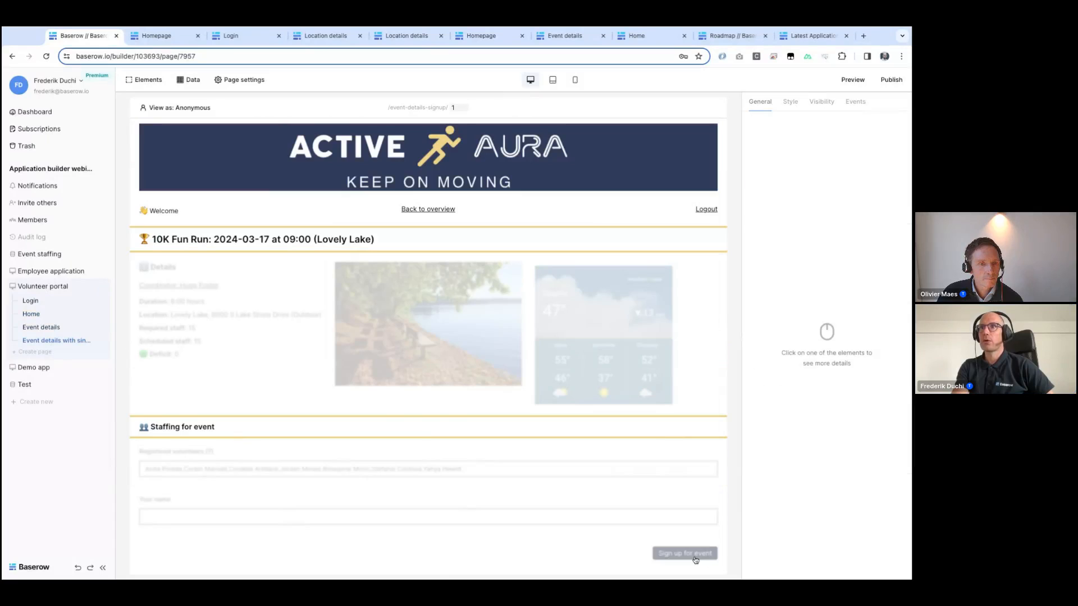
pyautogui.click(705, 562)
pyautogui.click(855, 103)
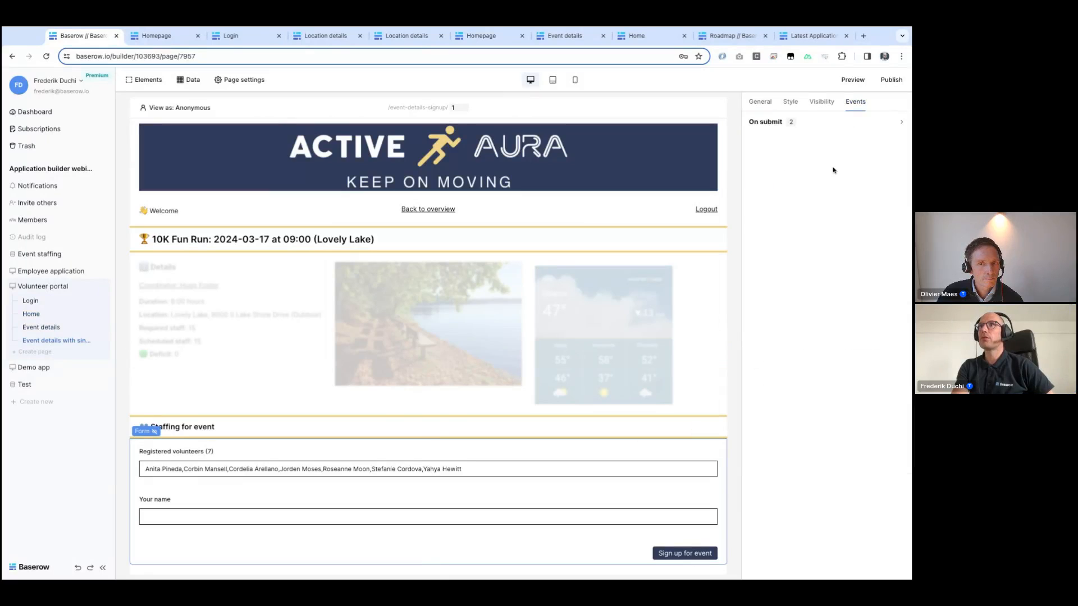
pyautogui.click(764, 123)
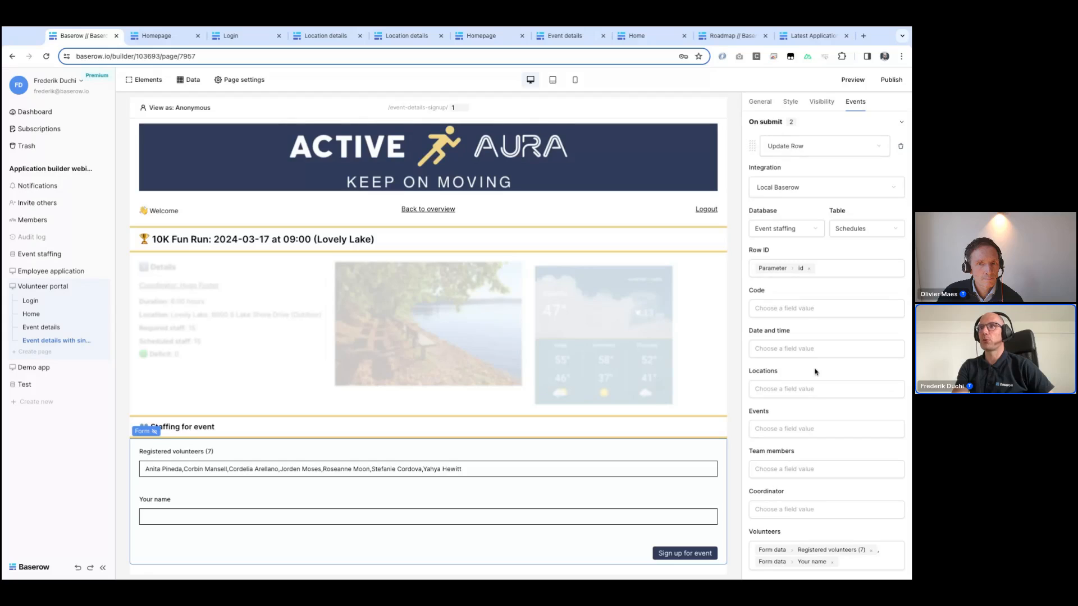
pyautogui.scroll(-3, 817, 373)
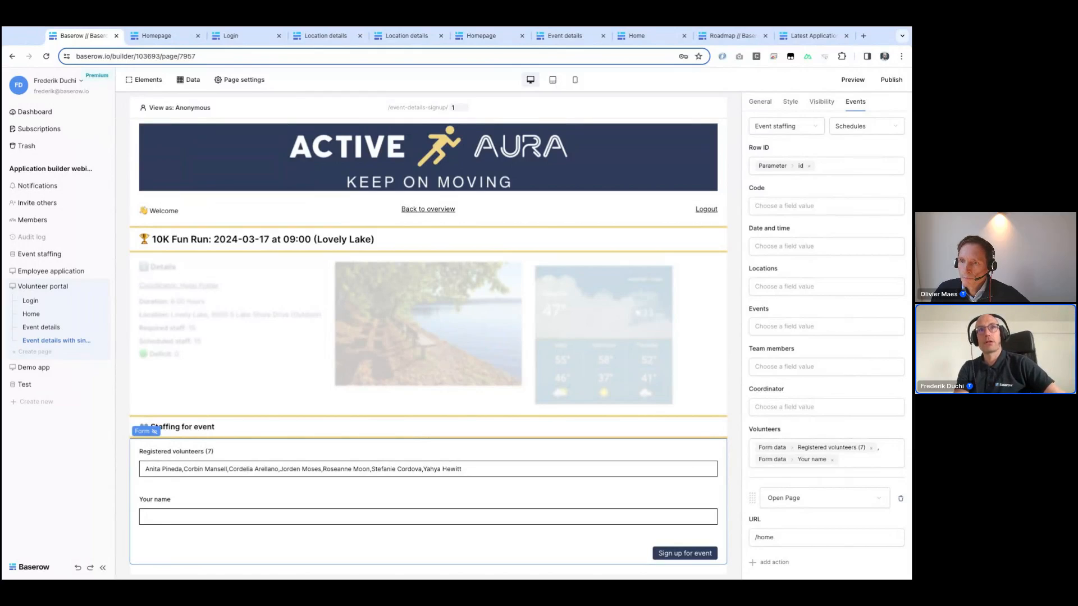
# Step: Open the Demo app Homepage and select the Navigate to the Examples page button
pyautogui.click(37, 368)
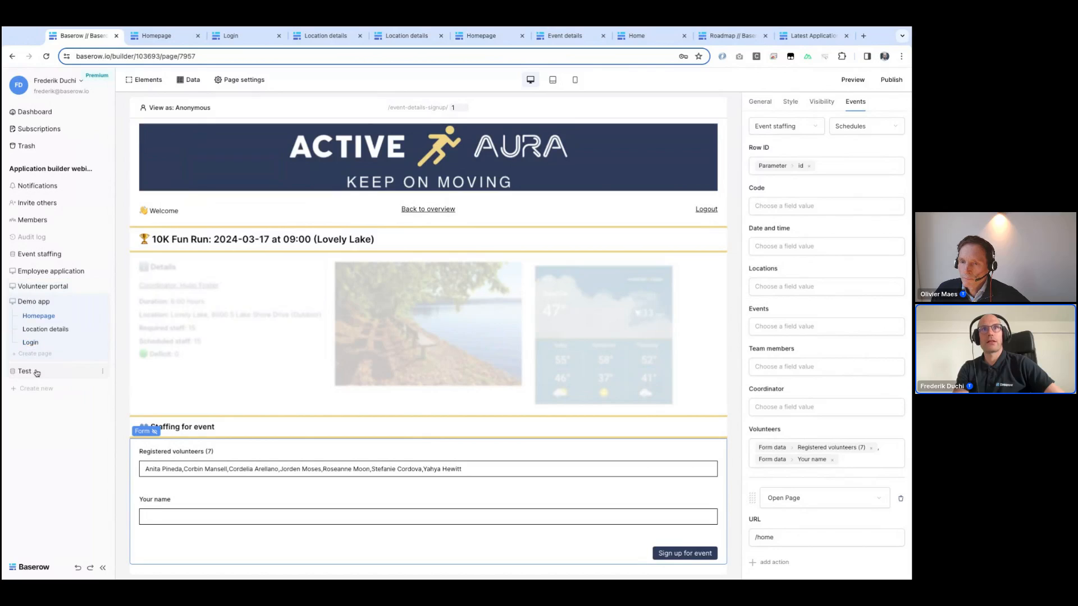
pyautogui.click(39, 317)
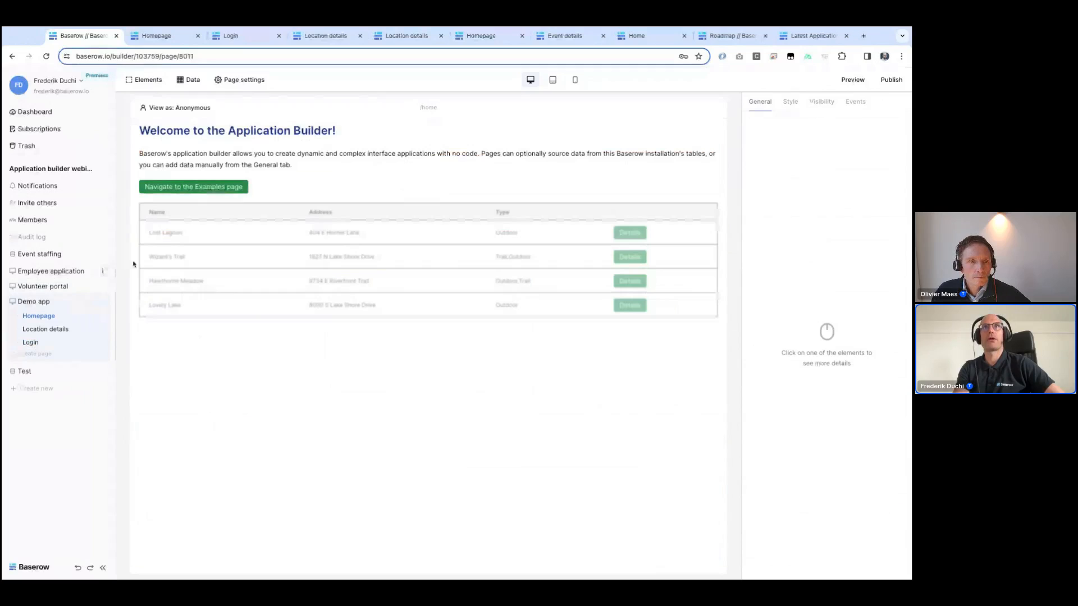
pyautogui.click(234, 187)
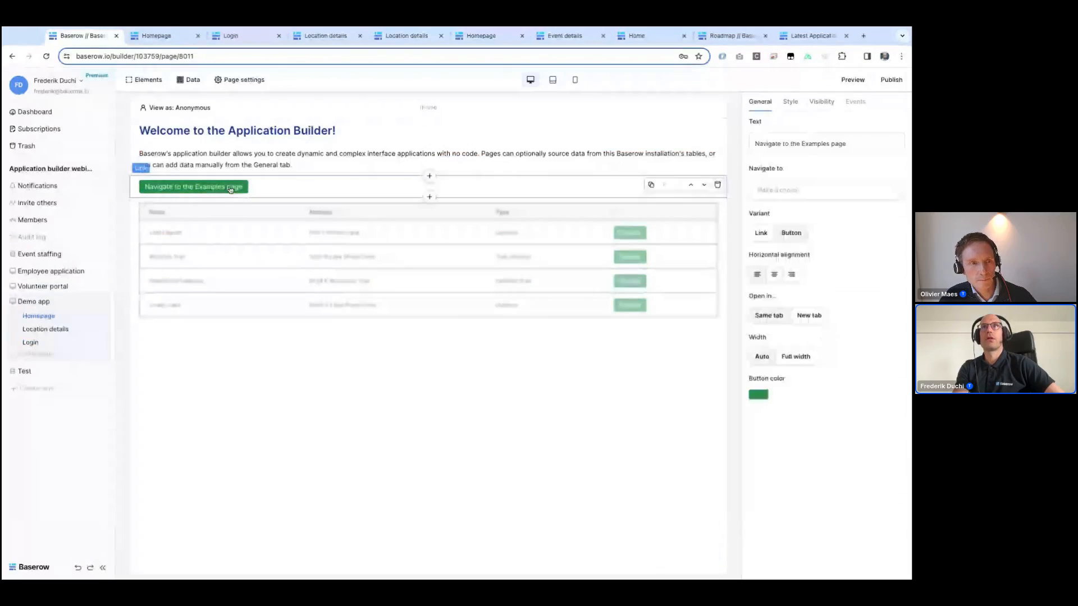
pyautogui.click(429, 198)
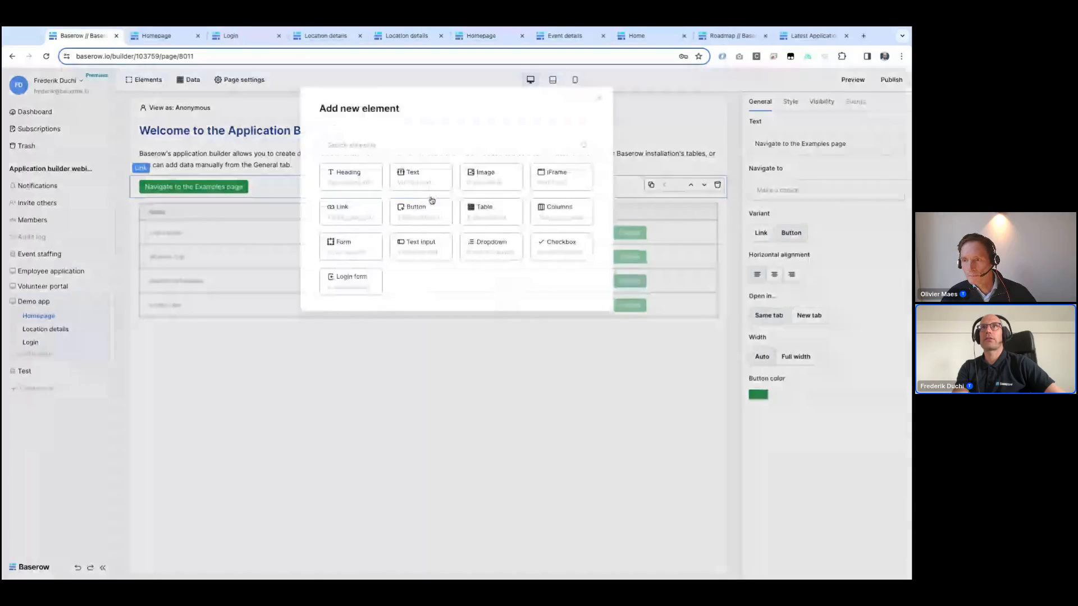
pyautogui.click(412, 179)
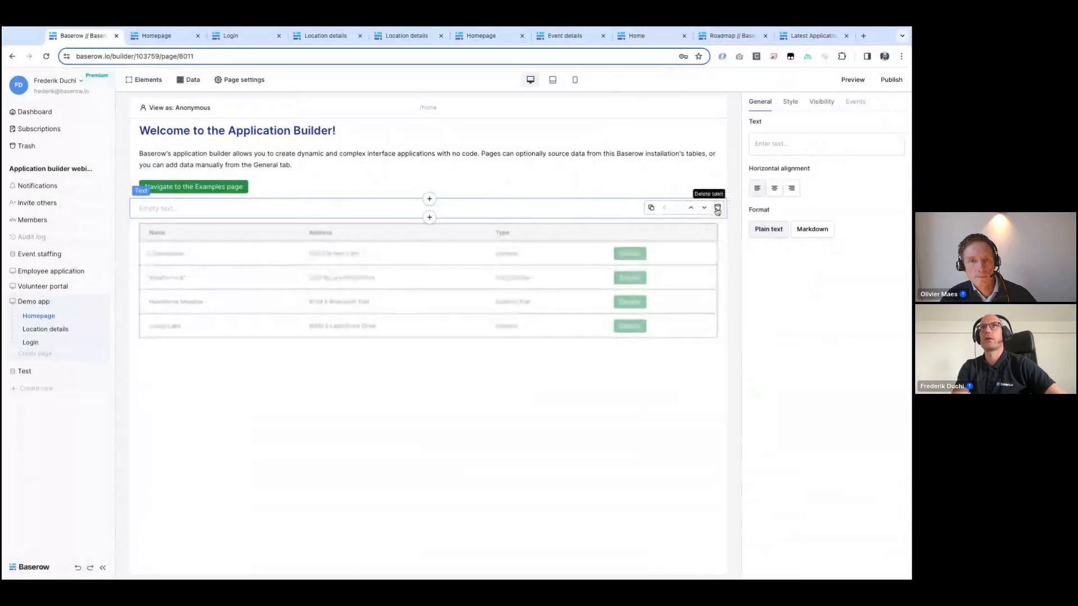
pyautogui.click(725, 206)
# Step: Add a Text input element below the Navigate to the Examples page button on the Homepage
pyautogui.click(399, 195)
pyautogui.click(430, 196)
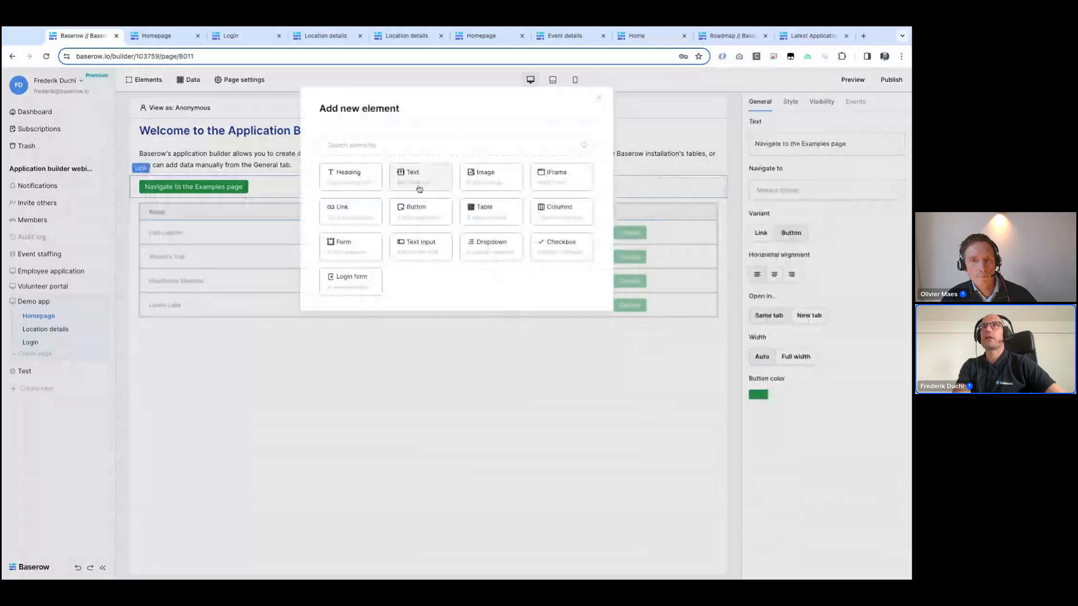
pyautogui.click(422, 247)
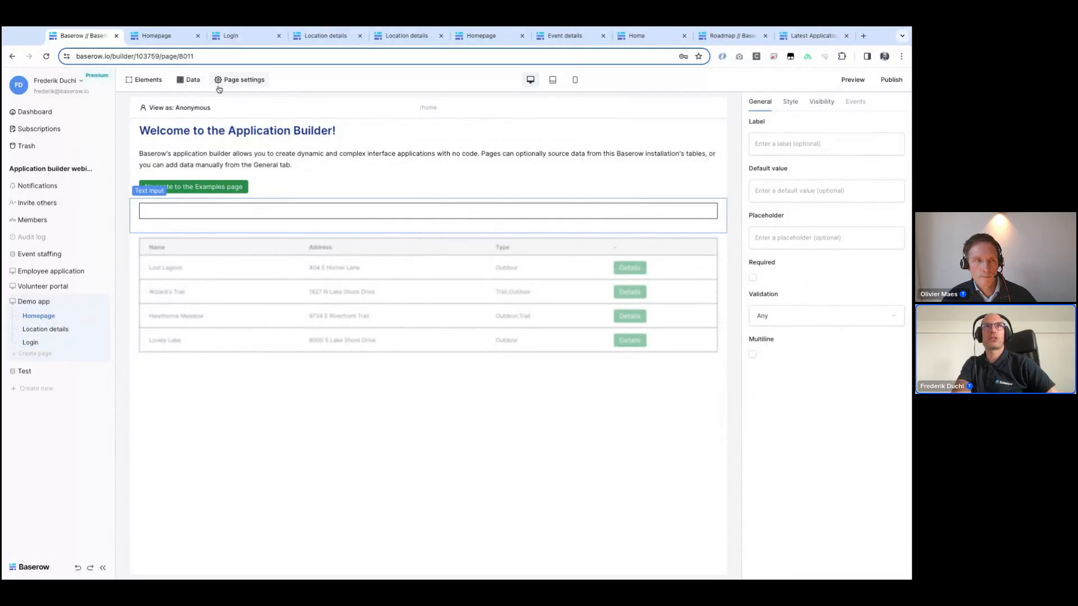
# Step: Create a new Demo app page named Search results with the path /search-results/:query
pyautogui.click(35, 354)
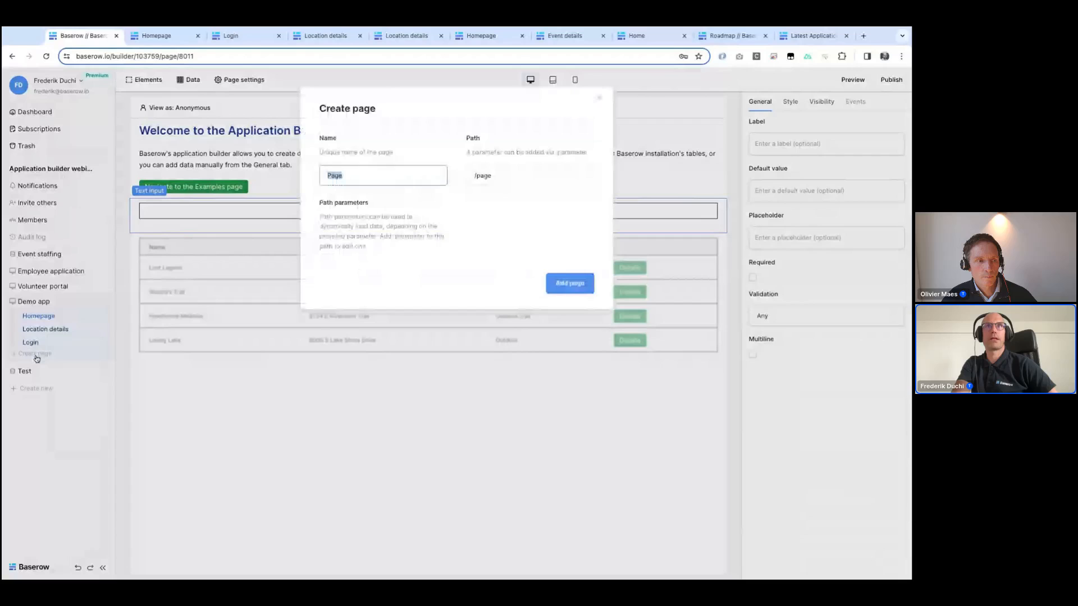
pyautogui.write('Search r')
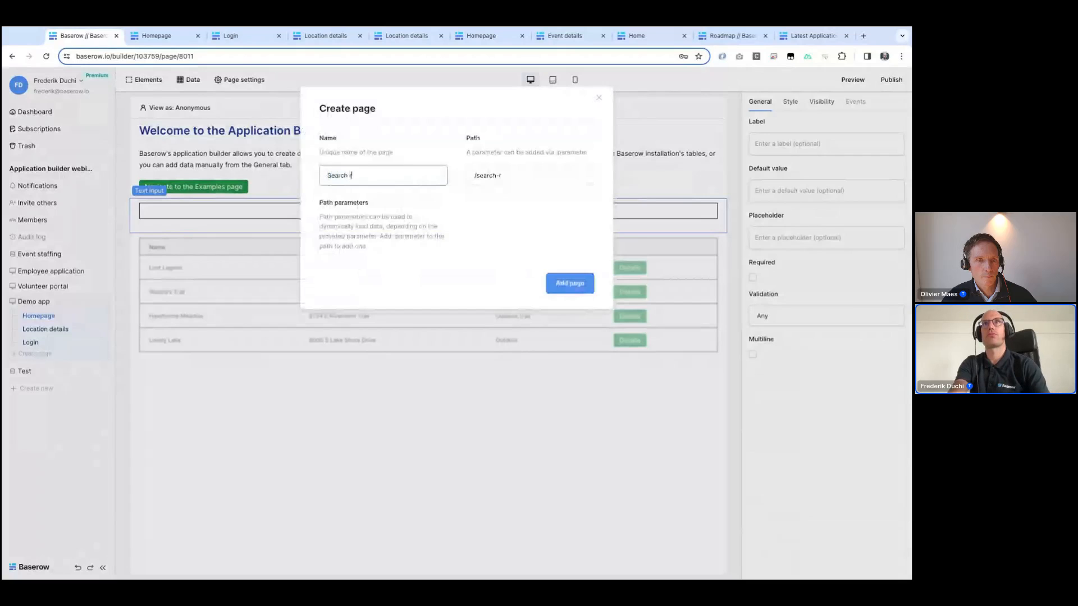
pyautogui.write('esults')
pyautogui.click(543, 182)
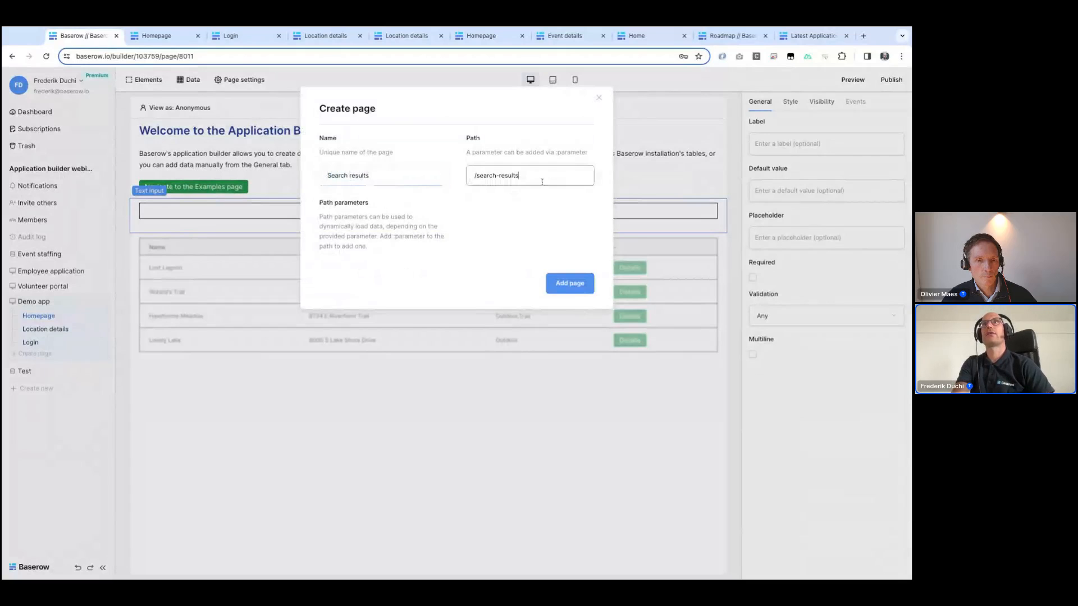
pyautogui.write('/:query')
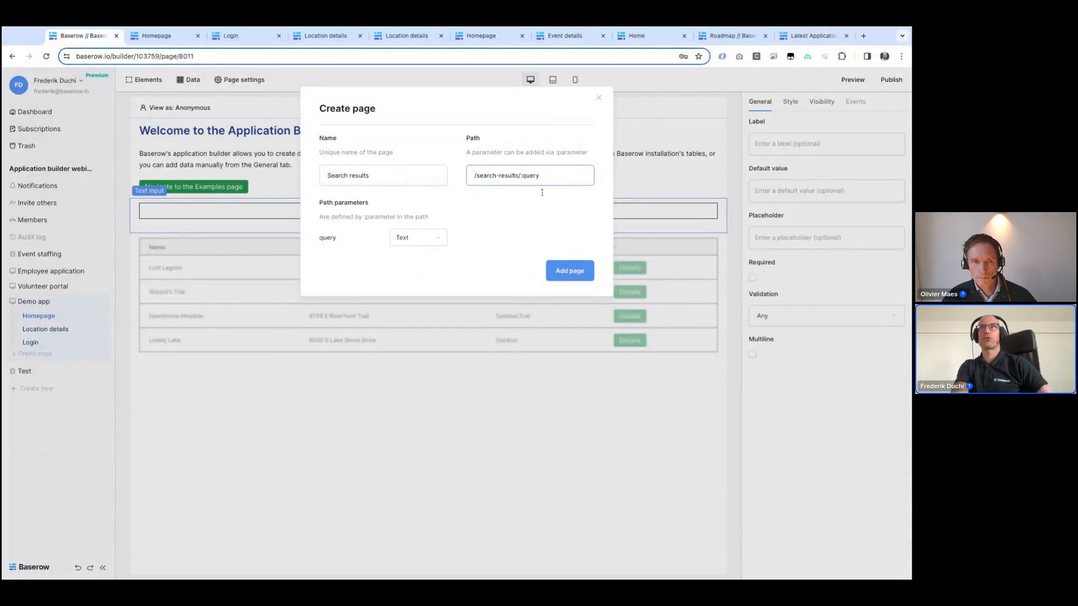
pyautogui.click(558, 279)
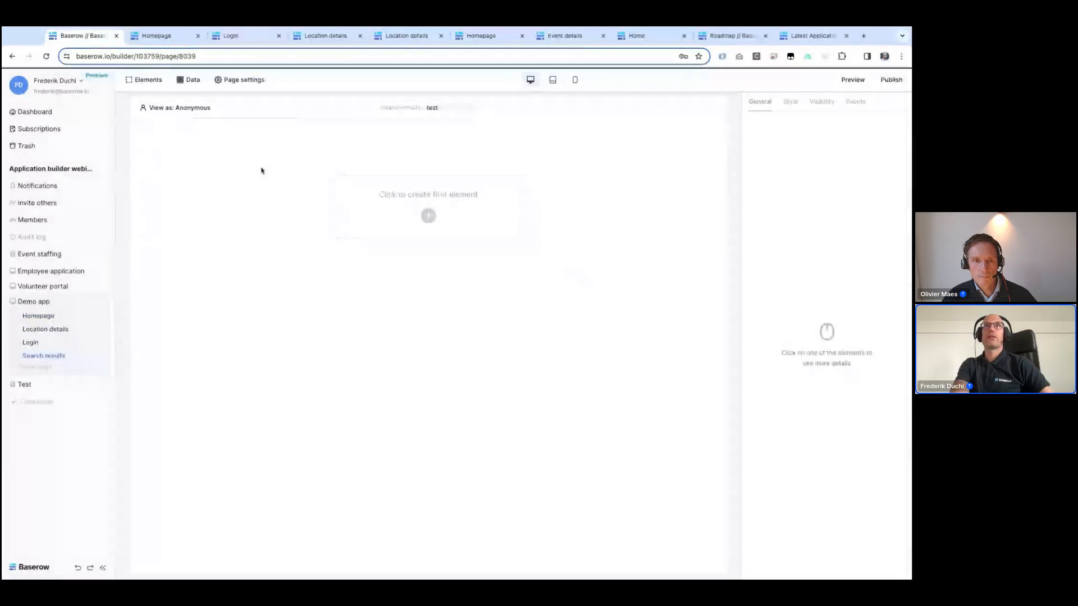
# Step: Add a page data source named Found location using the List rows type
pyautogui.click(184, 87)
pyautogui.click(217, 129)
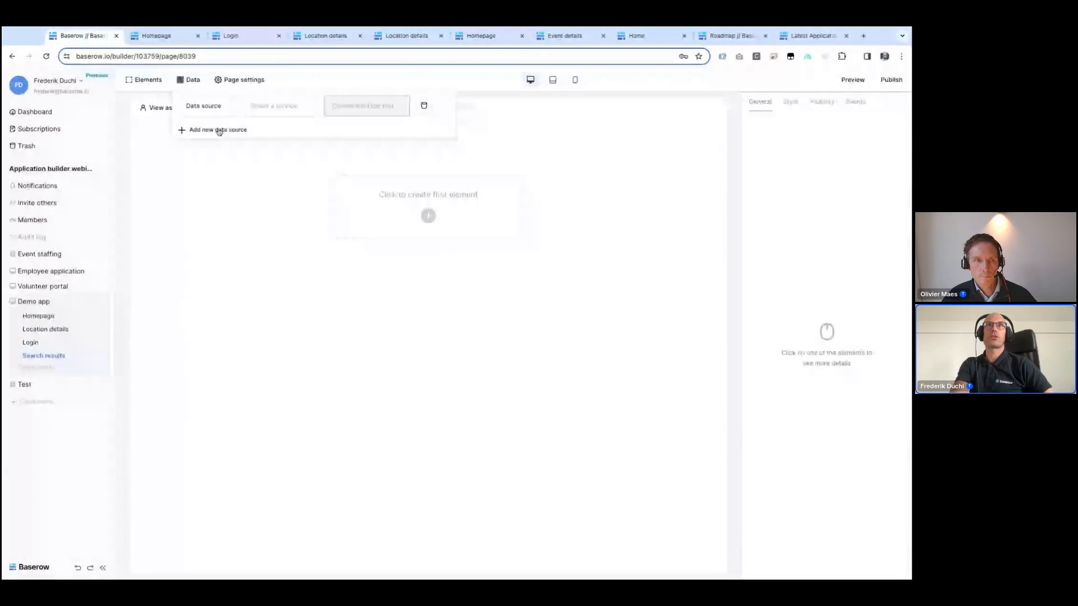
pyautogui.doubleClick(208, 106)
pyautogui.hotkey('ctrl', 'a')
pyautogui.write('Found location')
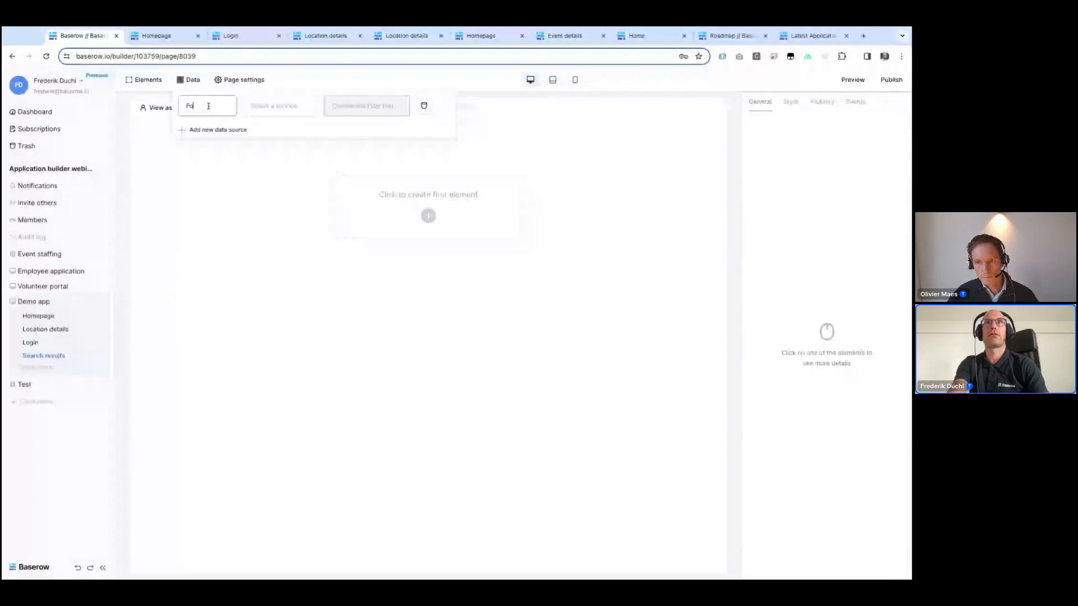
pyautogui.click(269, 106)
pyautogui.click(268, 138)
# Step: Point the Found location data source to Local Baserow, the Event staffing database and its Locations table
pyautogui.click(362, 106)
pyautogui.click(345, 118)
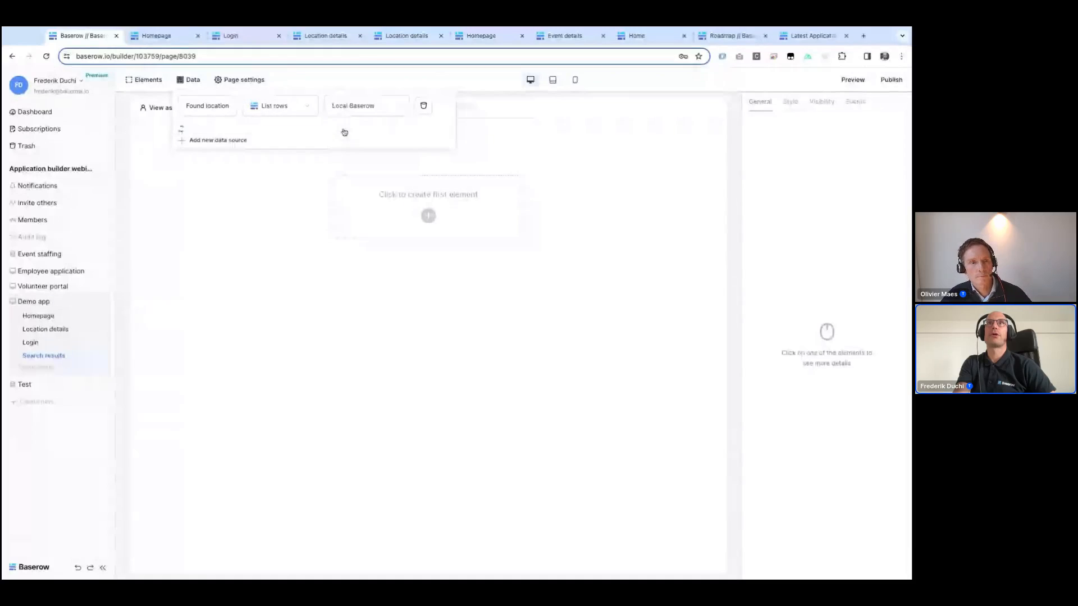
pyautogui.click(229, 147)
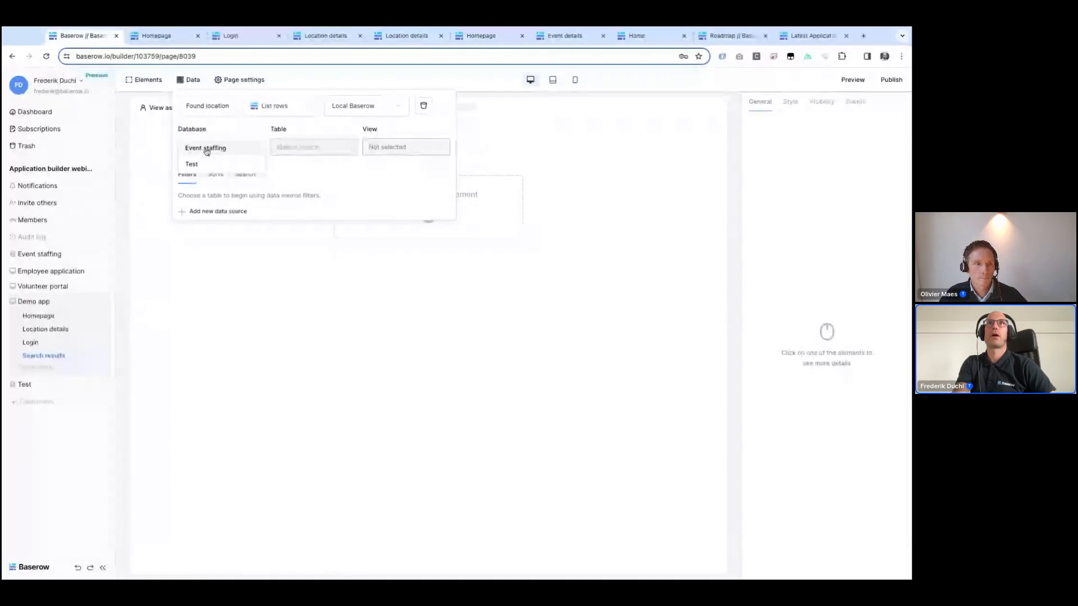
pyautogui.click(212, 148)
pyautogui.click(292, 147)
pyautogui.click(292, 181)
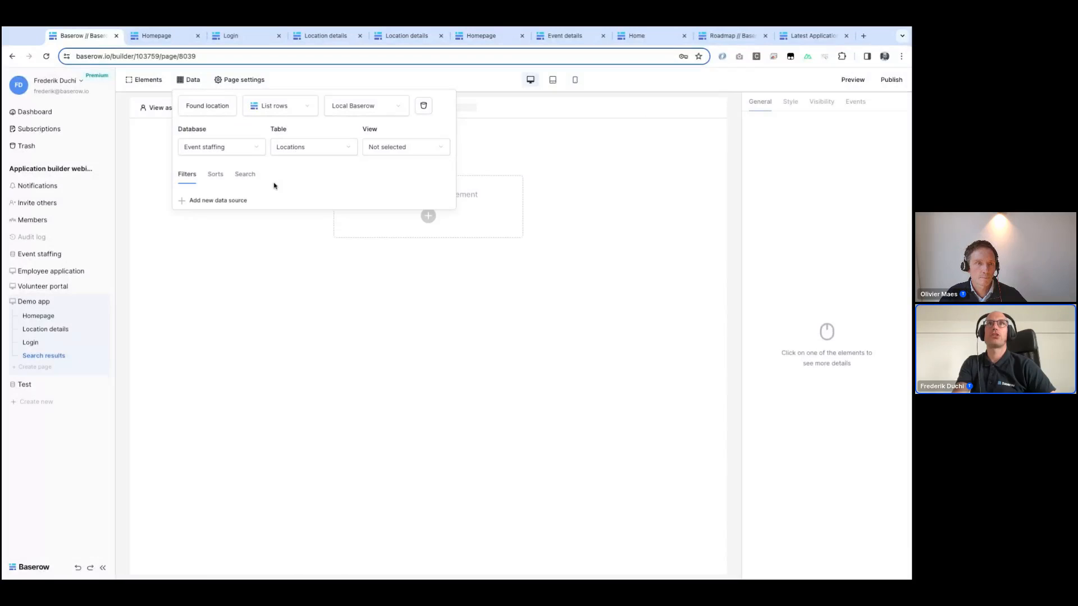
# Step: Set the Found location data source's search term to the query page parameter
pyautogui.click(245, 174)
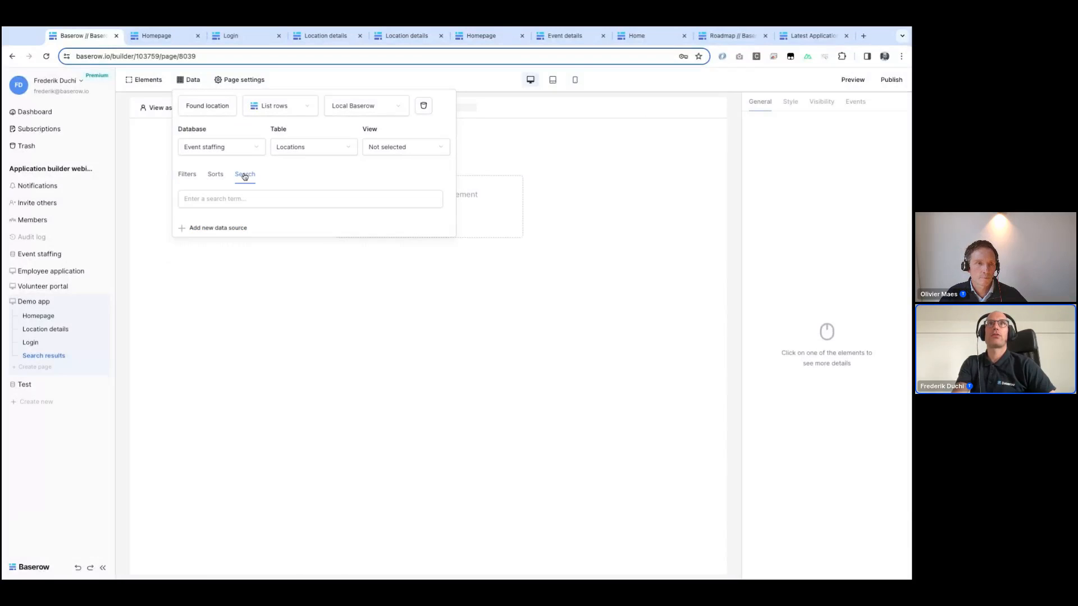
pyautogui.click(216, 198)
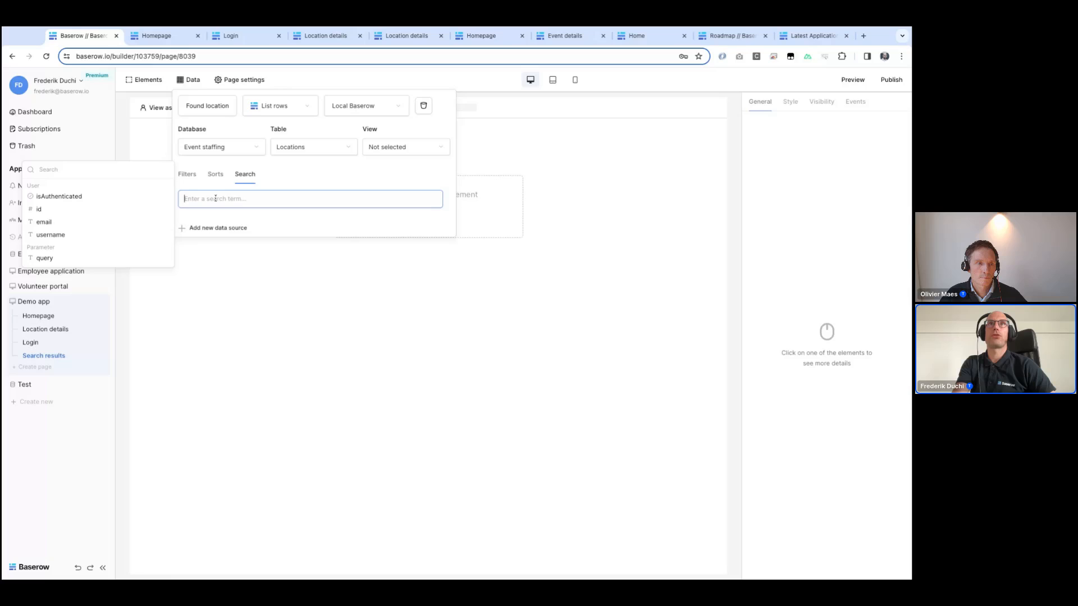
pyautogui.click(45, 258)
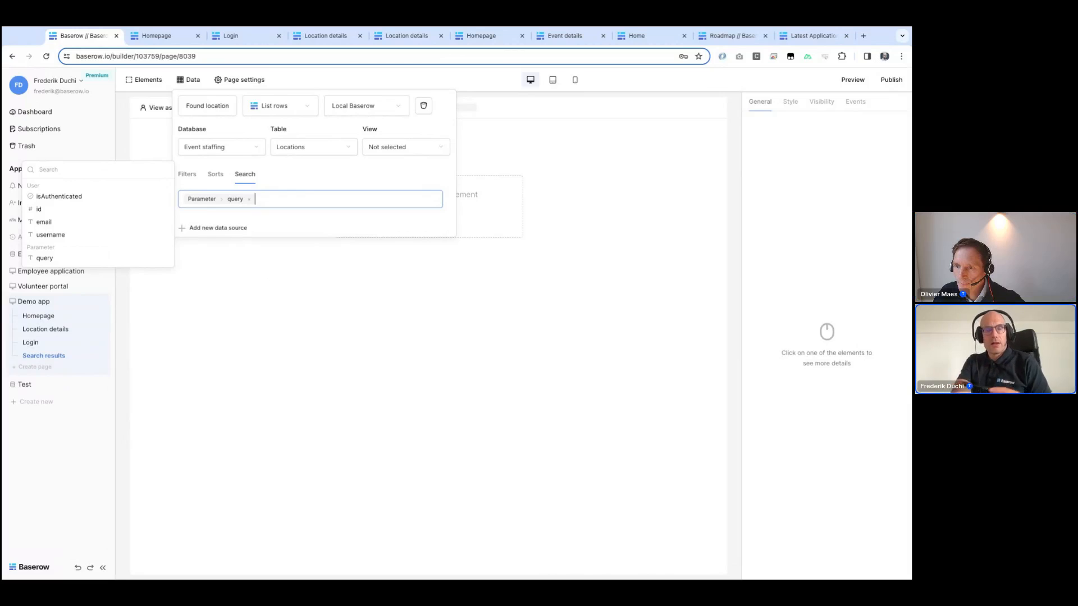
pyautogui.click(195, 339)
# Step: Examine the Employee application's Event details page, its text formula, table element and data sources, for reference
pyautogui.click(78, 275)
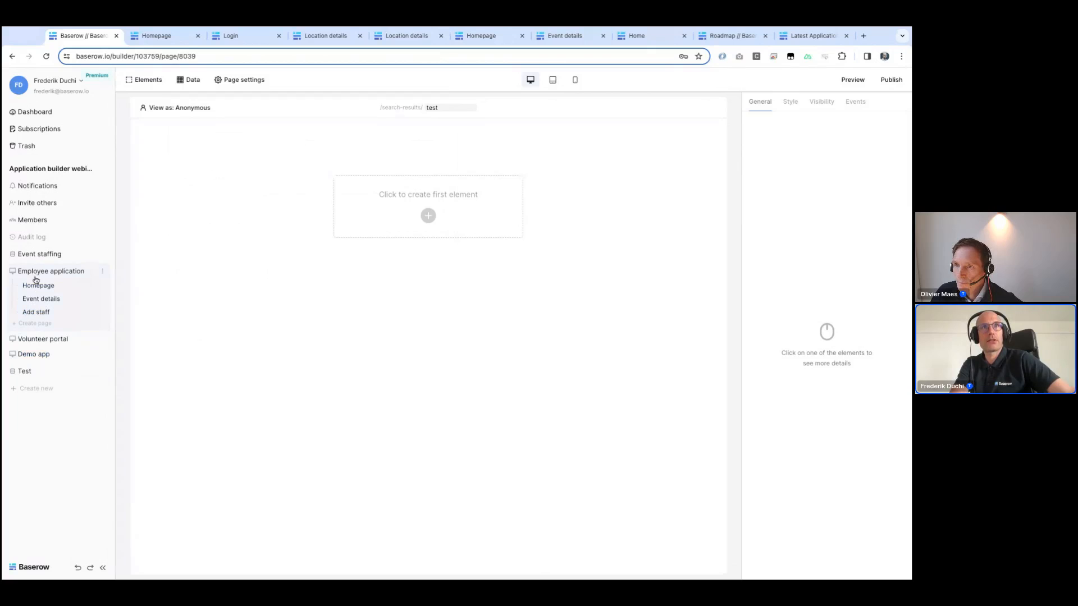
pyautogui.click(36, 300)
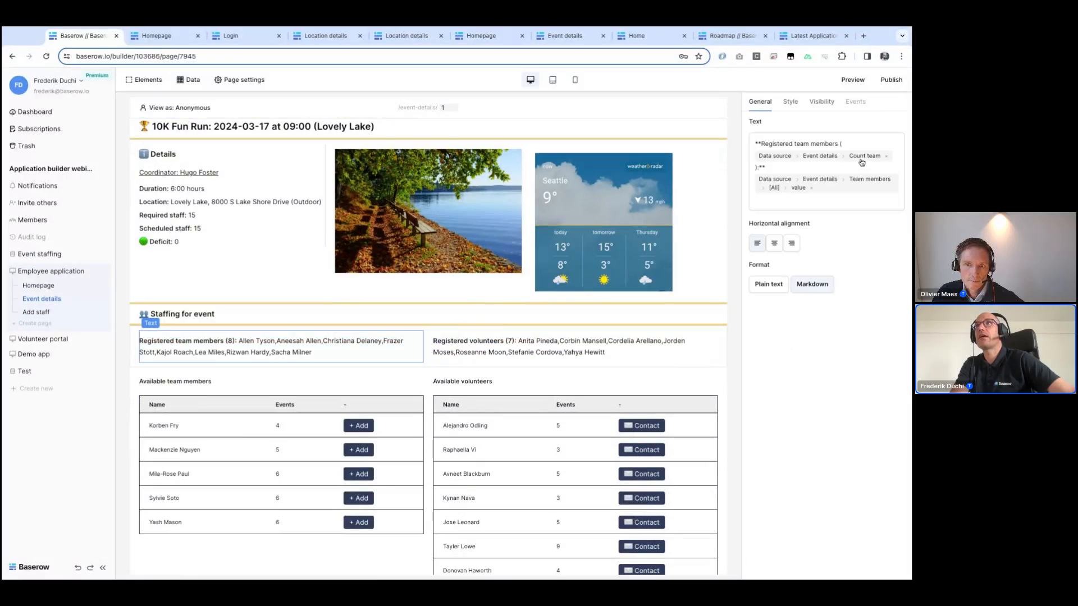
pyautogui.click(869, 180)
pyautogui.scroll(-2, 629, 354)
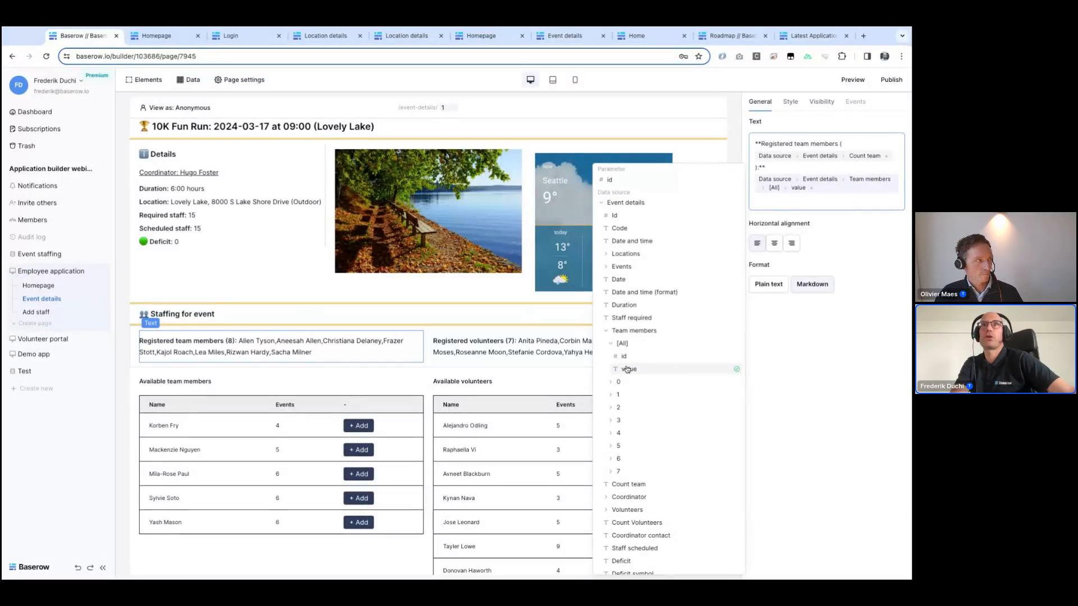
pyautogui.click(627, 368)
pyautogui.click(629, 382)
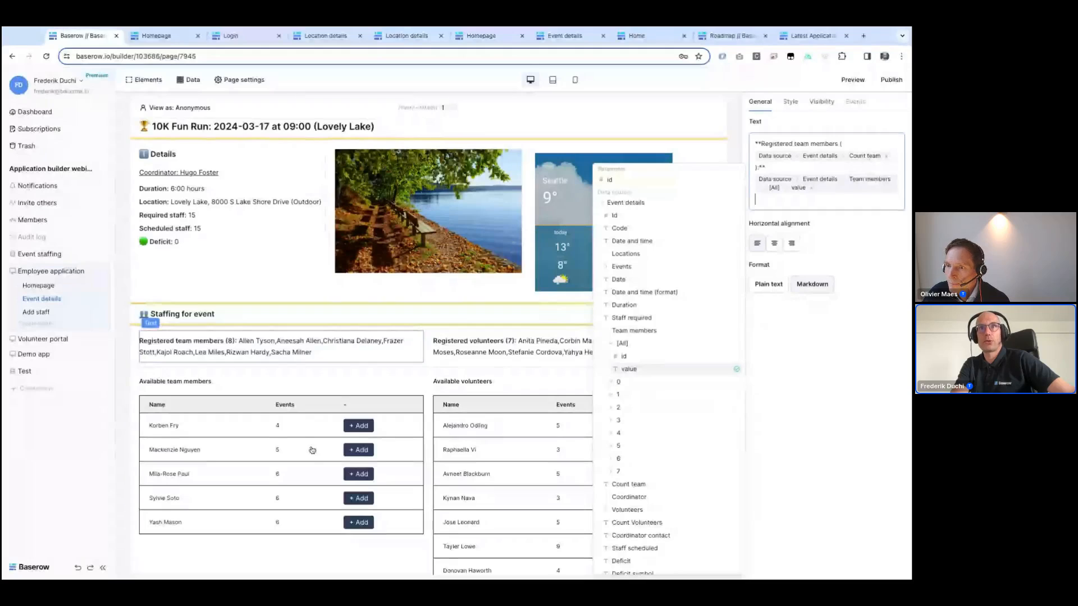
pyautogui.click(285, 437)
pyautogui.scroll(-2, 285, 437)
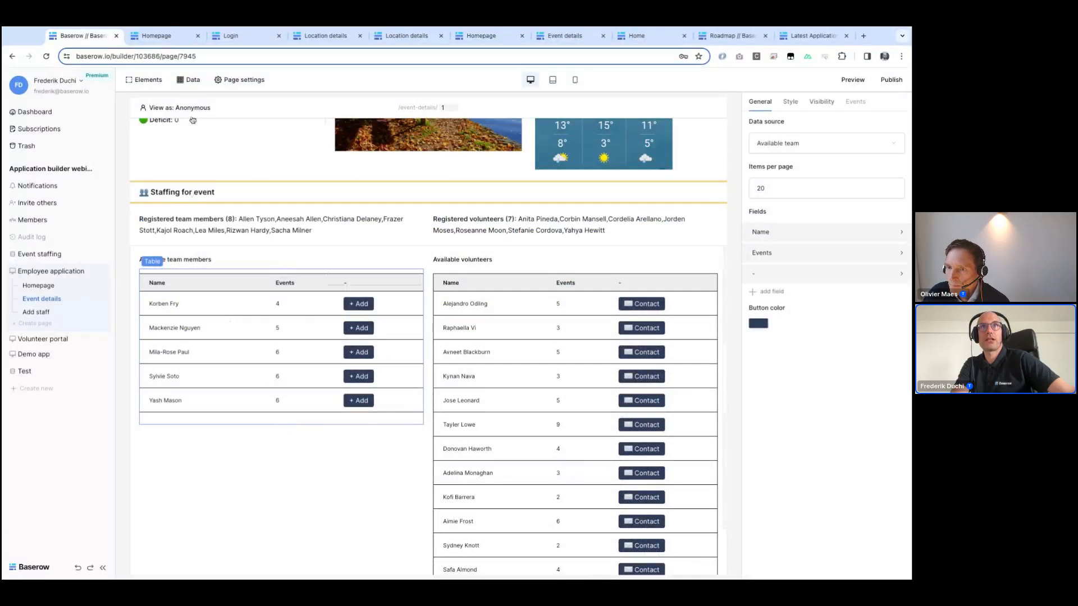
pyautogui.scroll(2, 418, 172)
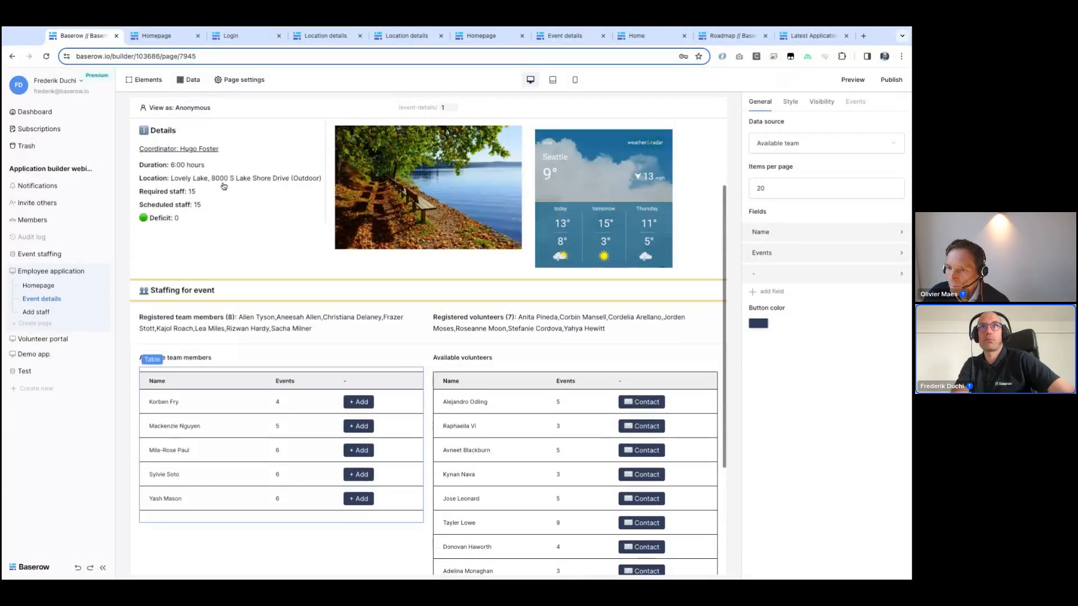
pyautogui.click(199, 84)
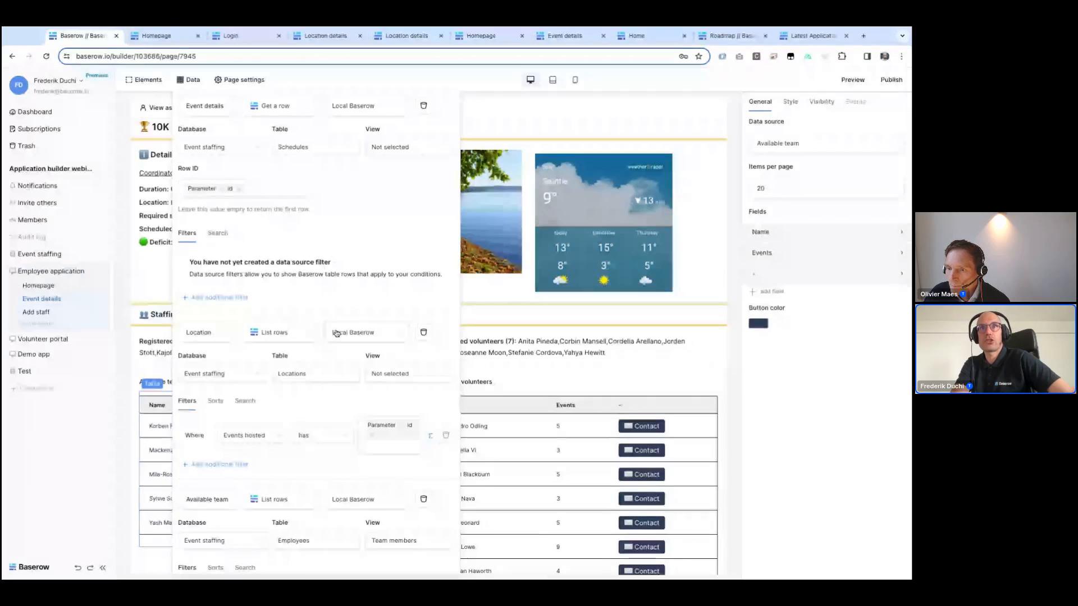
pyautogui.scroll(-2, 213, 380)
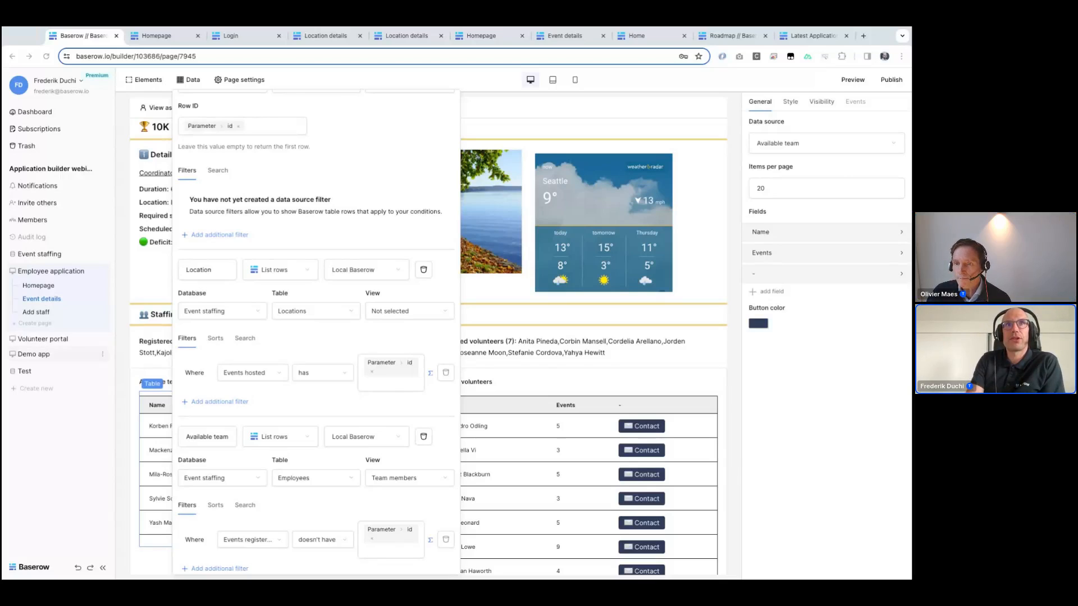
# Step: Browse the Event staffing database's Schedules and Events tables to review their fields
pyautogui.click(29, 356)
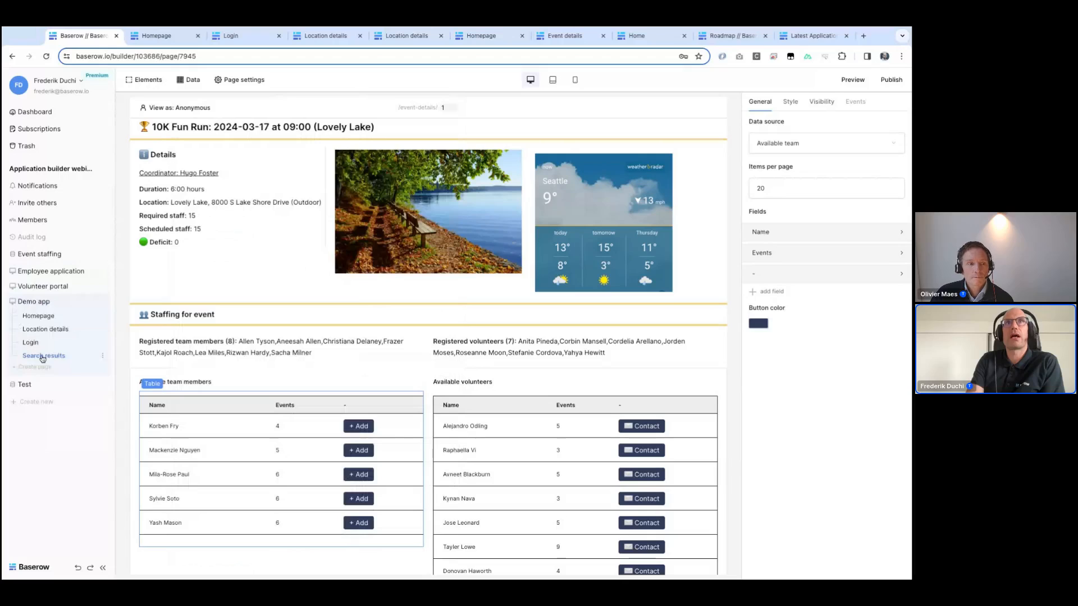
pyautogui.click(34, 317)
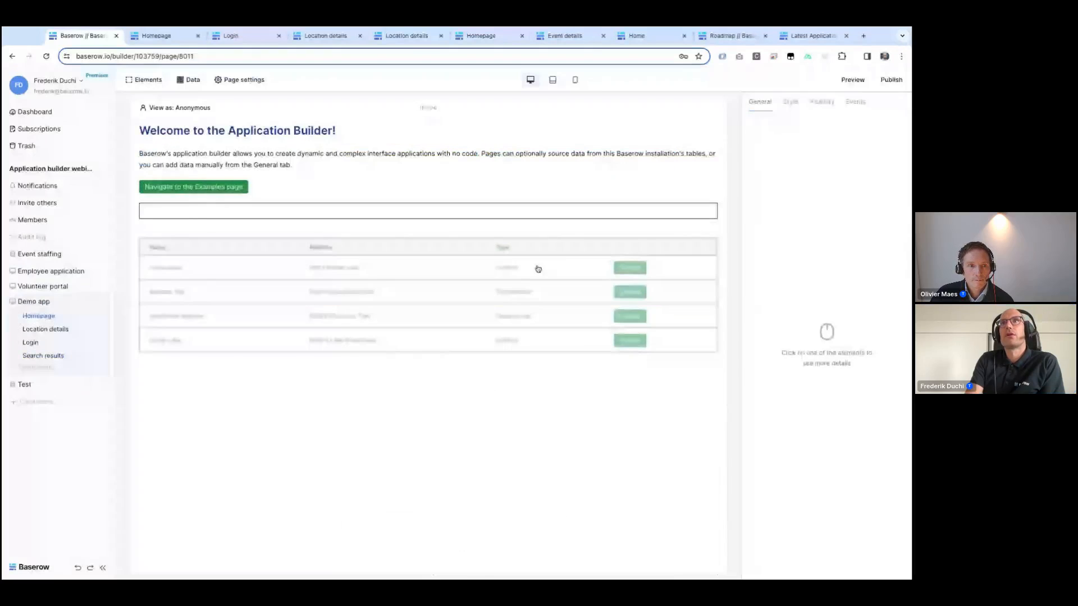
pyautogui.click(514, 281)
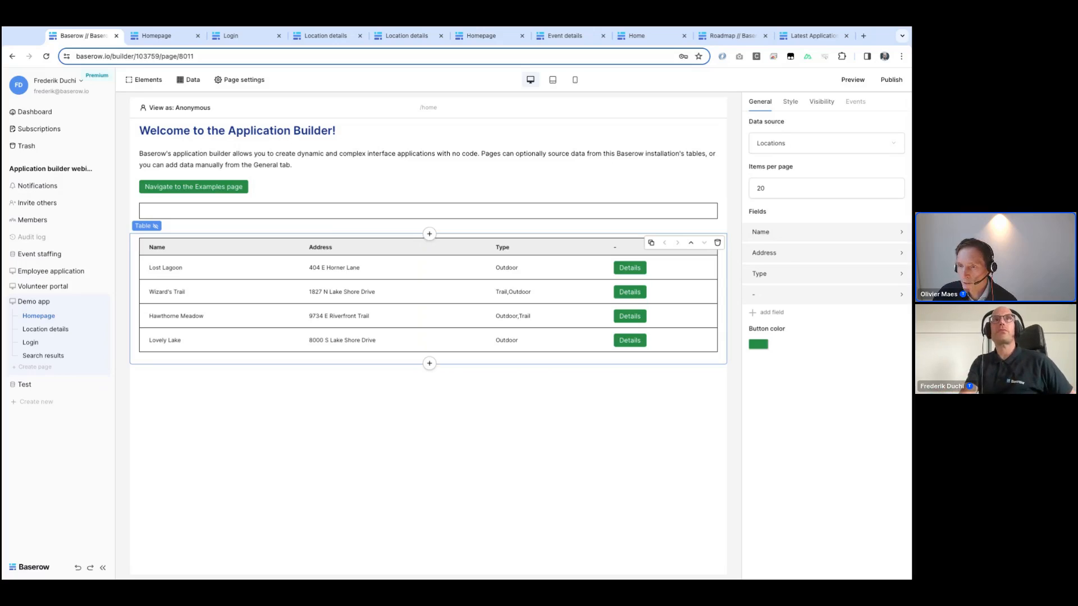
pyautogui.click(58, 258)
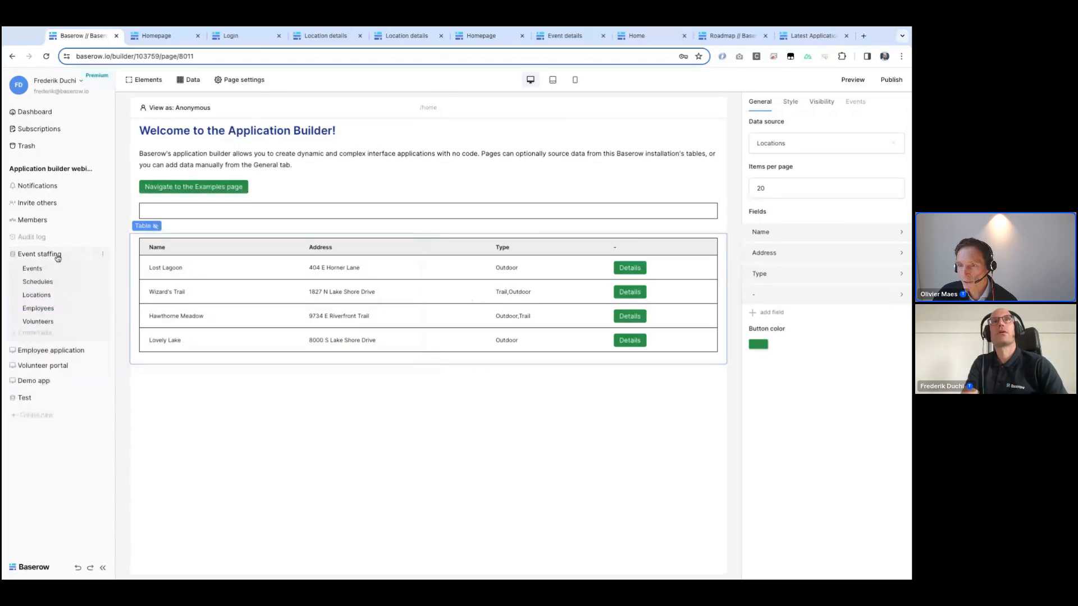
pyautogui.click(43, 282)
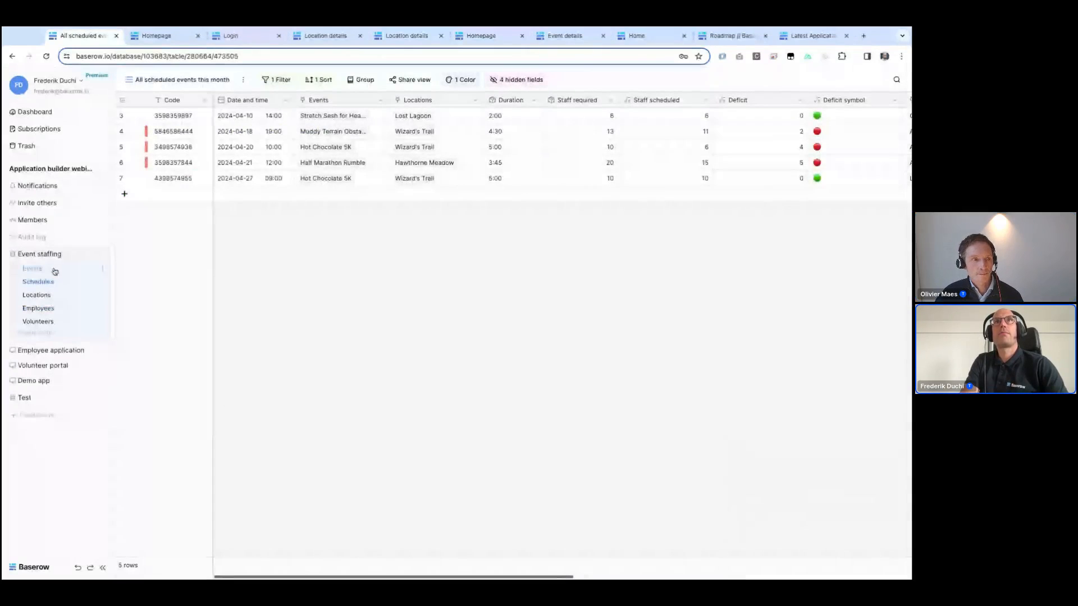
pyautogui.click(36, 269)
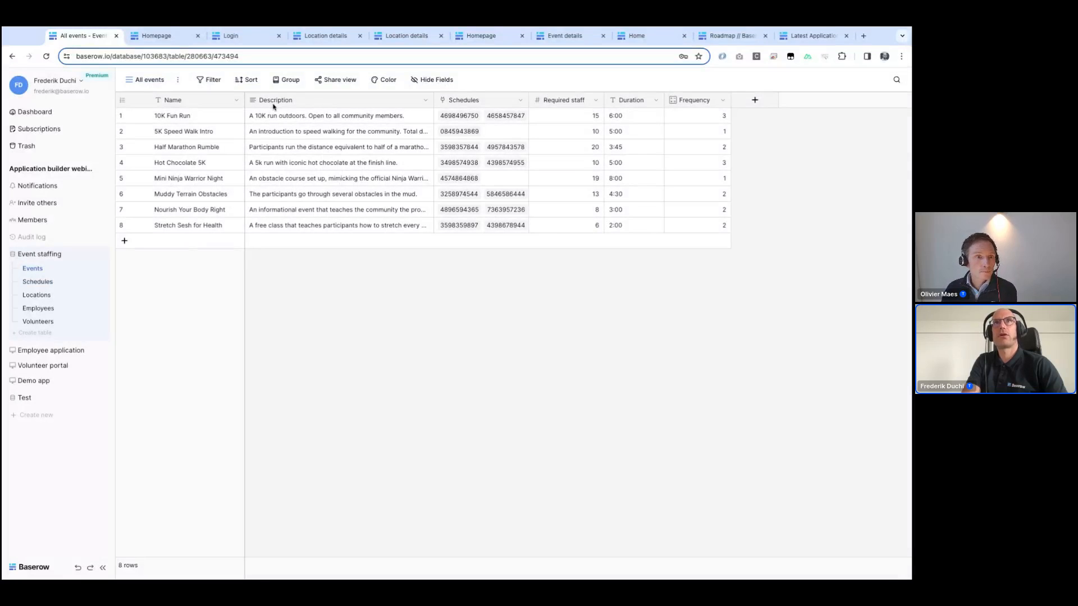
pyautogui.click(42, 382)
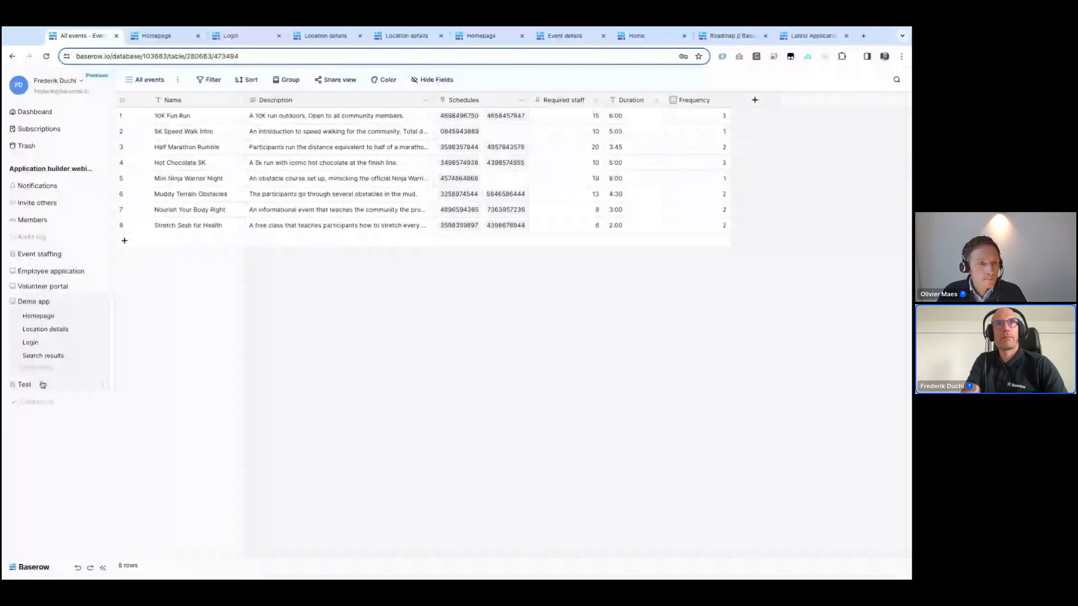
# Step: Add a new Homepage data source named Events using the Get a row type
pyautogui.click(40, 317)
pyautogui.click(190, 80)
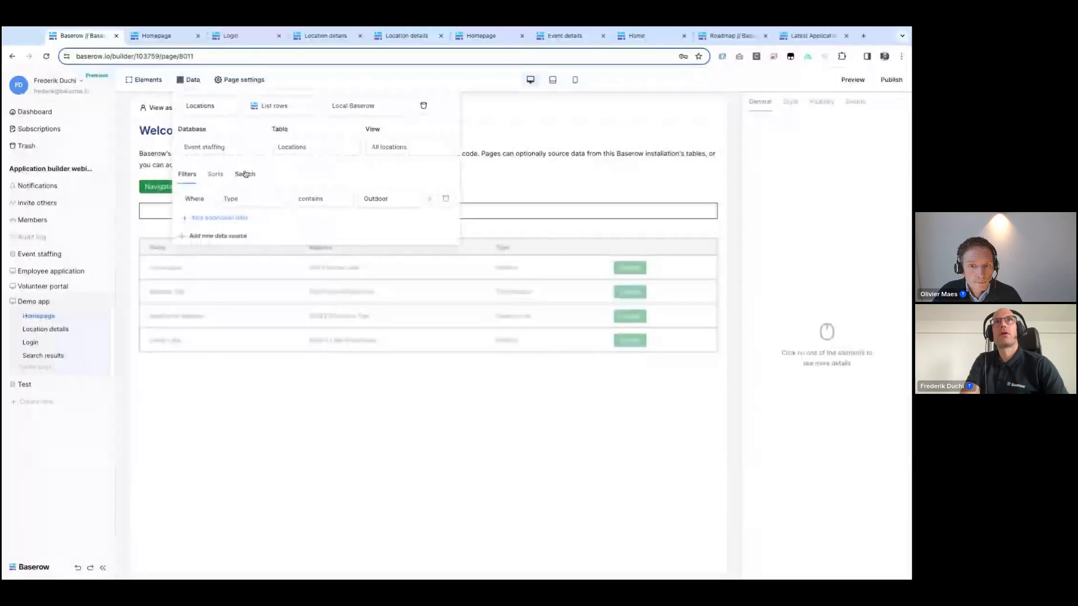
pyautogui.click(207, 237)
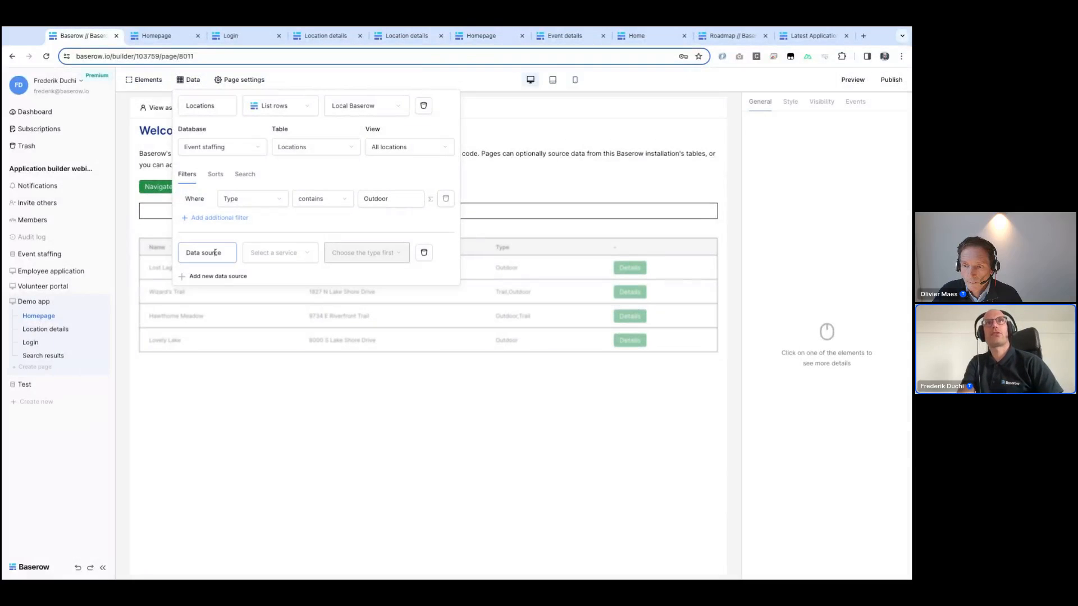
pyautogui.click(215, 252)
pyautogui.write('Events')
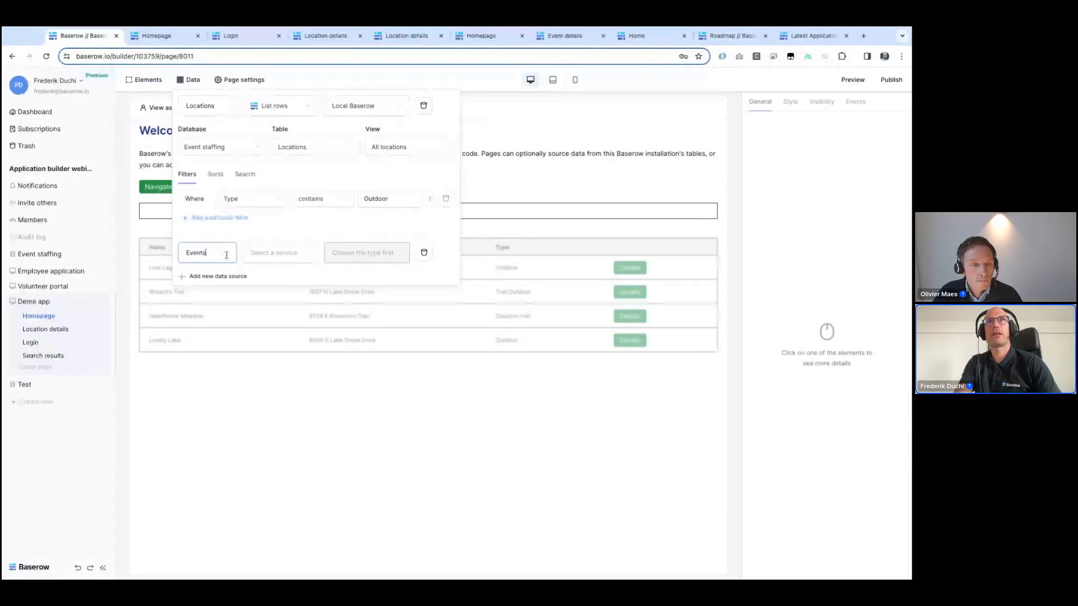
pyautogui.click(274, 253)
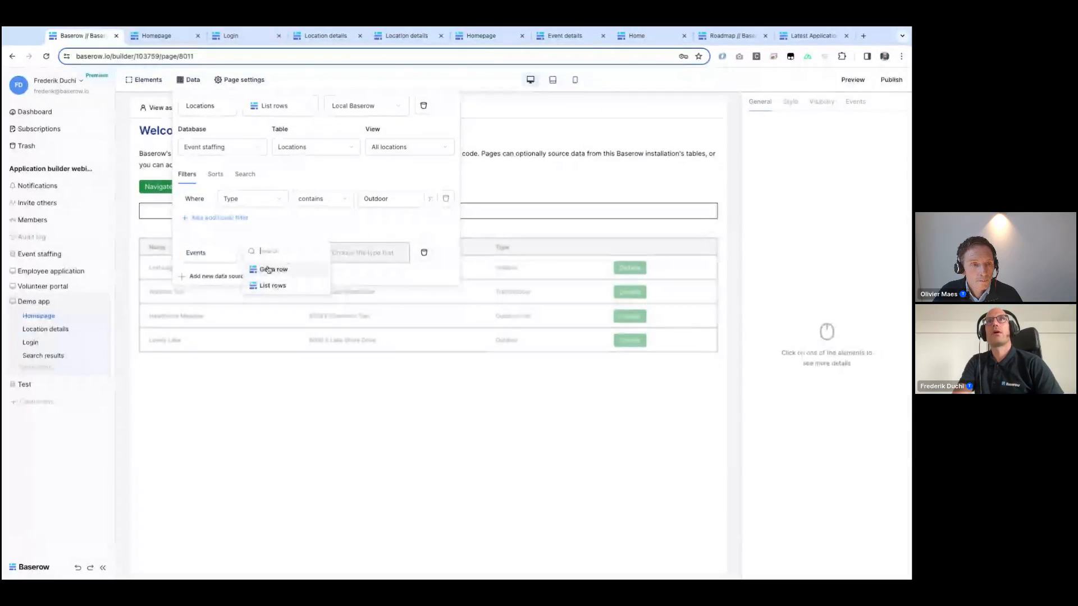
pyautogui.click(275, 269)
# Step: Point the Events data source to Local Baserow, the Event staffing database and Events table, with row ID 1
pyautogui.click(349, 251)
pyautogui.click(345, 270)
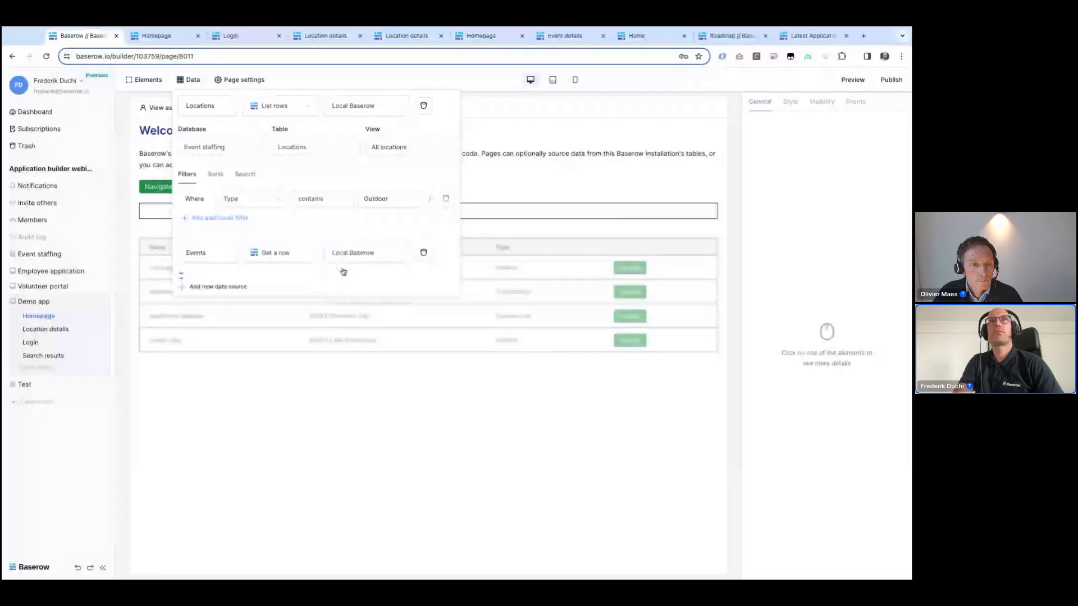
pyautogui.click(201, 296)
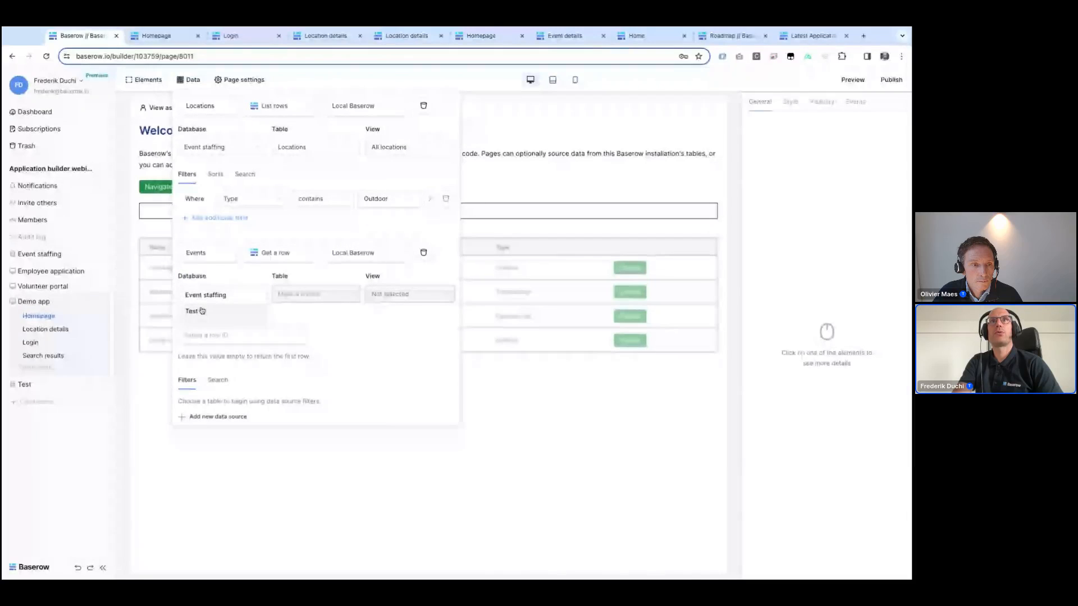
pyautogui.click(199, 295)
pyautogui.click(283, 297)
pyautogui.click(285, 295)
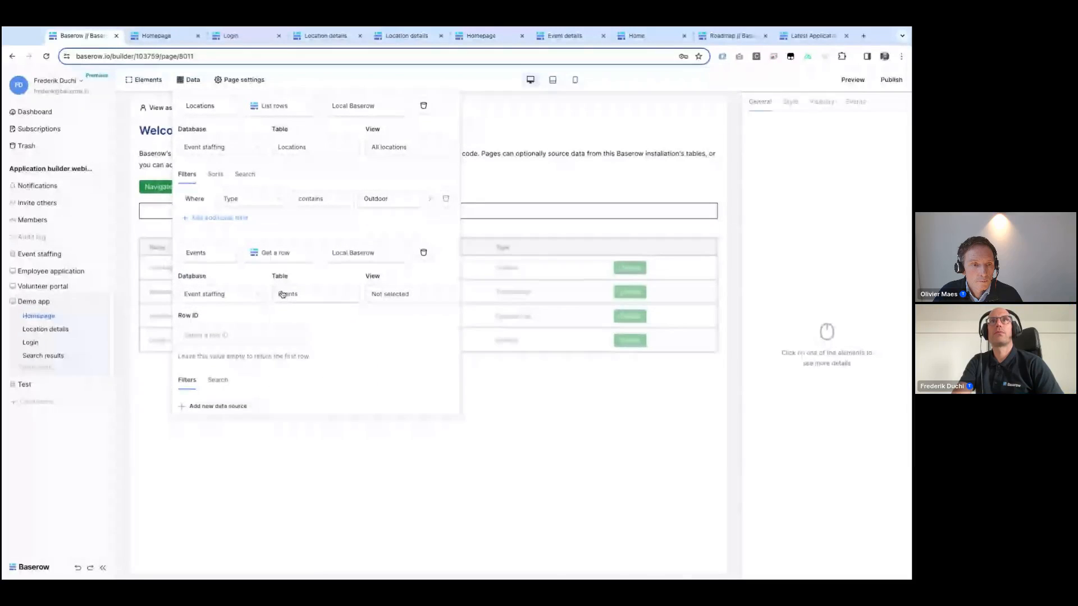
pyautogui.click(205, 336)
pyautogui.write('1')
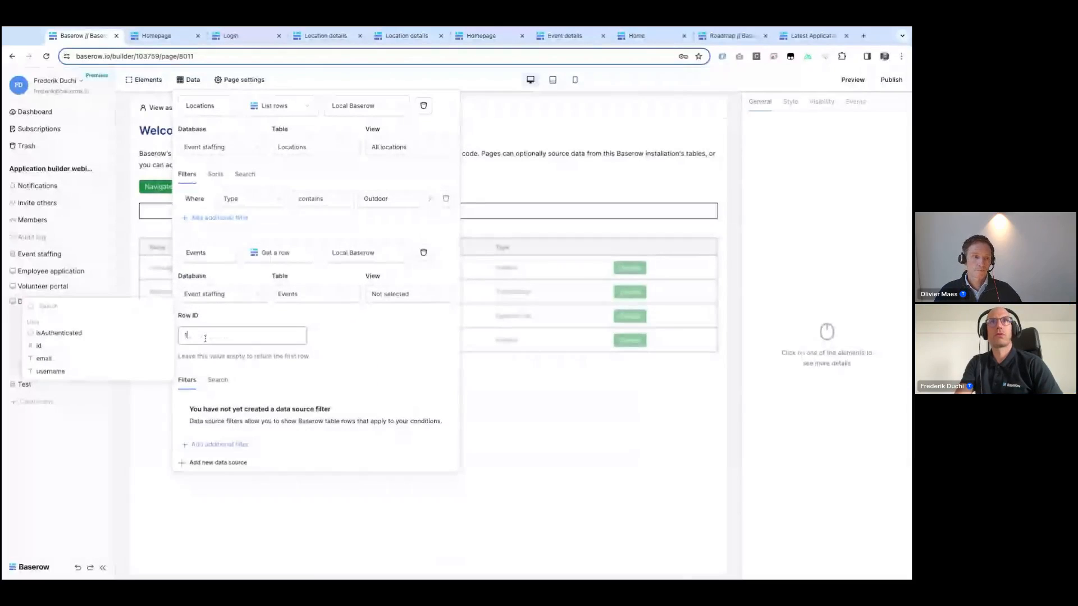
pyautogui.click(538, 442)
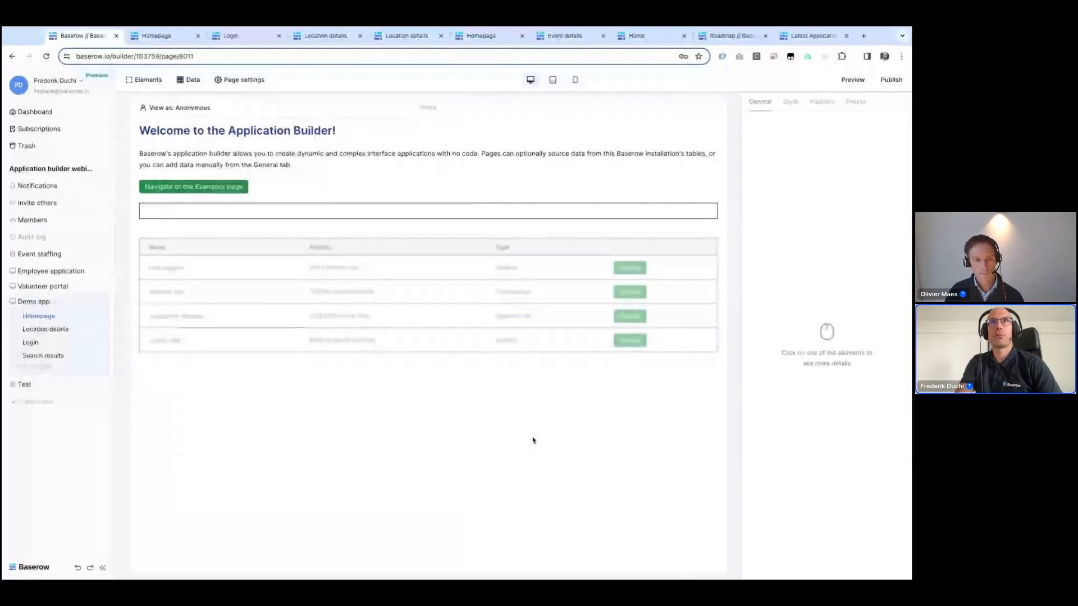
# Step: Add a Form element below the locations table on the Homepage and place a Text input inside it
pyautogui.click(340, 348)
pyautogui.click(430, 364)
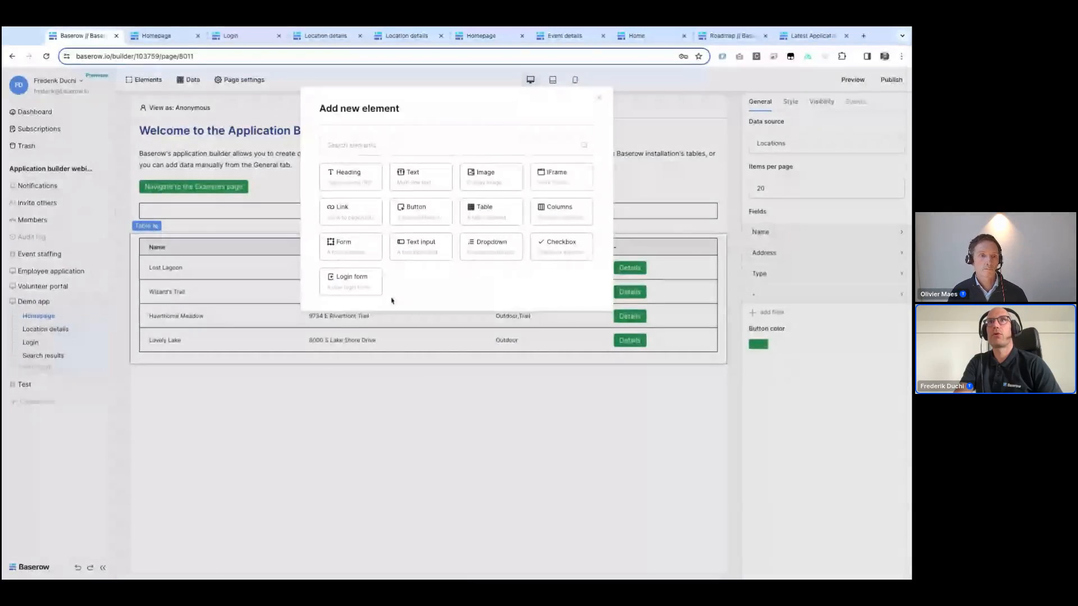
pyautogui.click(344, 241)
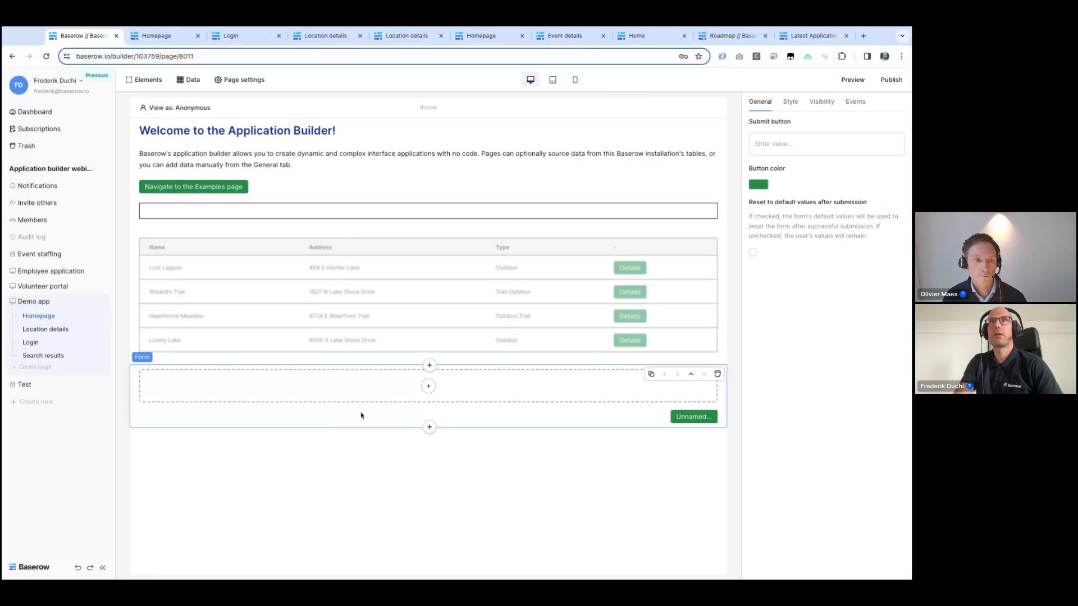
pyautogui.click(429, 386)
pyautogui.click(340, 174)
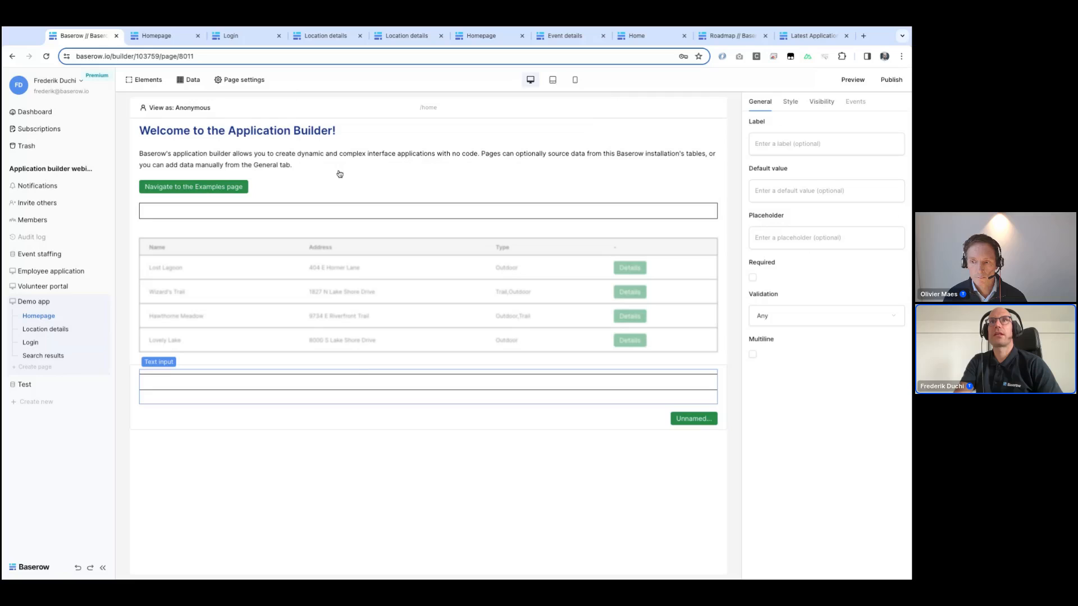
# Step: Set the text input's default value to the Events data source's Description and make it multiline
pyautogui.click(786, 191)
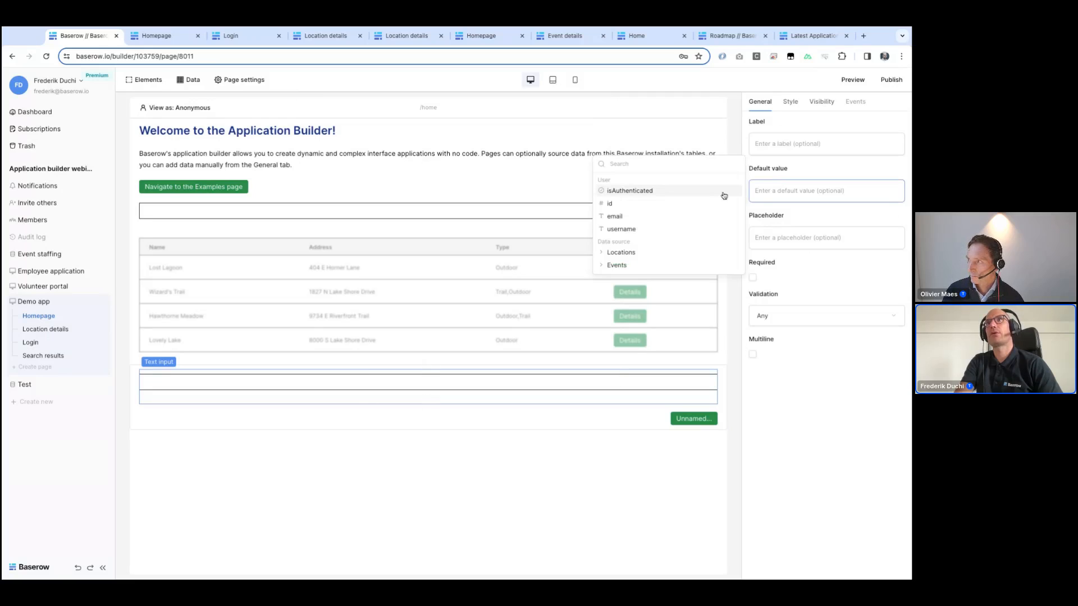
pyautogui.click(617, 265)
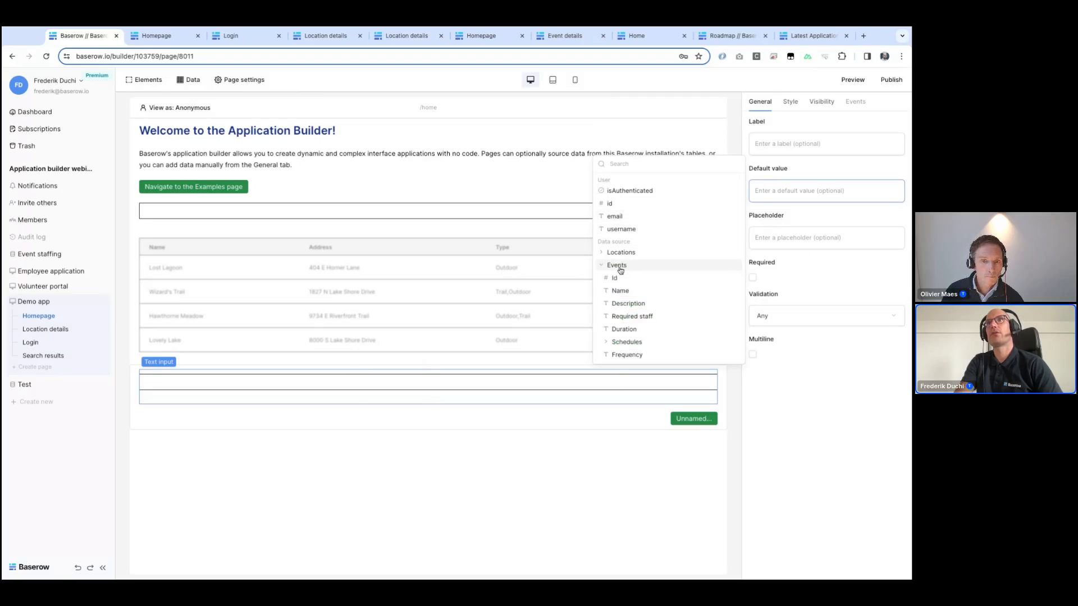
pyautogui.click(629, 303)
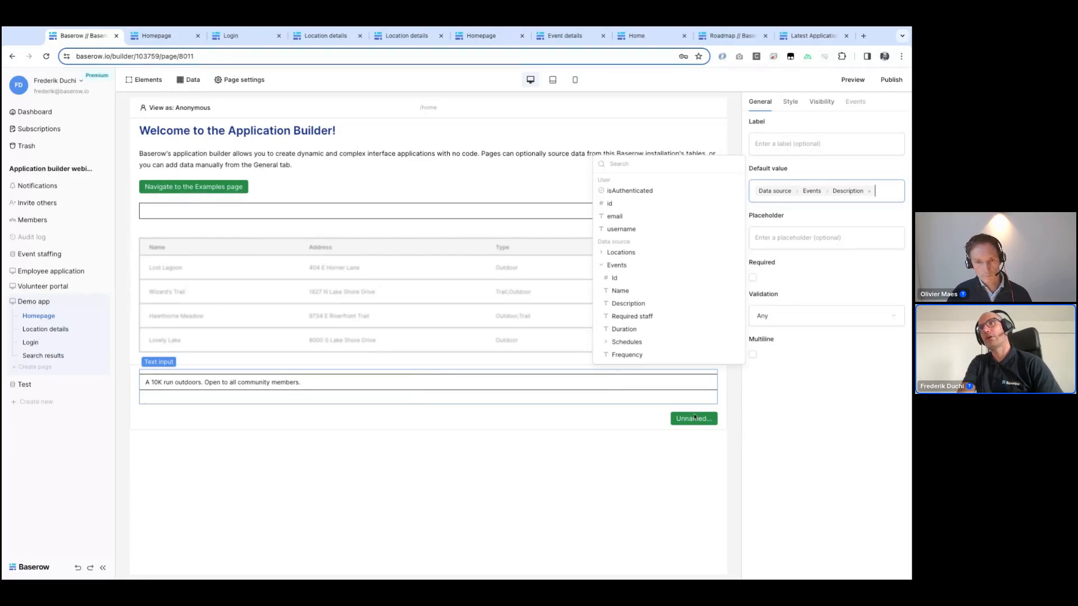
pyautogui.click(753, 355)
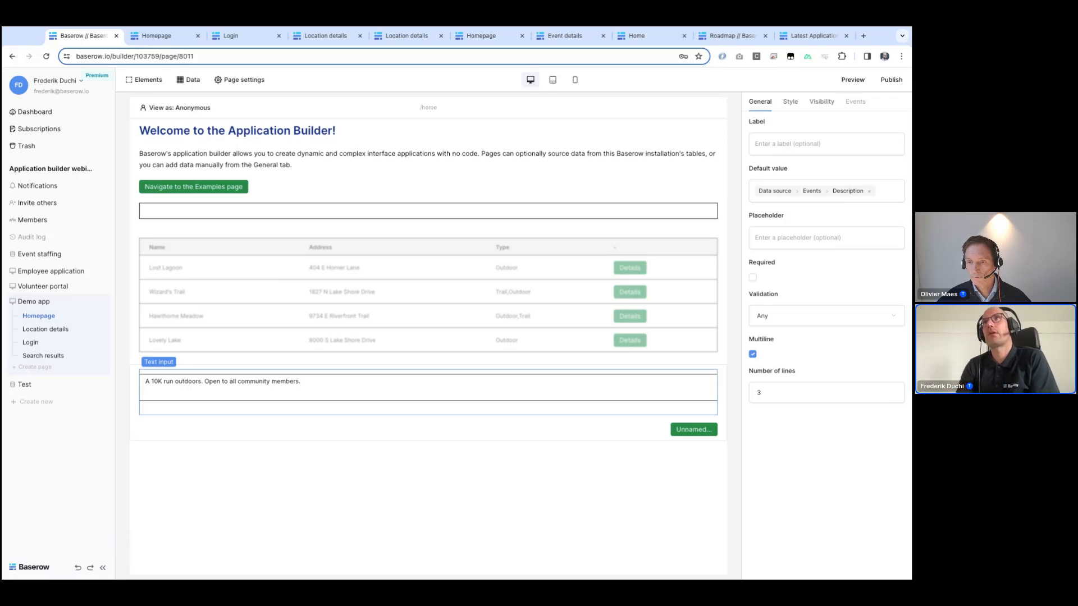
# Step: Switch to the Baserow roadmap browser tab
pyautogui.click(714, 34)
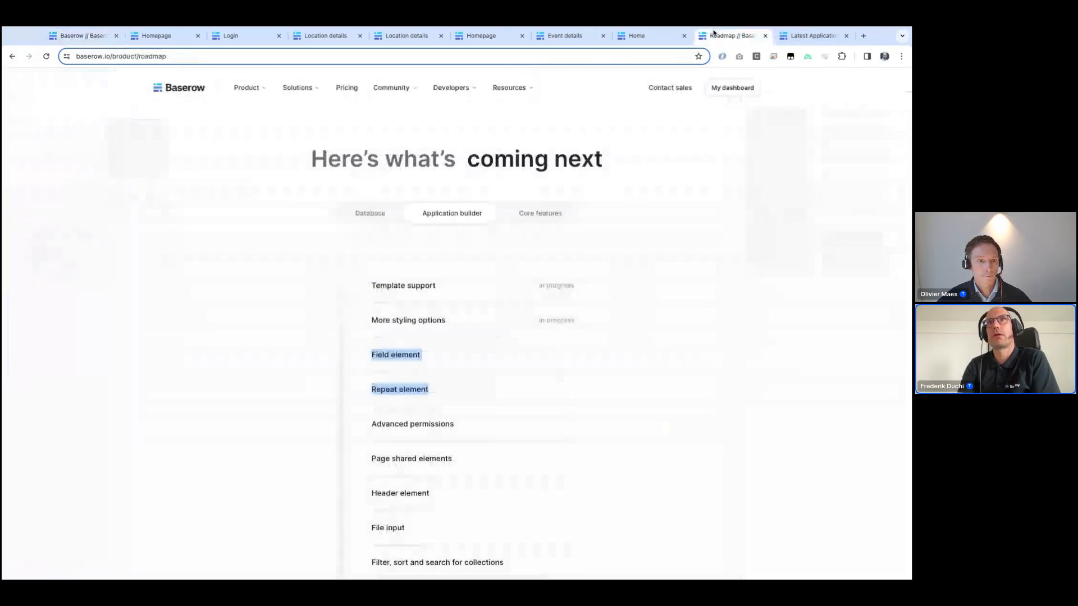
# Step: Scroll through the Application builder roadmap list of upcoming features
pyautogui.scroll(-3, 462, 348)
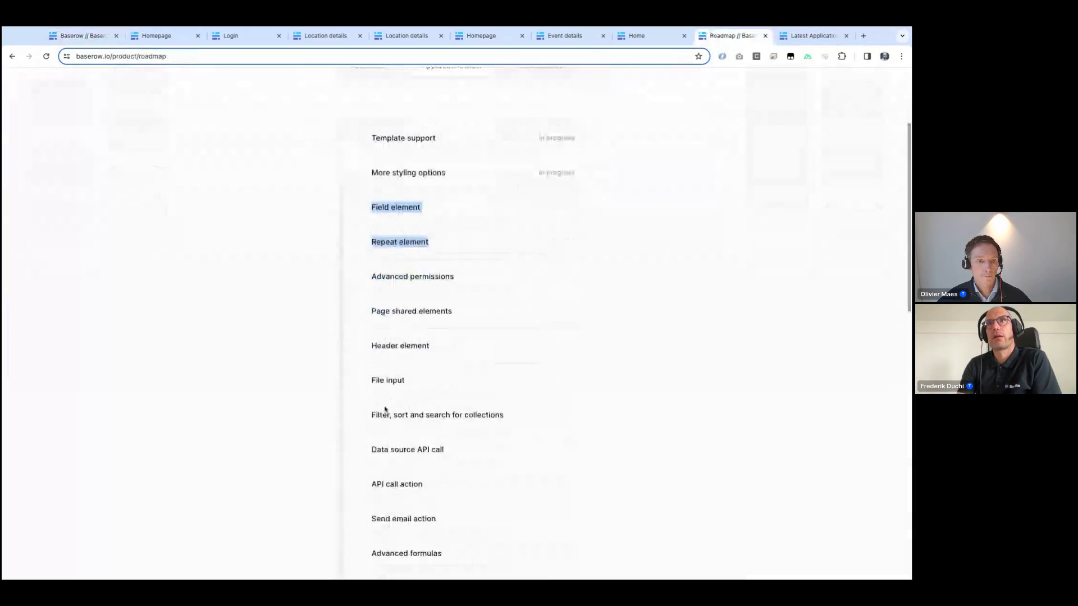
pyautogui.scroll(-1, 421, 424)
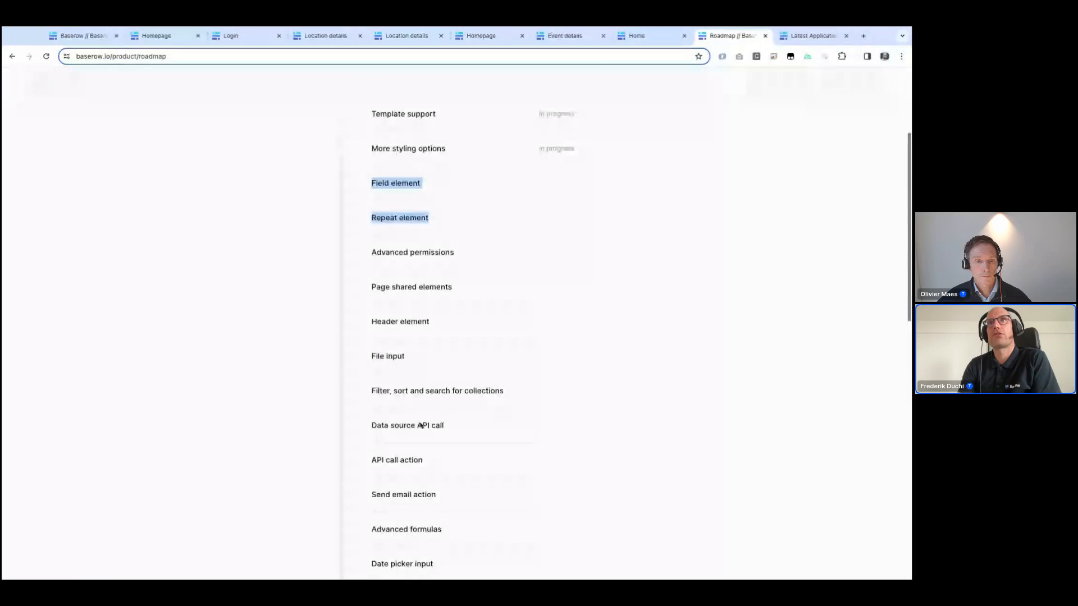
pyautogui.scroll(-2, 422, 425)
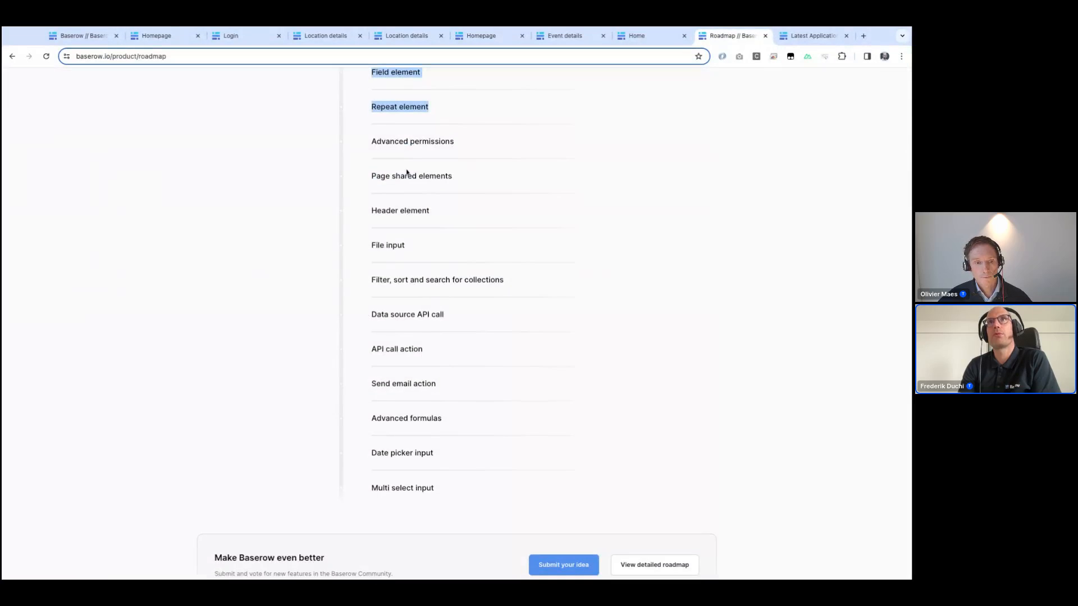
pyautogui.click(412, 135)
pyautogui.scroll(1, 411, 135)
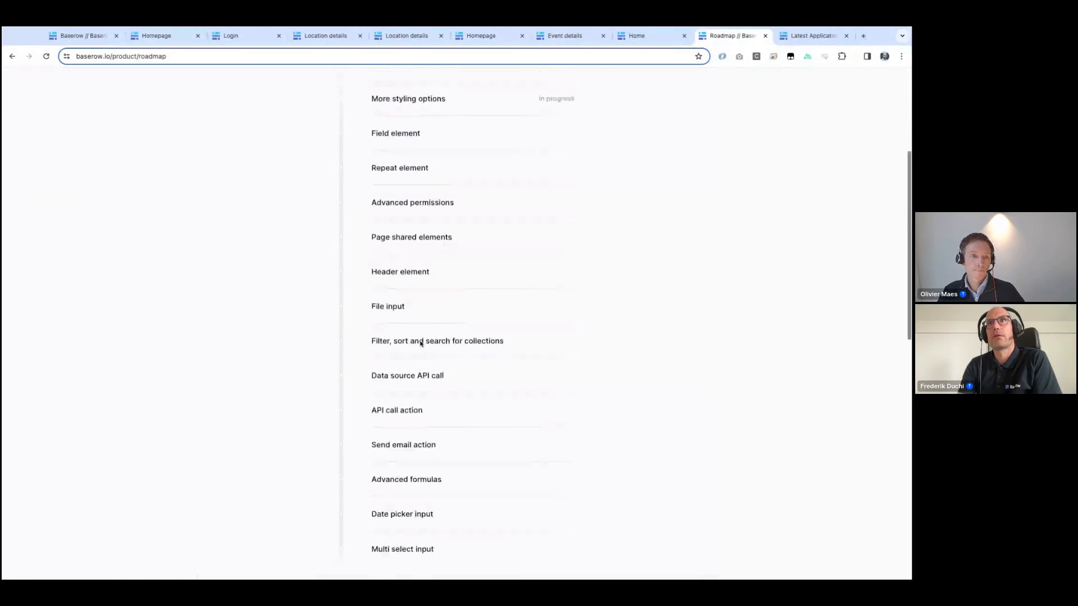
pyautogui.scroll(1, 421, 343)
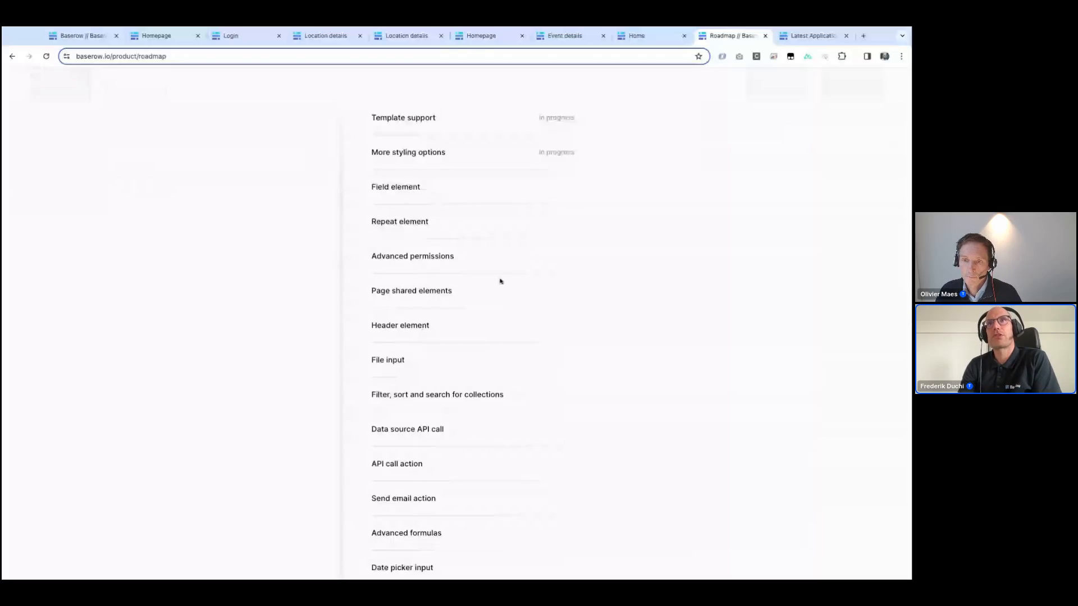
# Step: Return to the builder tab and open the Demo app's user settings to review the Volunteers user source
pyautogui.click(123, 37)
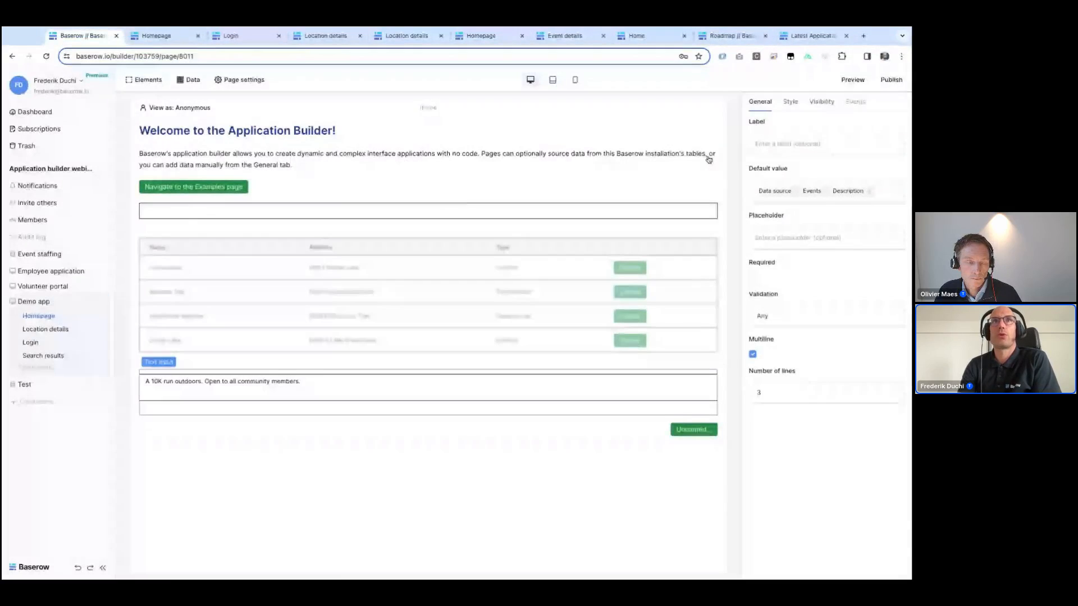
pyautogui.click(102, 302)
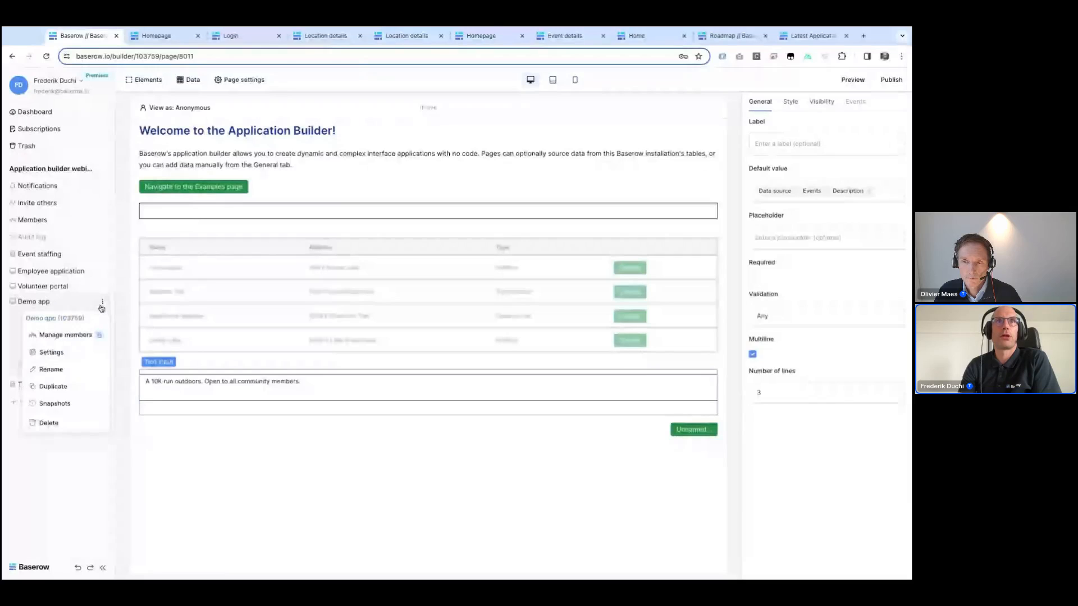
pyautogui.click(51, 352)
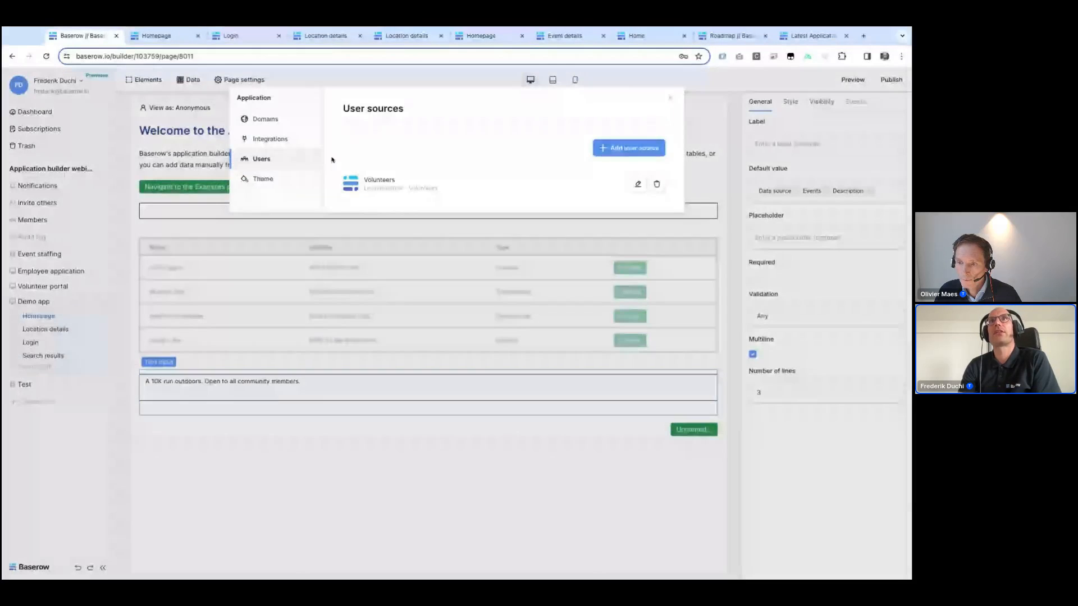
pyautogui.click(638, 184)
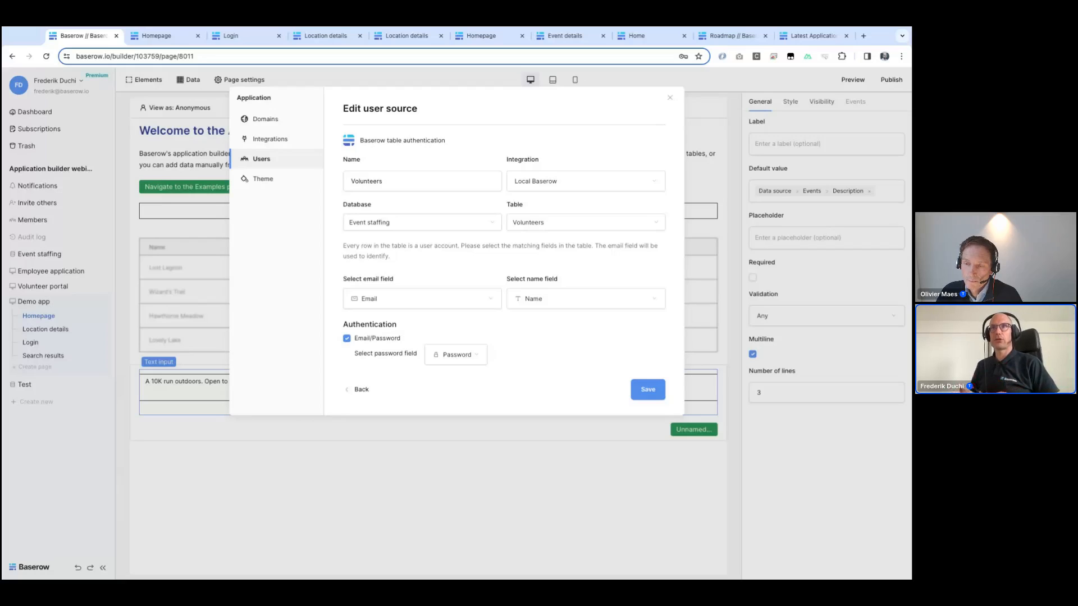
pyautogui.click(828, 107)
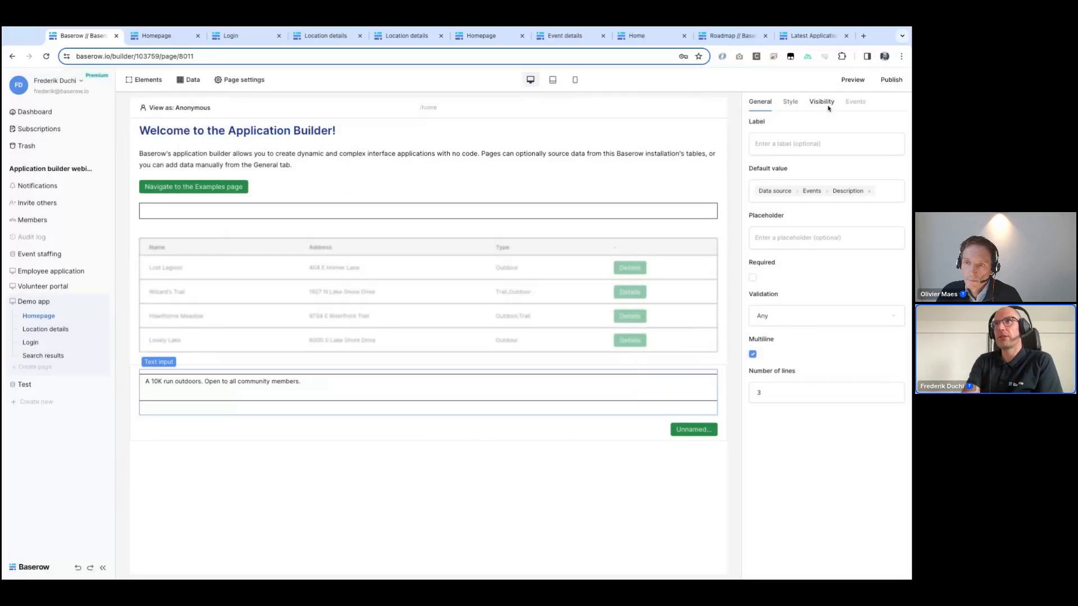
# Step: Inspect the visibility settings of the text input and then of the locations table
pyautogui.click(825, 105)
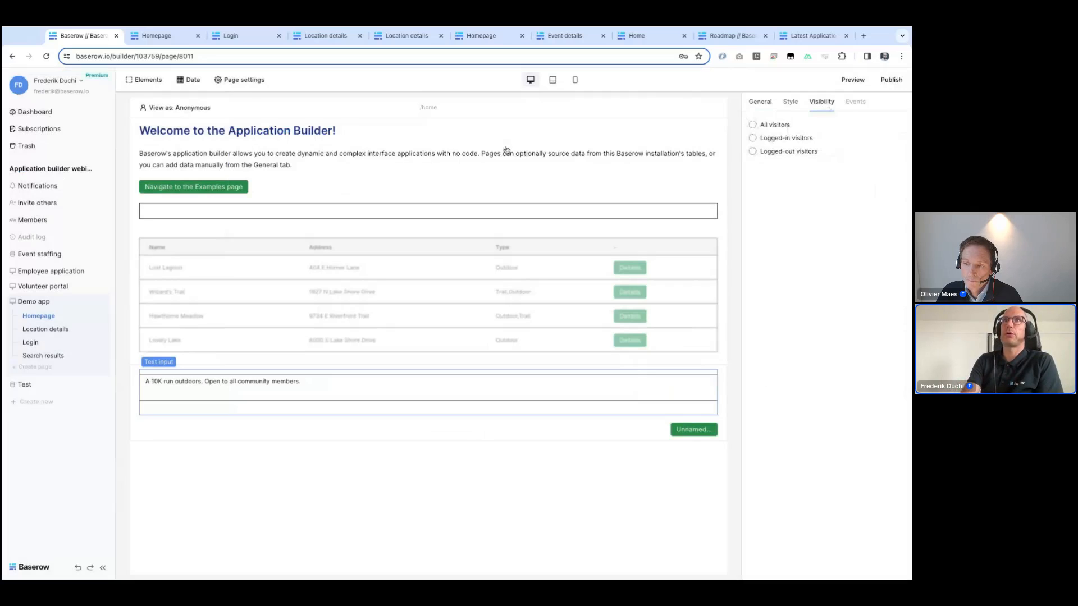
pyautogui.click(460, 271)
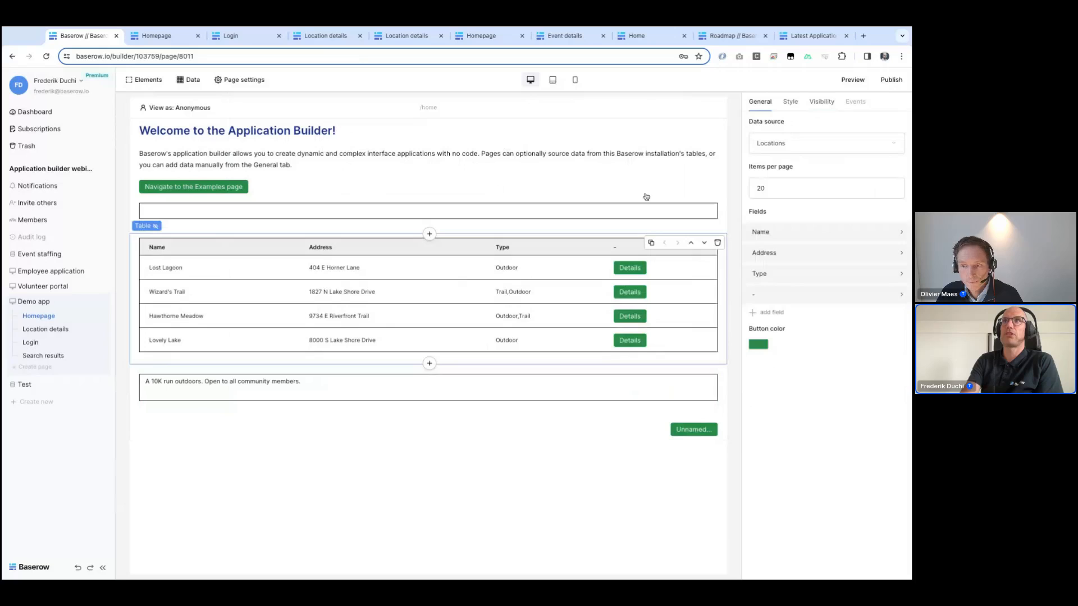
pyautogui.click(821, 103)
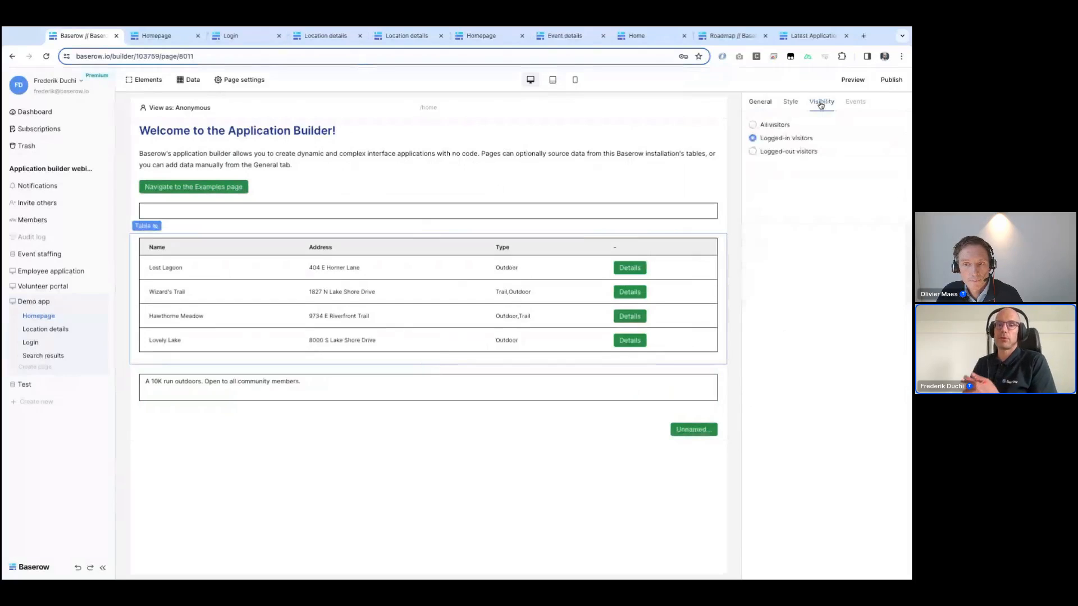